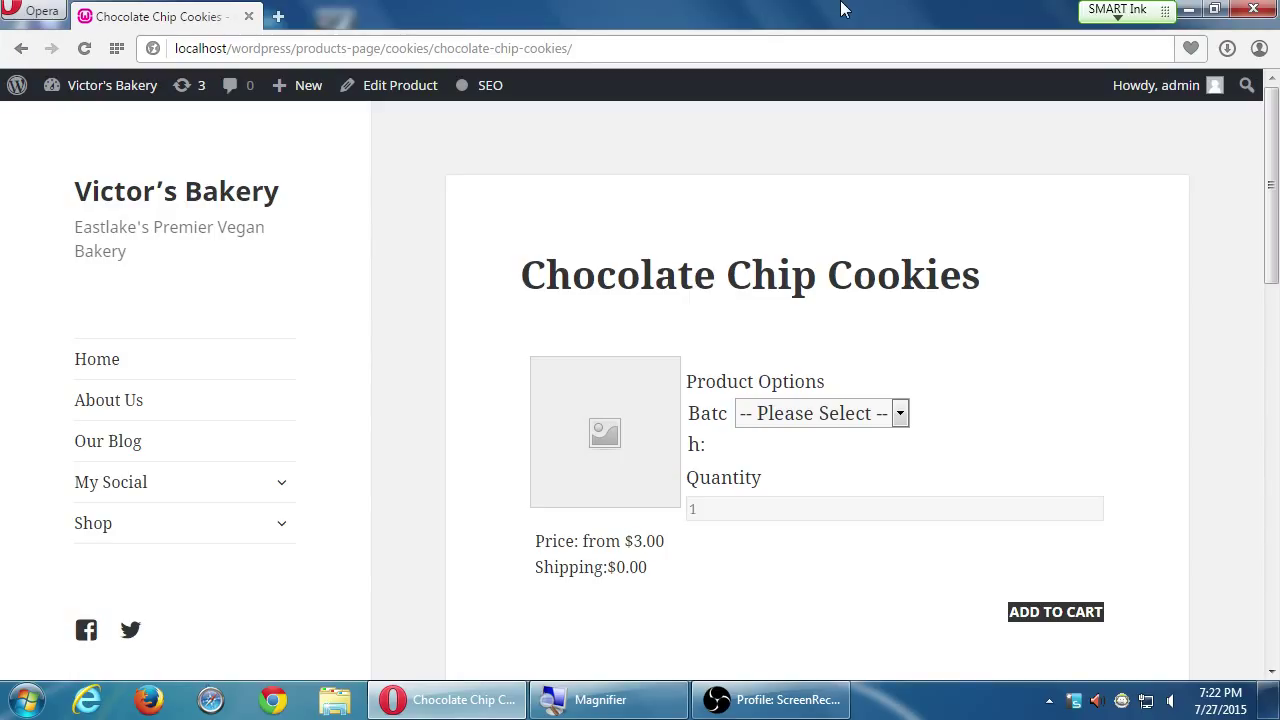
Step: Start adding a new product to the bakery site
mouse_move(313, 86)
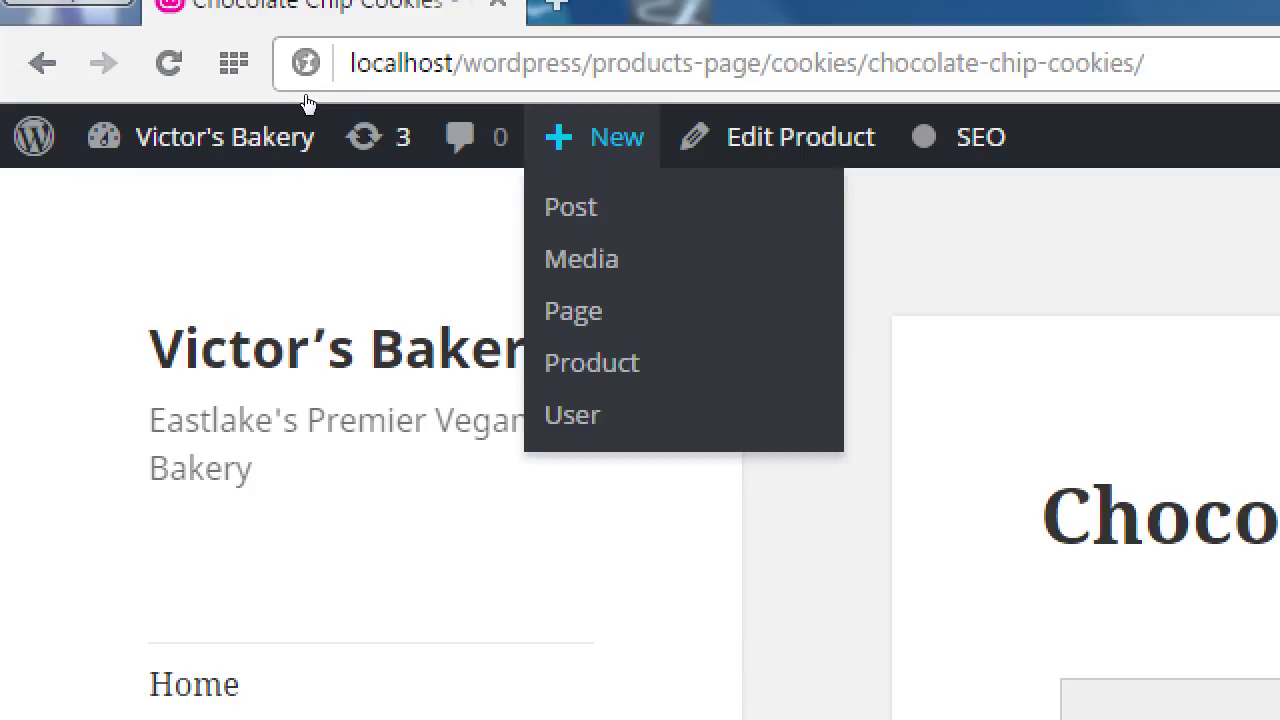
key(Tab)
key(Tab)
key(Tab)
key(Tab)
key(Return)
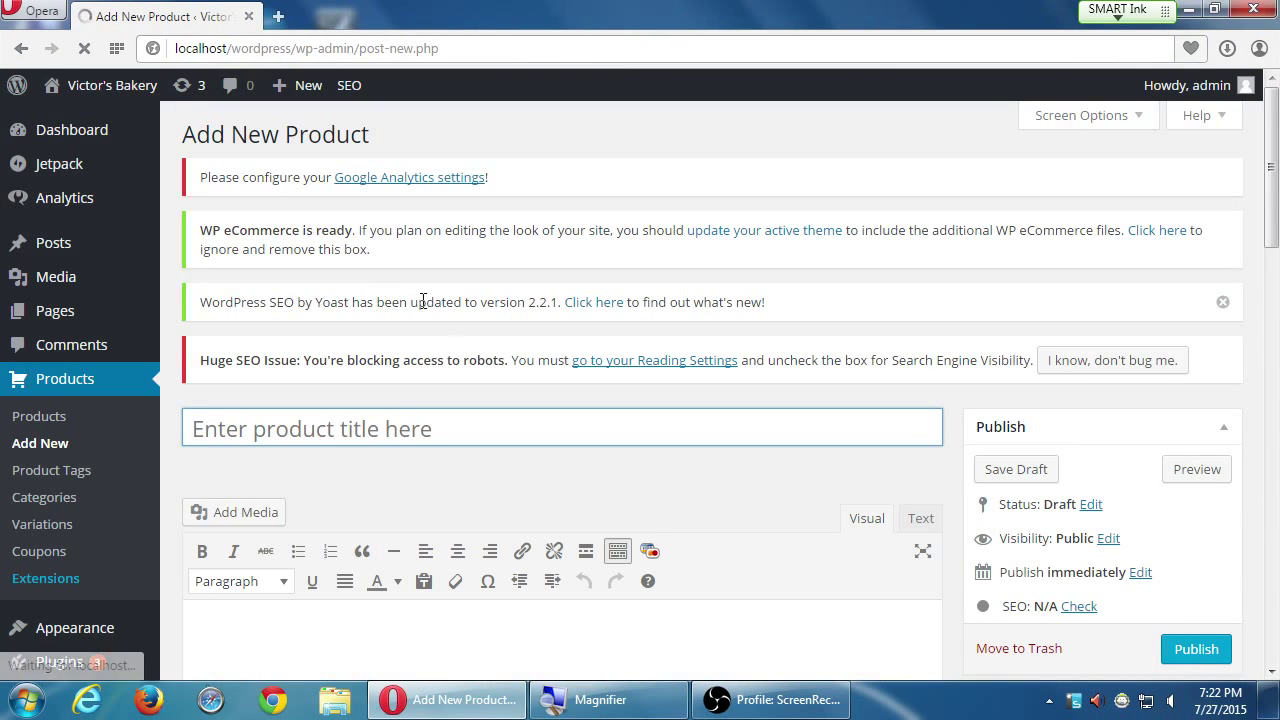
Step: Title the new product "Sugar Cookies"
click(413, 420)
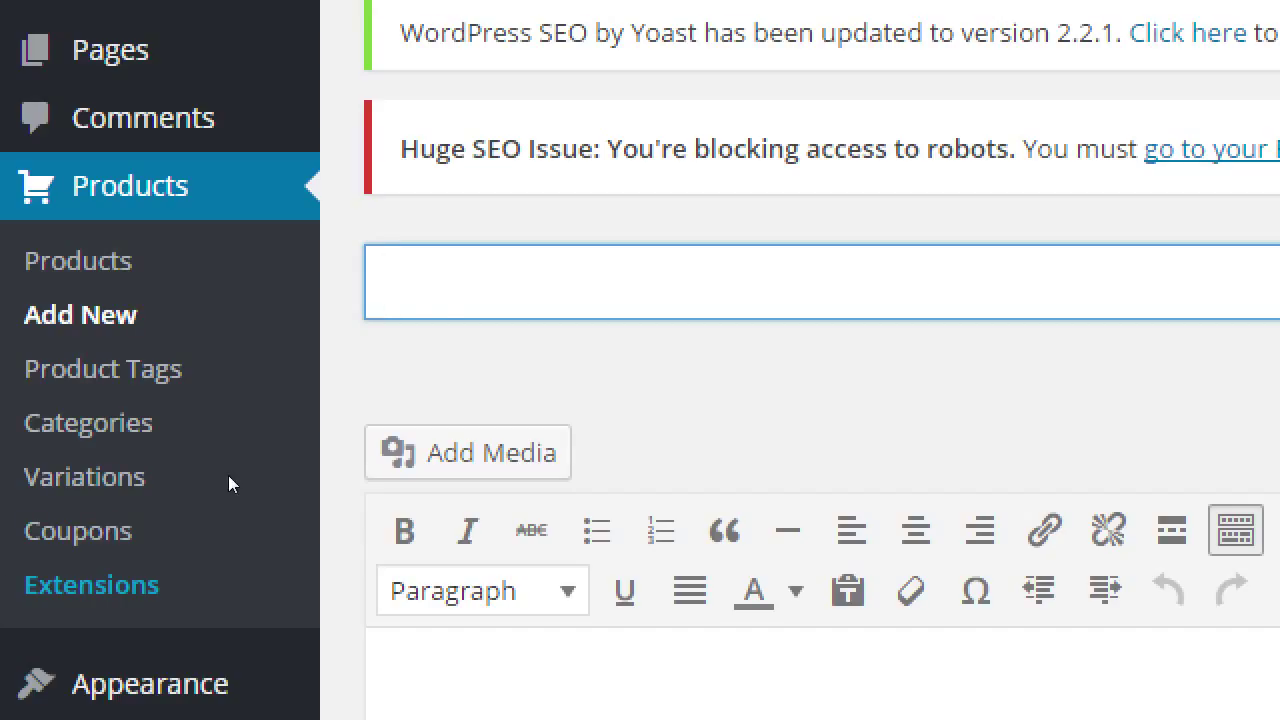
text(S)
key(BackSpace)
text(Suger Coo)
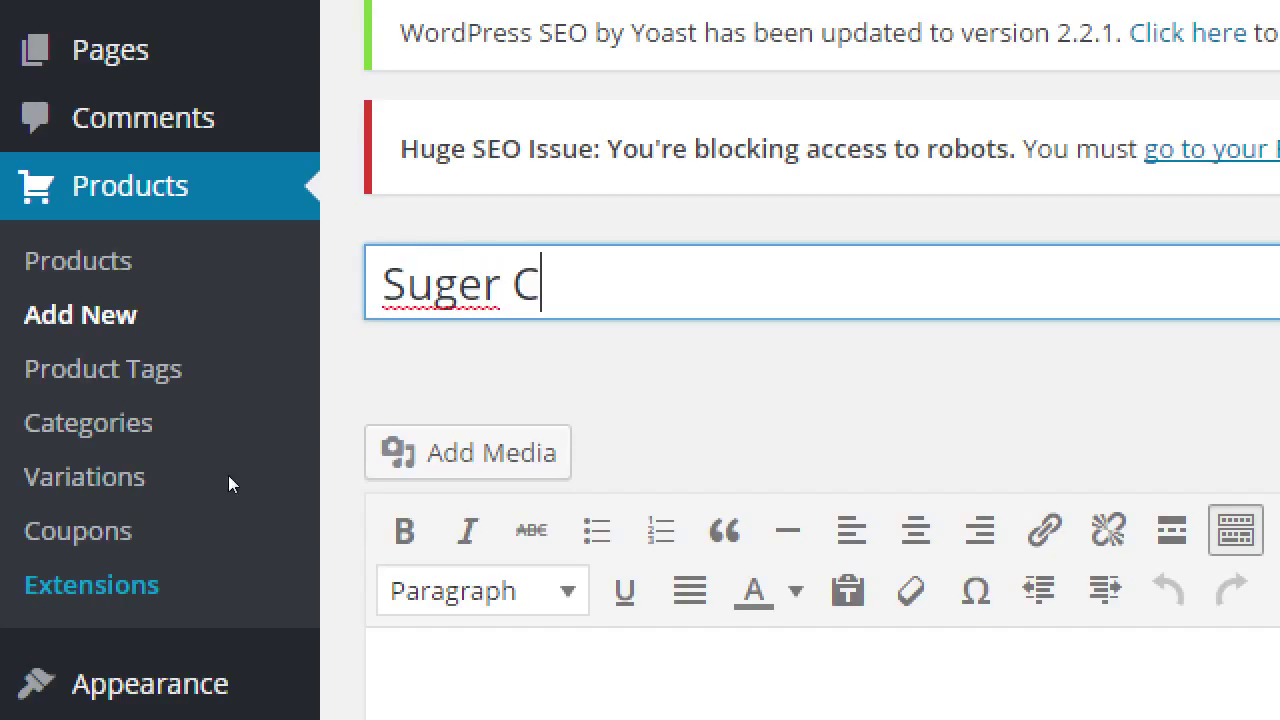
key(BackSpace)
key(BackSpace)
key(BackSpace)
key(BackSpace)
key(BackSpace)
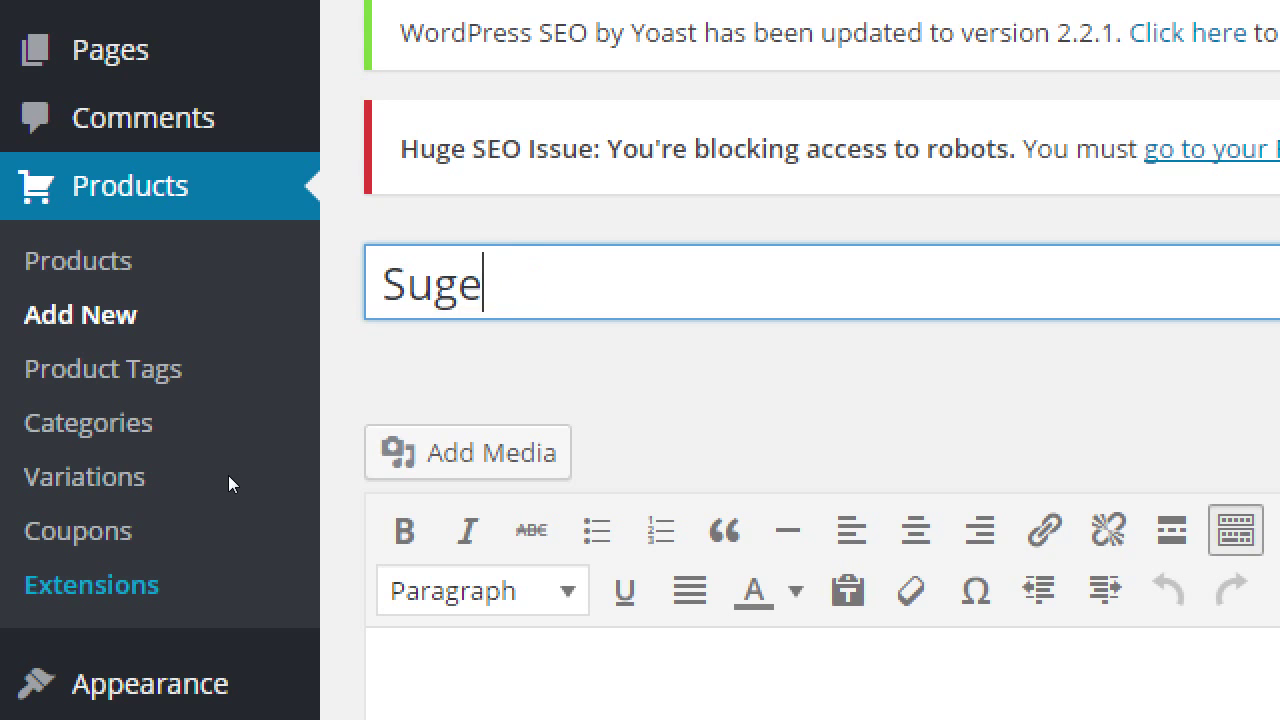
text(ar Cookies)
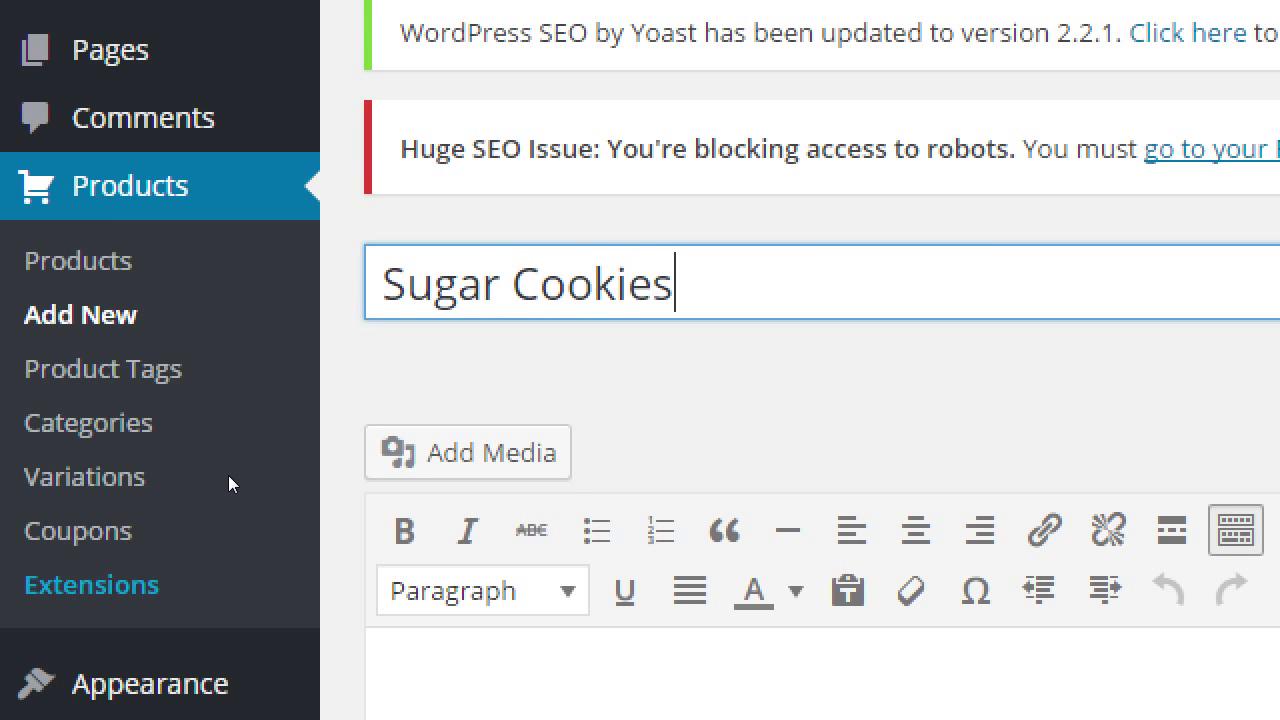
Step: Add the product tags "fun" and "sprinkles" and assign the product to the Cookies category
scroll(760, 392, down, 1)
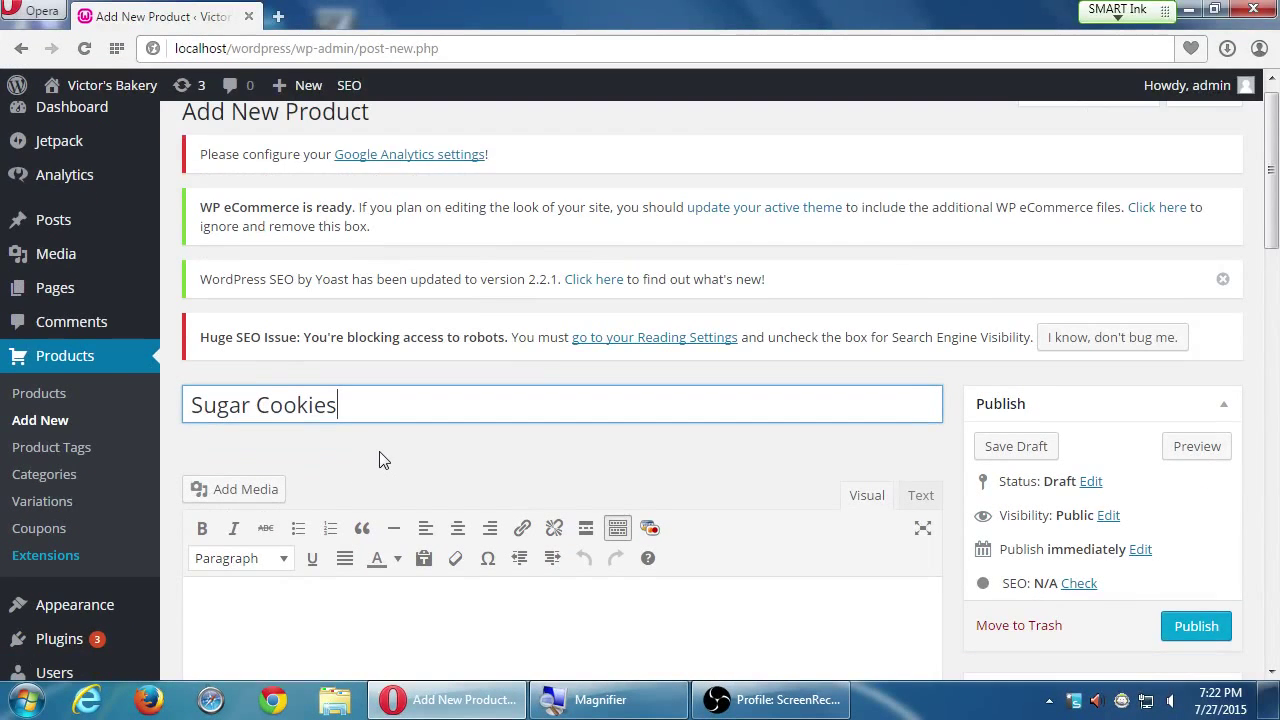
scroll(364, 455, down, 2)
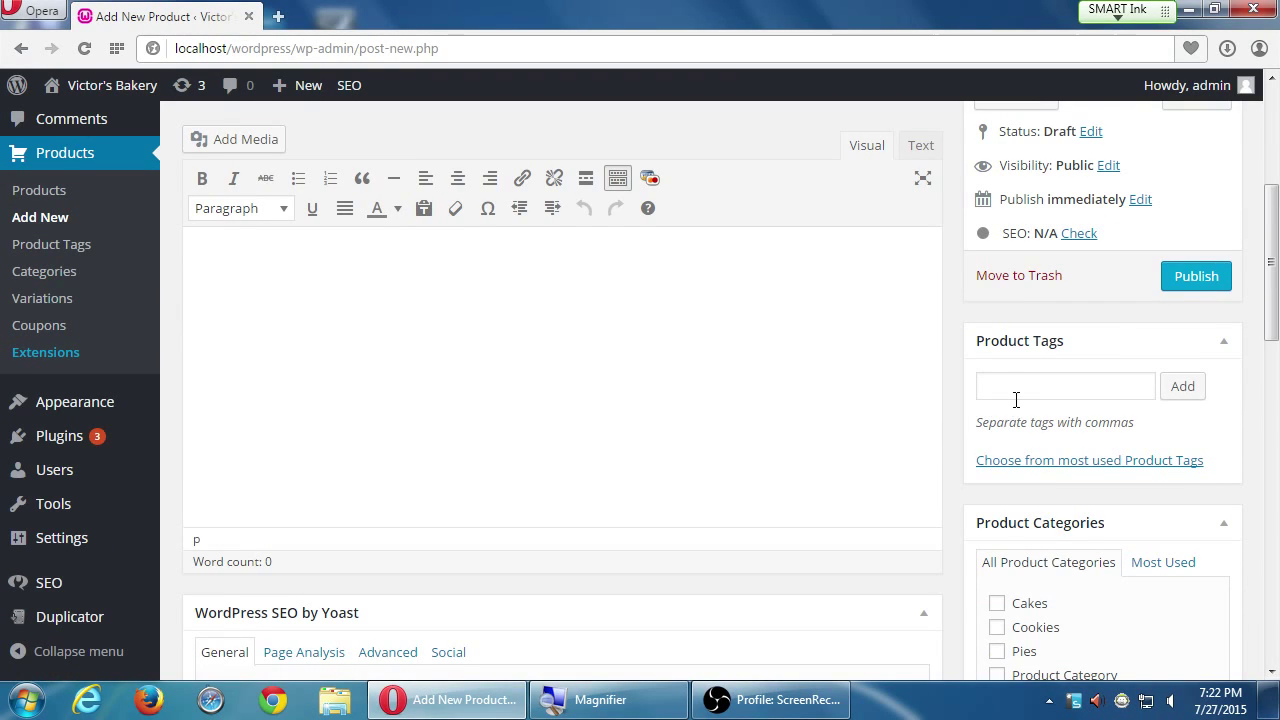
click(1019, 392)
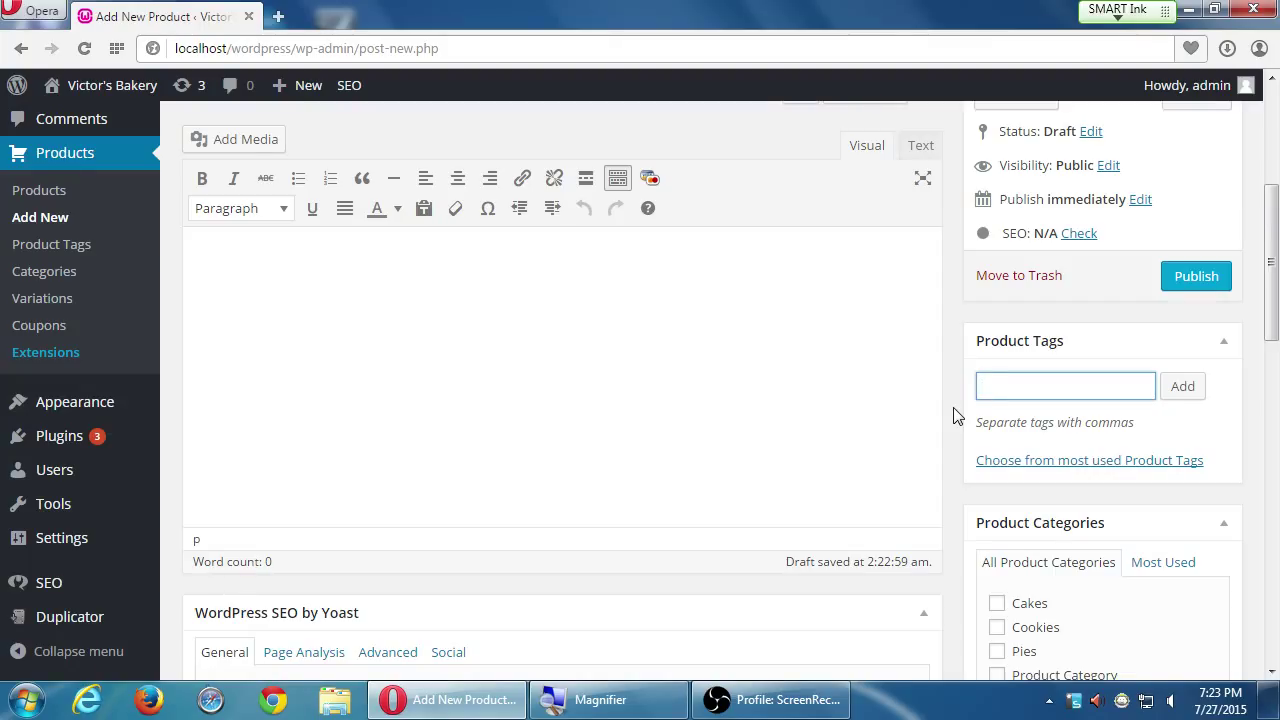
text(fun)
click(1183, 386)
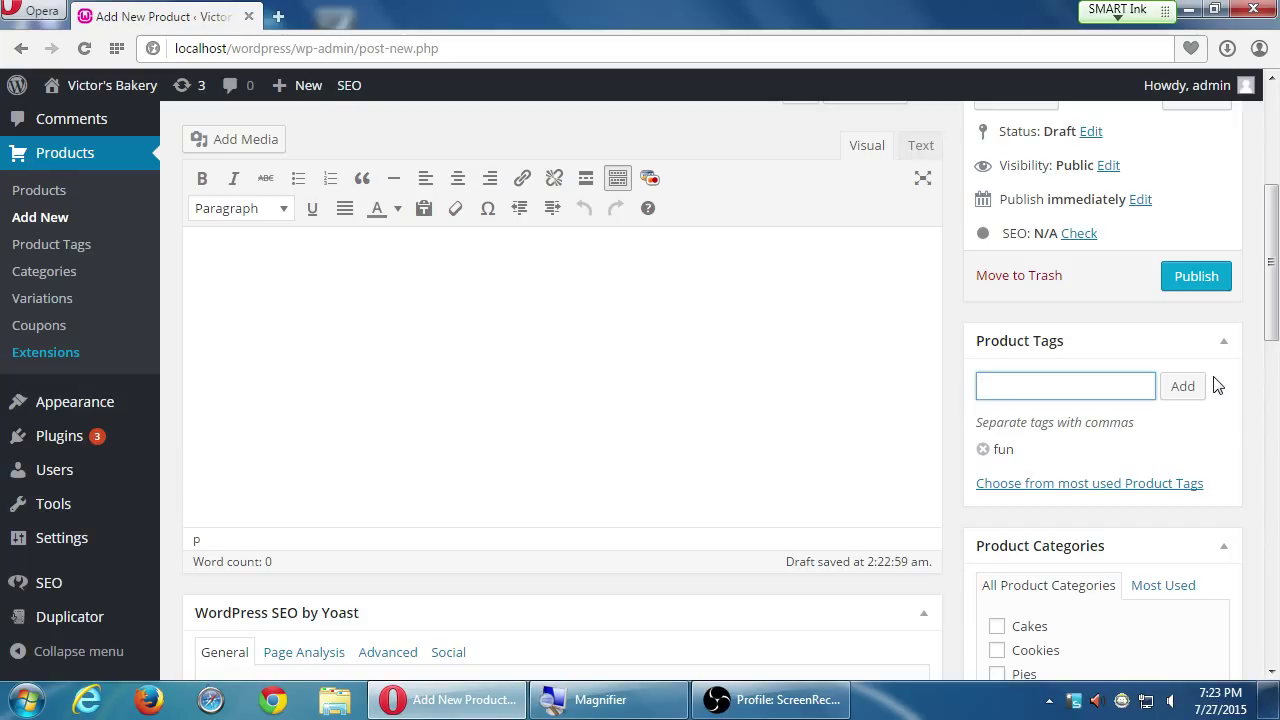
text(sprinkles)
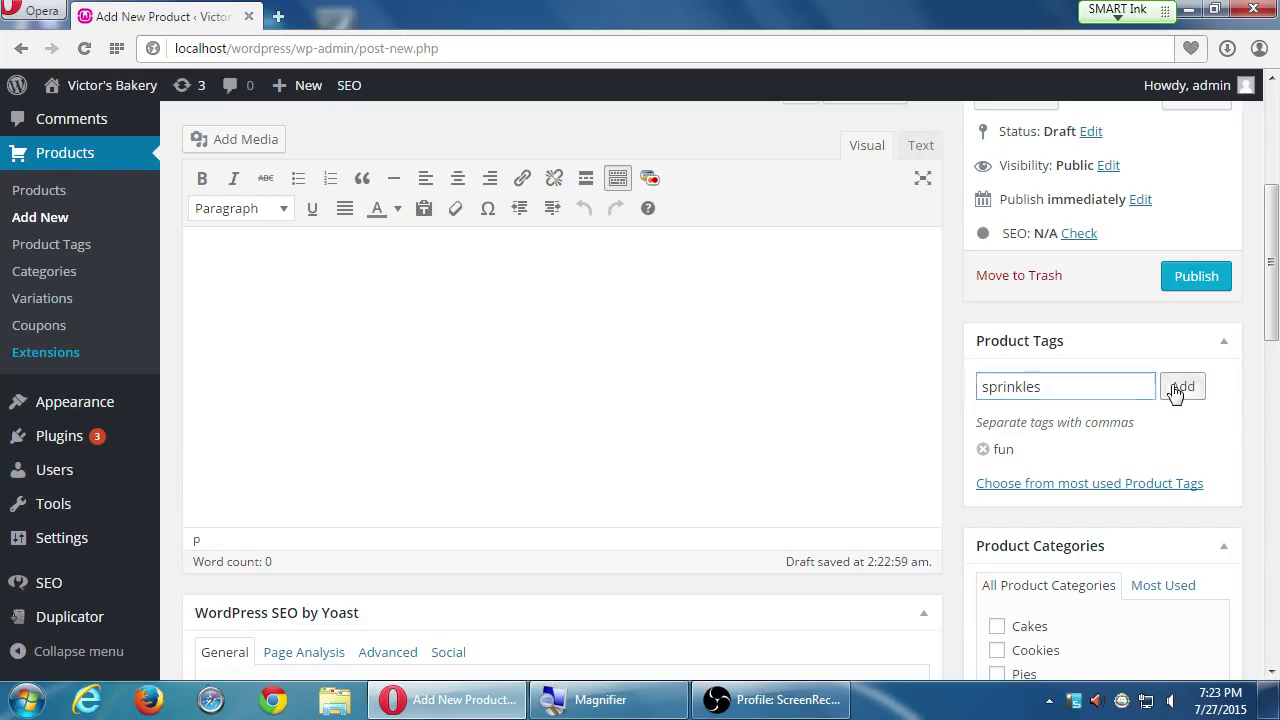
click(1178, 389)
drag(1270, 330, 1258, 385)
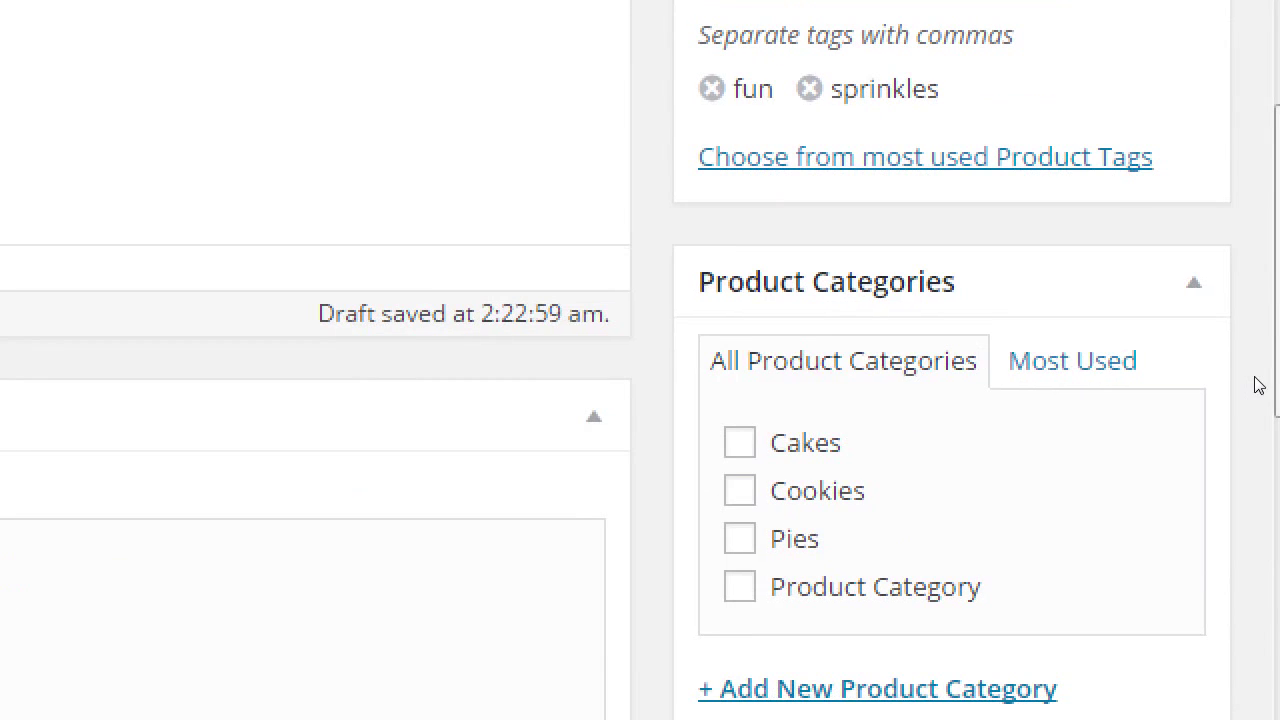
key(space)
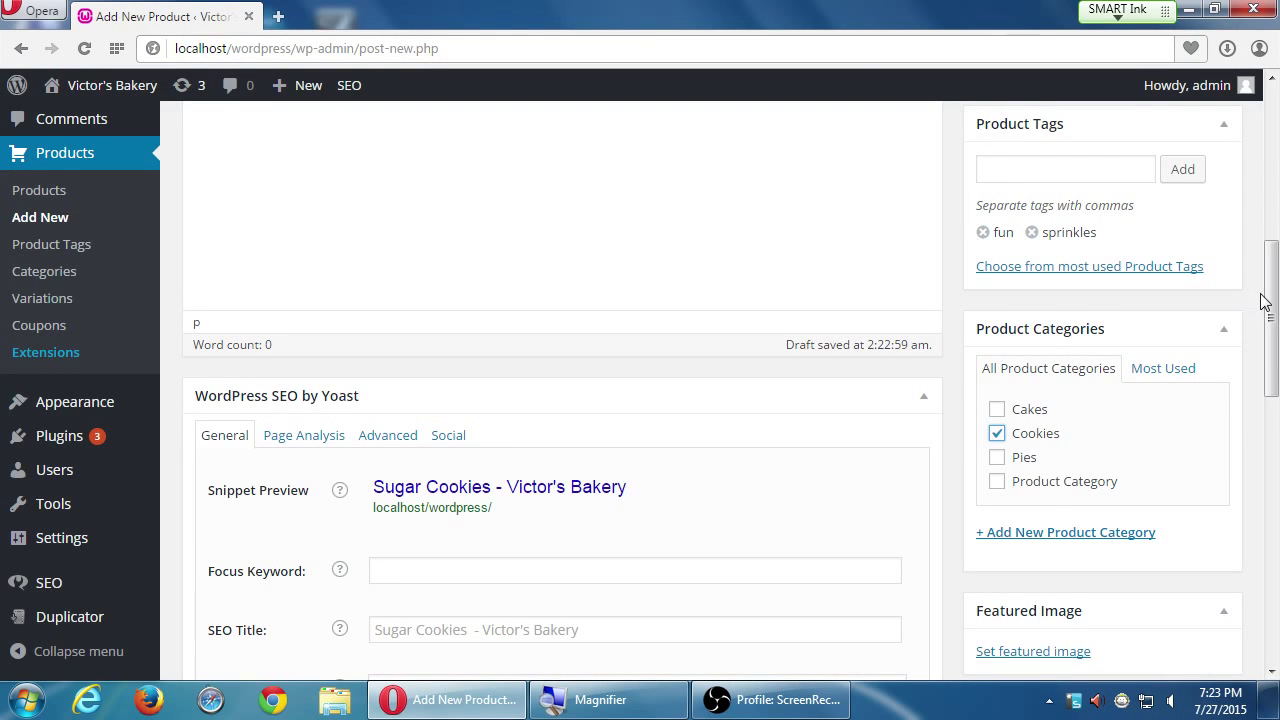
Step: Generate variations from the Batch set for 12 Cookies and 6 Cookies only, excluding 3 Cookies
drag(1270, 305, 1270, 377)
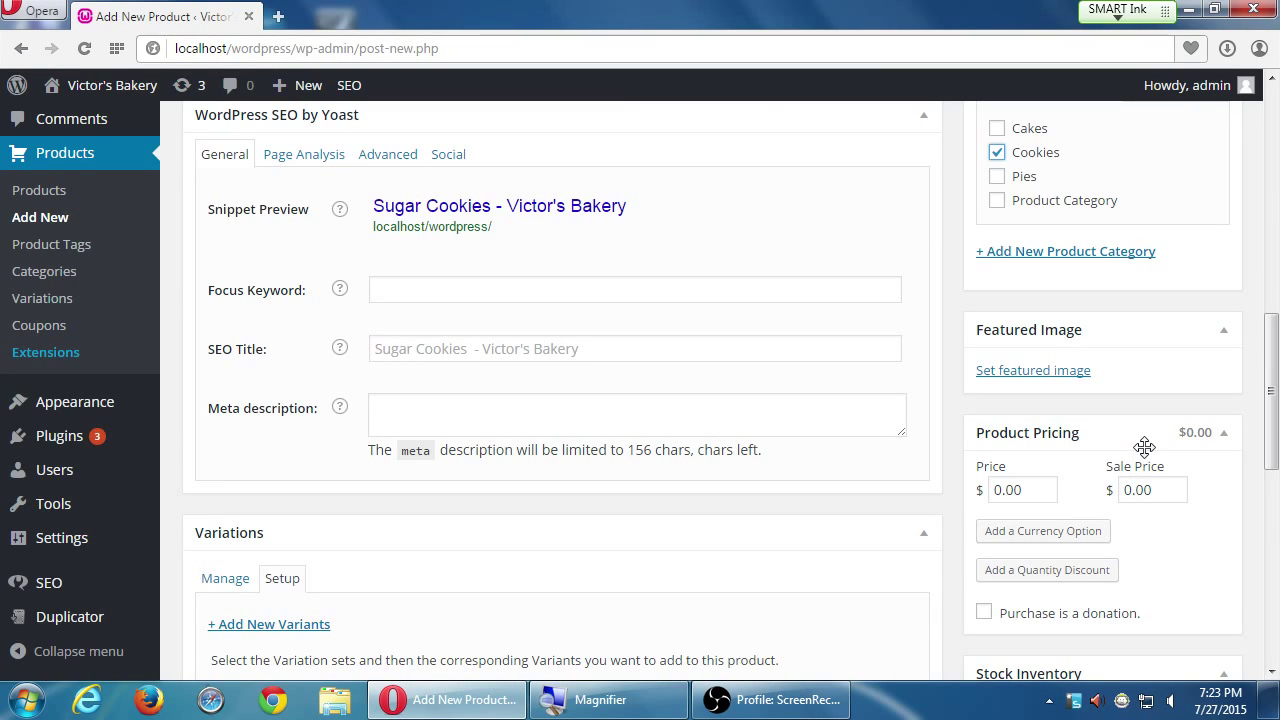
scroll(950, 464, down, 2)
scroll(950, 464, down, 2)
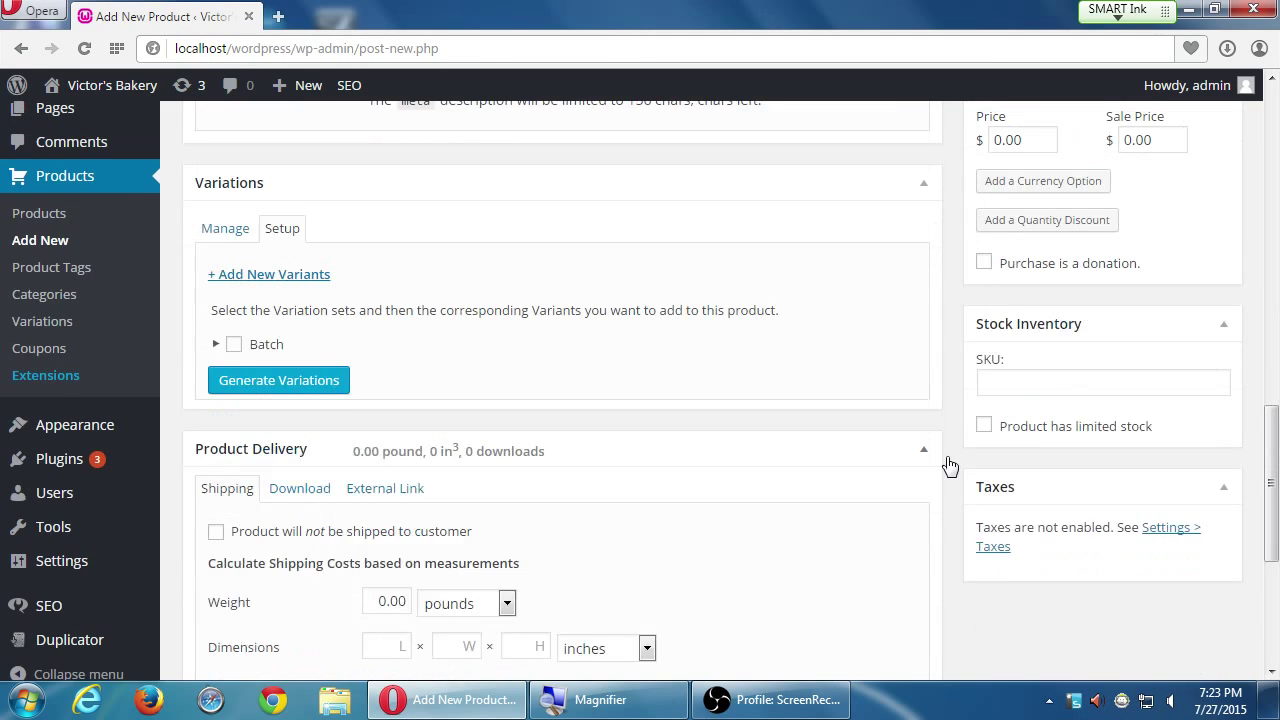
key(super+plus)
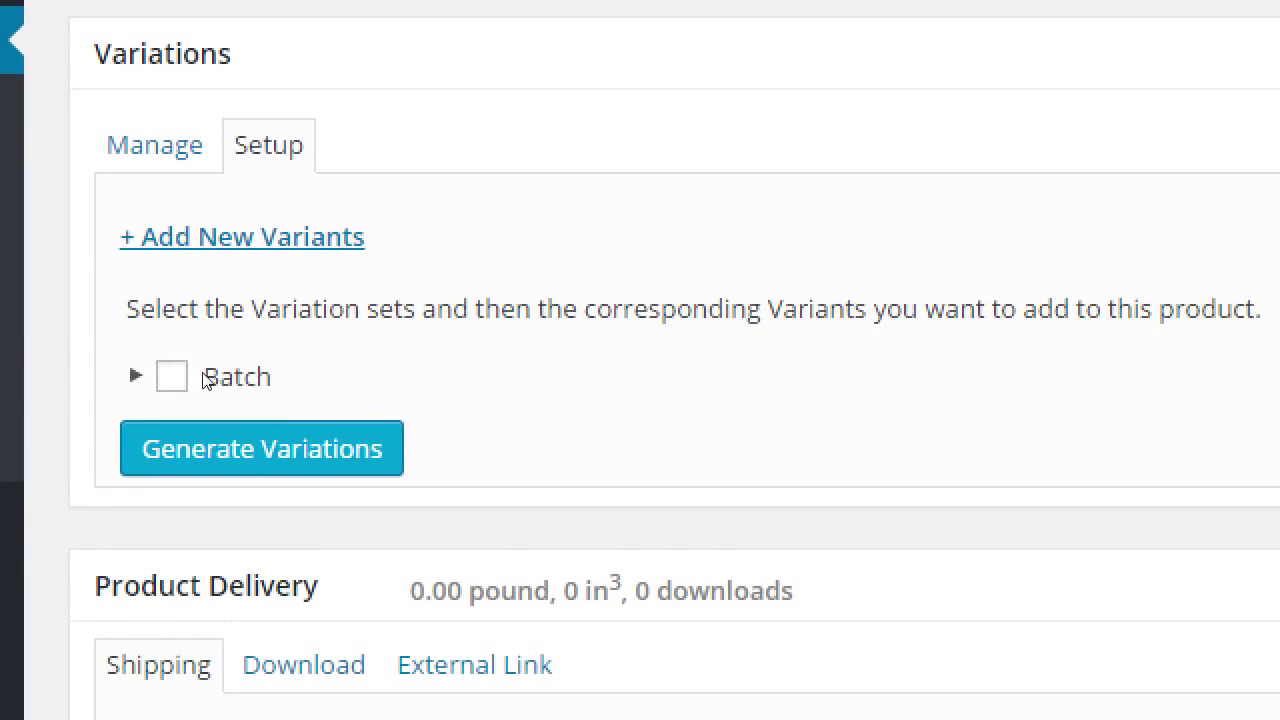
click(233, 380)
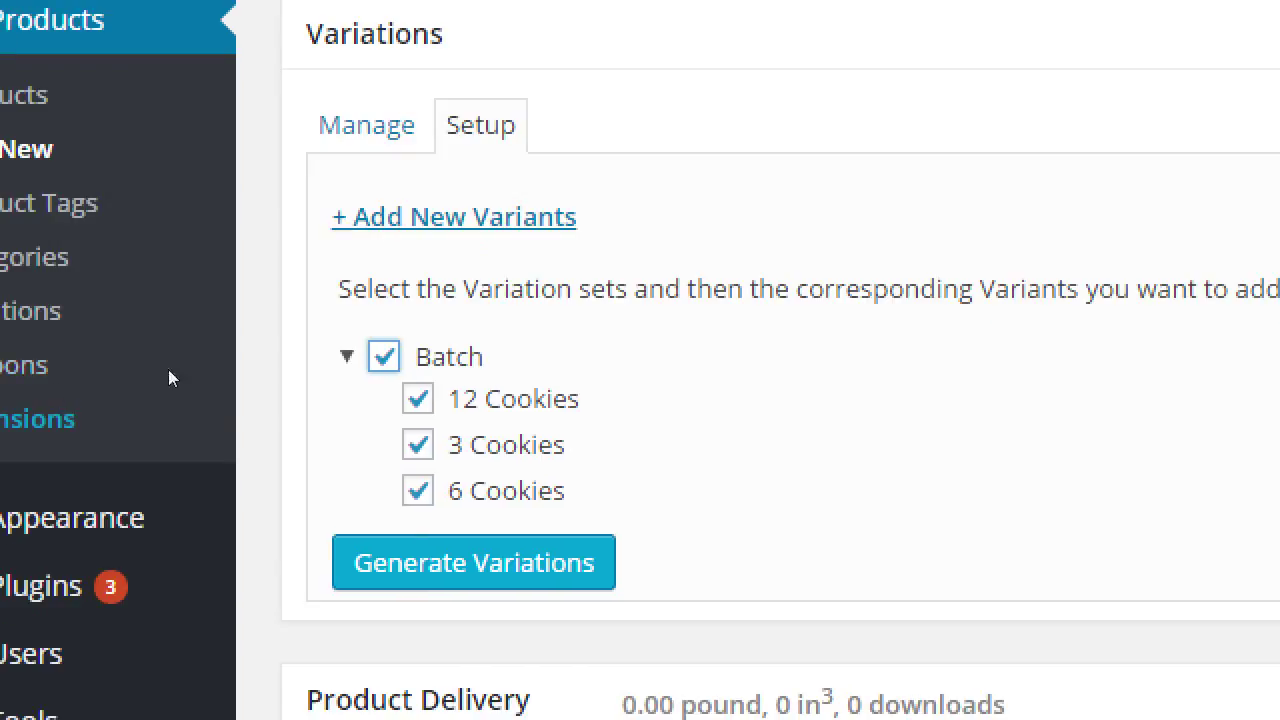
key(Tab)
key(Tab)
key(space)
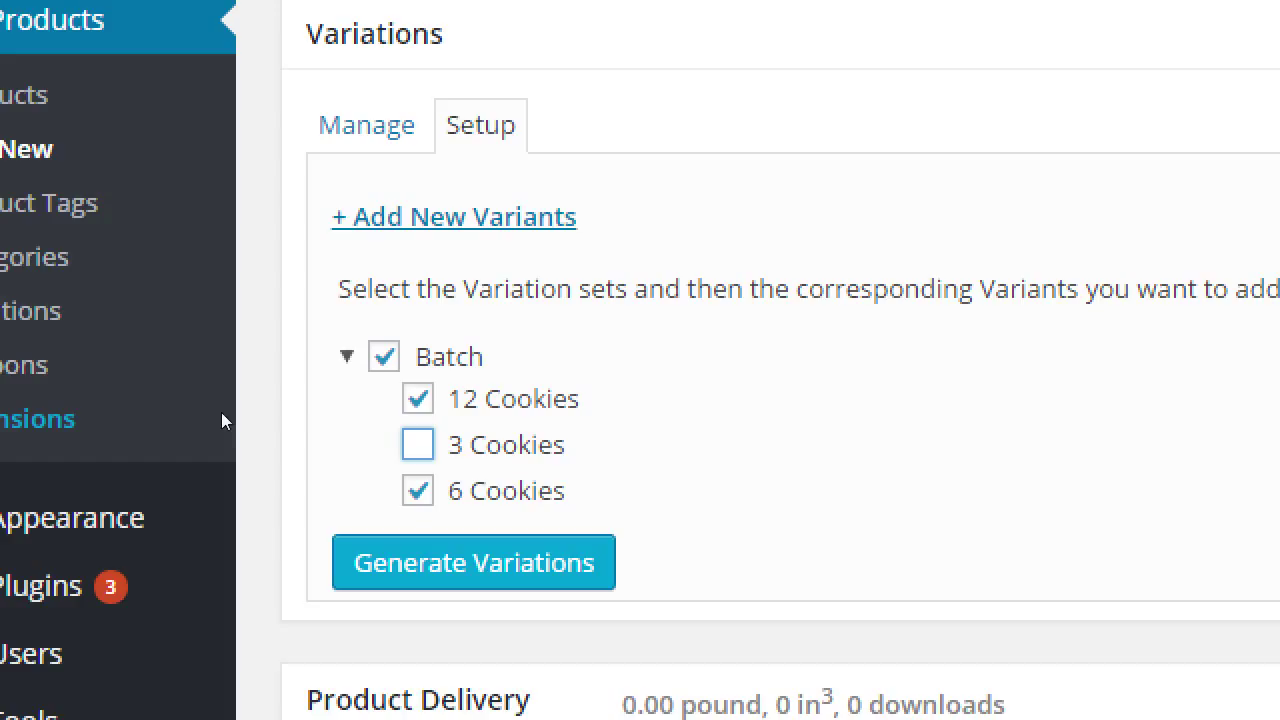
key(Tab)
key(Tab)
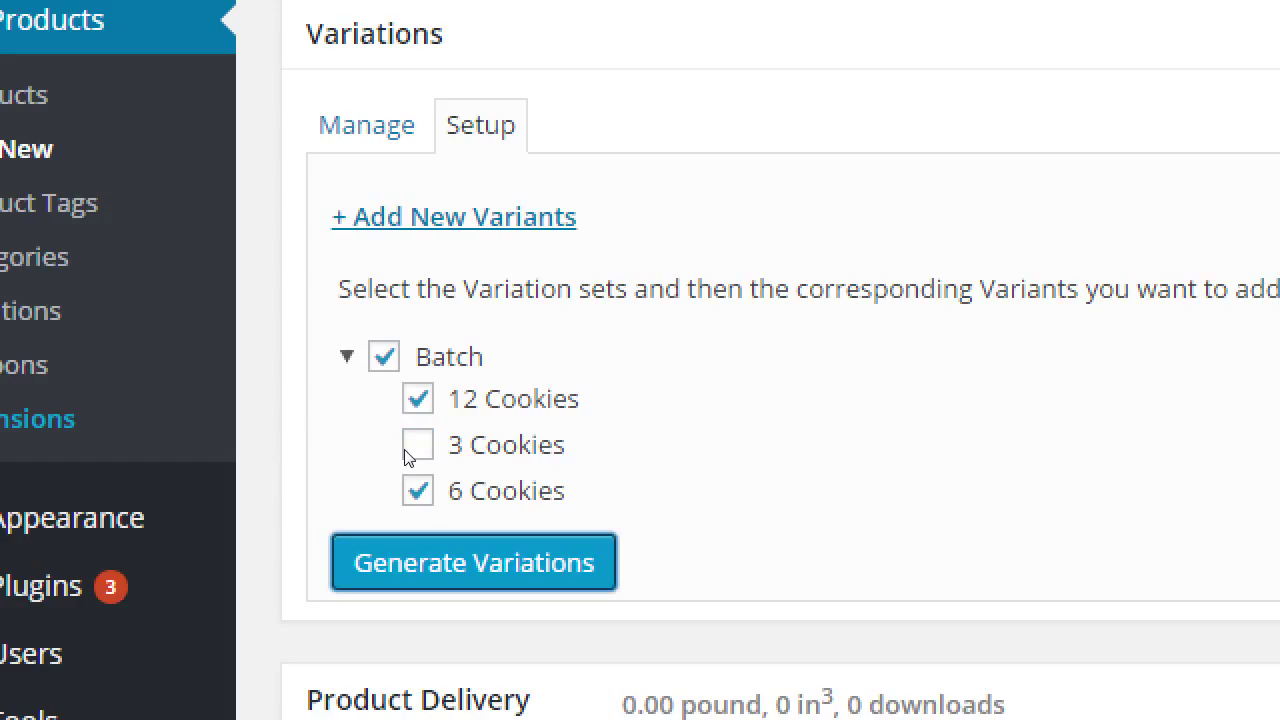
key(Return)
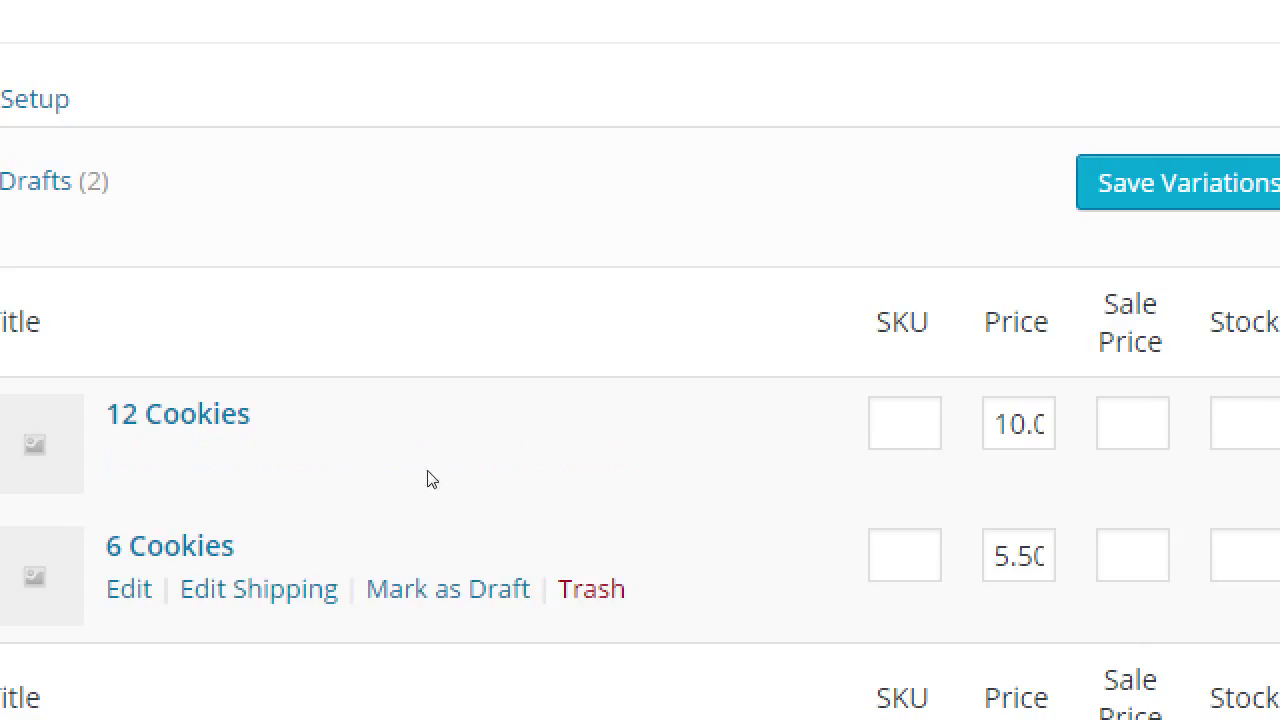
Step: Set the price of the 6 Cookies variation to 6
key(Tab)
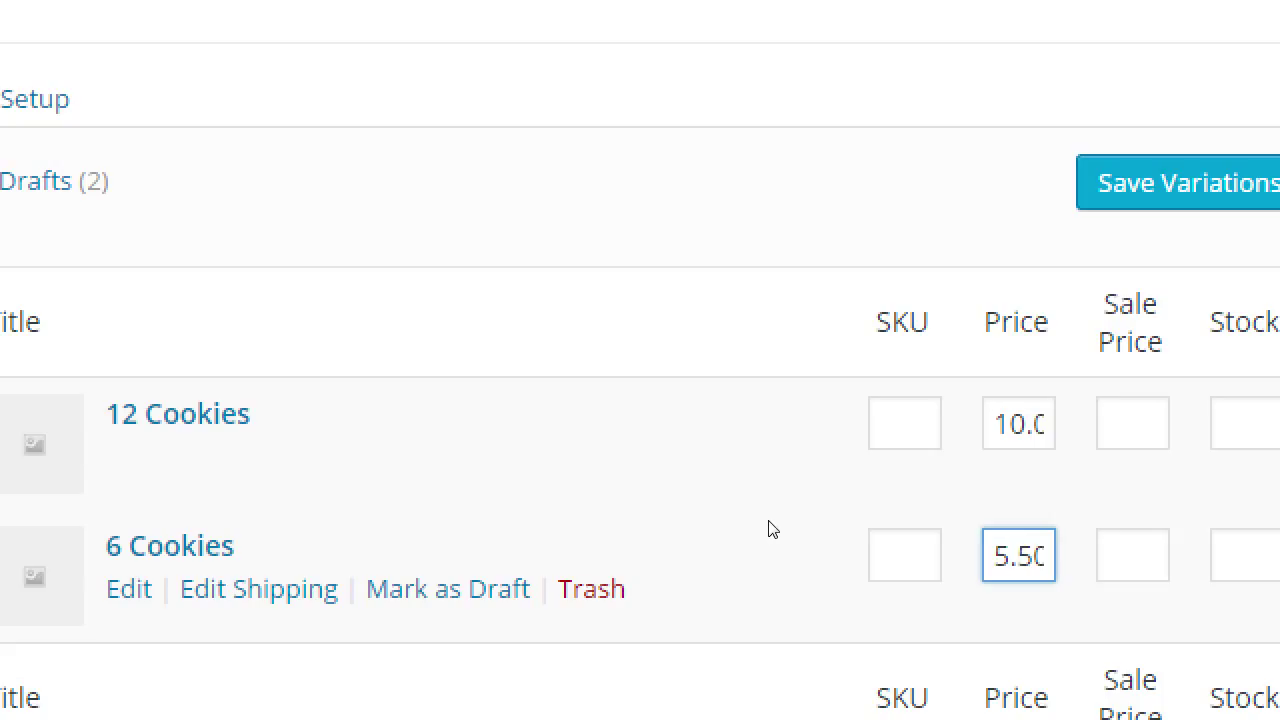
key(Home)
key(shift+End)
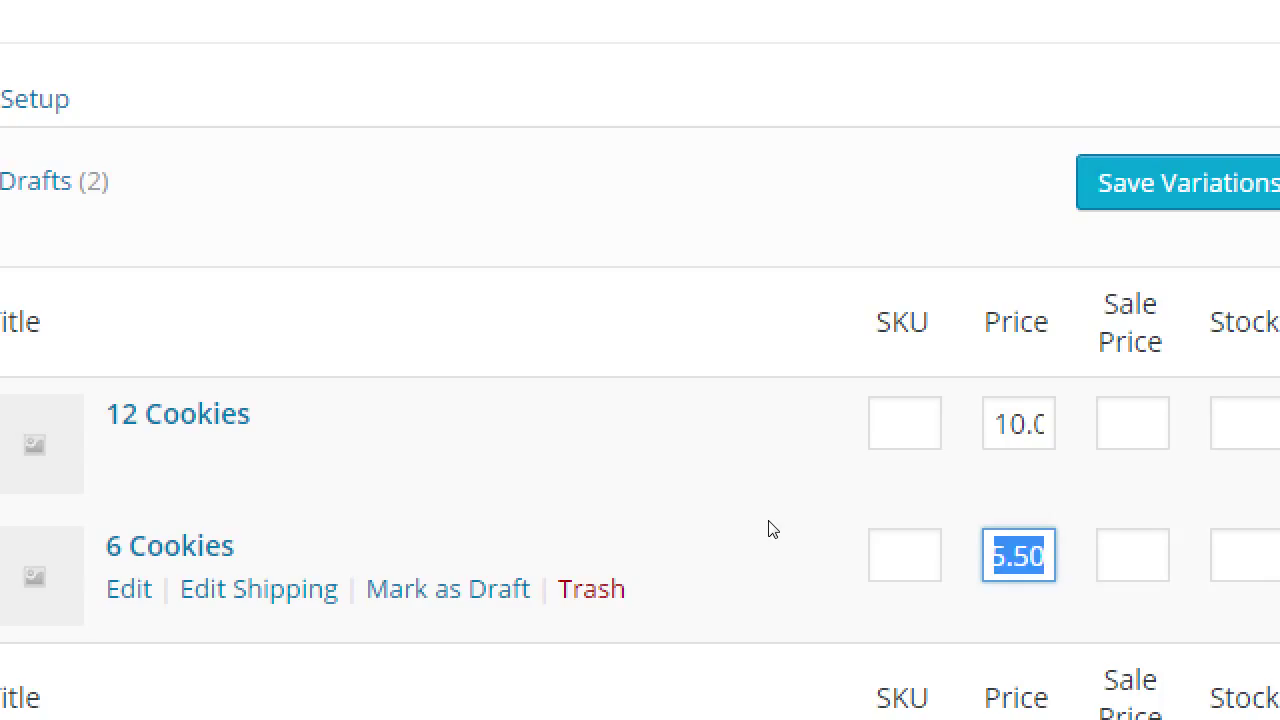
text(6)
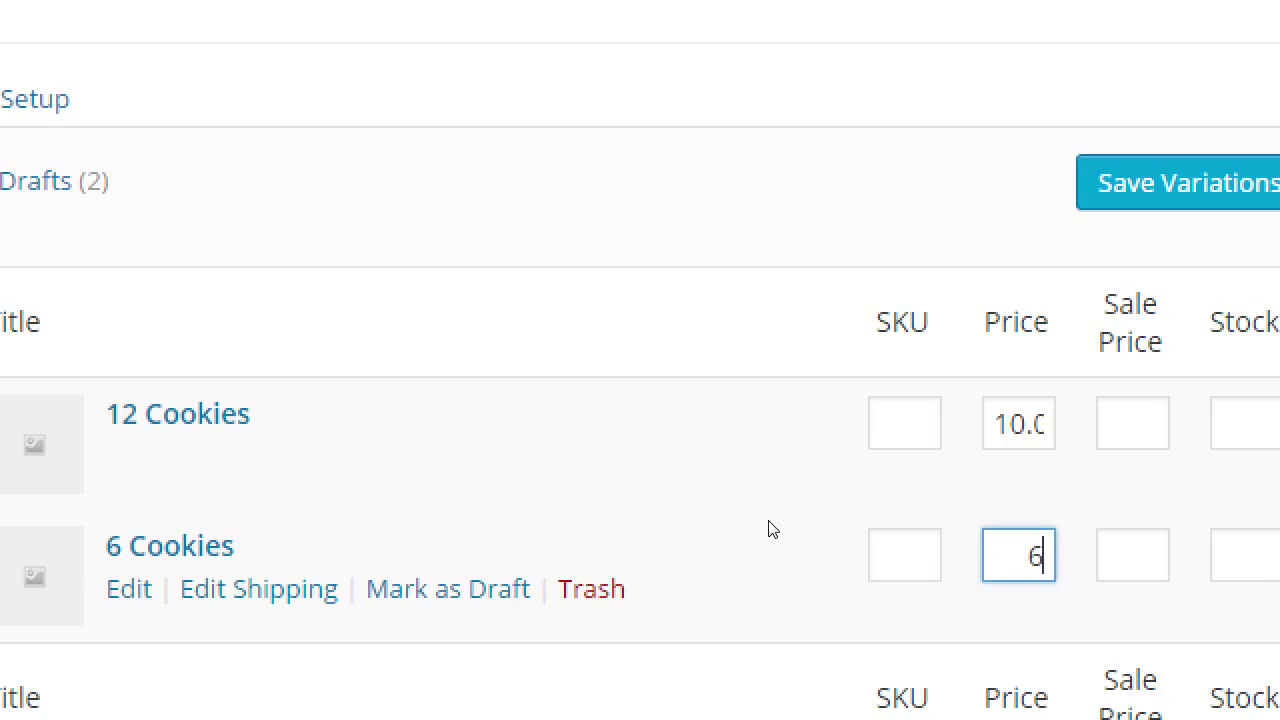
Step: Set the price of the 12 Cookies variation to 11.00
key(shift+Tab)
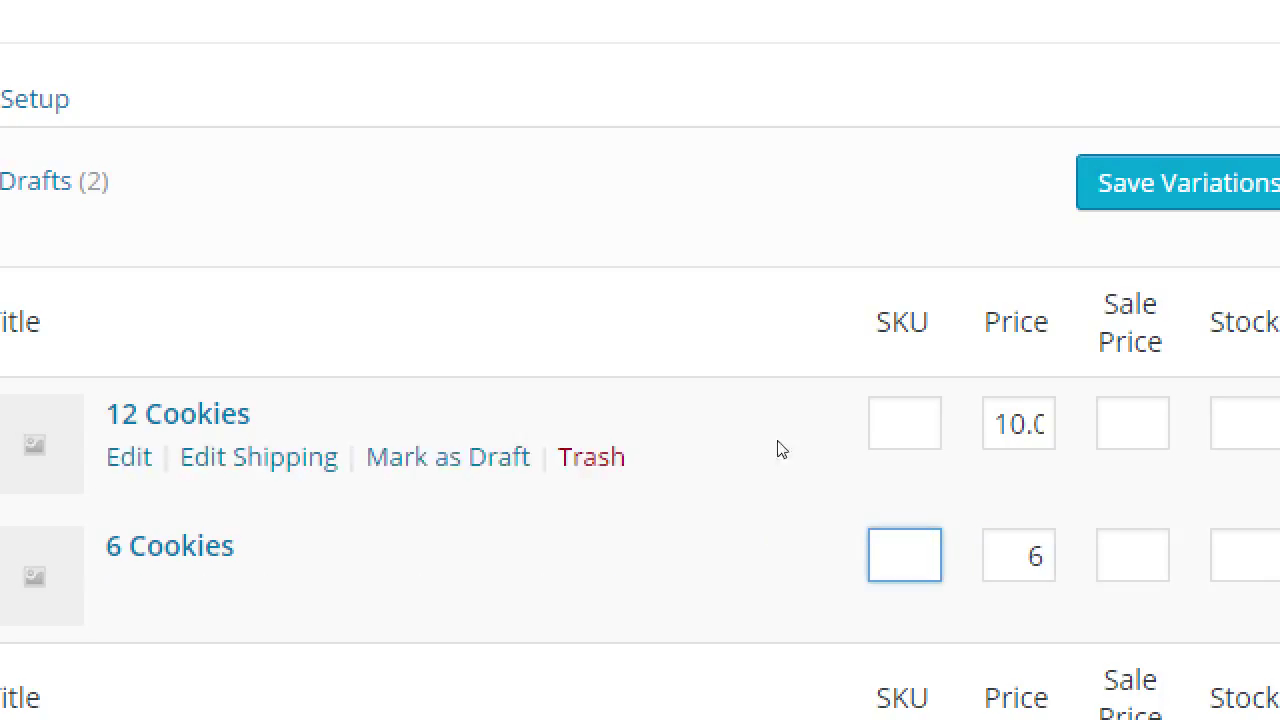
key(shift+Tab)
key(shift+Tab)
key(shift+Tab)
key(shift+Left)
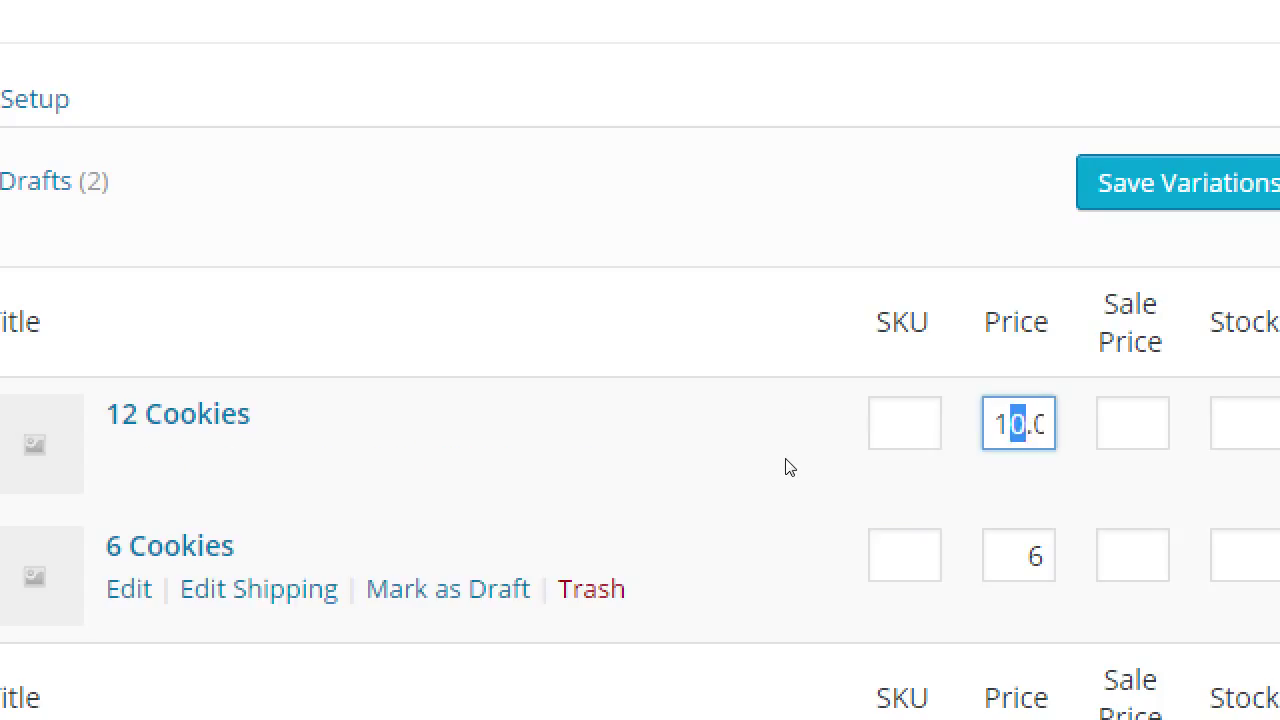
text(1)
key(Tab)
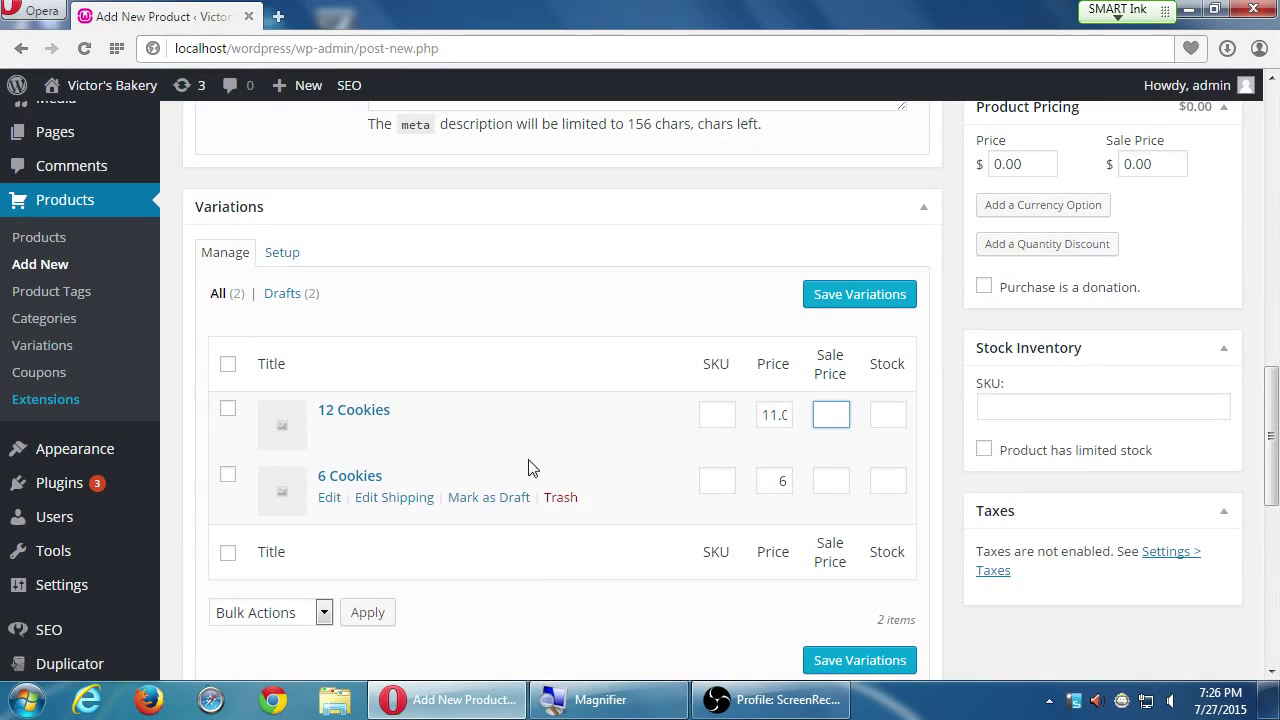
Step: Save the variation prices and publish the Sugar Cookies product
click(858, 661)
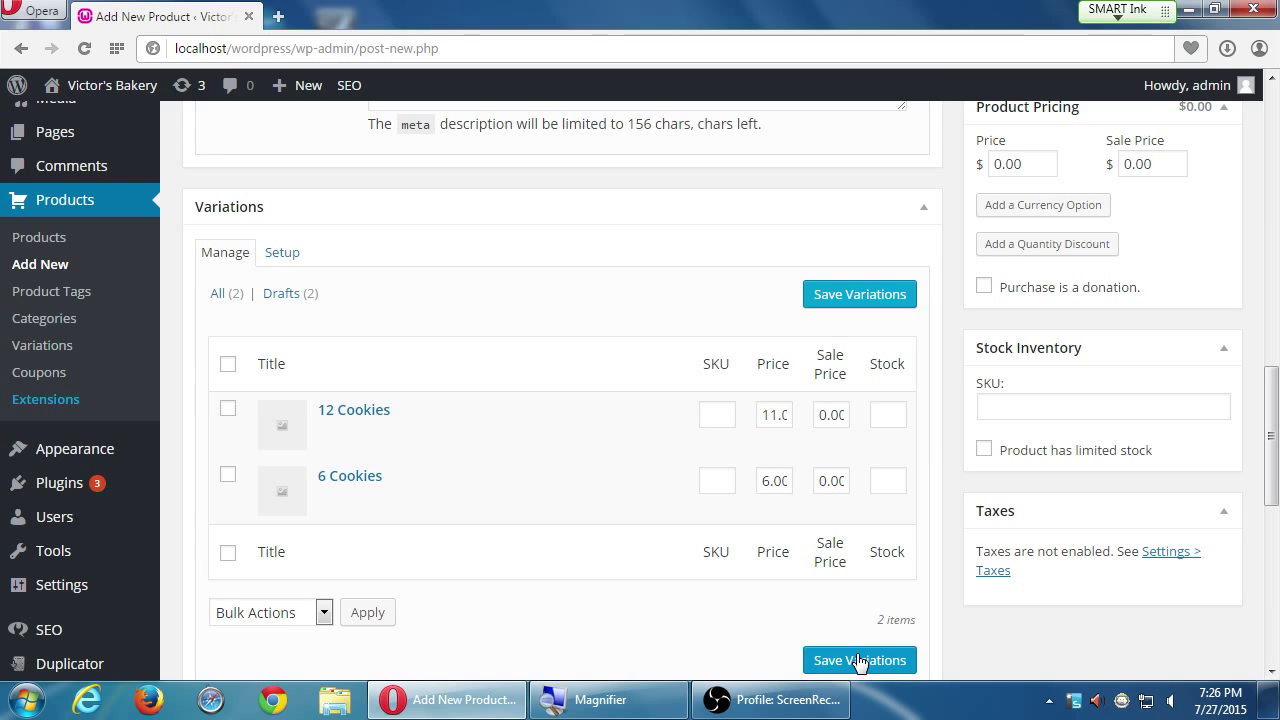
scroll(858, 657, up, 15)
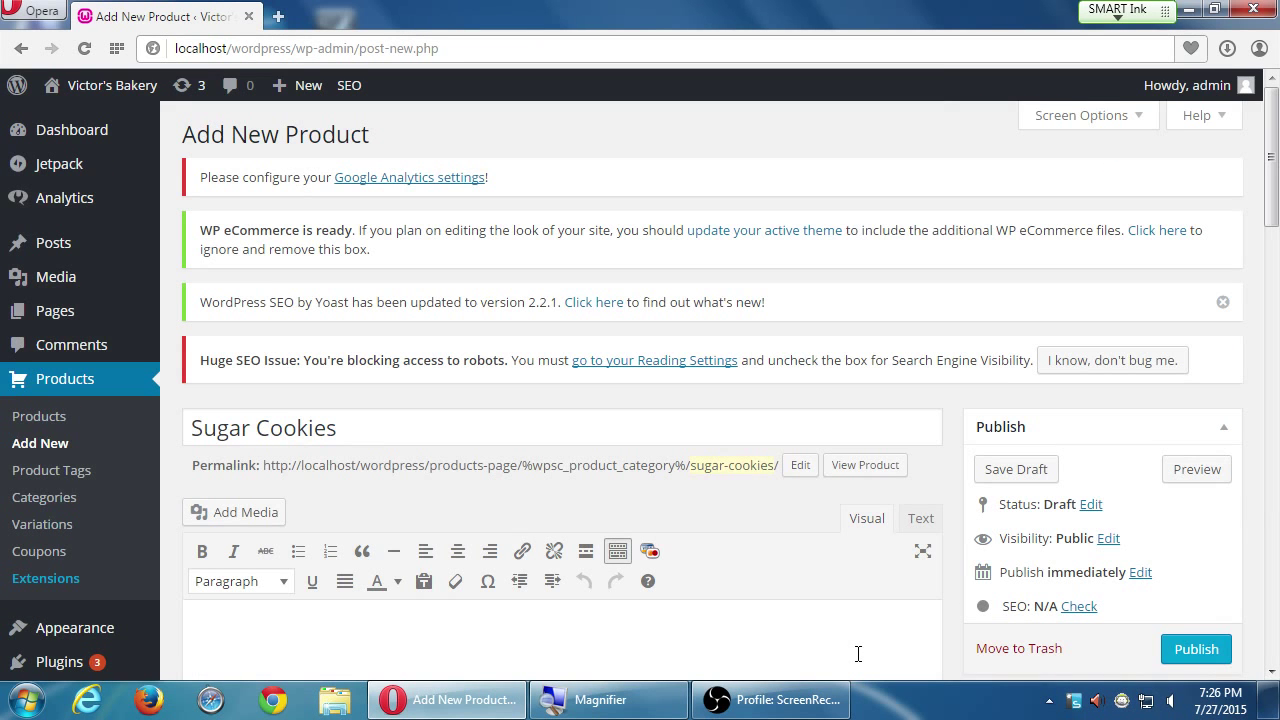
click(1195, 650)
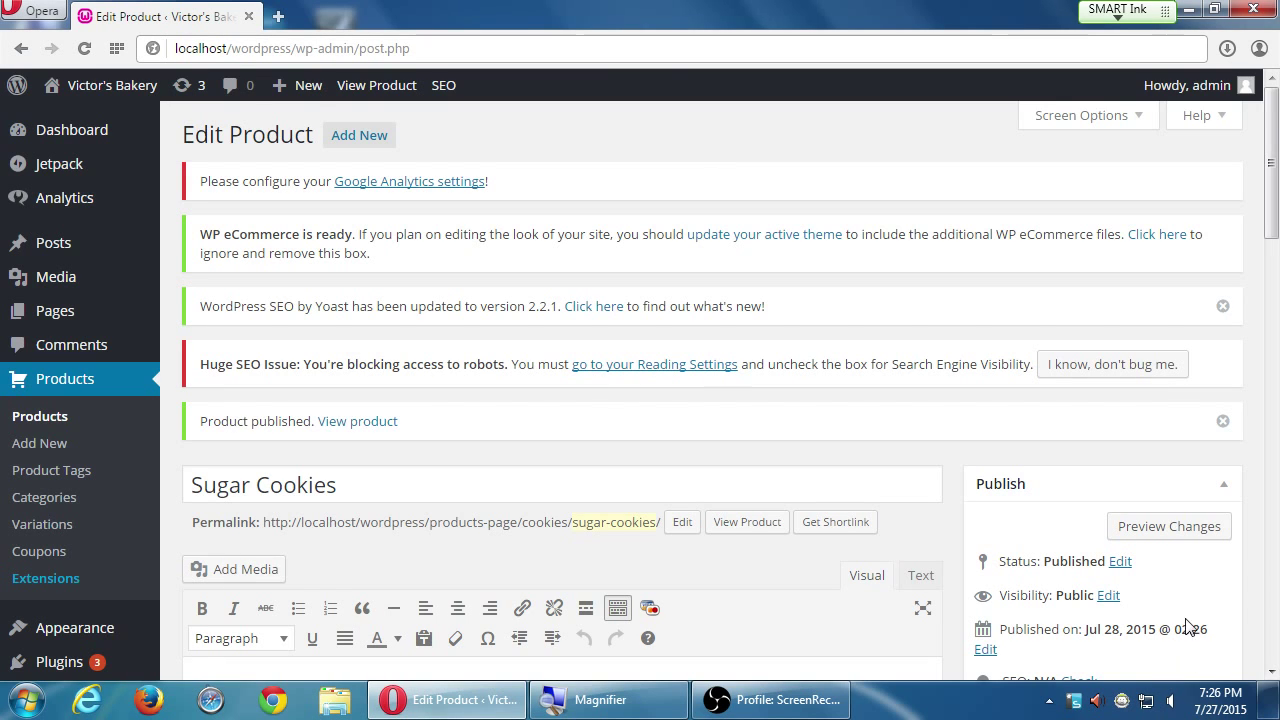
Step: Open the Shop page of the live bakery site and look through the first page of products for Sugar Cookies
click(100, 92)
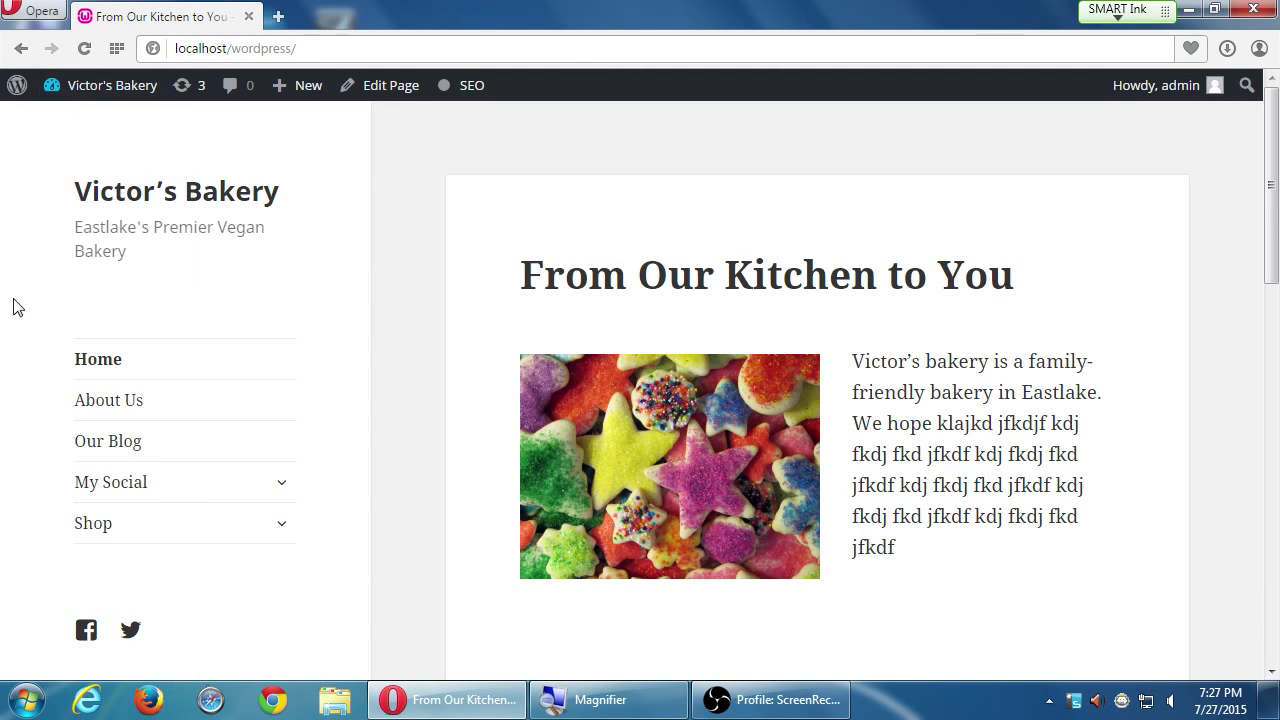
click(107, 530)
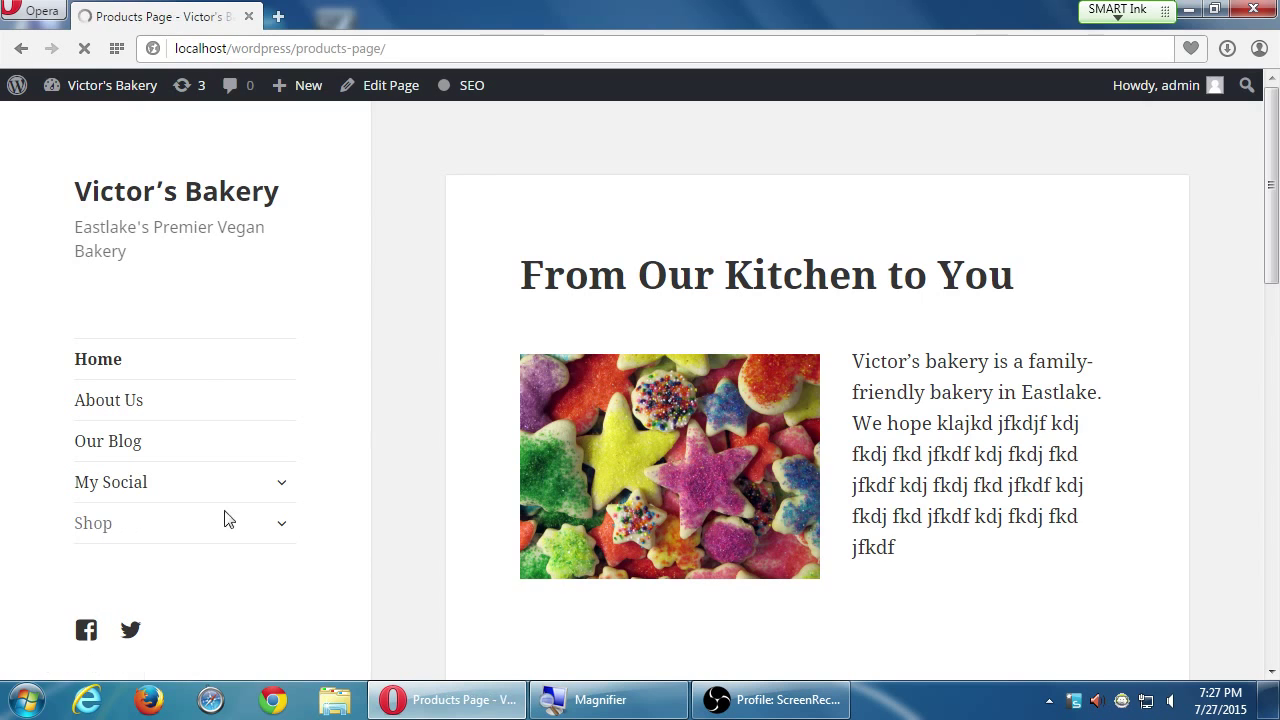
scroll(483, 440, down, 7)
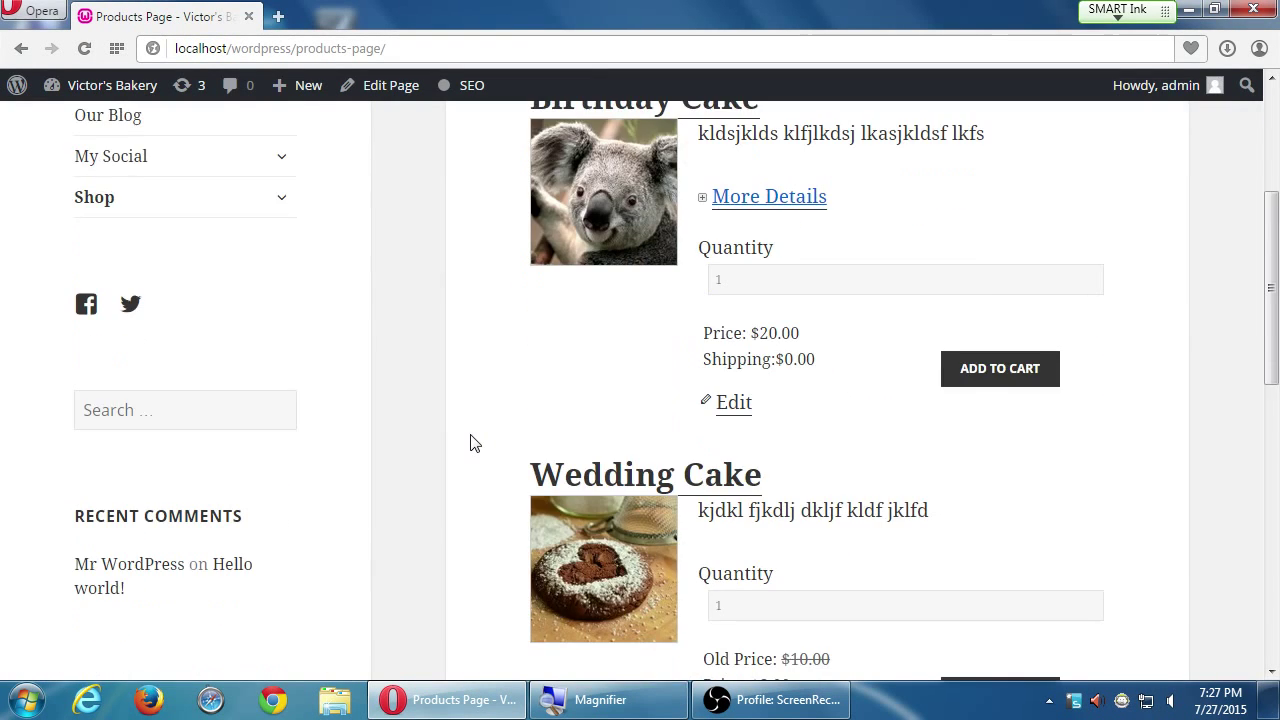
scroll(337, 451, down, 3)
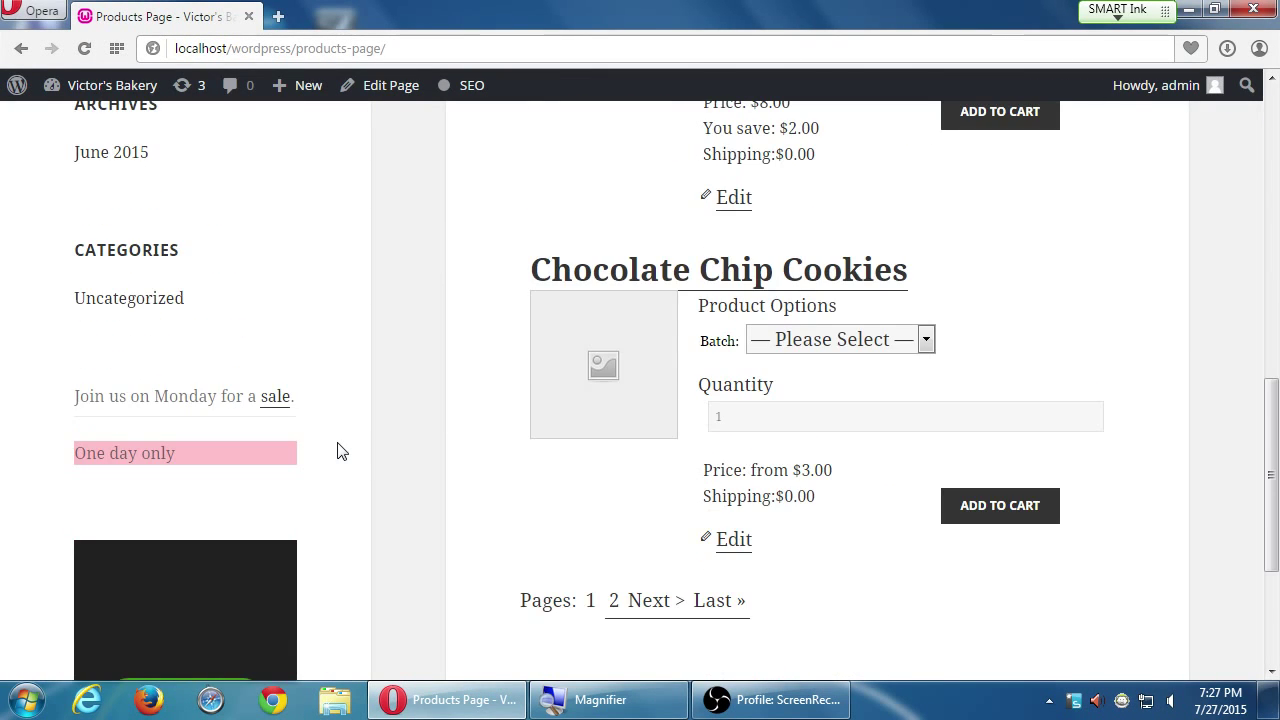
scroll(337, 451, up, 2)
scroll(337, 451, up, 6)
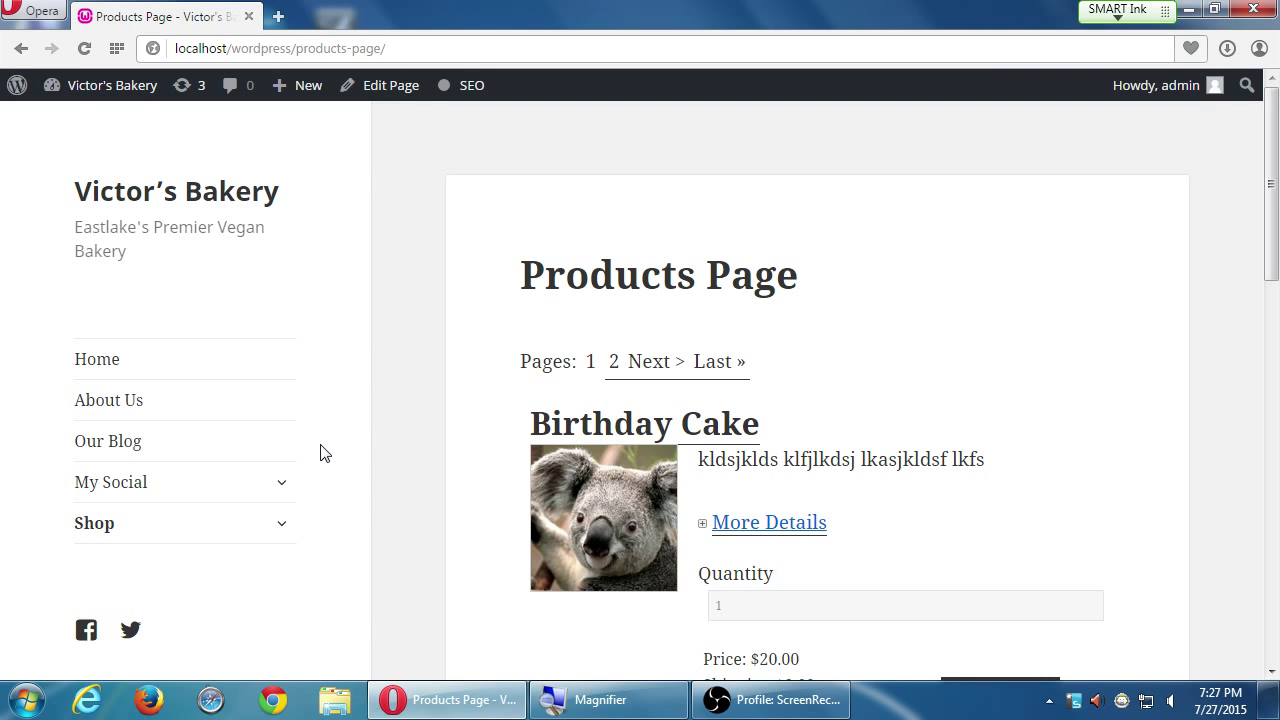
scroll(320, 453, down, 5)
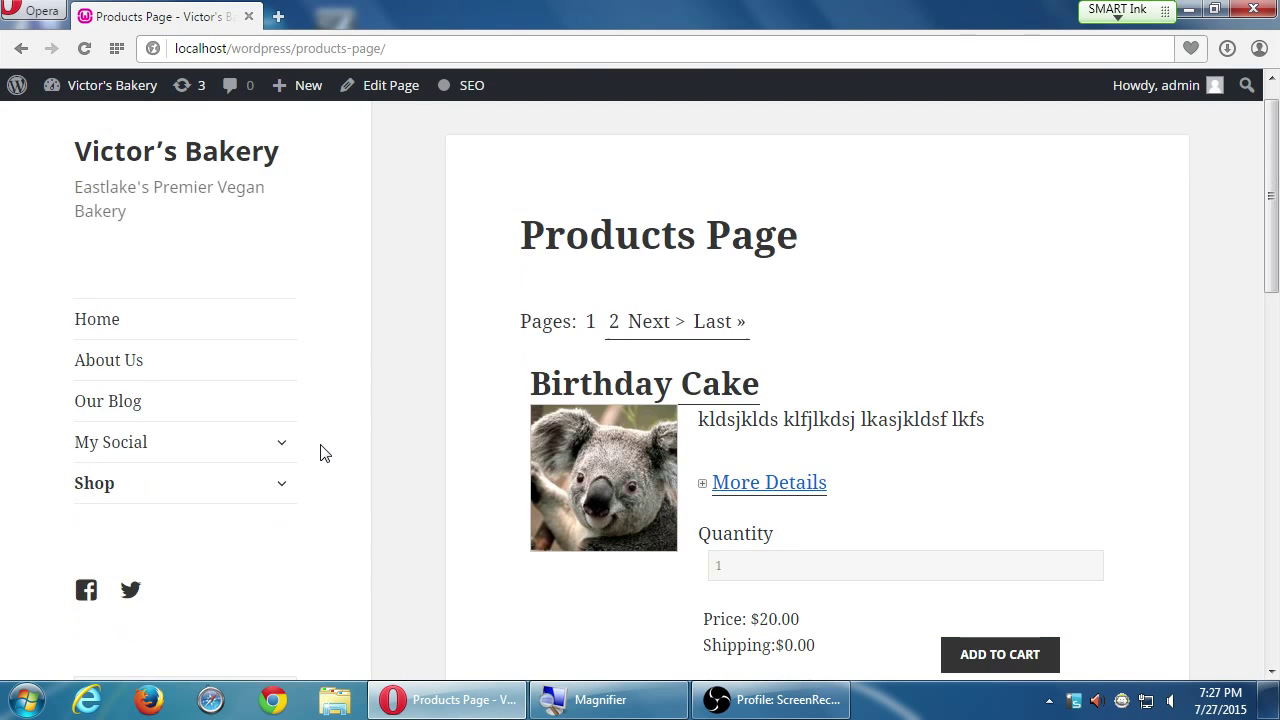
scroll(320, 453, down, 5)
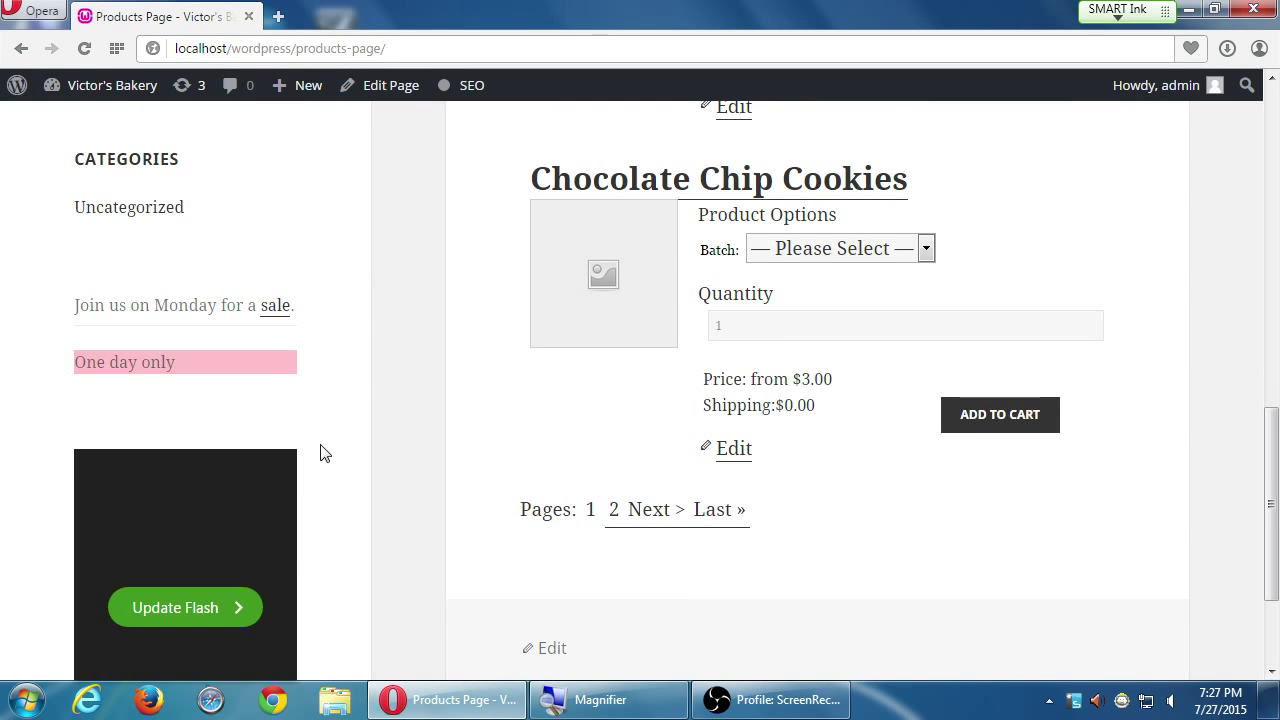
scroll(320, 453, up, 10)
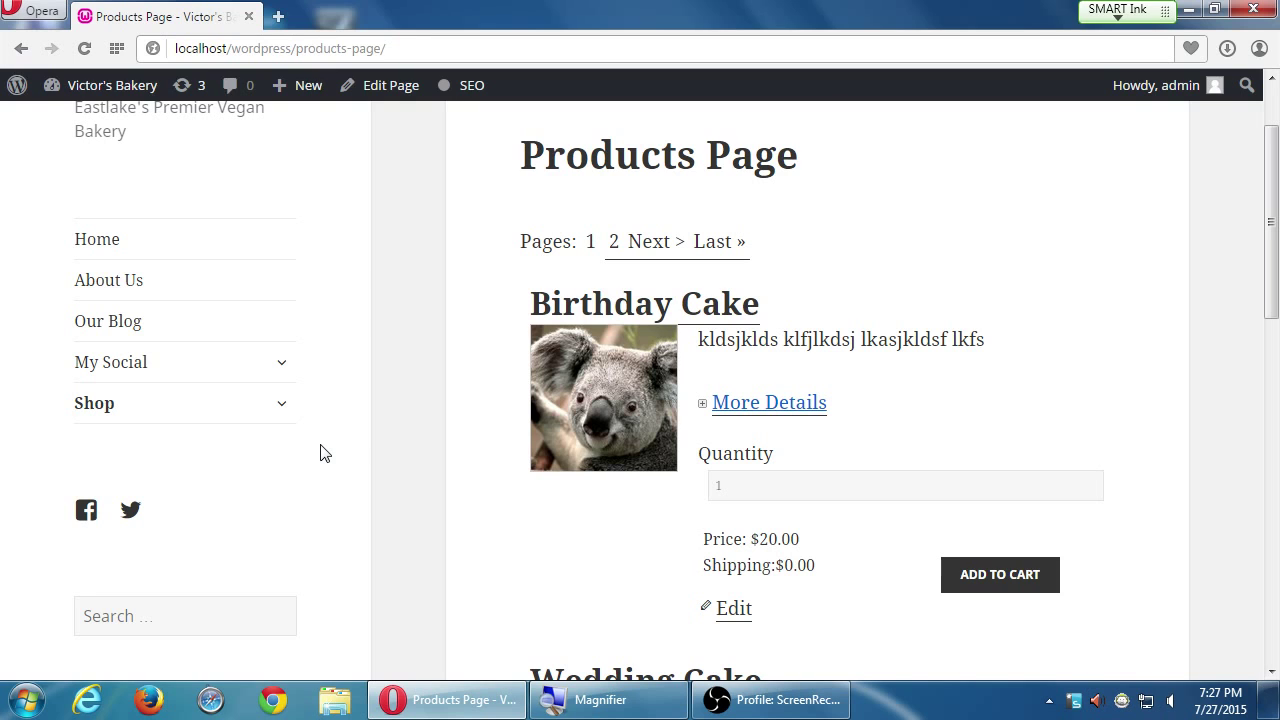
scroll(377, 434, down, 7)
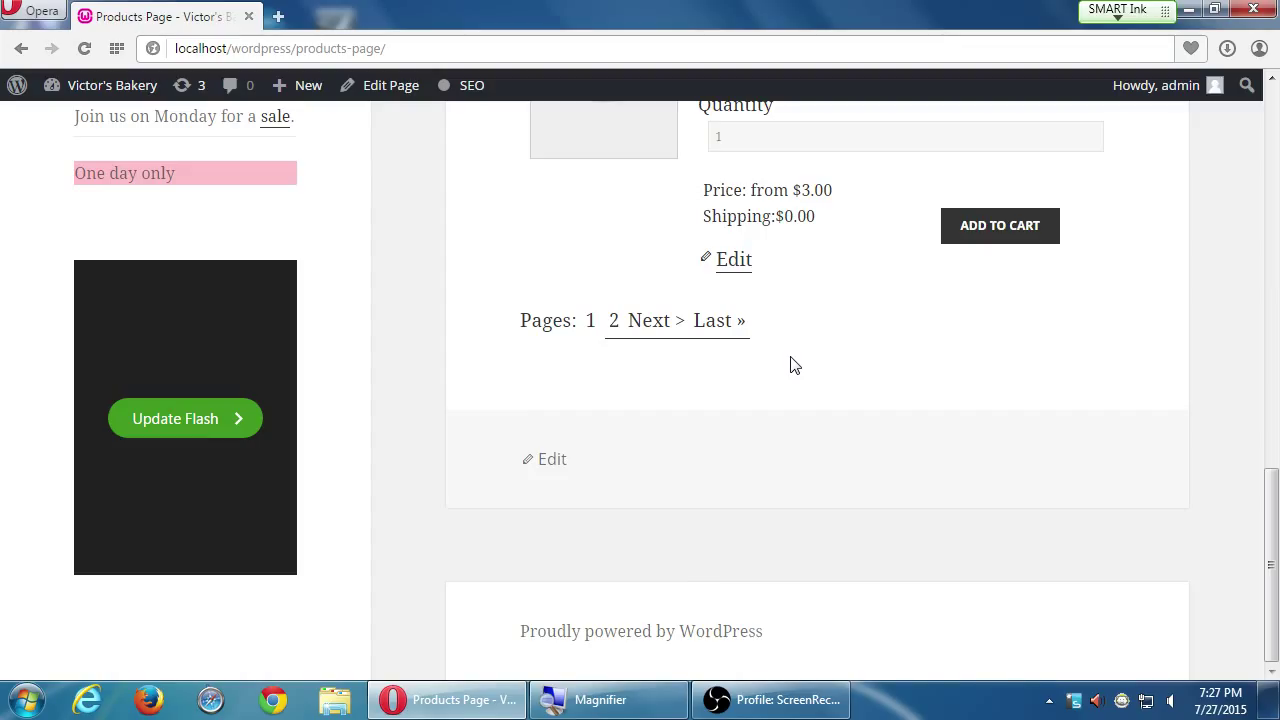
scroll(790, 365, up, 7)
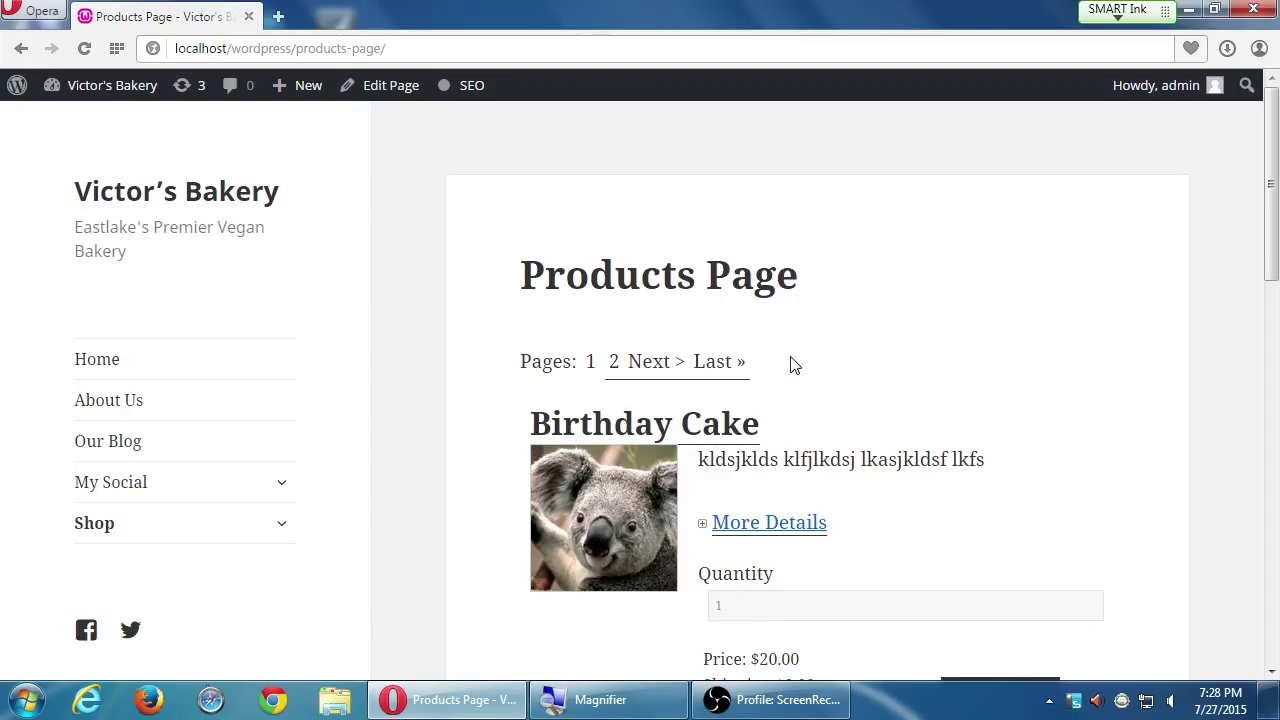
Step: From the second products page, add the 12 Cookies batch of Sugar Cookies to the cart and go to checkout
click(671, 374)
scroll(1028, 354, down, 2)
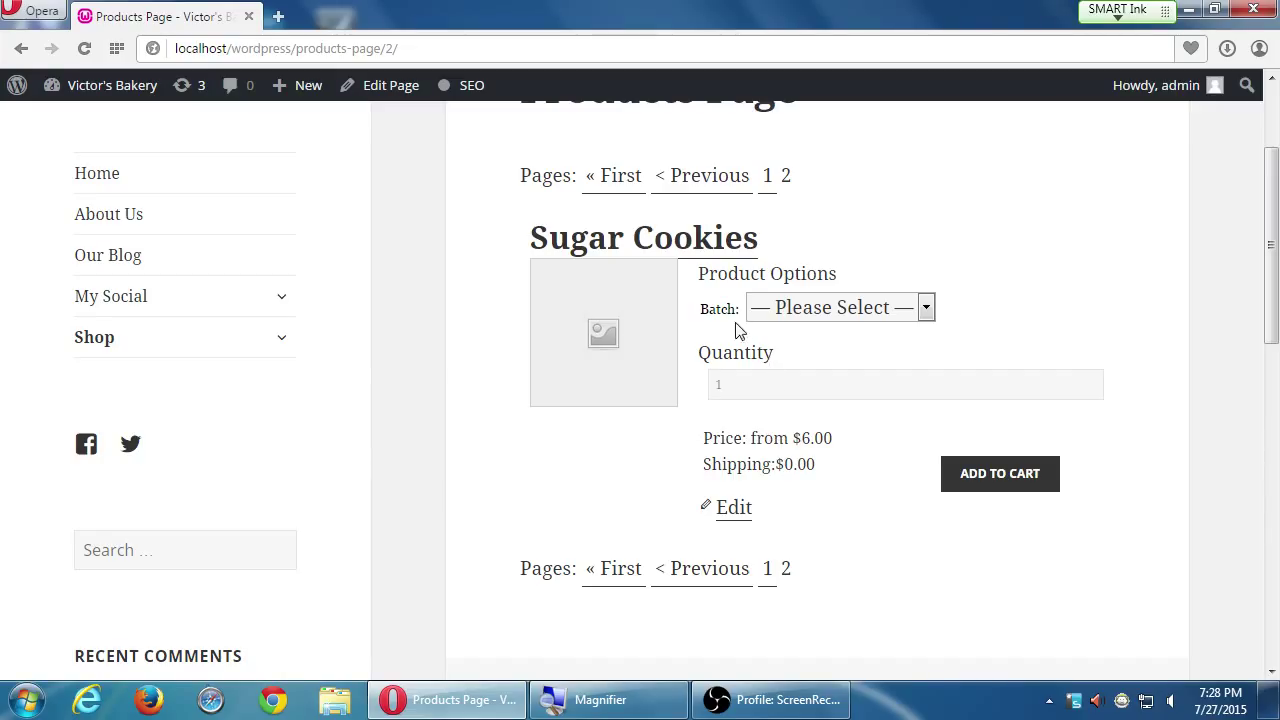
click(800, 310)
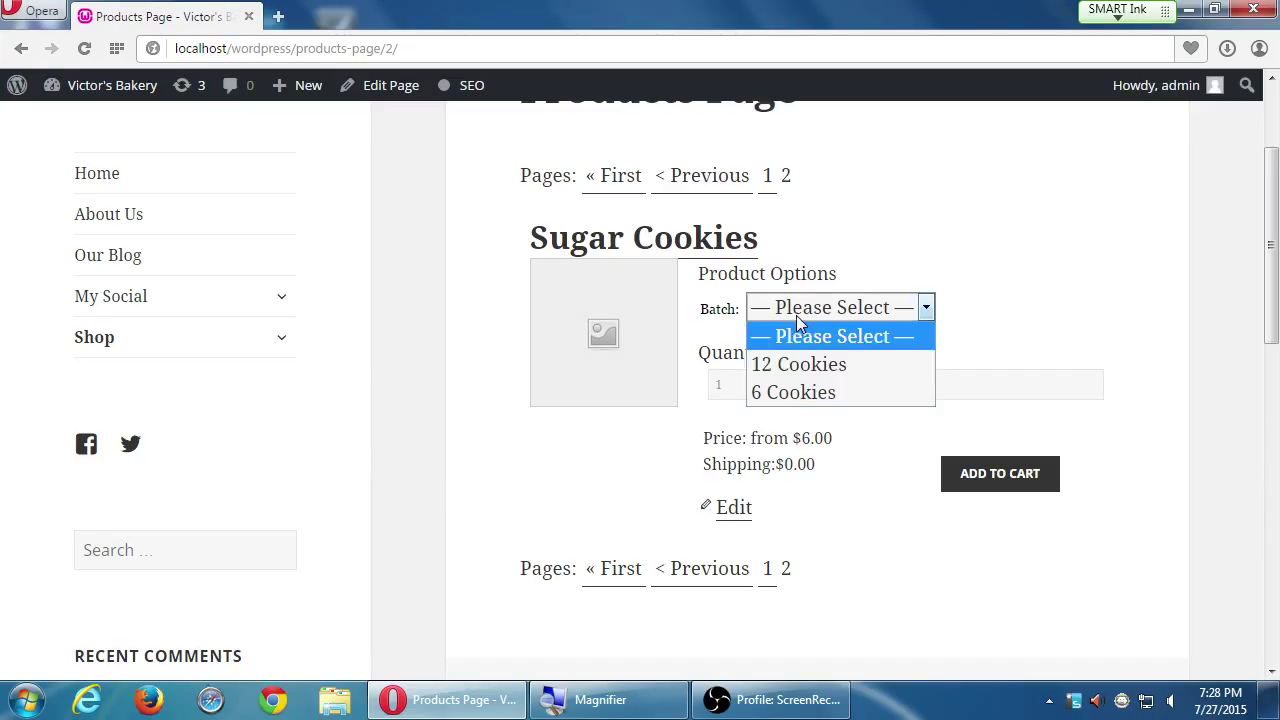
click(805, 366)
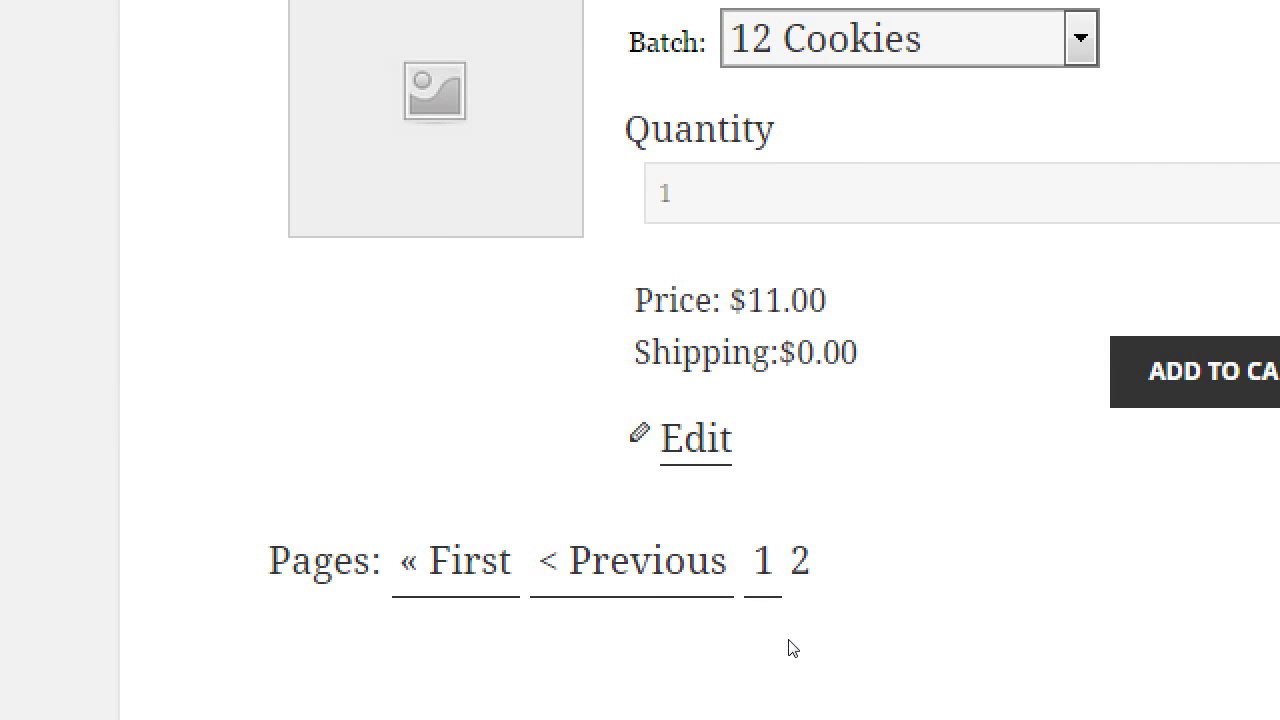
click(1031, 480)
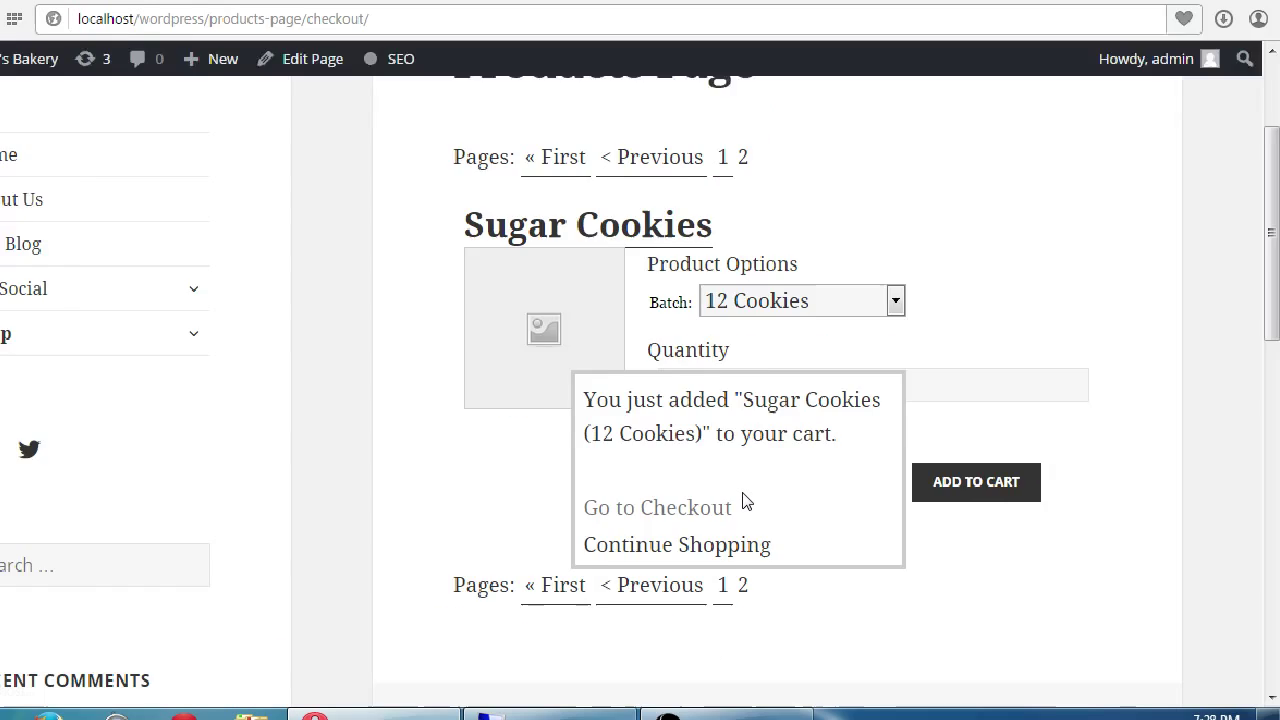
click(744, 505)
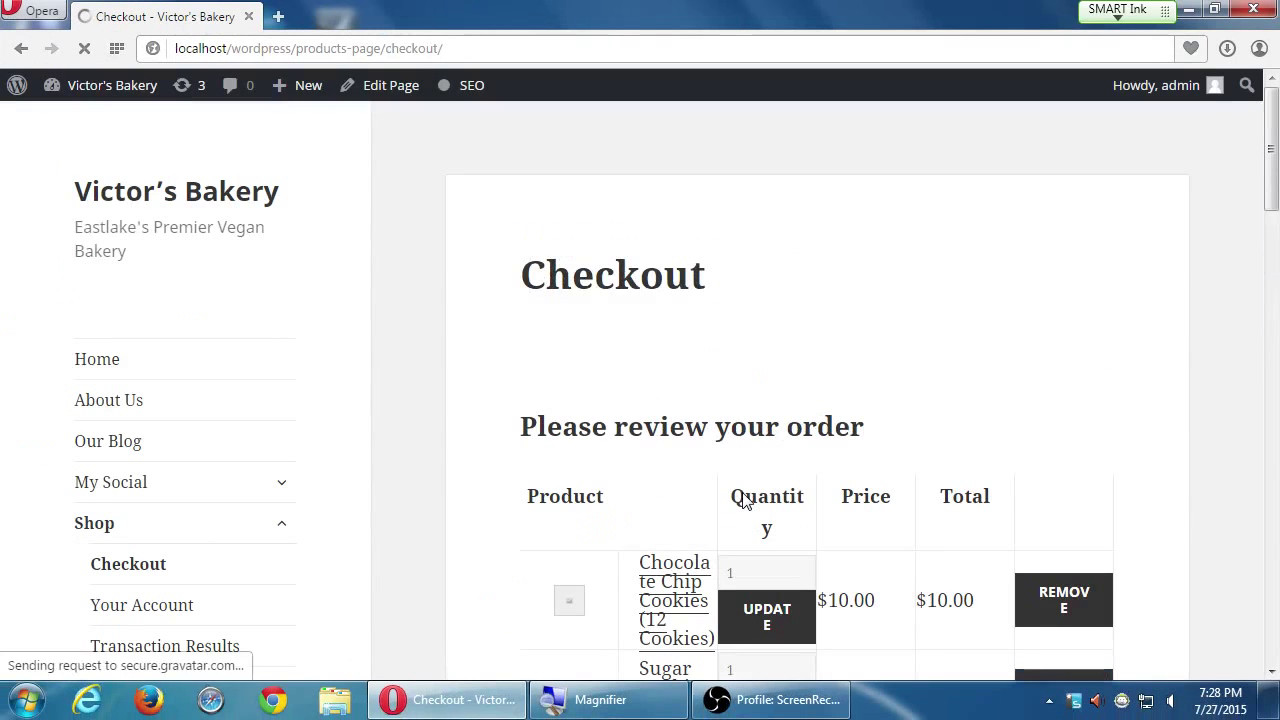
Step: Review the cart items, their prices, the shipping section and the order total on the Checkout page
scroll(463, 498, down, 1)
scroll(460, 499, up, 1)
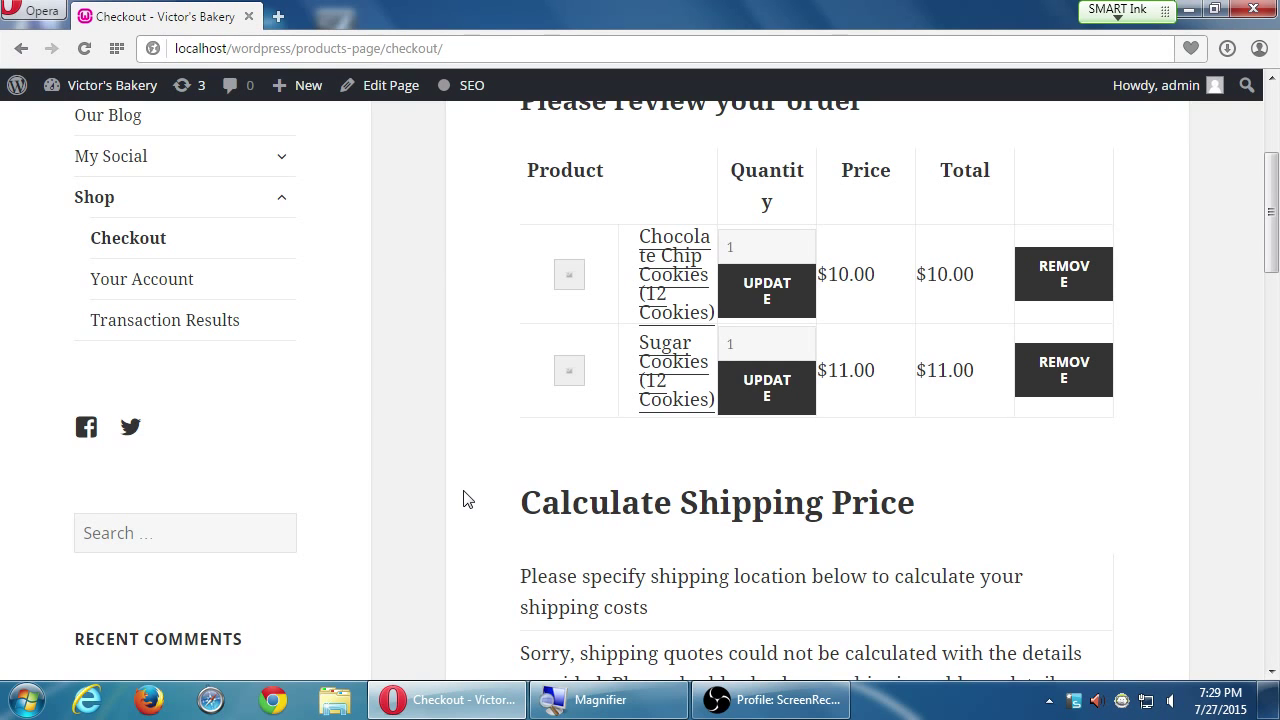
scroll(463, 499, down, 5)
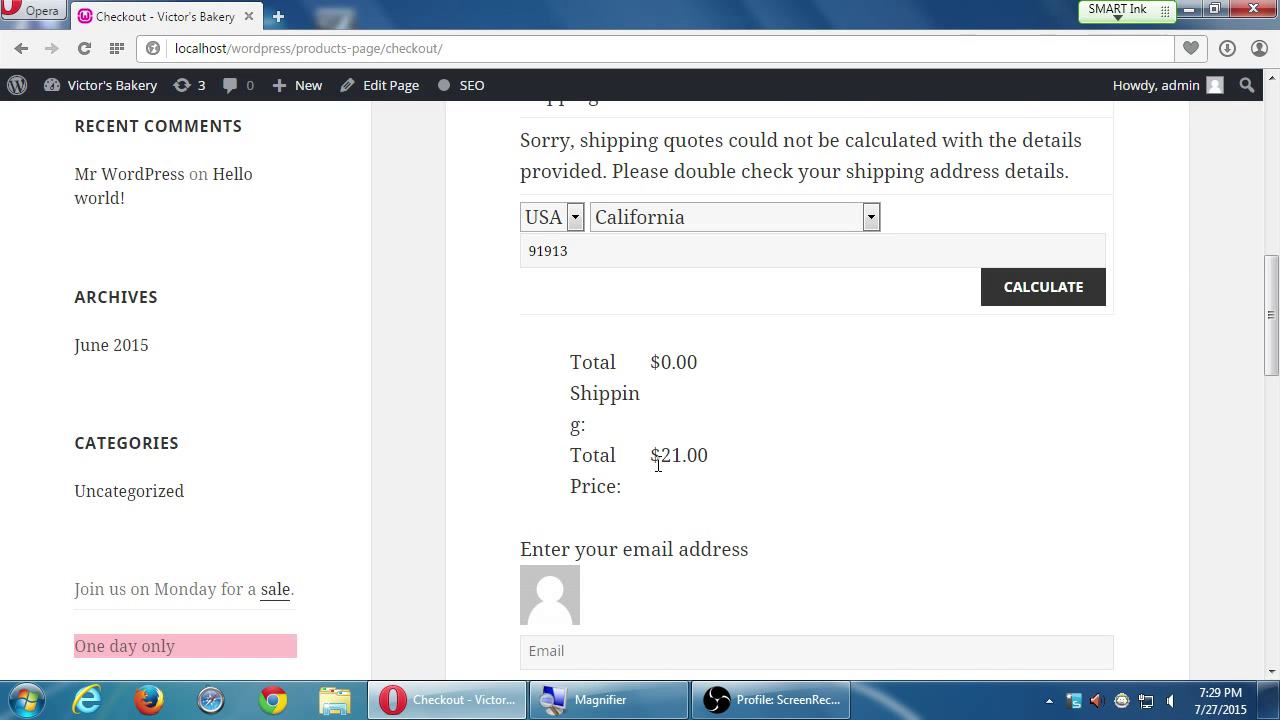
scroll(658, 465, up, 5)
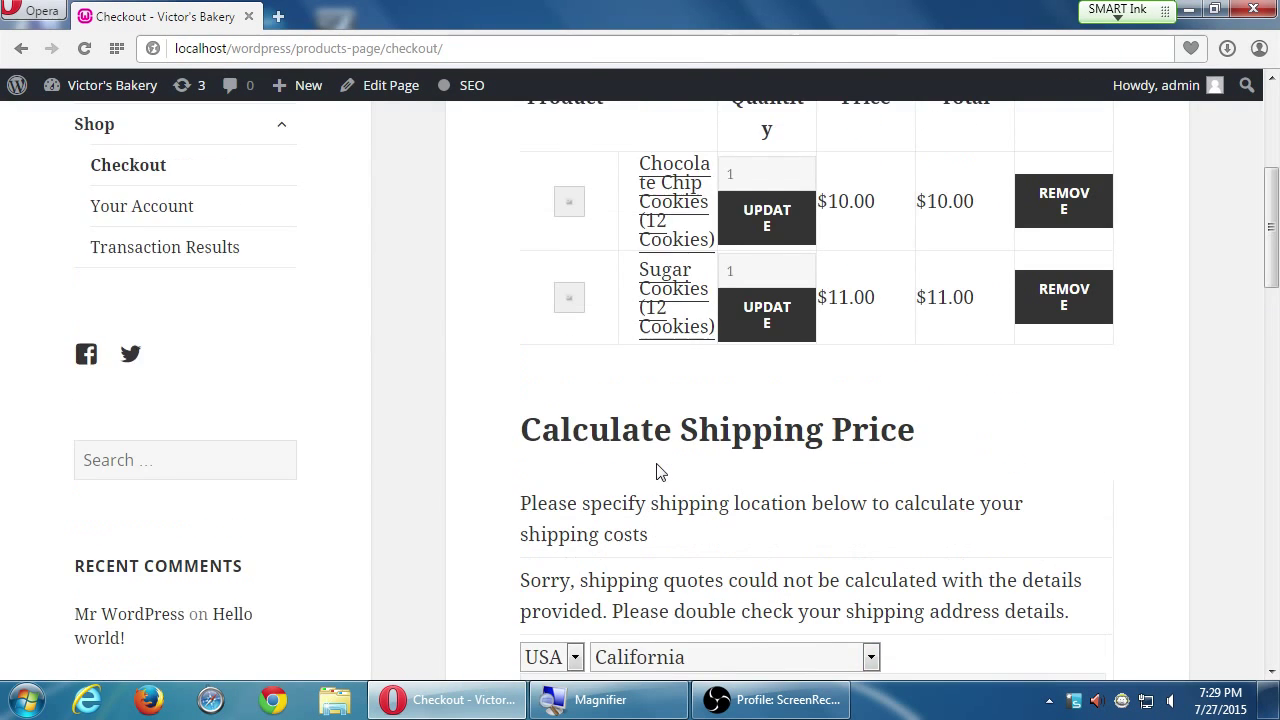
scroll(658, 470, up, 1)
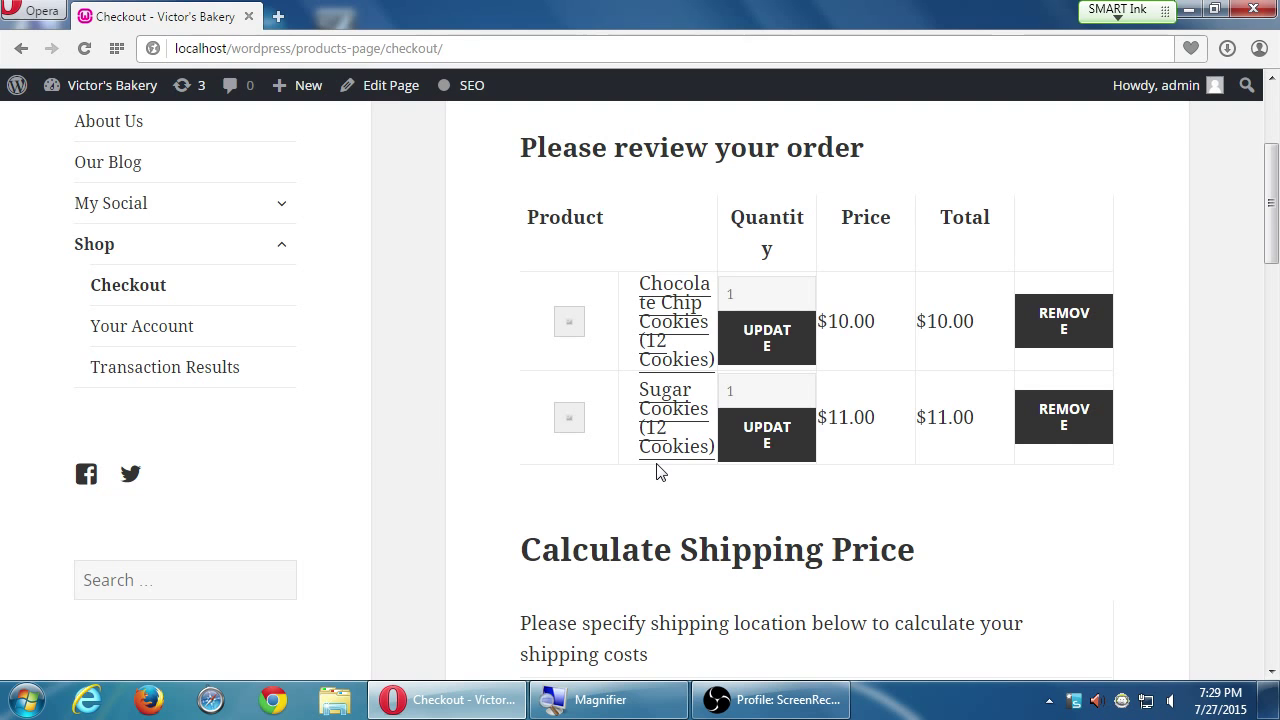
scroll(658, 470, down, 4)
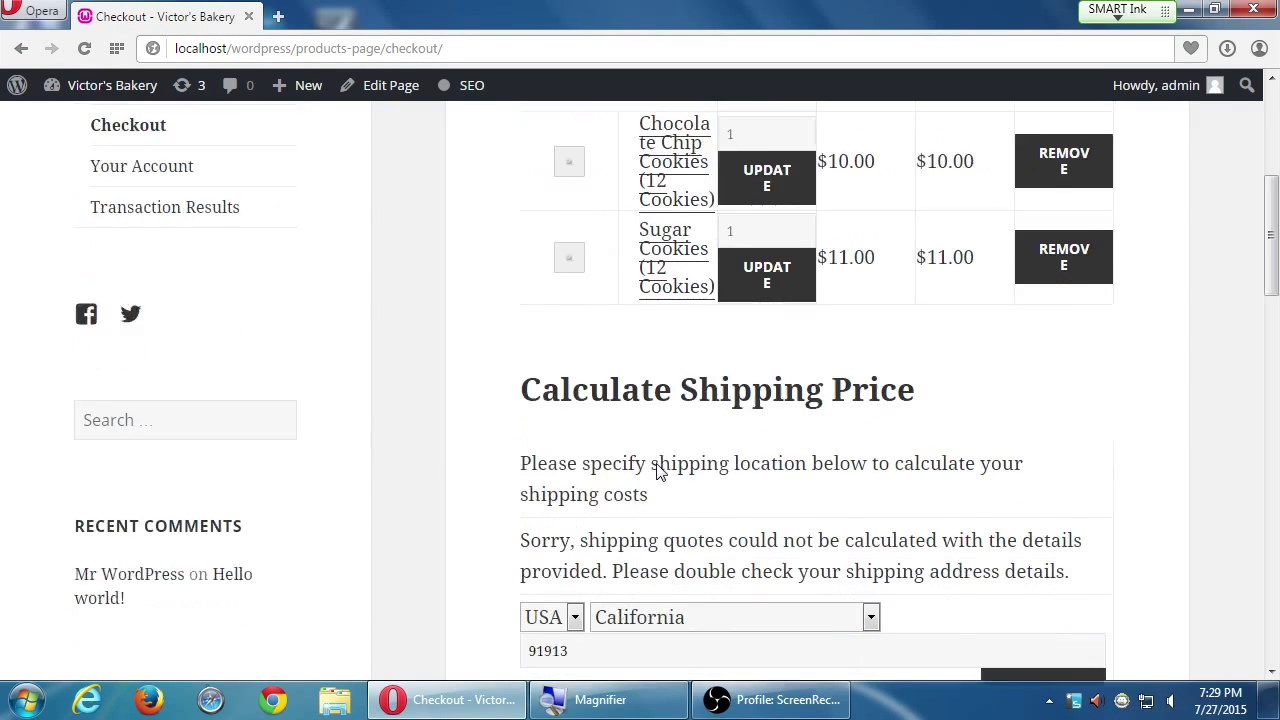
scroll(658, 463, down, 3)
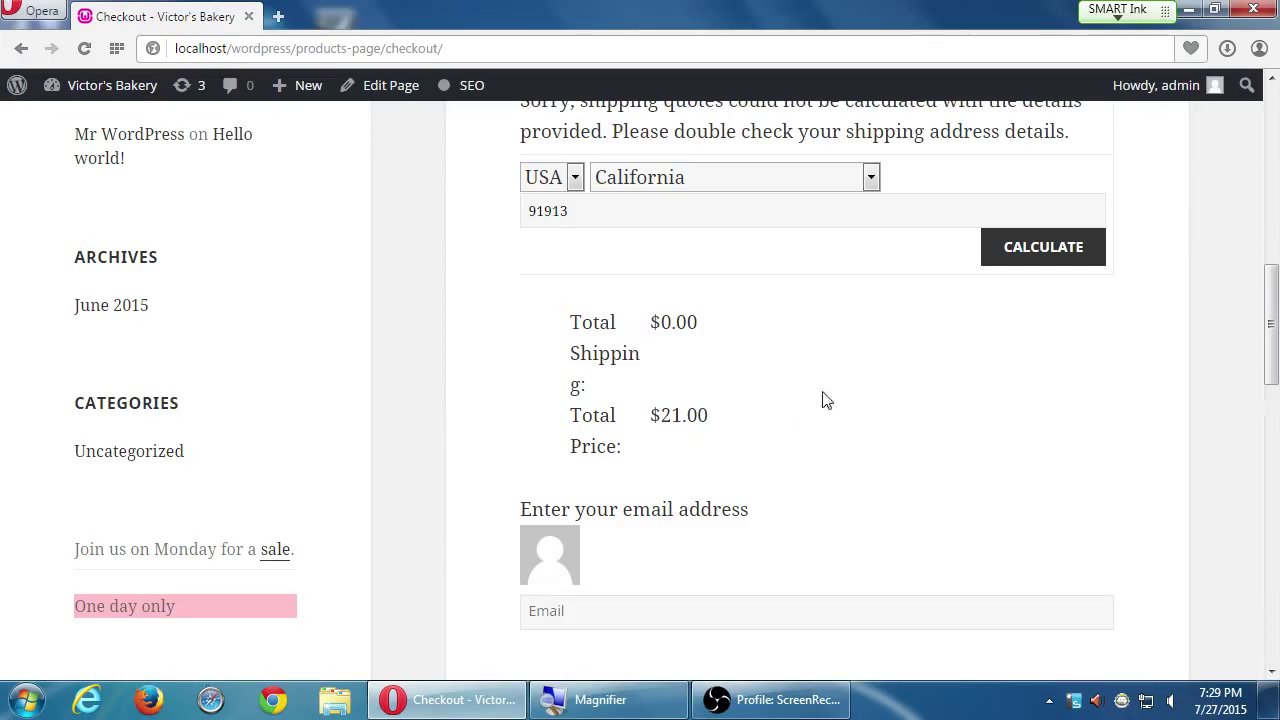
Step: Calculate the shipping price for California, USA, and check the Total Shipping line
click(1038, 256)
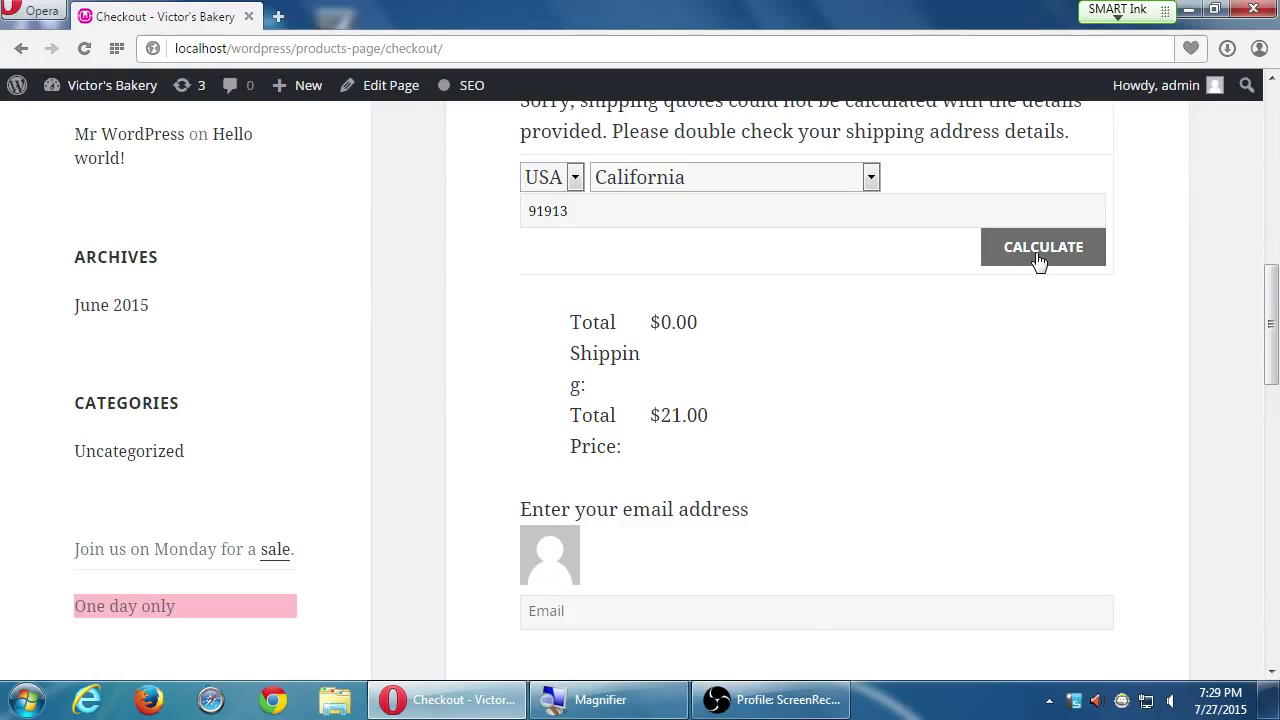
scroll(1040, 665, down, 8)
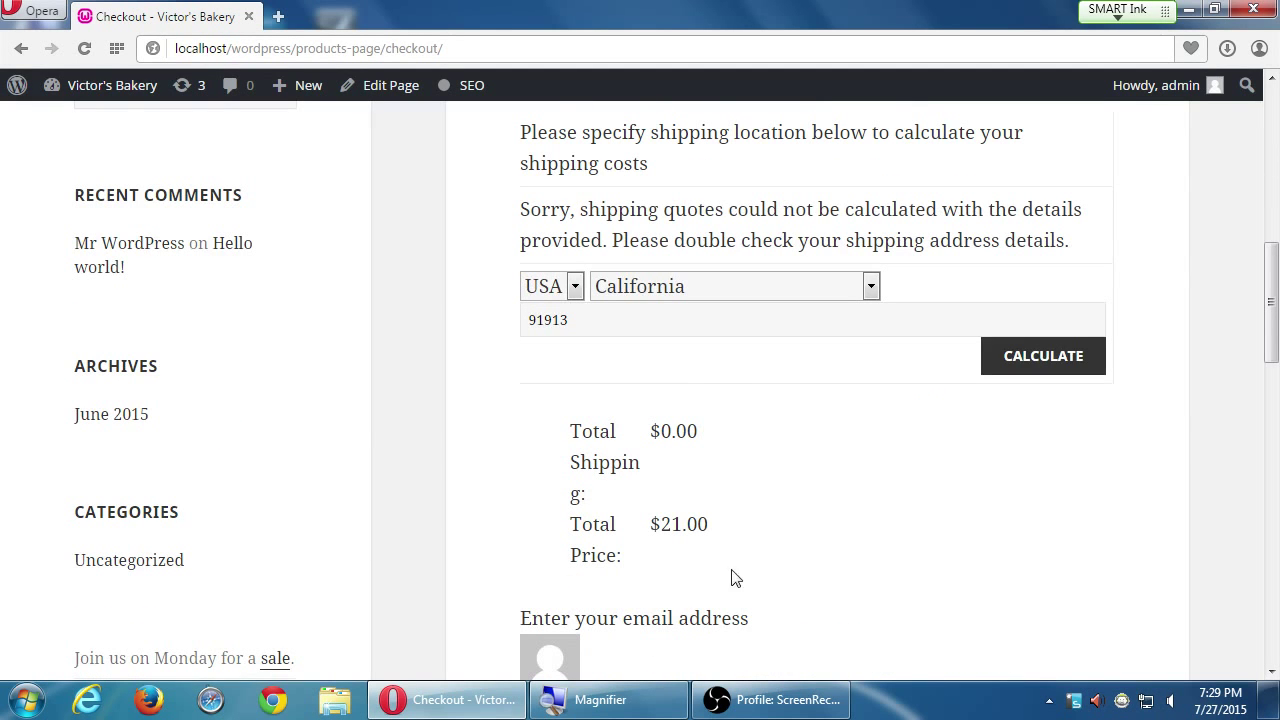
drag(587, 432, 623, 458)
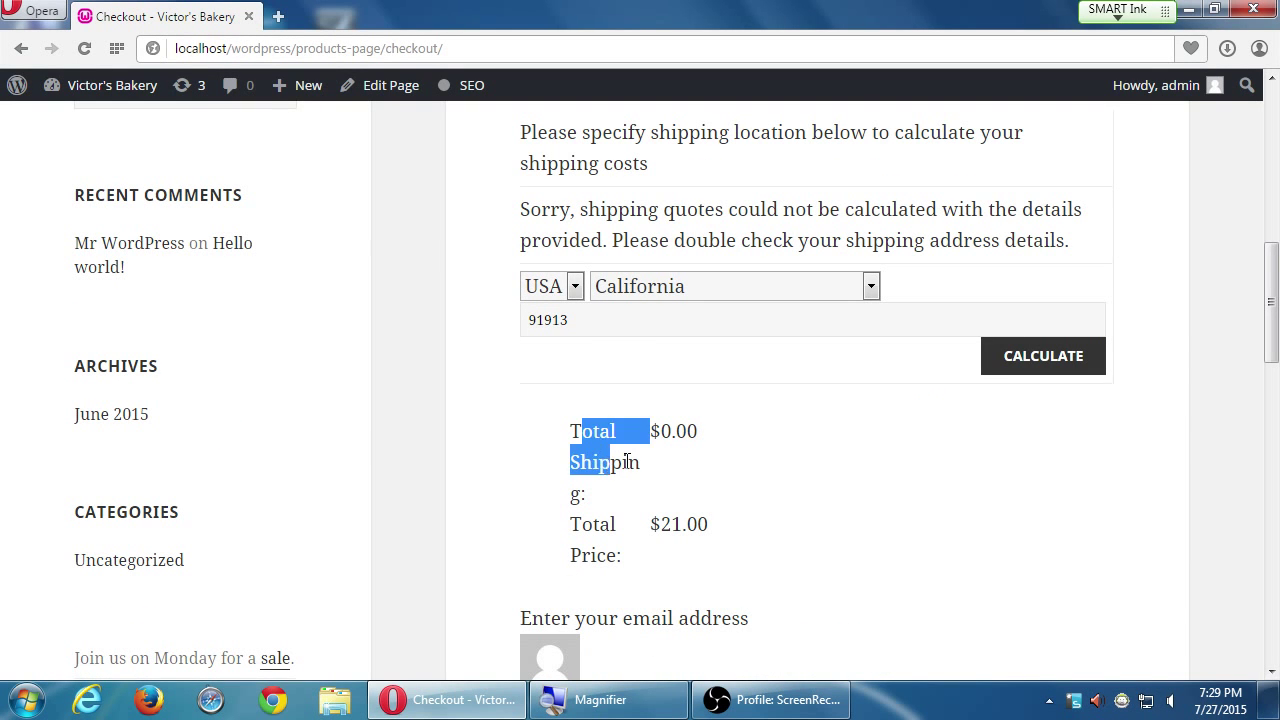
click(630, 459)
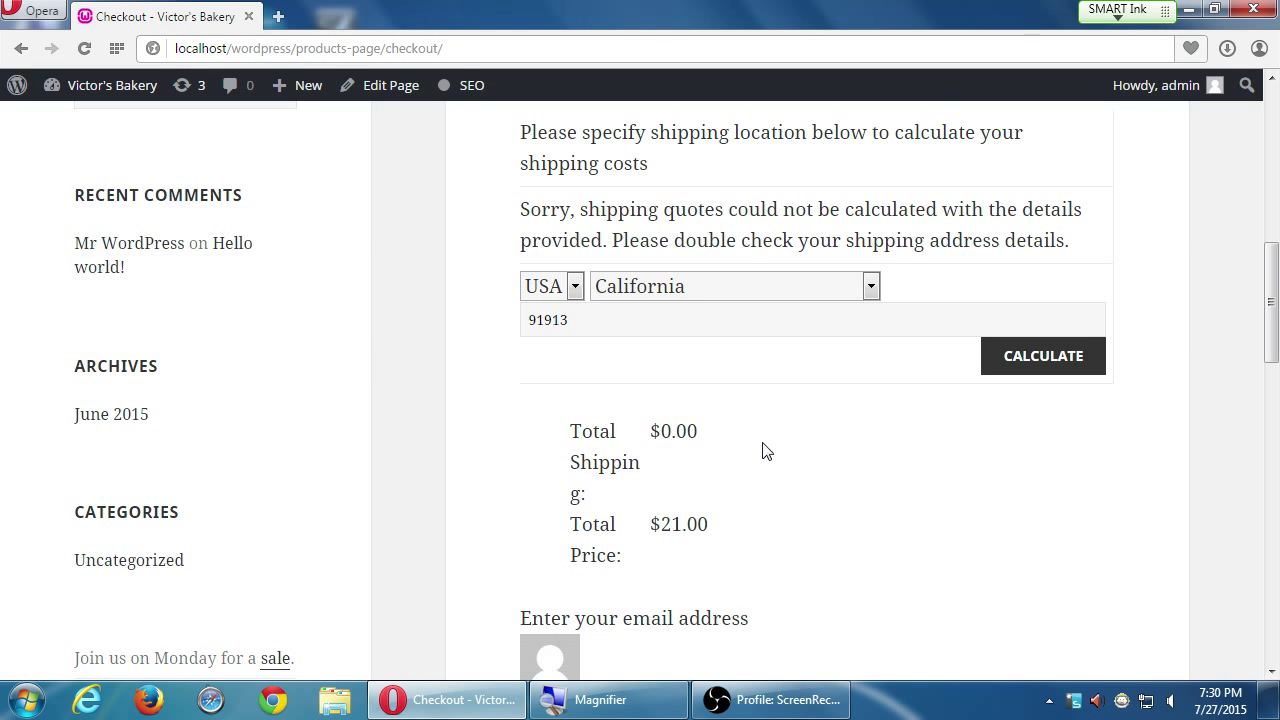
Step: Examine the whole Checkout page, from the order review down to the billing and shipping address forms
scroll(814, 454, up, 5)
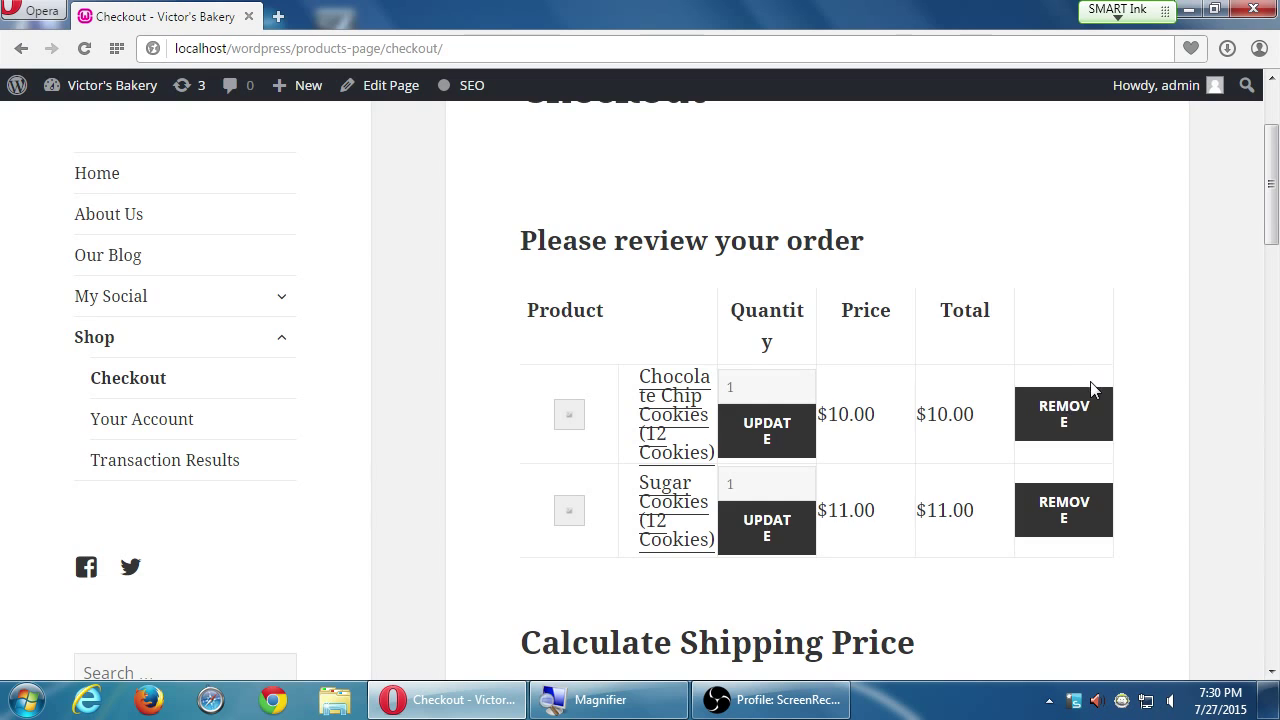
scroll(1074, 391, up, 2)
scroll(1071, 391, down, 3)
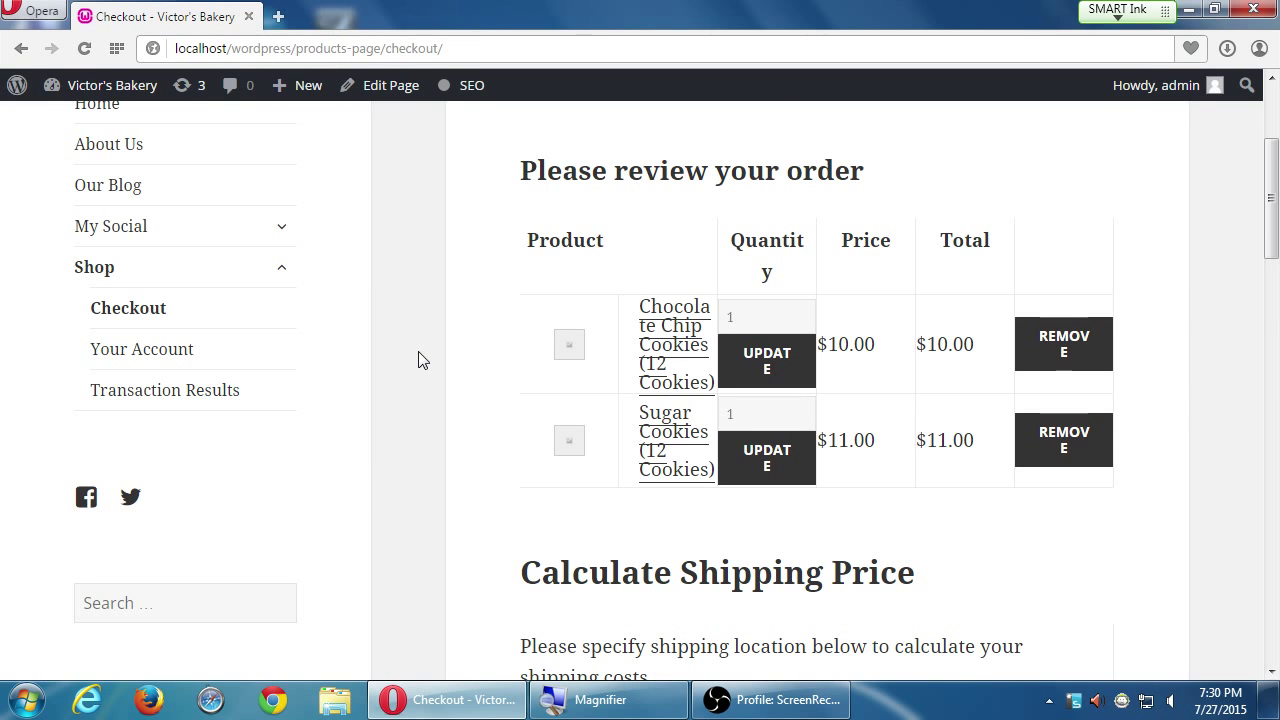
scroll(366, 363, up, 1)
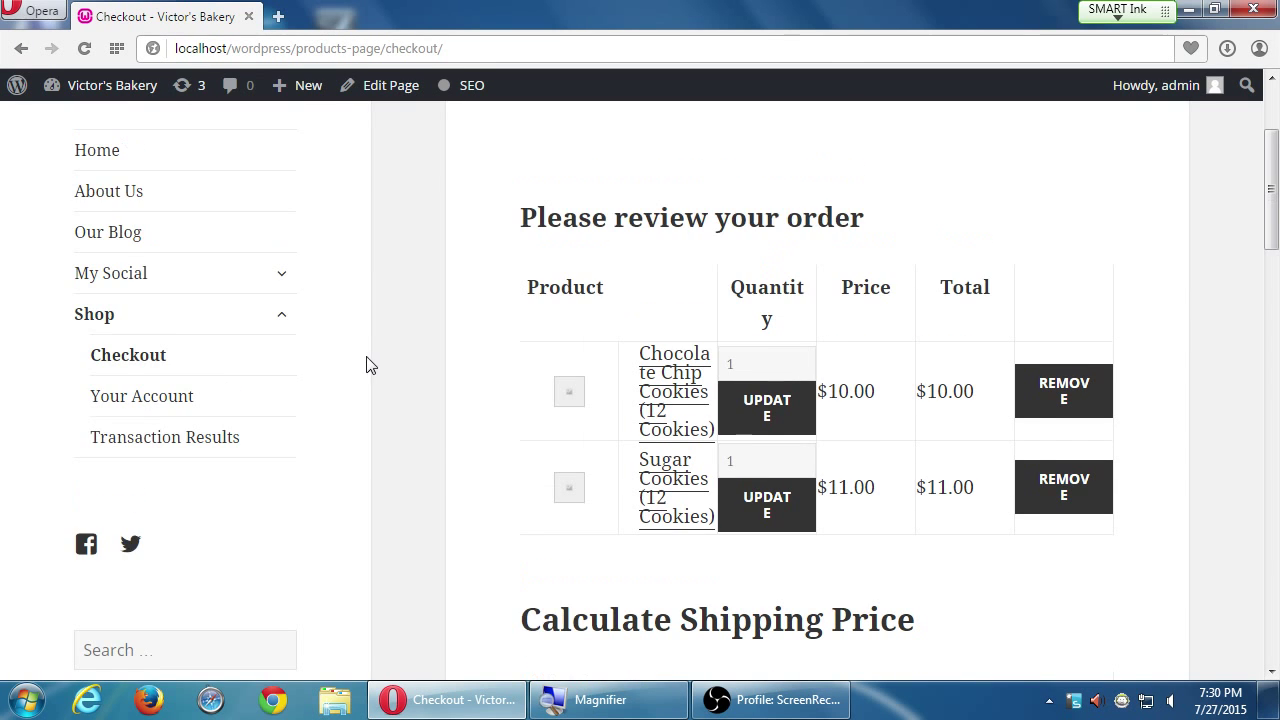
scroll(349, 378, down, 10)
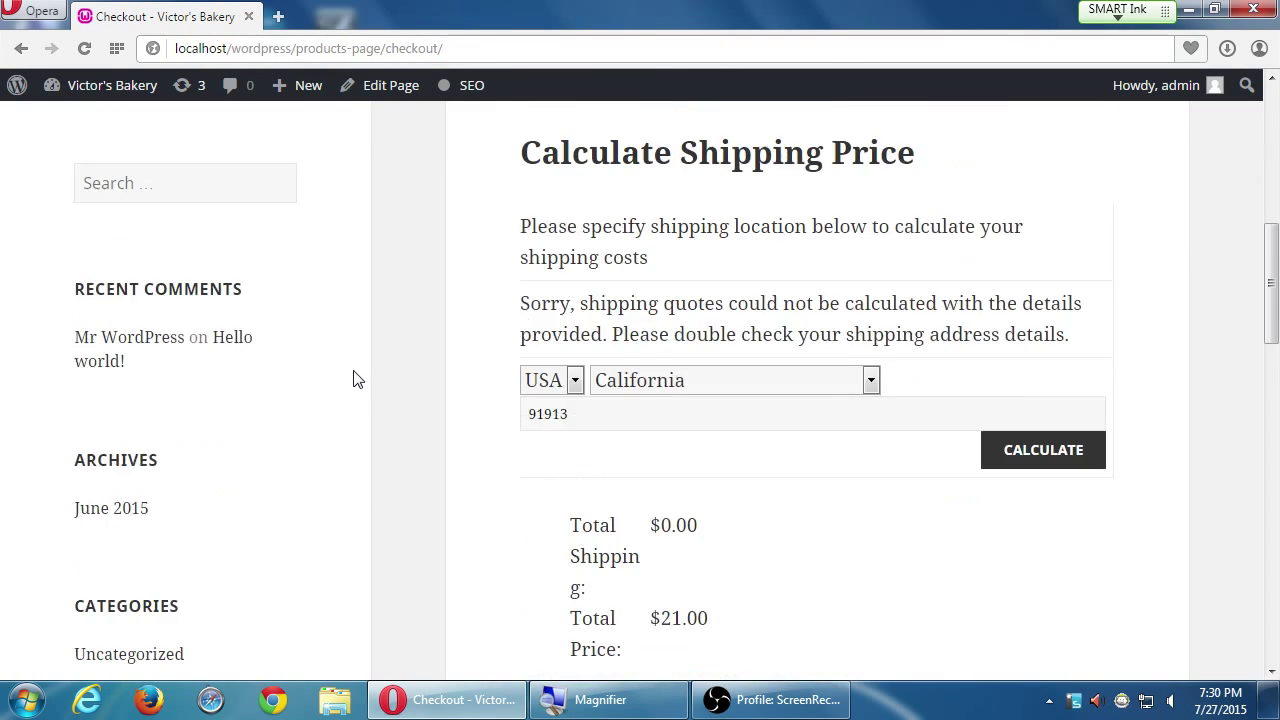
scroll(360, 378, down, 9)
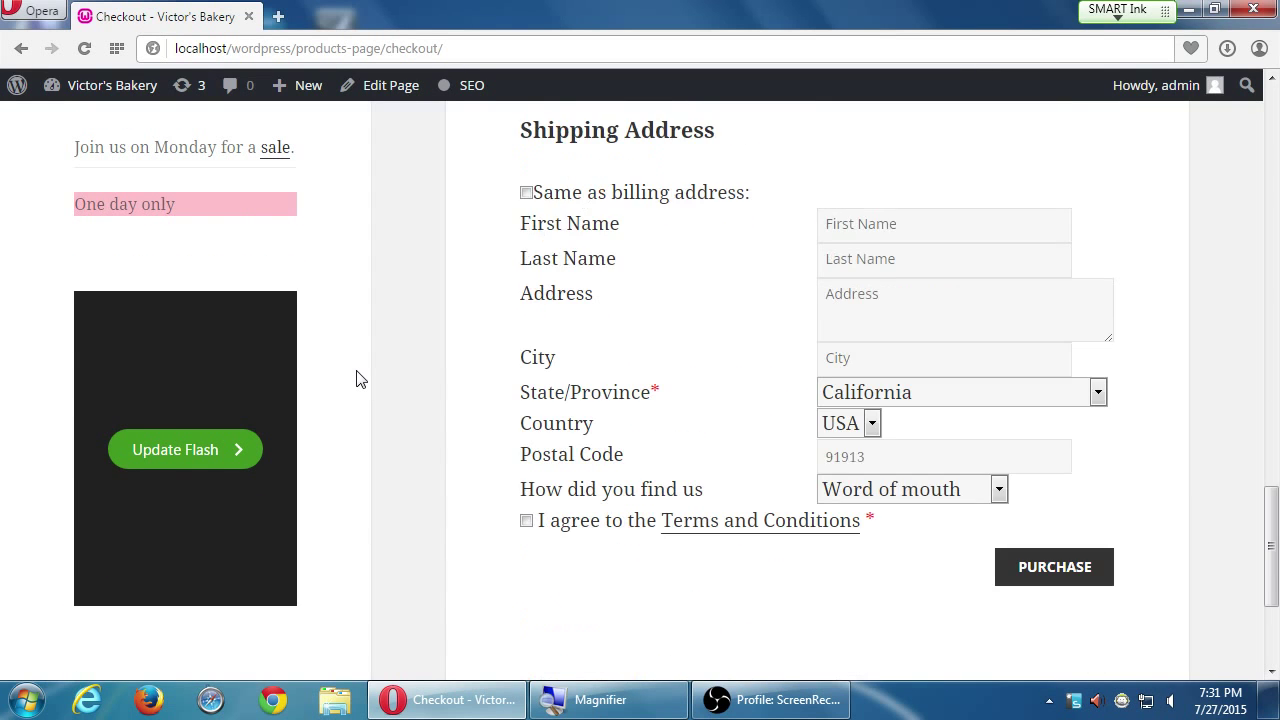
scroll(360, 378, up, 3)
scroll(358, 378, up, 9)
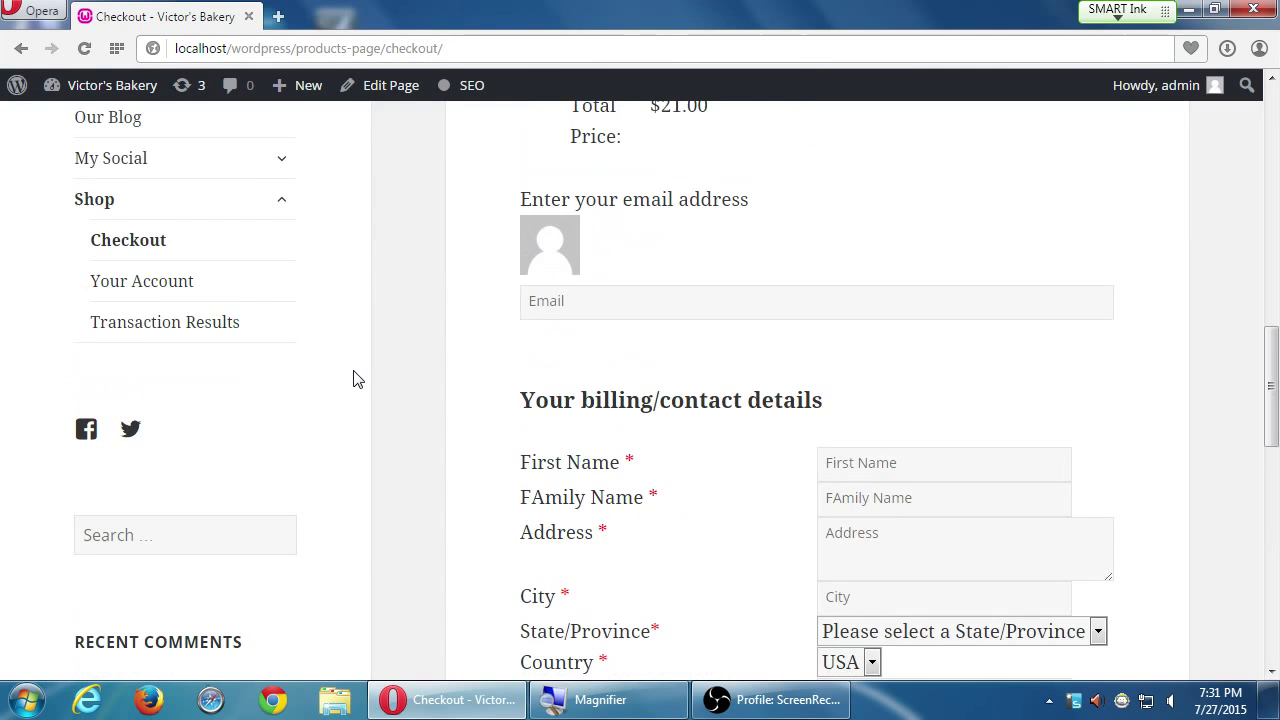
Step: View the Transaction Results page and return to the Shop's Products Page
click(116, 455)
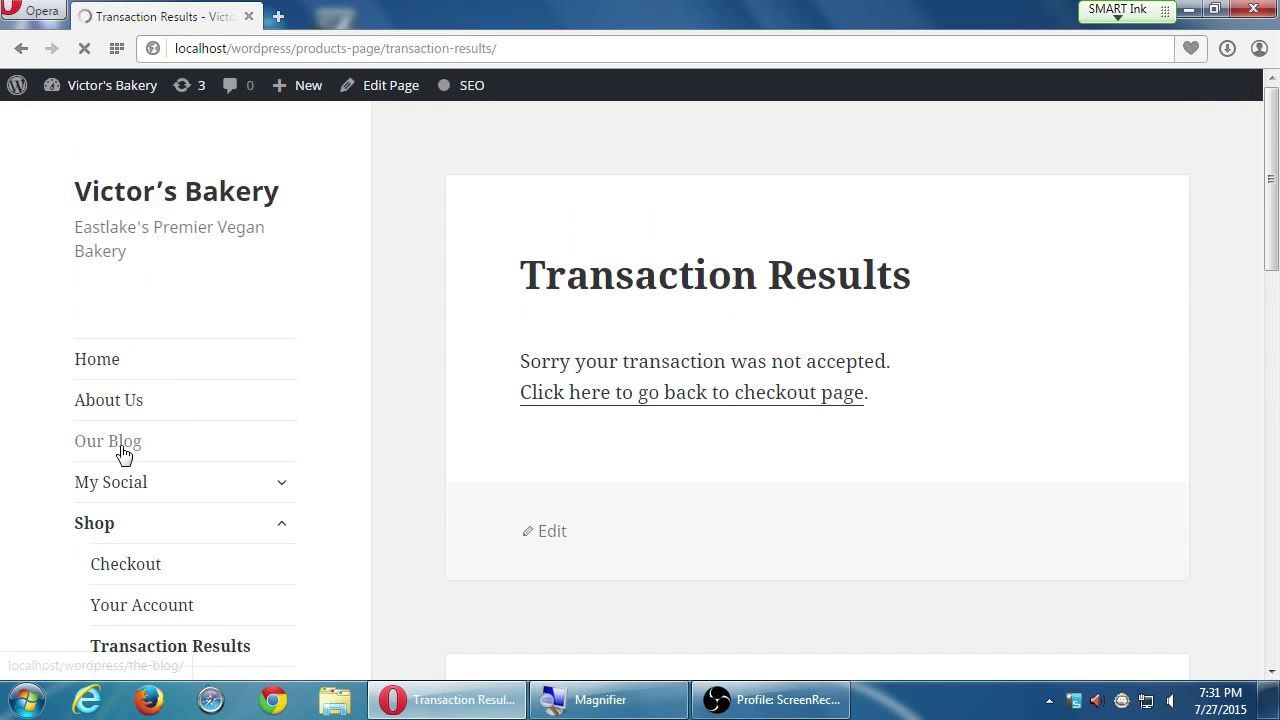
scroll(155, 476, down, 3)
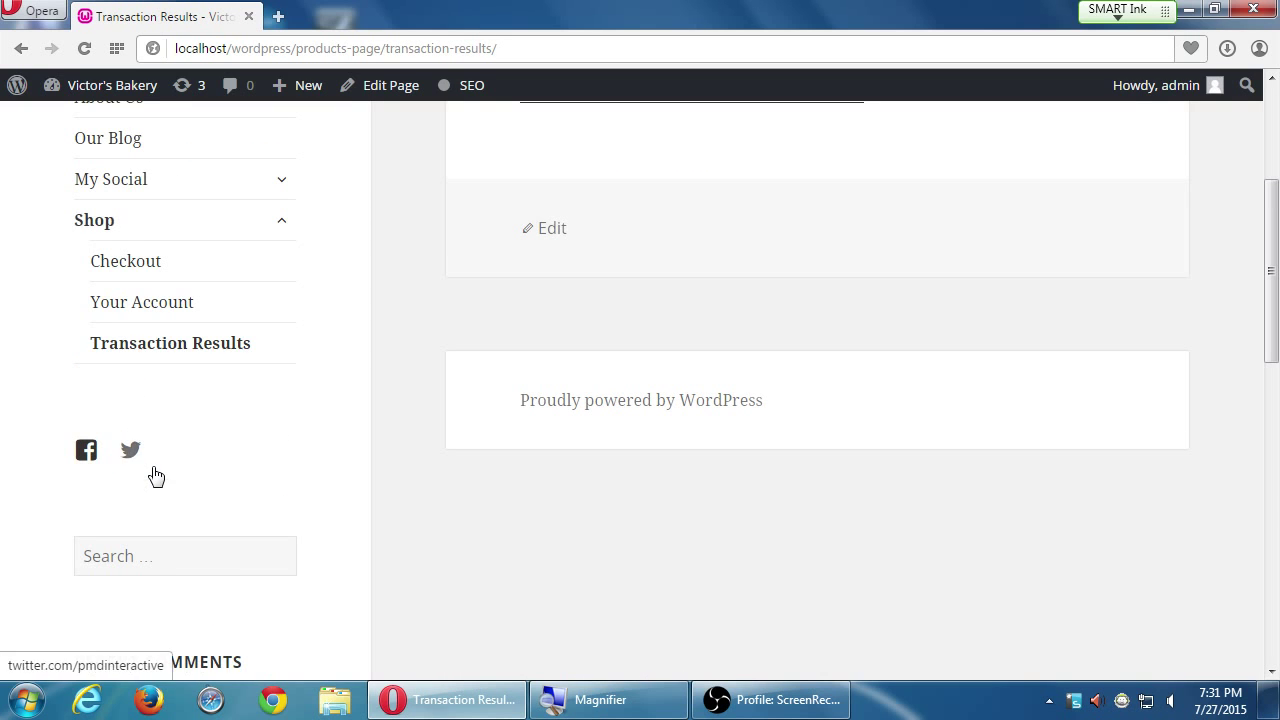
click(100, 240)
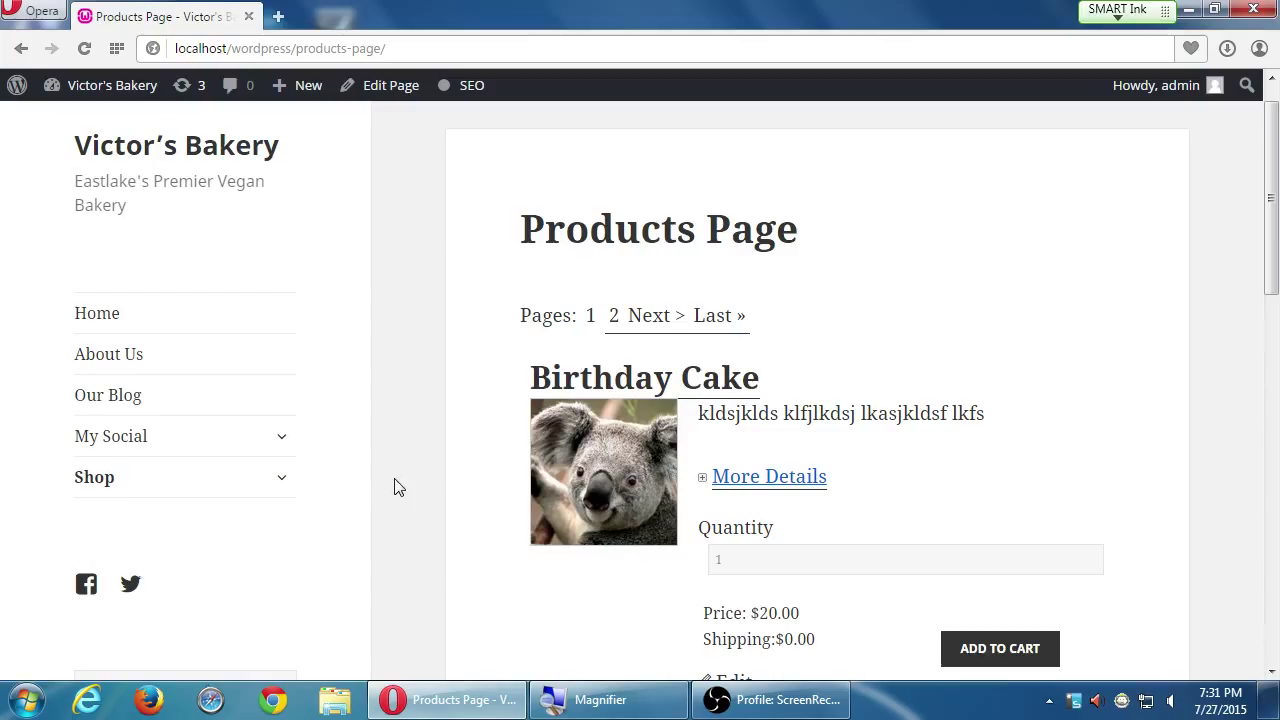
click(280, 480)
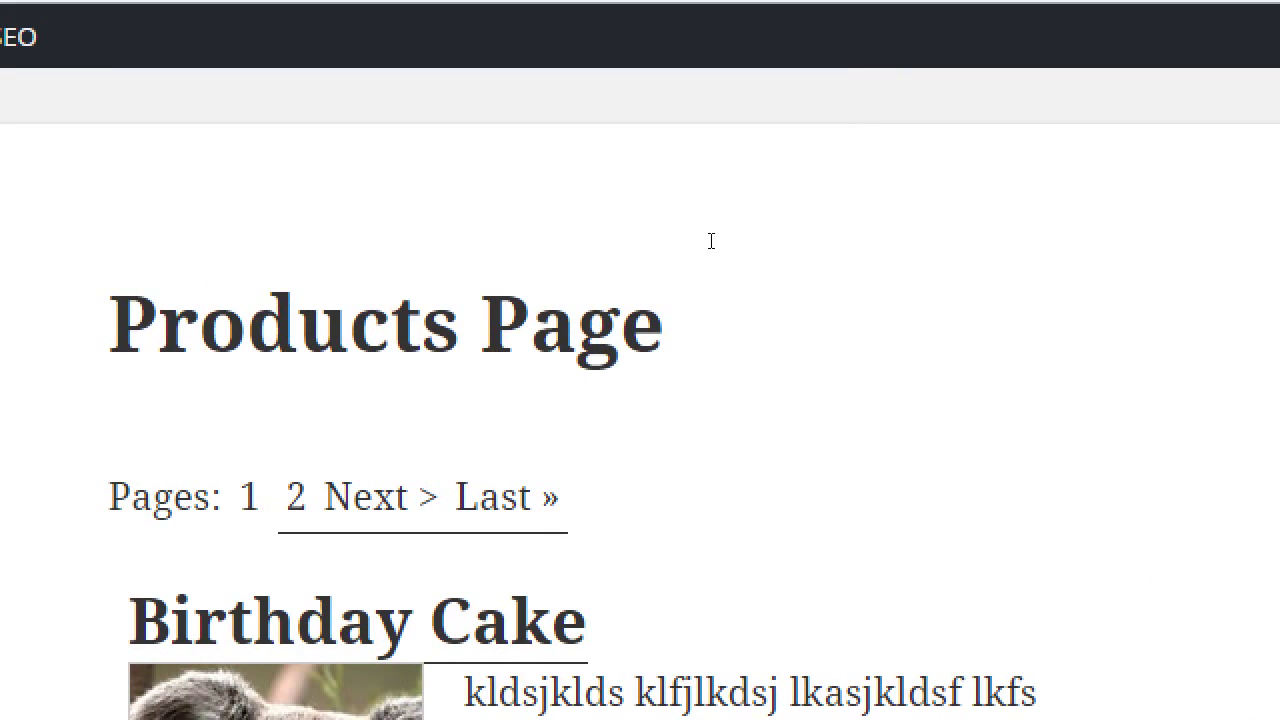
Step: Change the title of the Products Page to Shop in the page editor
drag(598, 241, 754, 231)
click(754, 231)
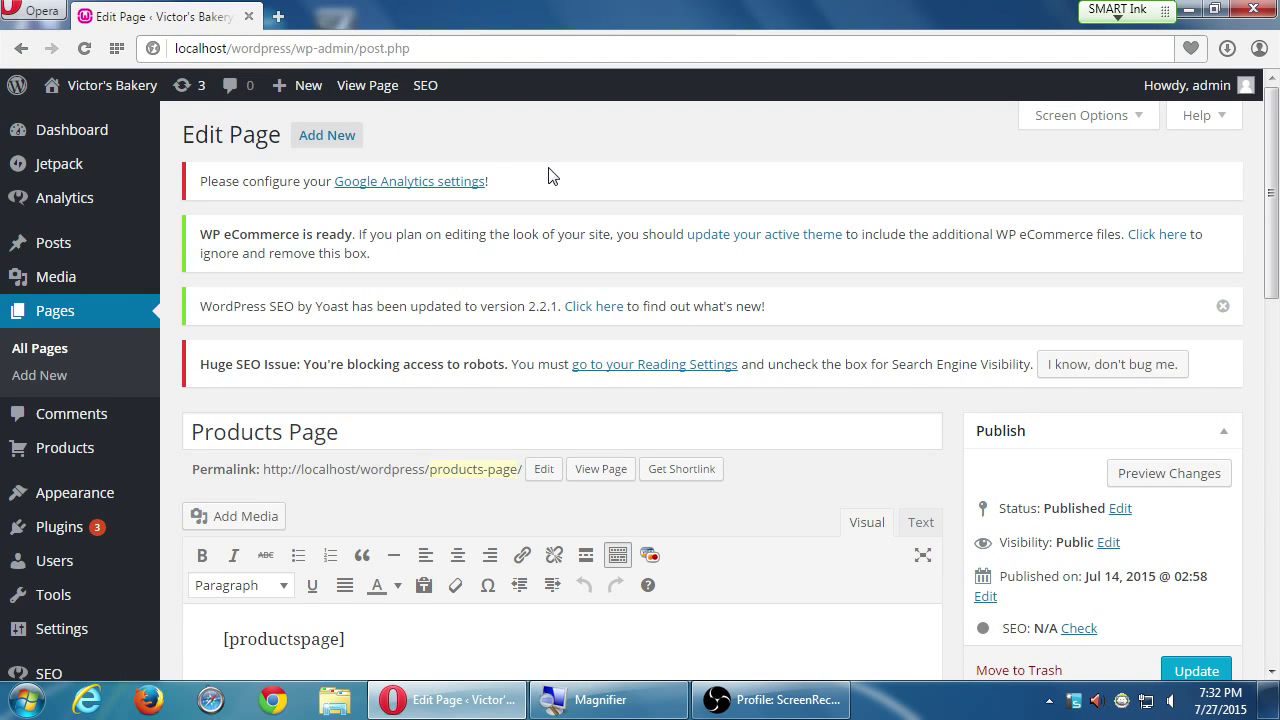
scroll(686, 163, down, 3)
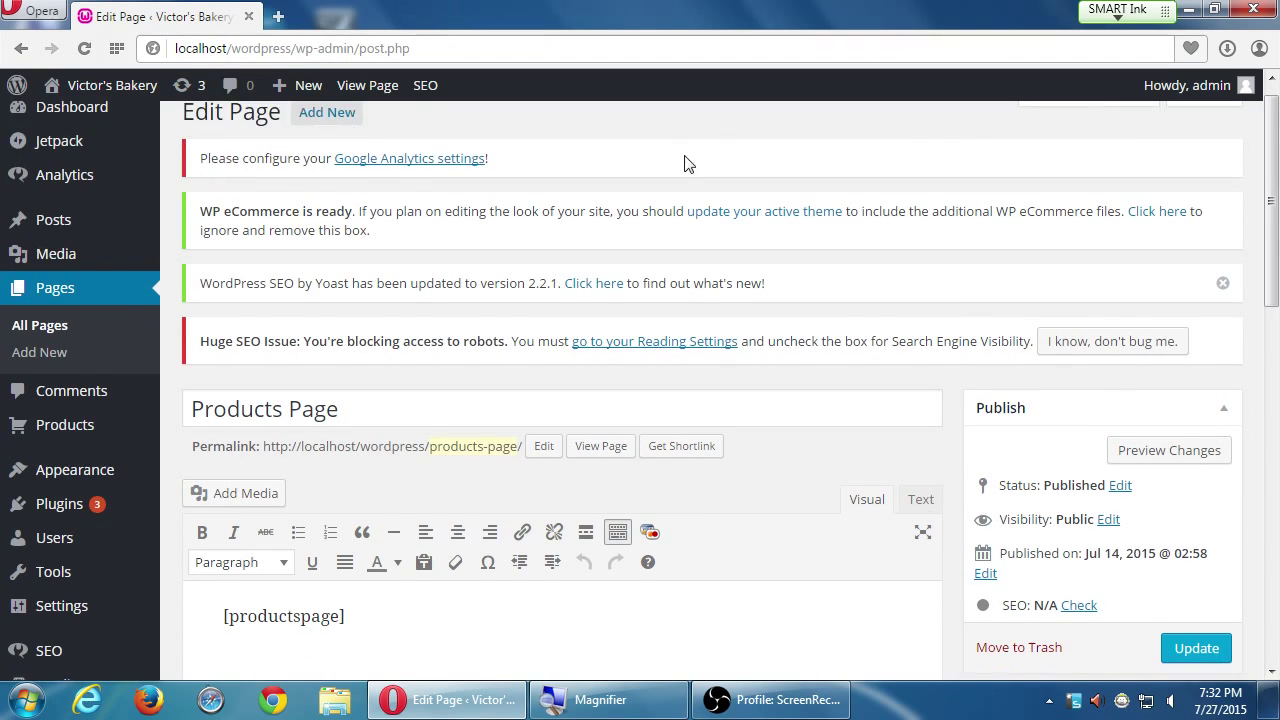
scroll(660, 357, down, 2)
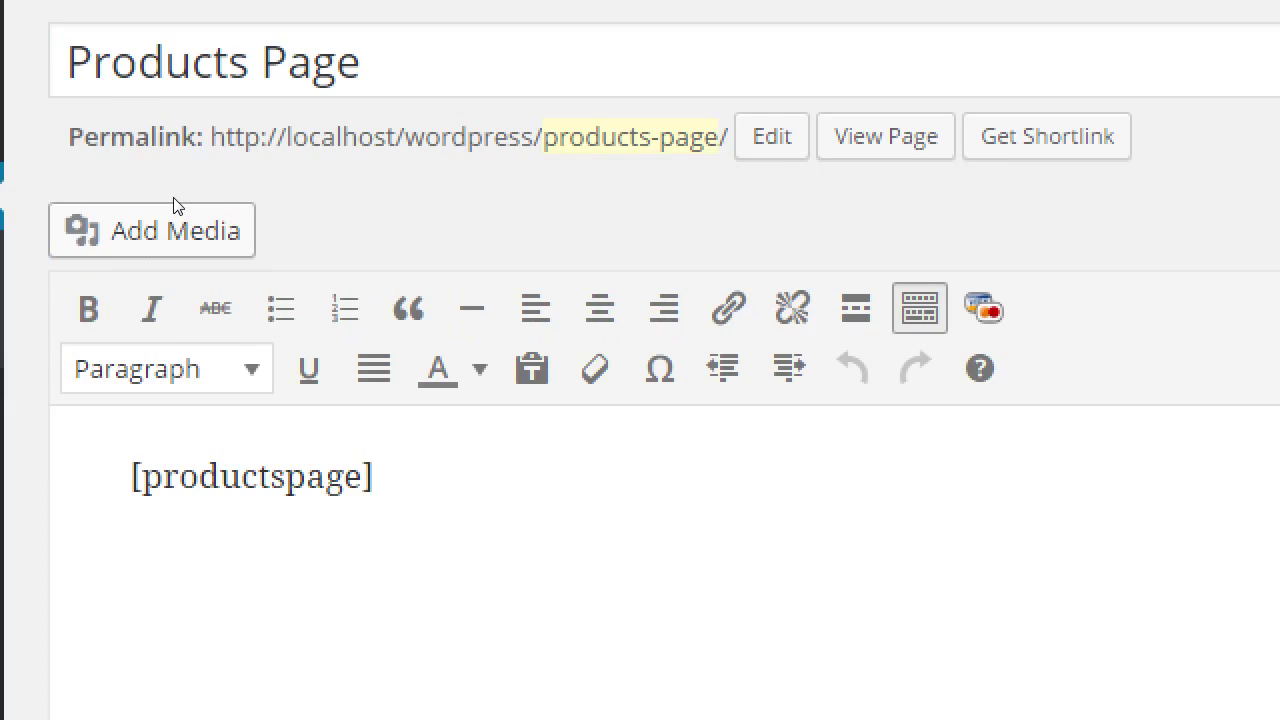
mouse_move(150, 186)
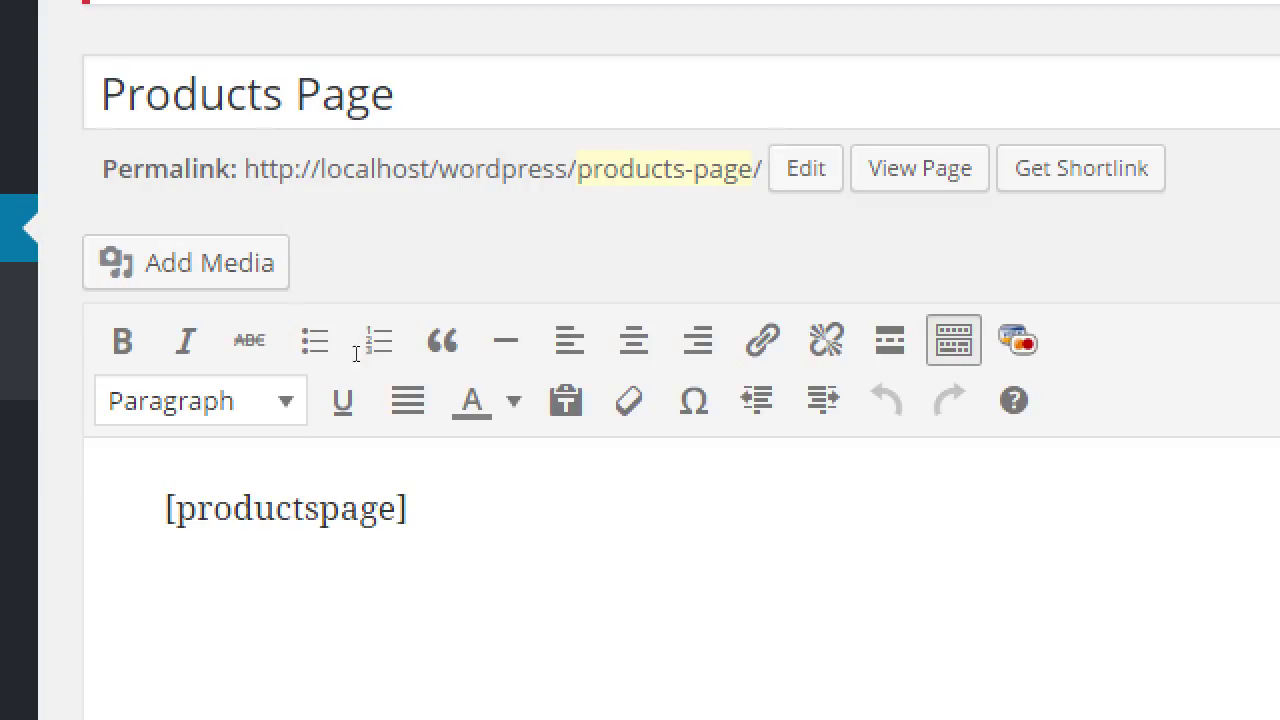
drag(380, 115, 214, 189)
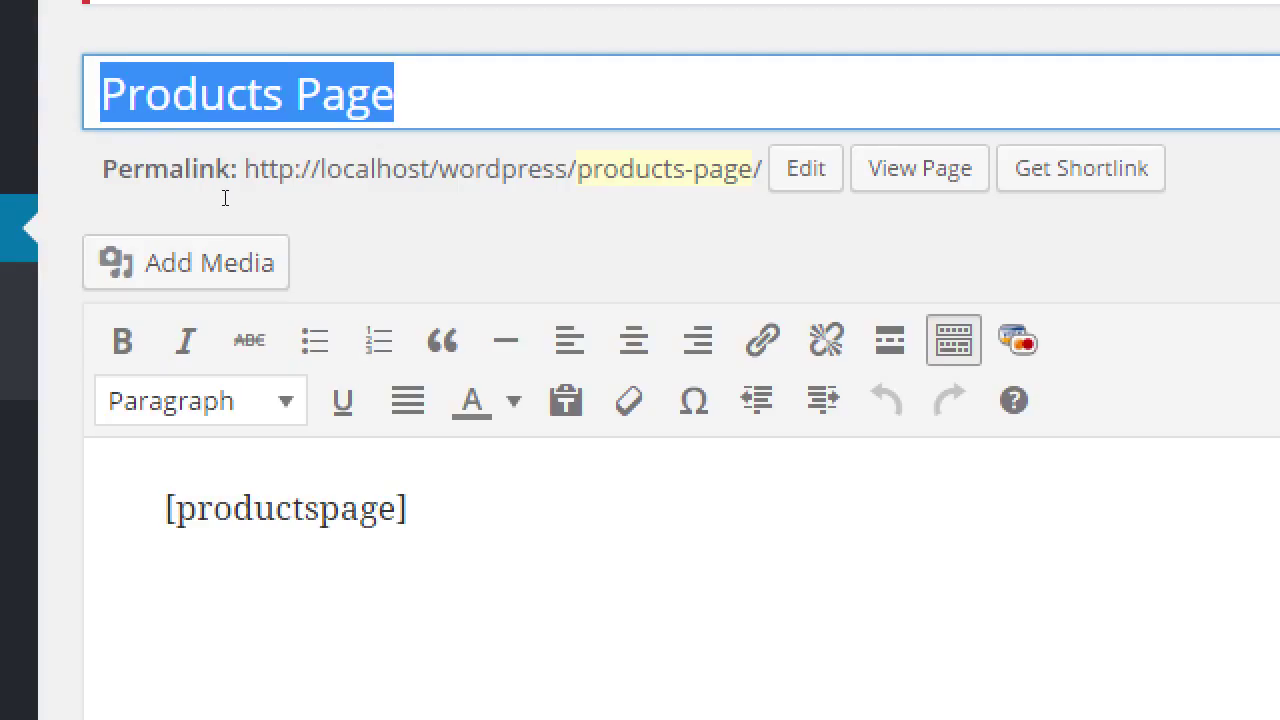
text(Shop)
key(Tab)
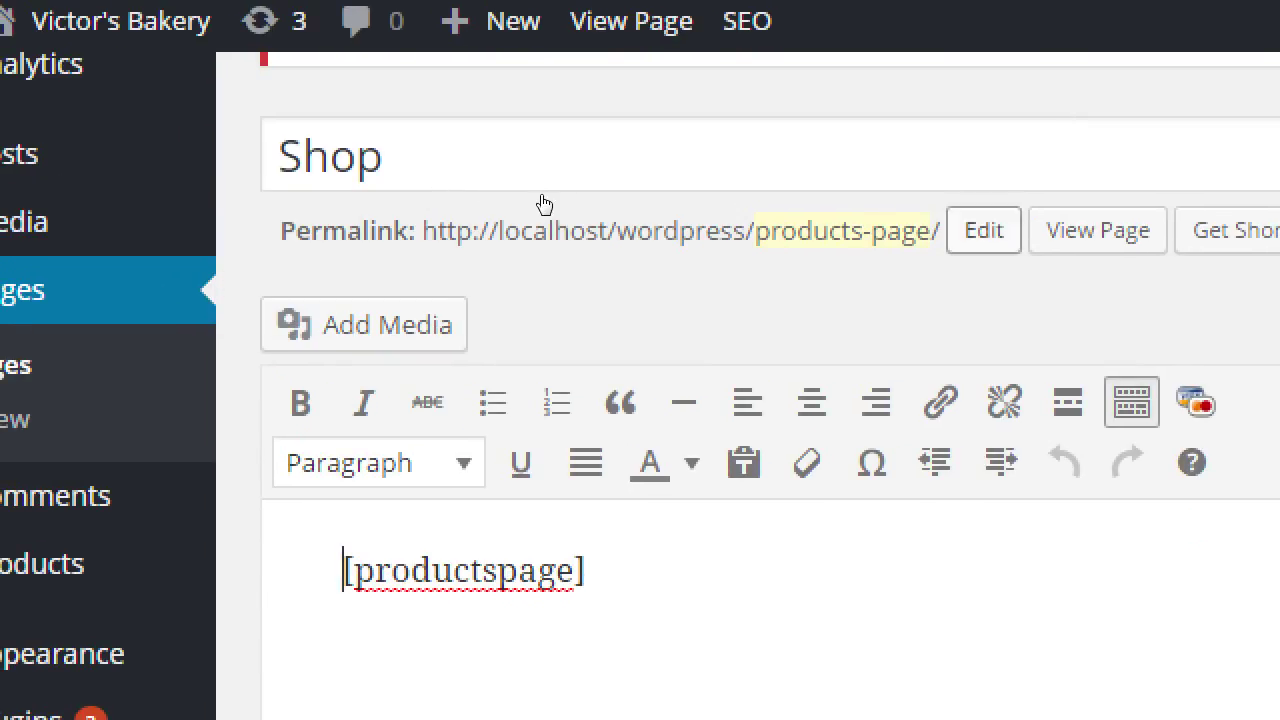
Step: Set the page's permalink slug to shop and update the page
click(984, 230)
key(ctrl+a)
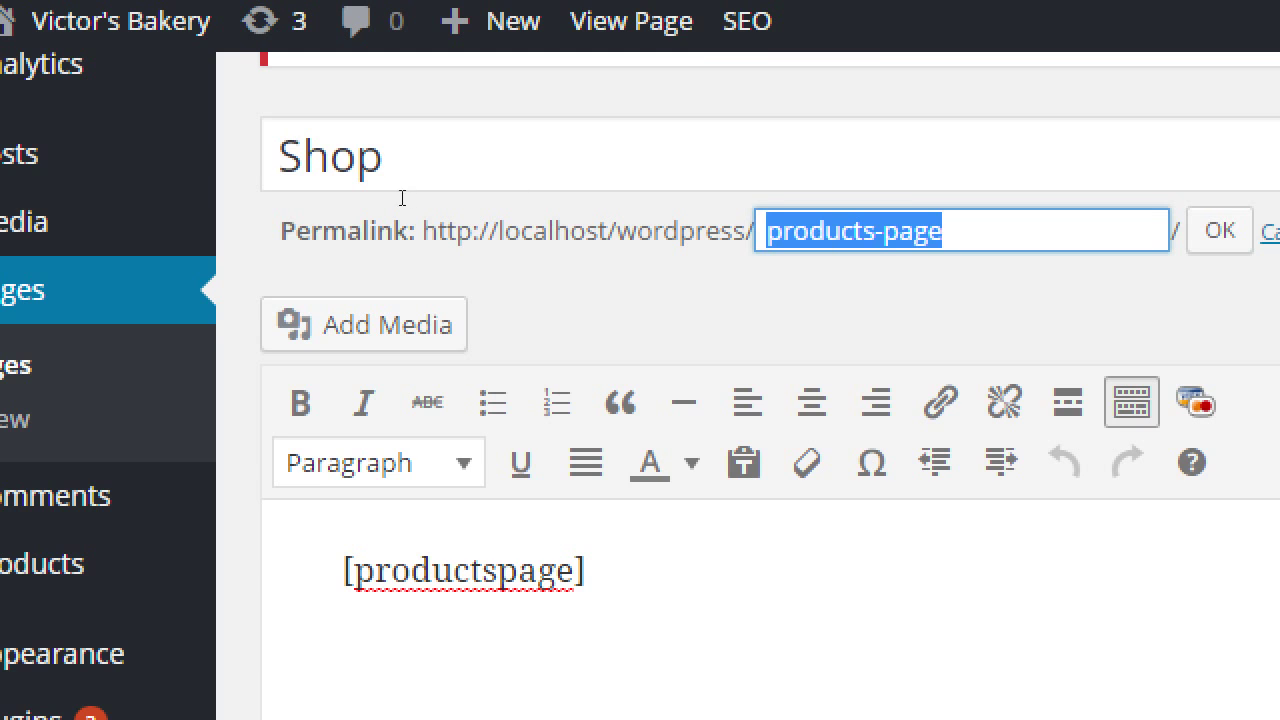
scroll(343, 305, down, 1)
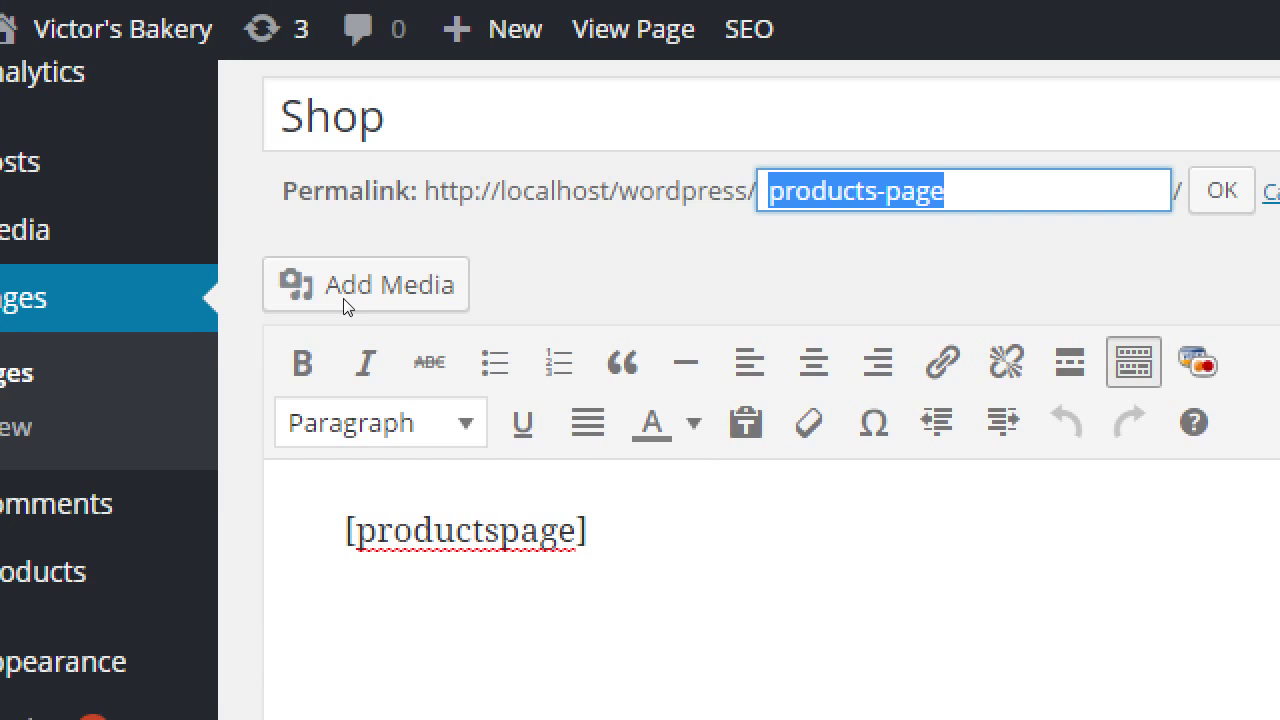
scroll(354, 291, up, 3)
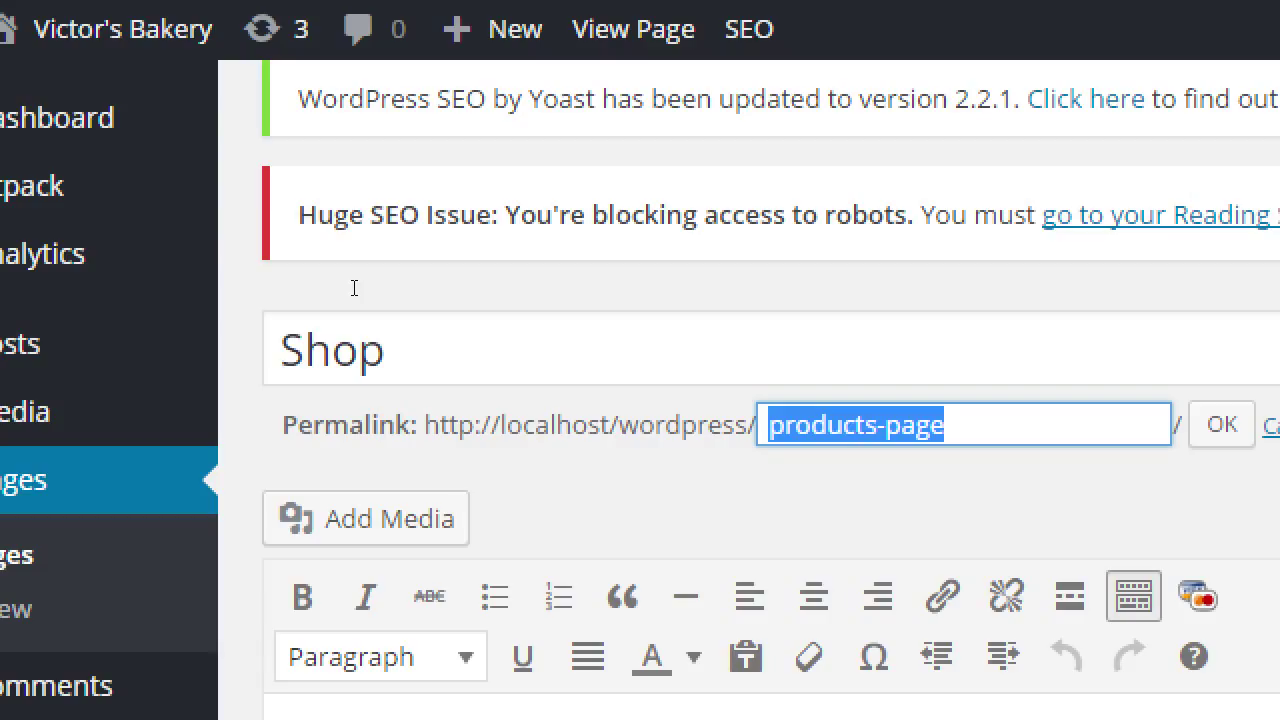
text(shop)
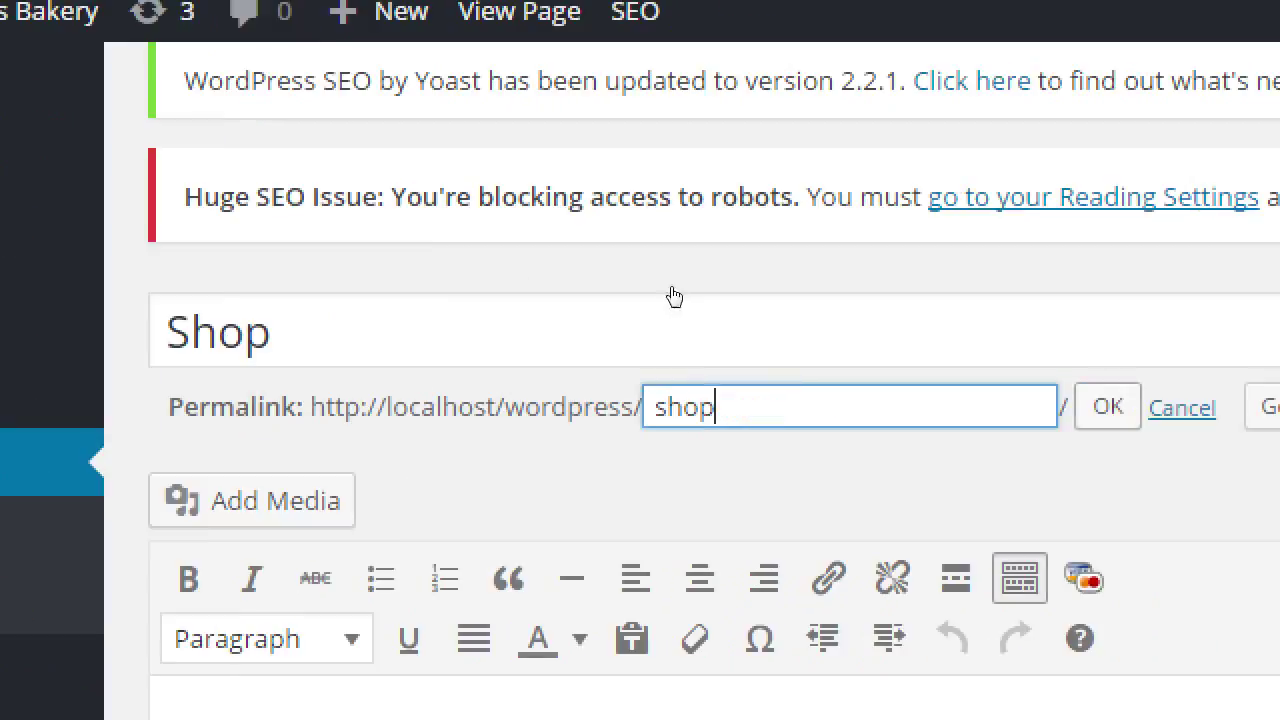
key(Tab)
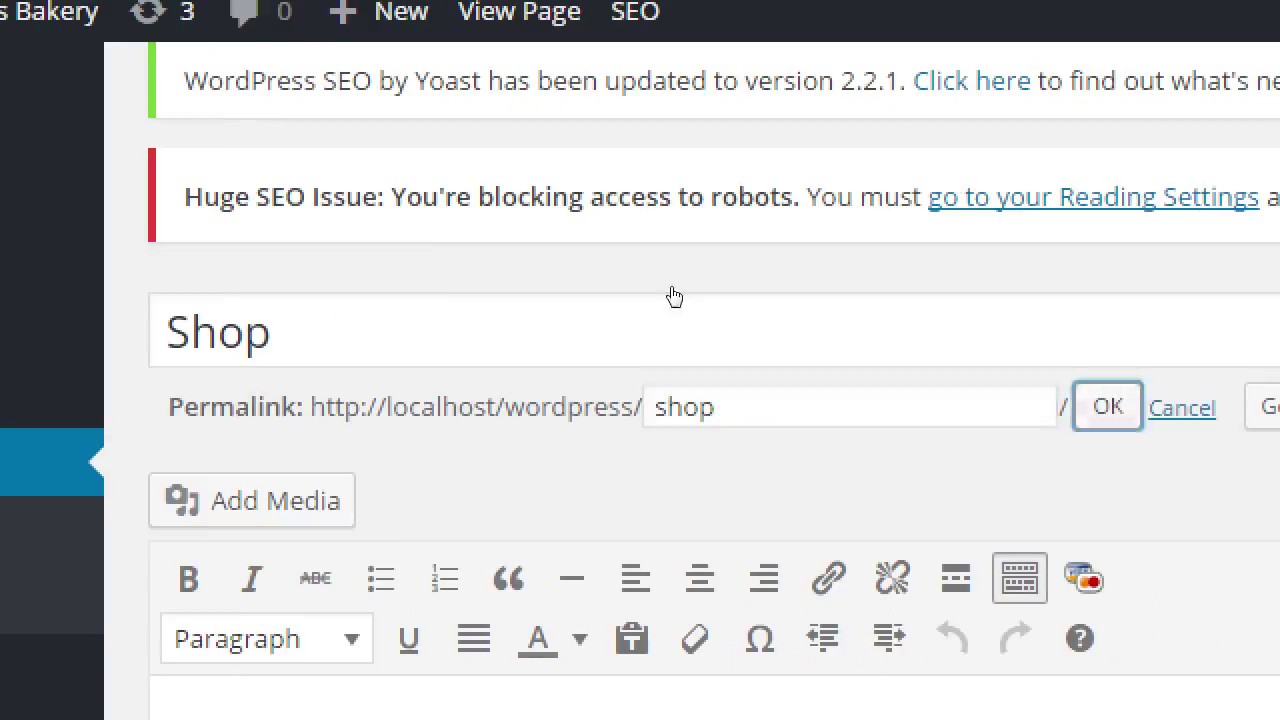
key(Return)
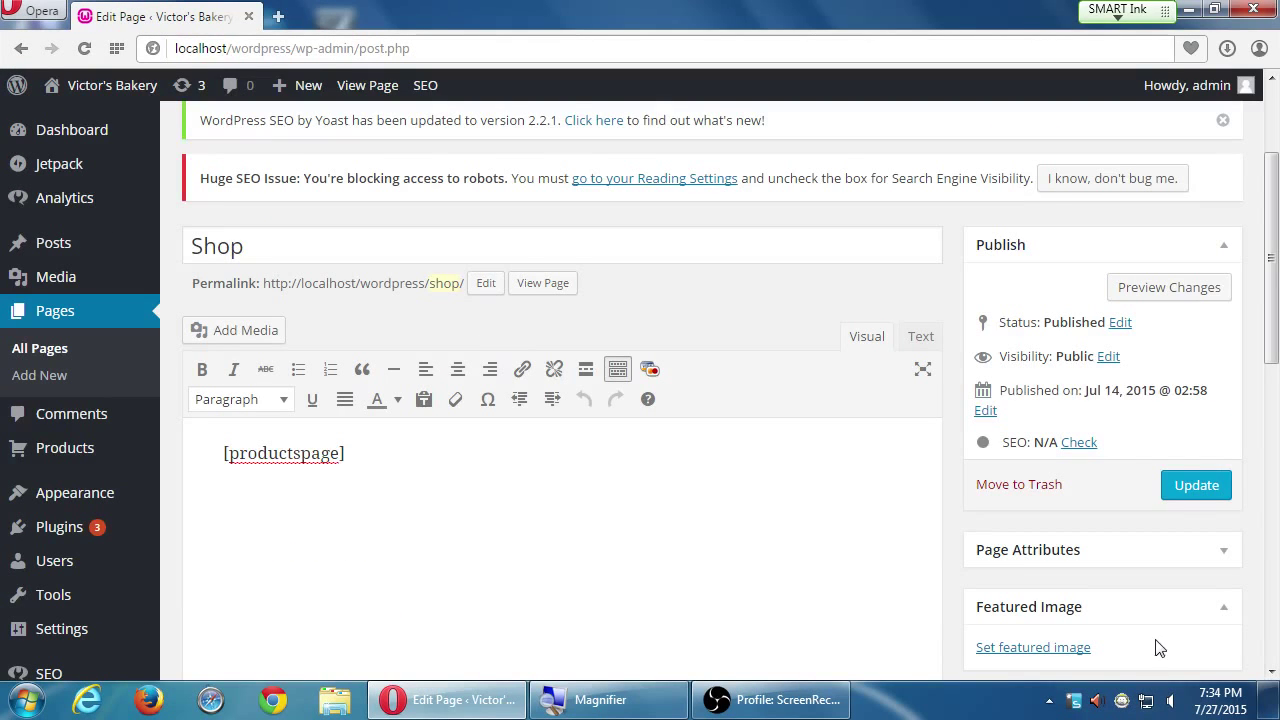
click(1196, 485)
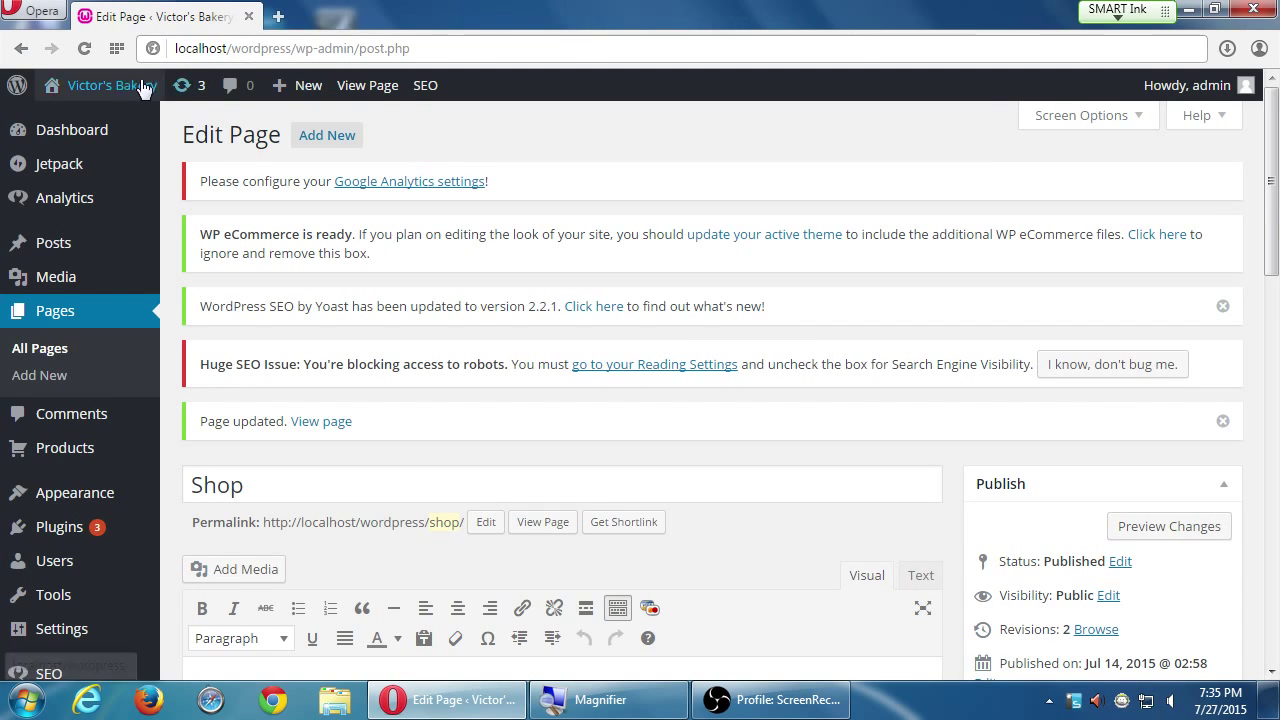
Step: View the renamed Shop page on the site and check its address, heading and submenu entries
mouse_move(105, 88)
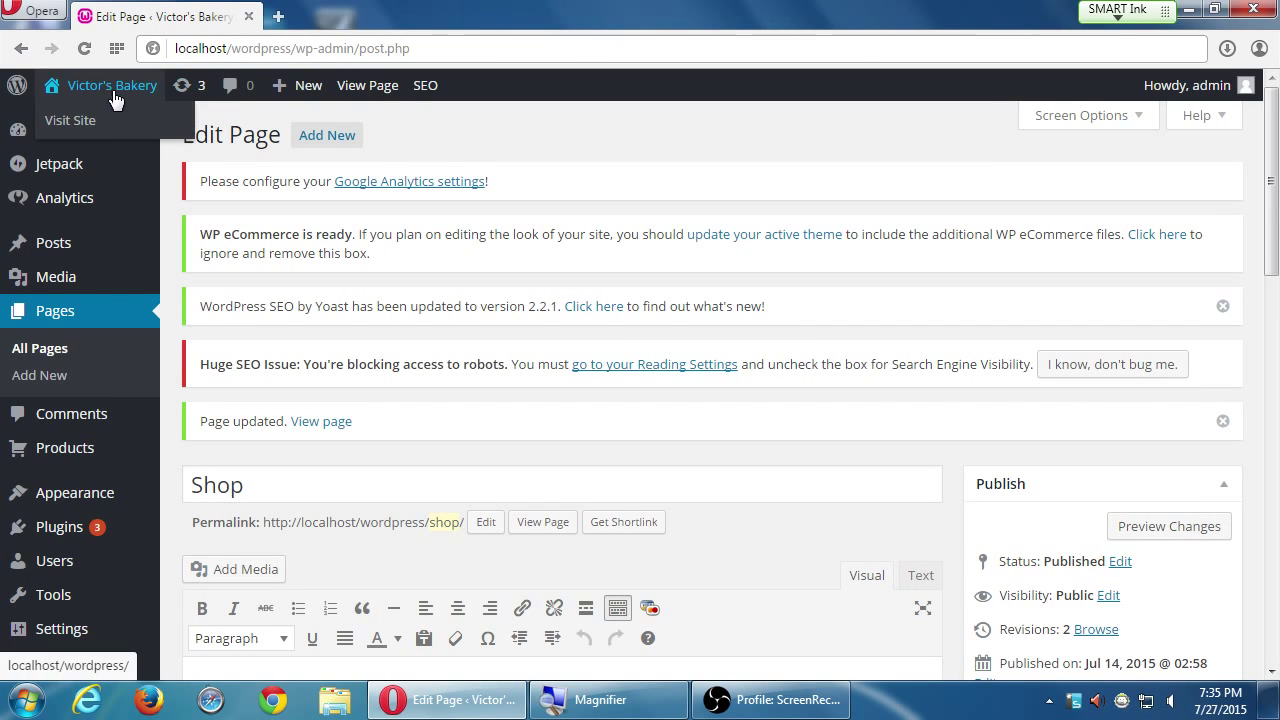
click(372, 88)
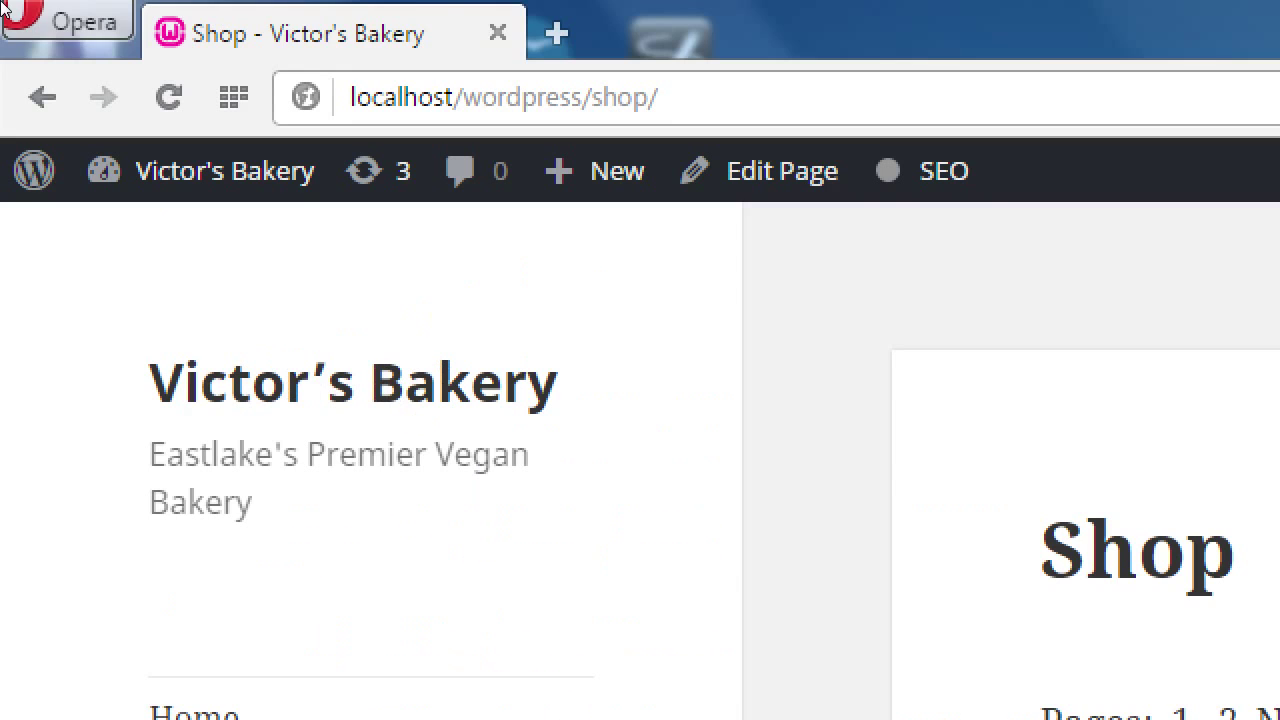
key(ctrl+l)
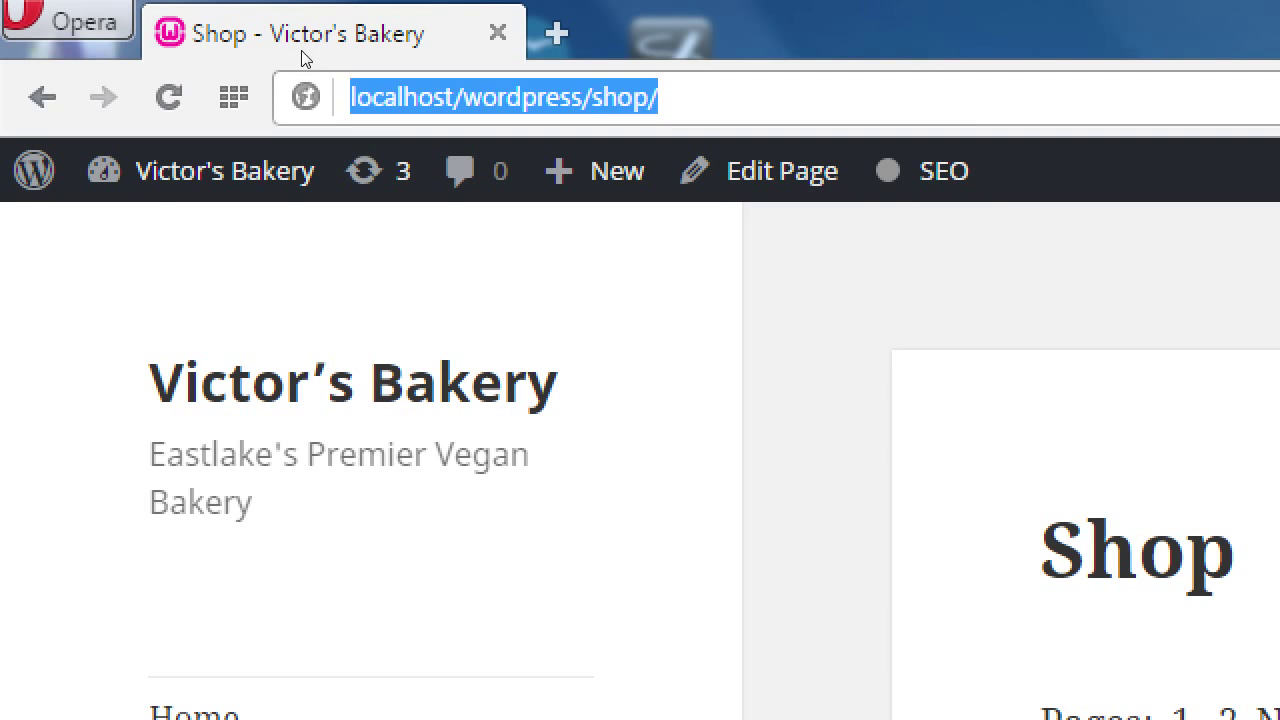
key(End)
key(Left)
key(ctrl+shift+Left)
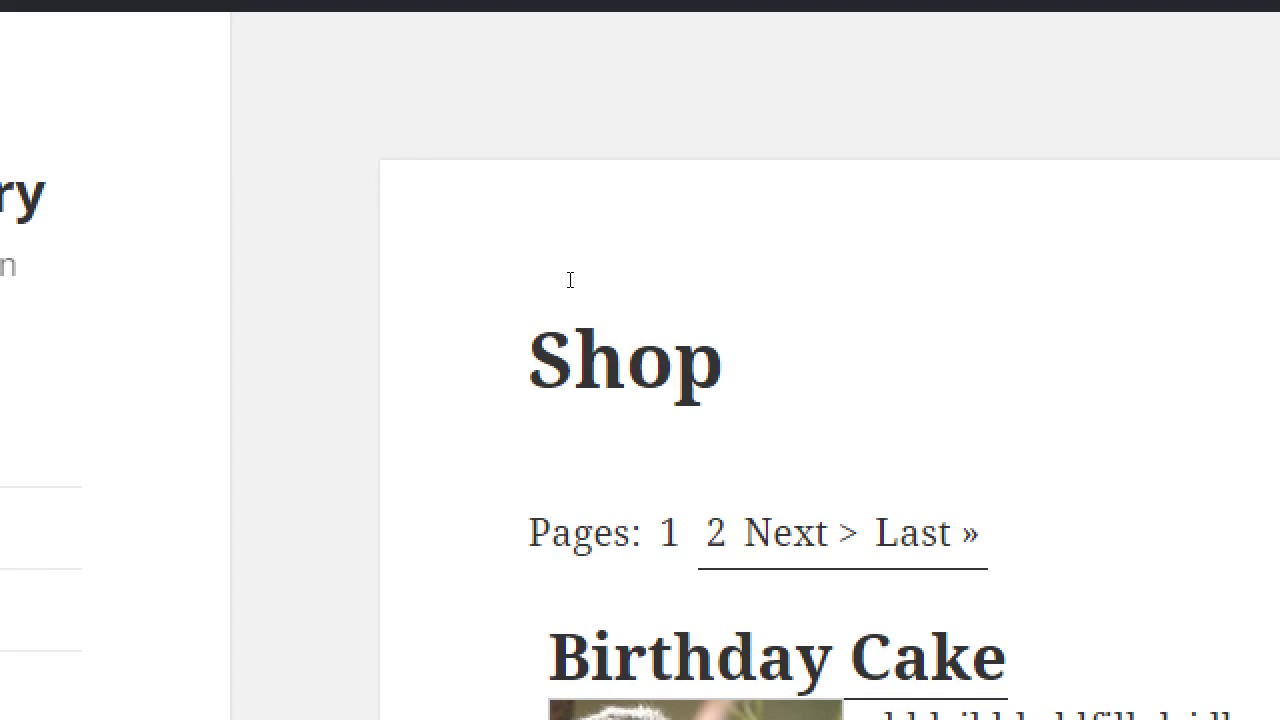
double_click(570, 280)
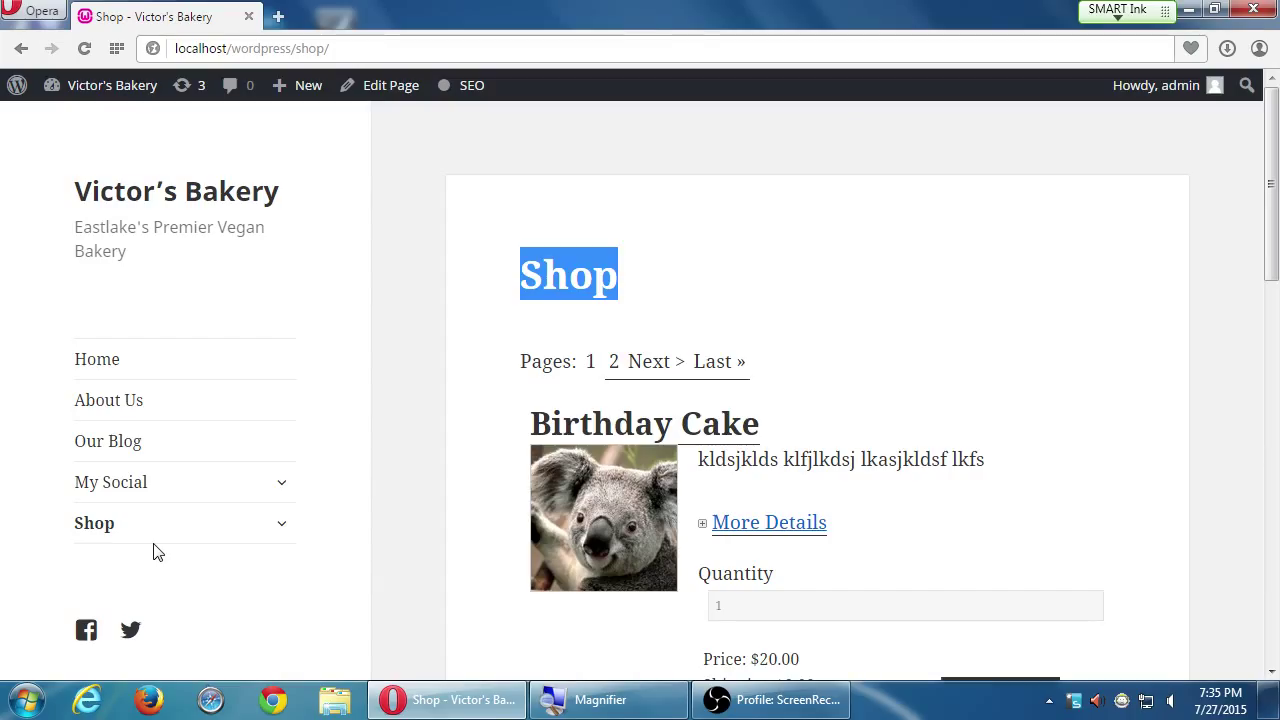
click(276, 525)
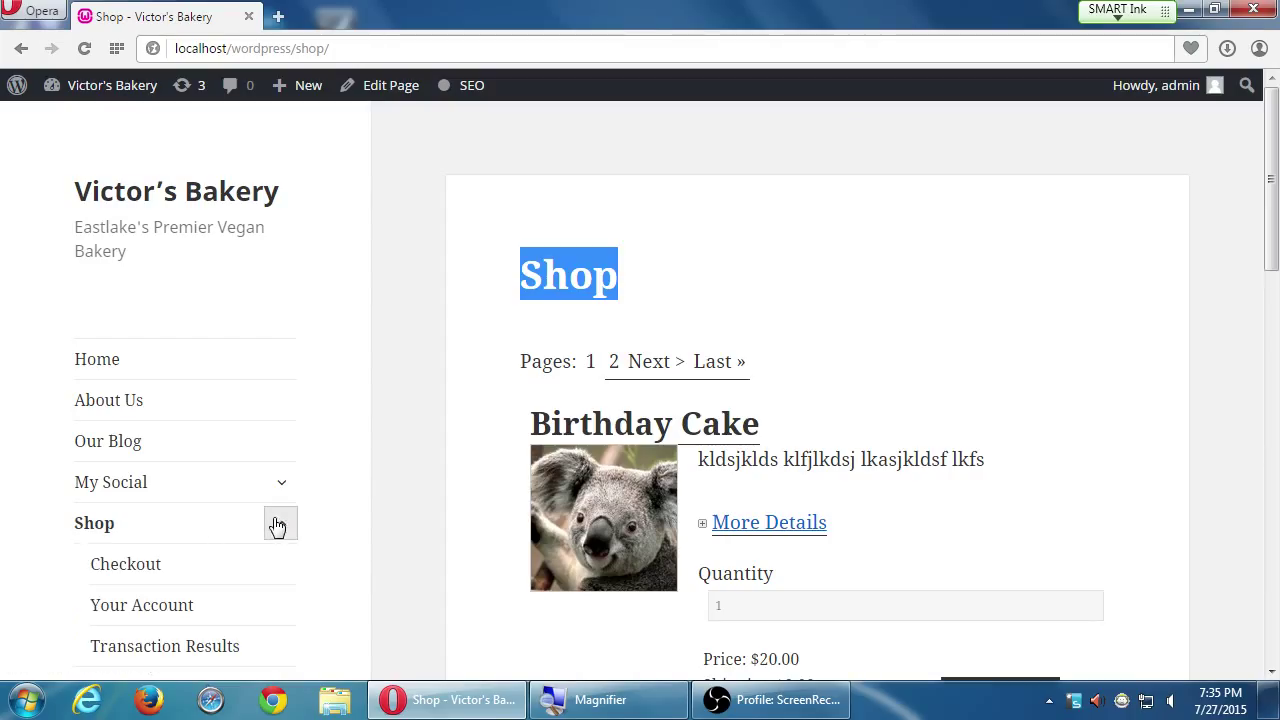
scroll(418, 585, down, 2)
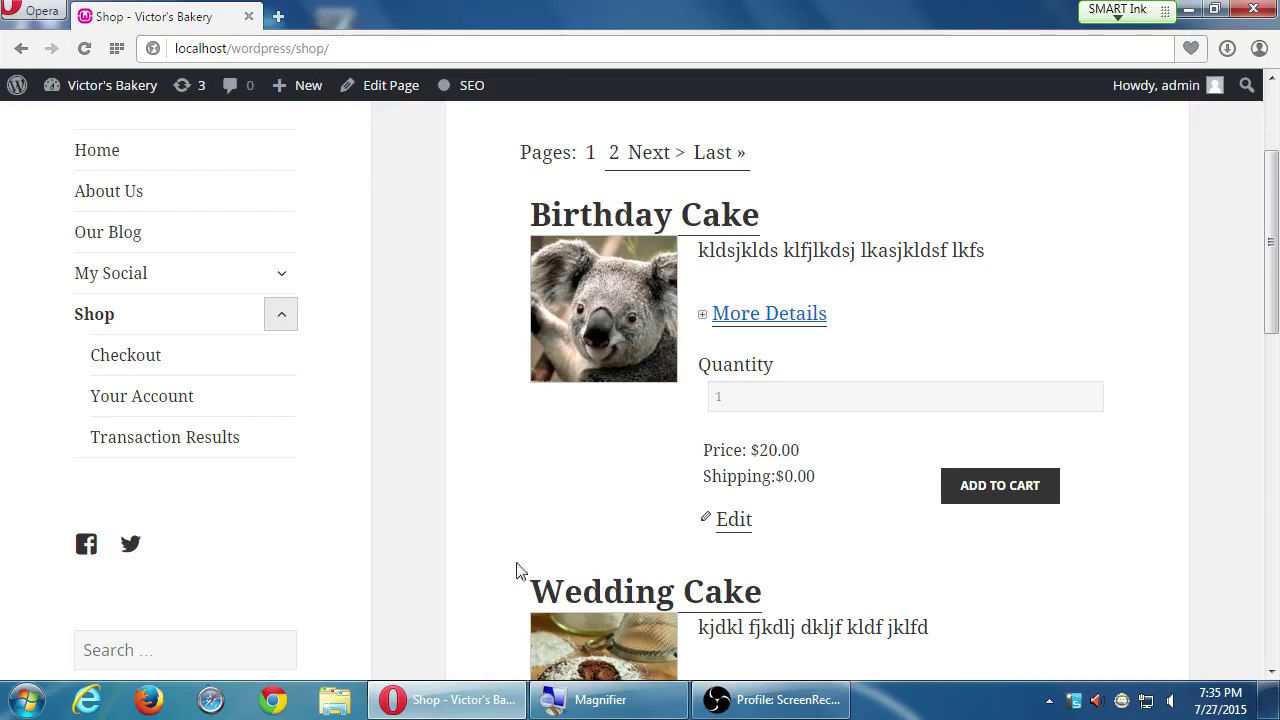
Step: Test the Birthday Cake and Wedding Cake product links, returning to the Shop page after each
click(700, 220)
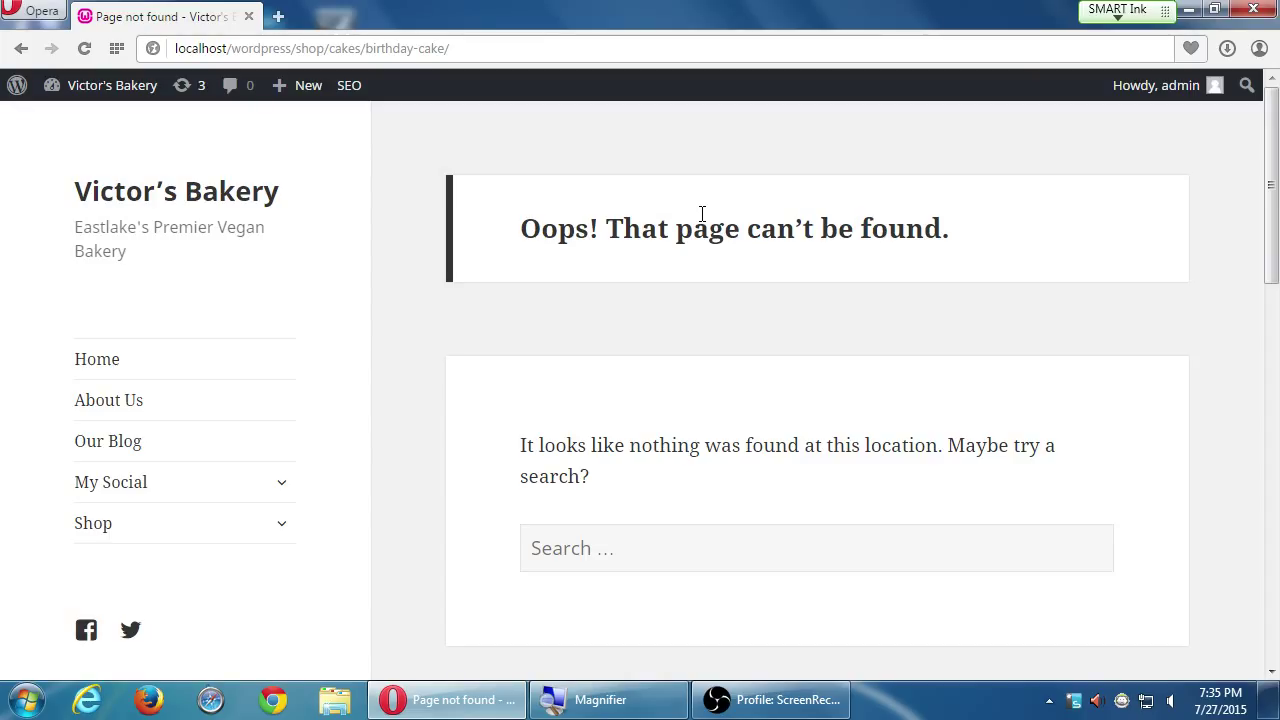
click(1049, 700)
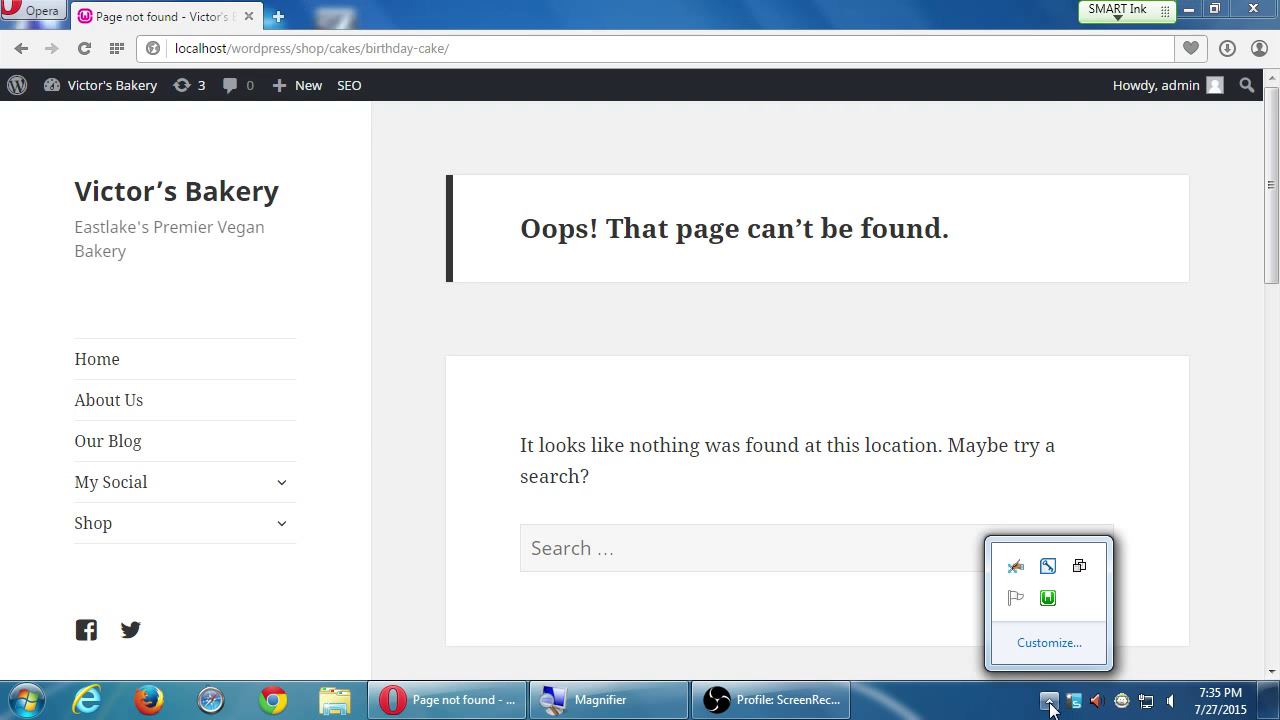
click(1149, 568)
key(alt+Left)
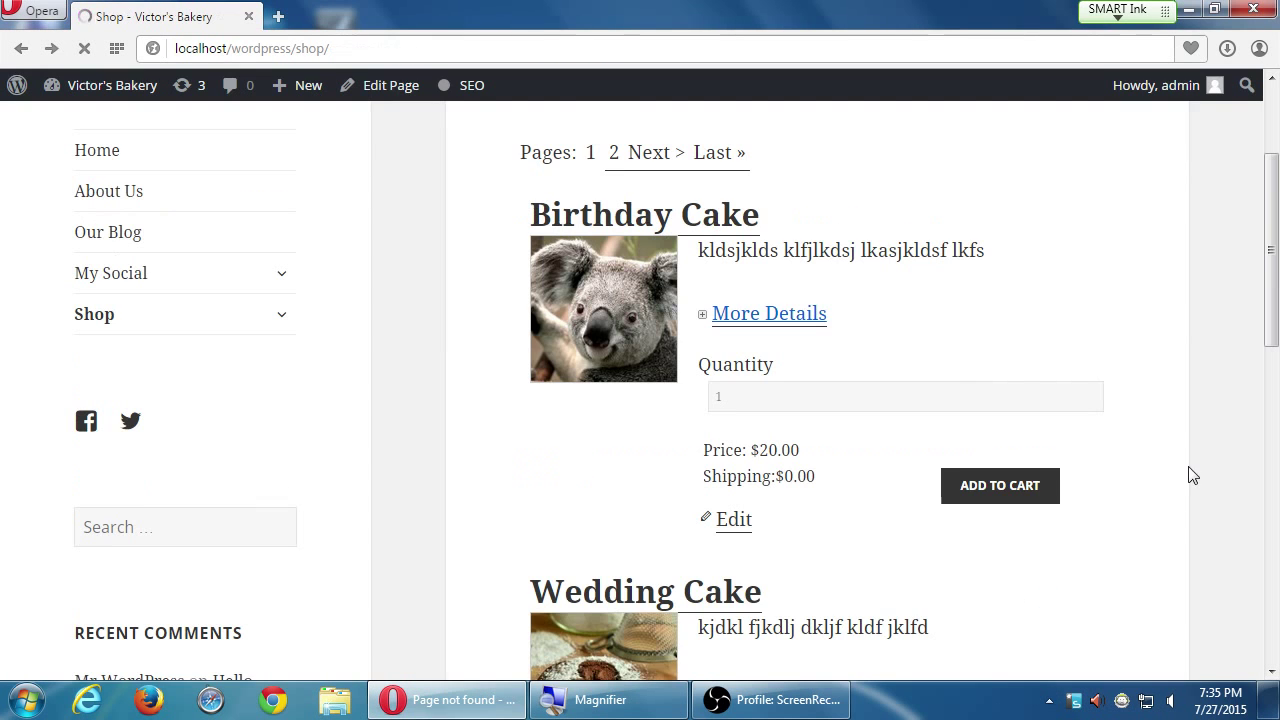
click(703, 592)
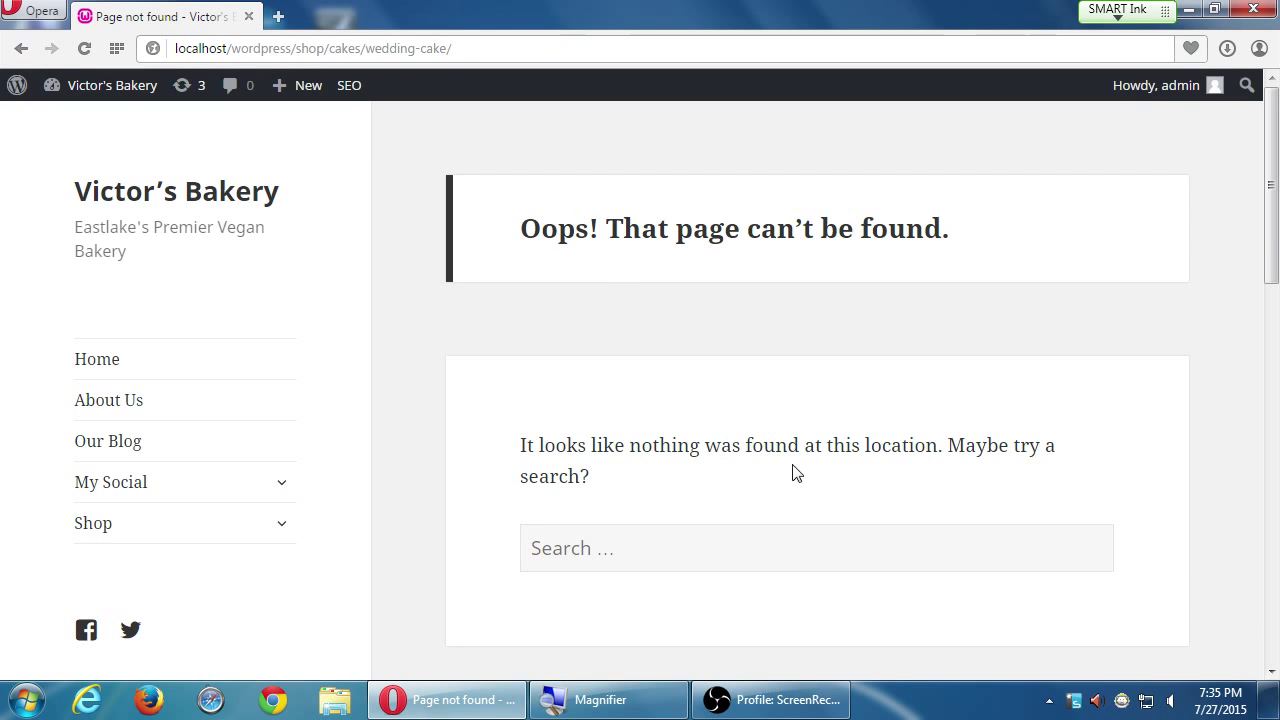
key(alt+Left)
Step: Test the Chocolate Chip Cookies product link and inspect the address of the page it leads to
scroll(794, 471, down, 3)
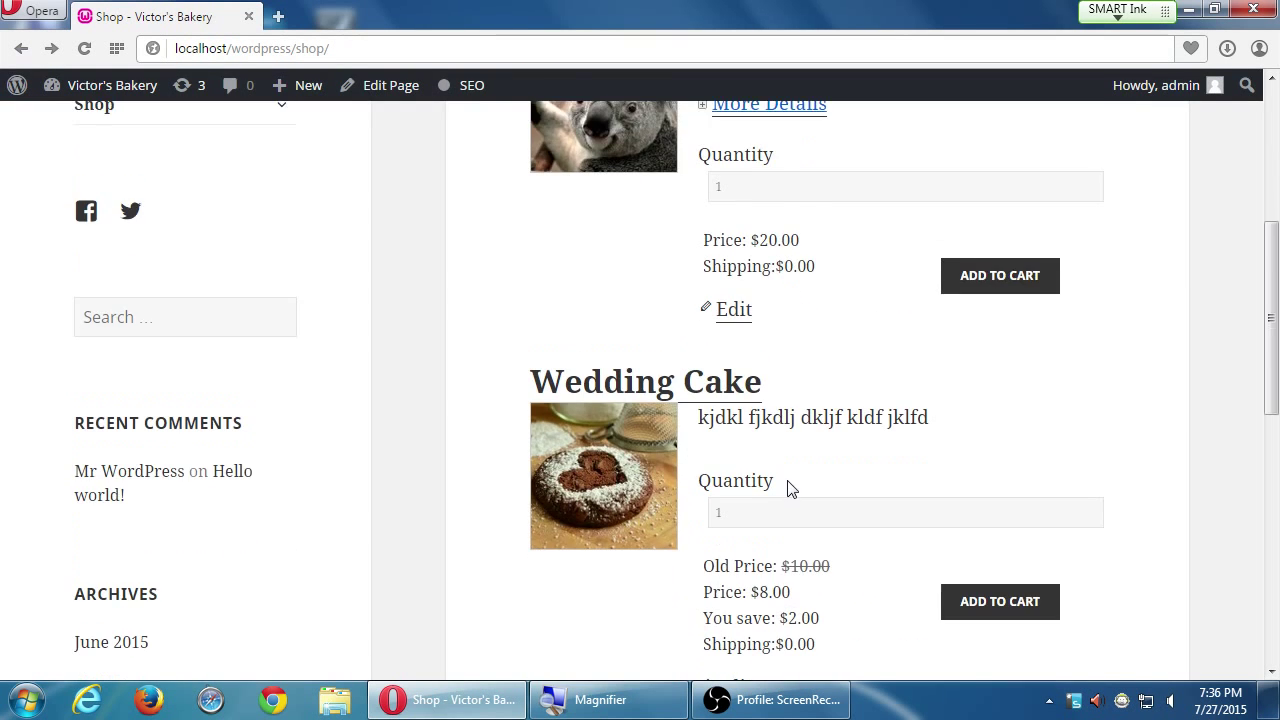
scroll(787, 487, down, 3)
click(741, 392)
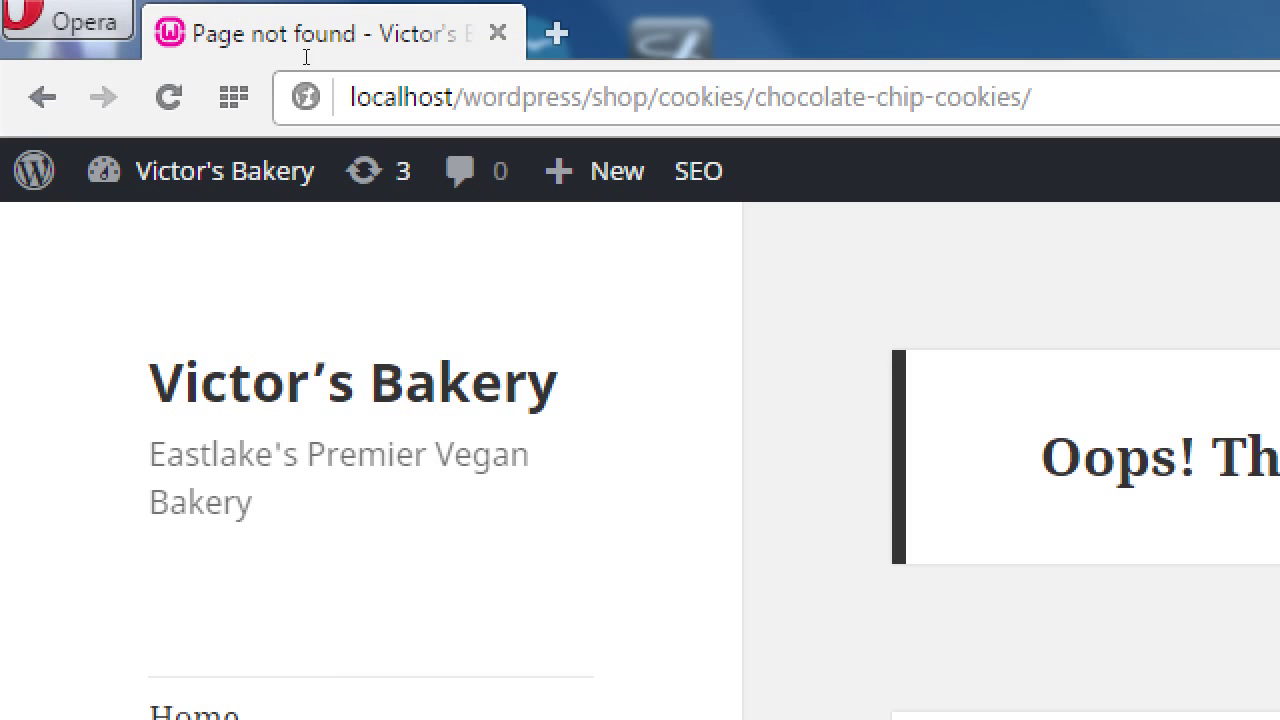
click(651, 97)
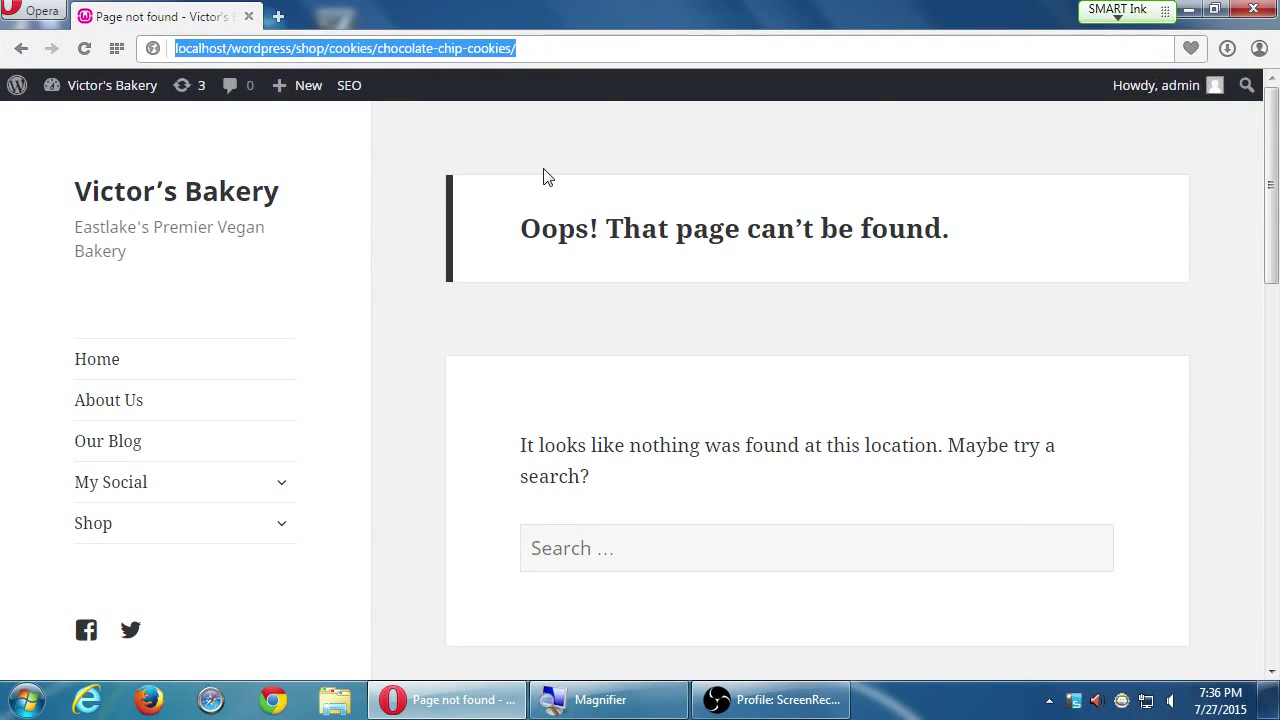
click(1094, 356)
Step: Re-save the site's Permalink Settings in the dashboard, keeping the Post name structure
mouse_move(103, 90)
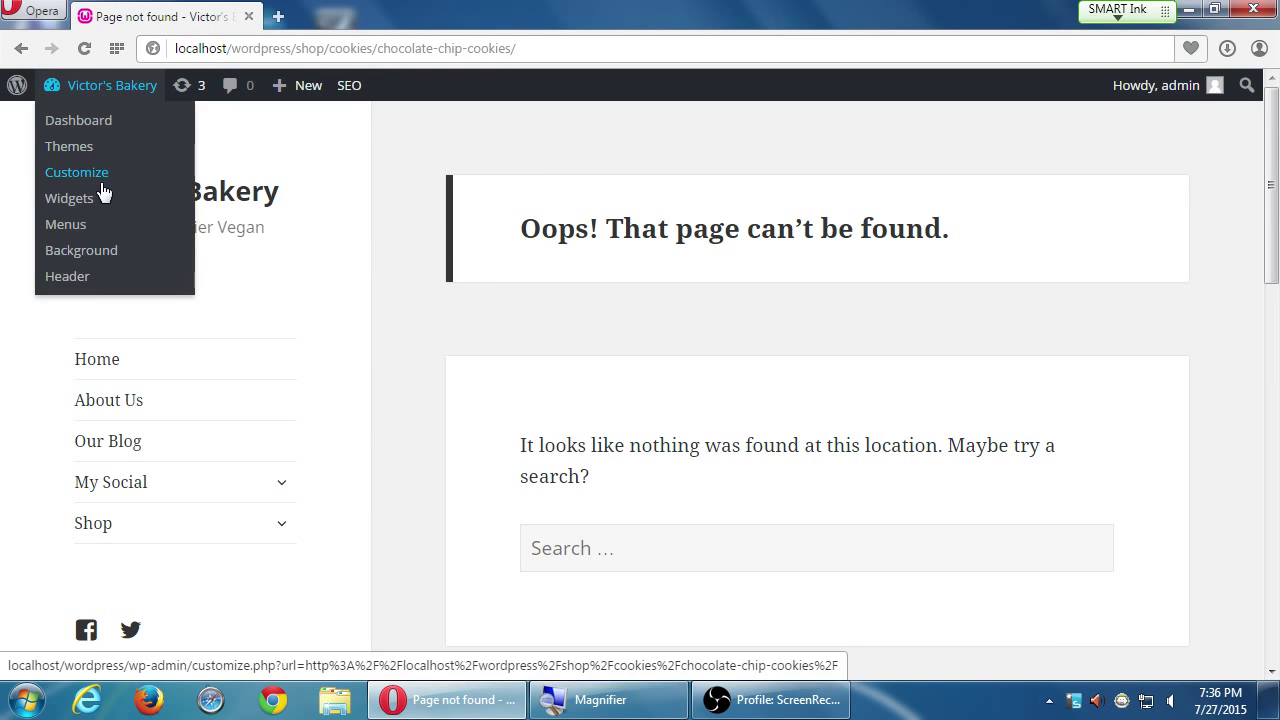
click(70, 133)
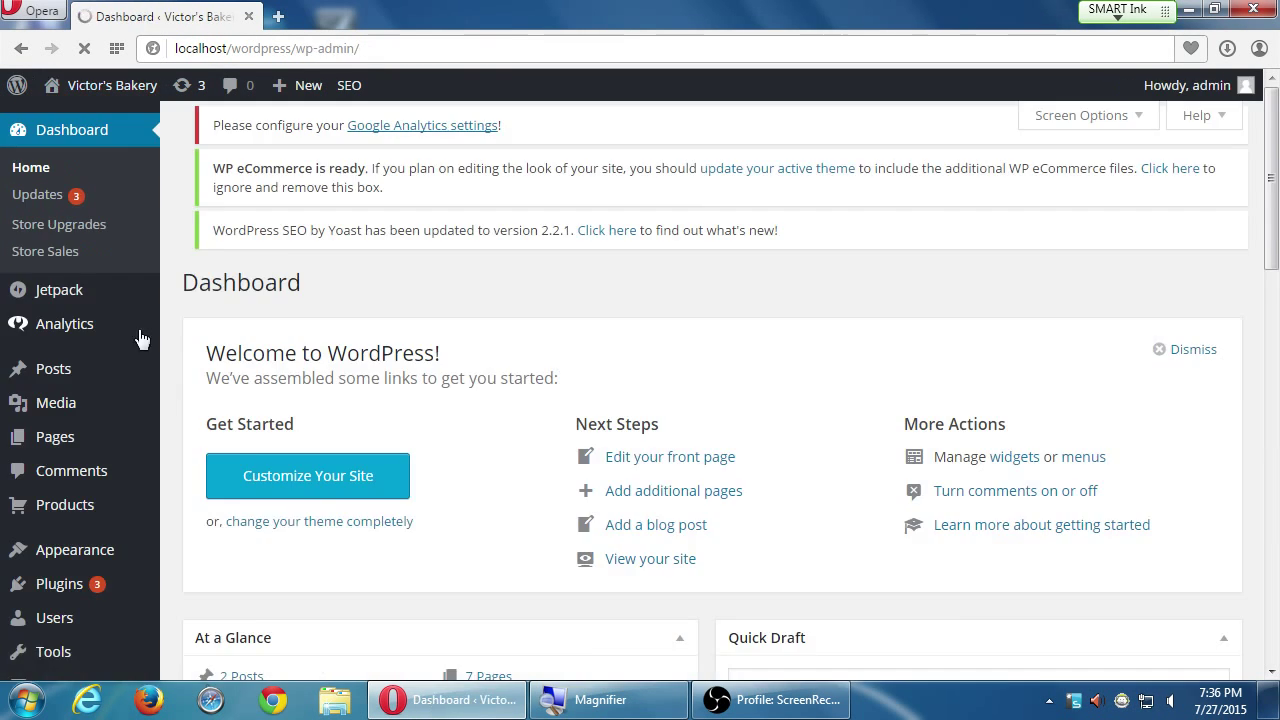
scroll(110, 484, down, 2)
scroll(110, 484, down, 5)
mouse_move(80, 508)
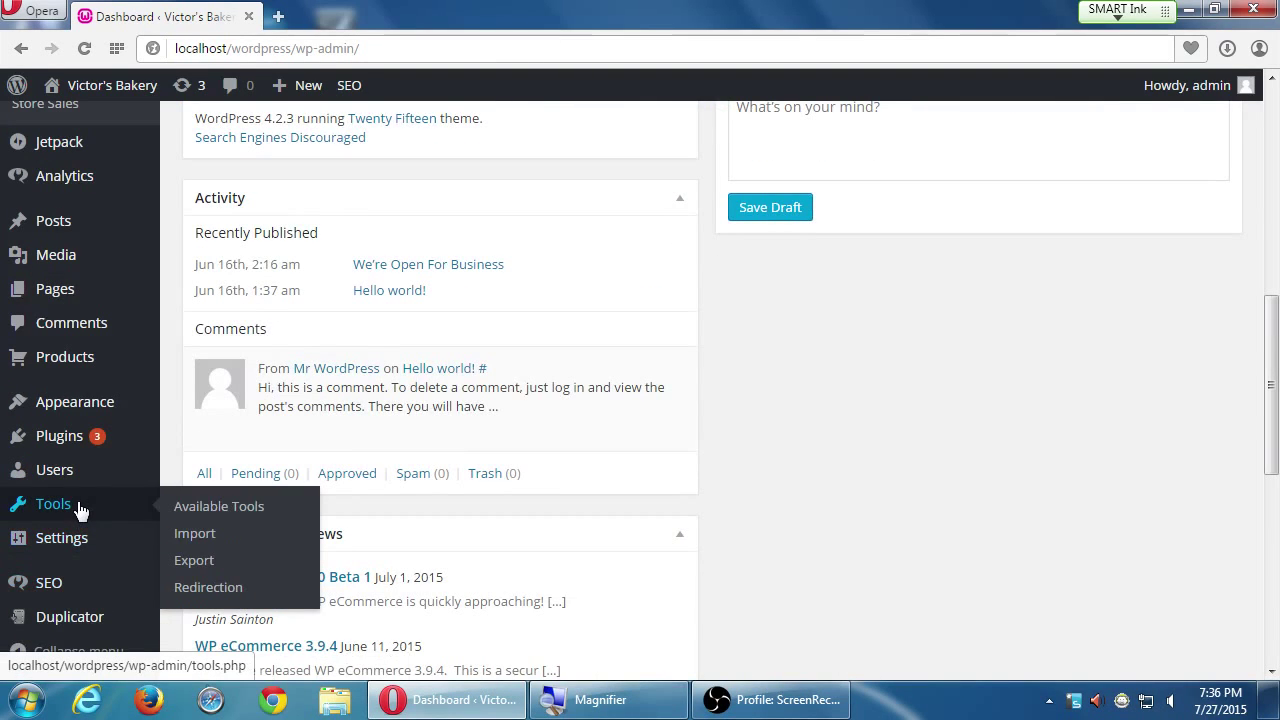
mouse_move(80, 537)
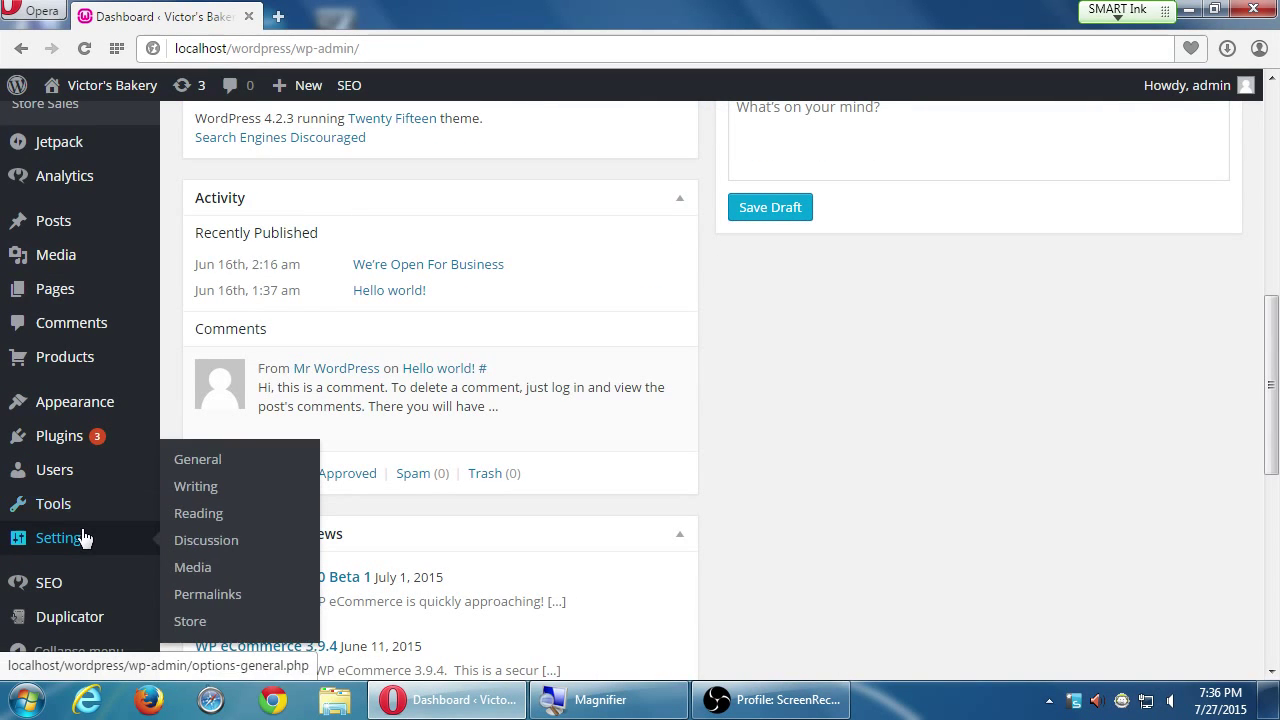
click(220, 596)
scroll(480, 500, down, 5)
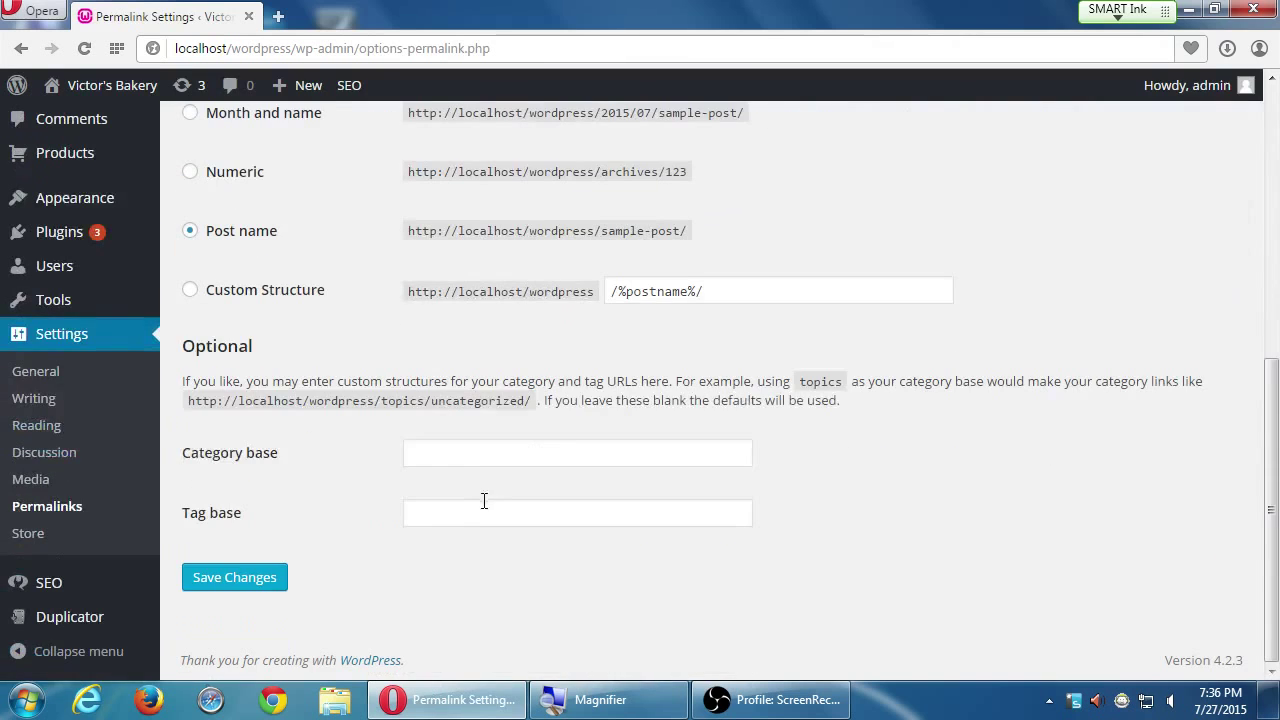
click(247, 584)
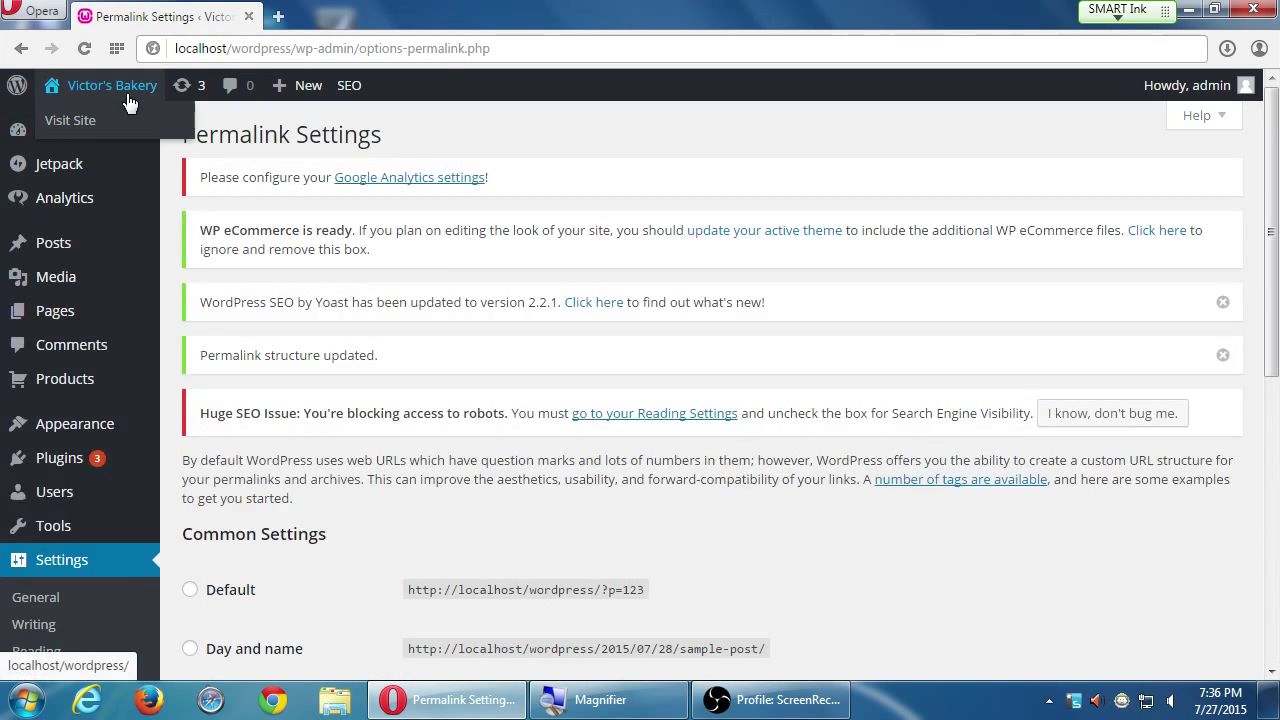
Step: Retest the Birthday Cake product link from the site's Shop page and look through the product page it leads to
click(90, 100)
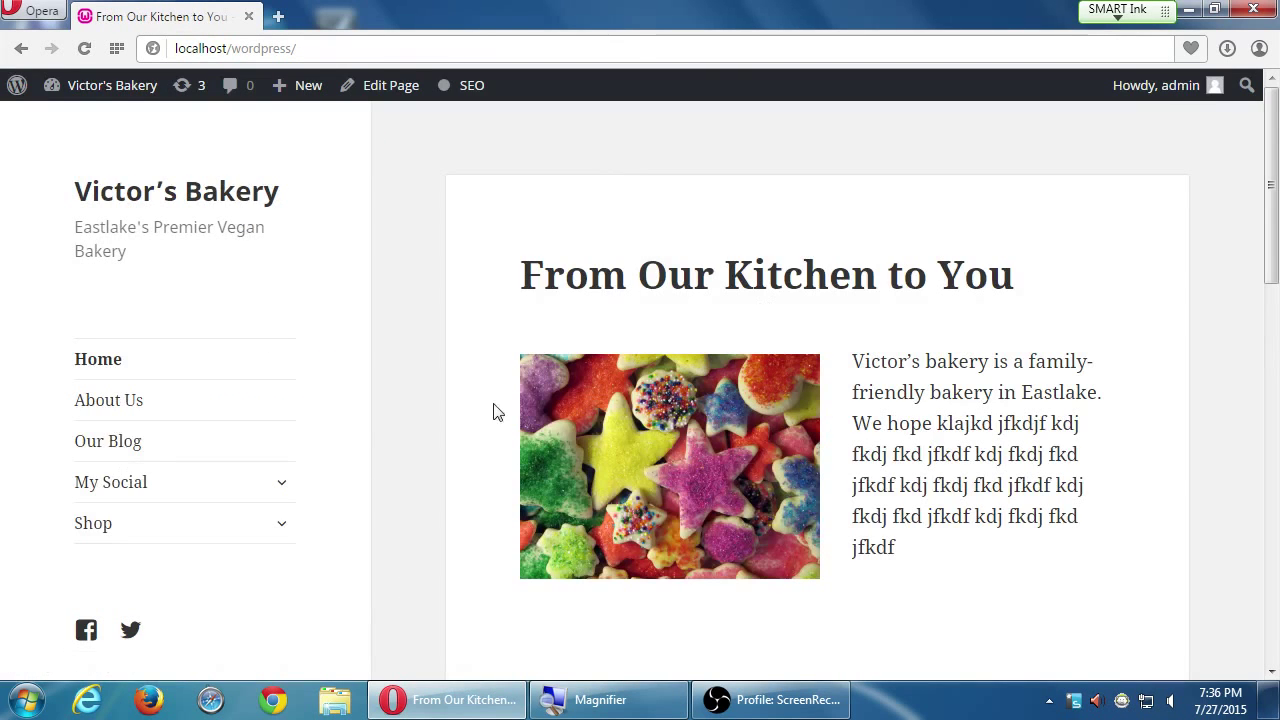
click(120, 523)
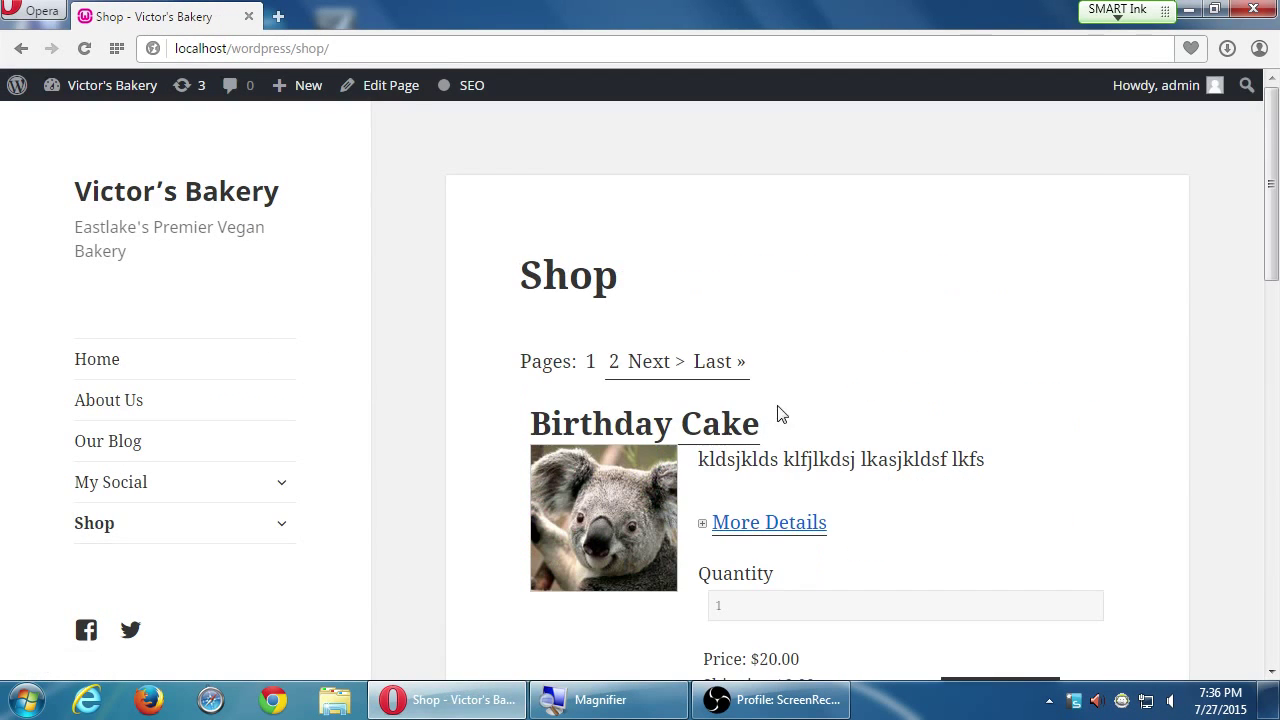
click(662, 420)
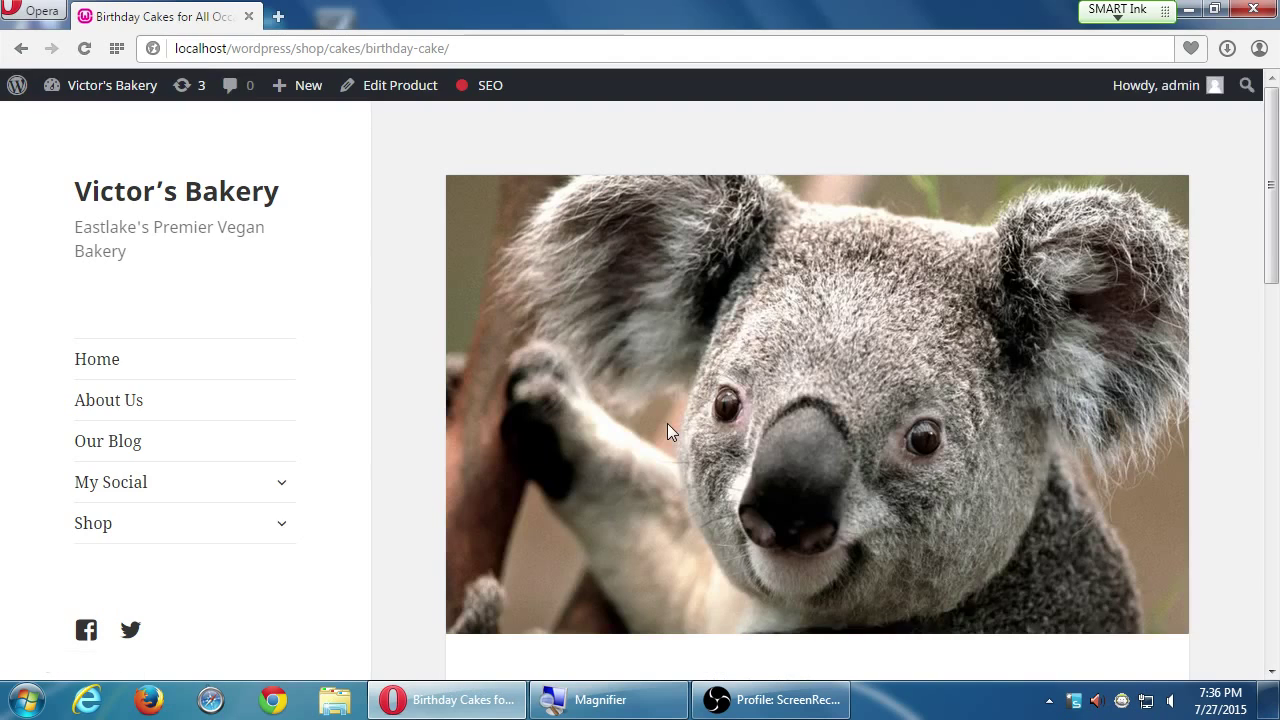
scroll(668, 430, down, 10)
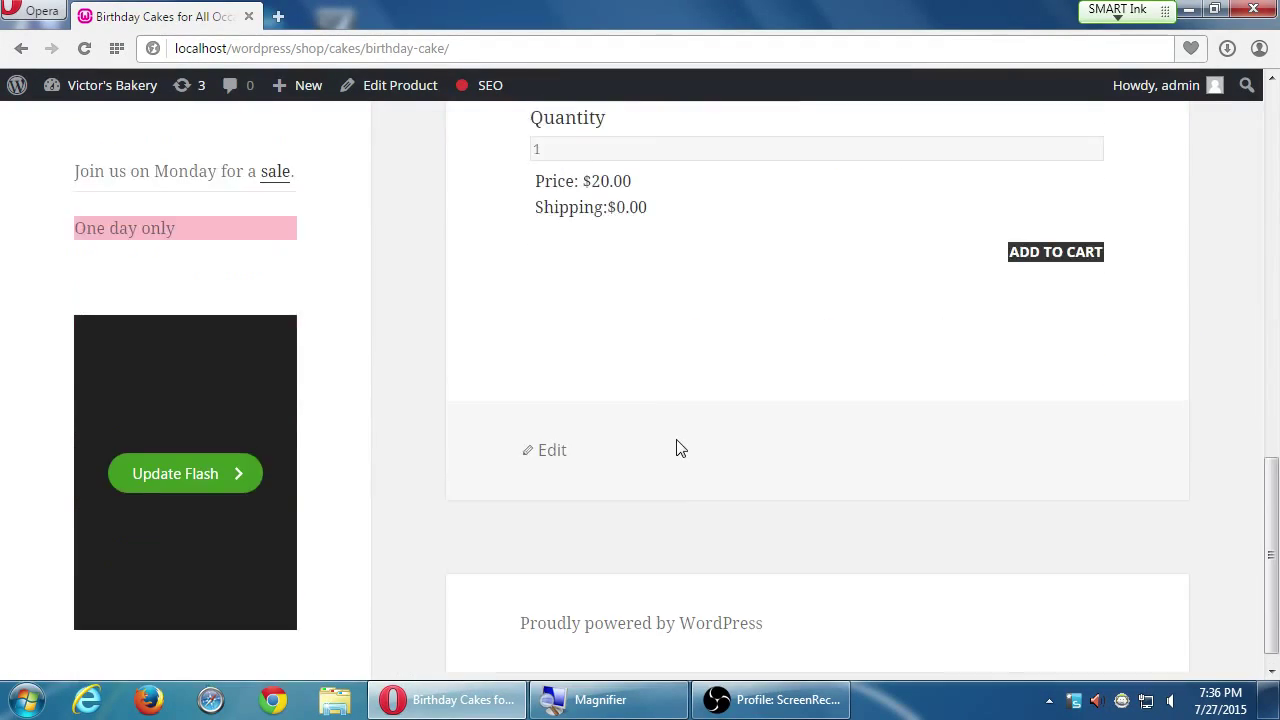
scroll(675, 443, up, 4)
scroll(673, 441, up, 6)
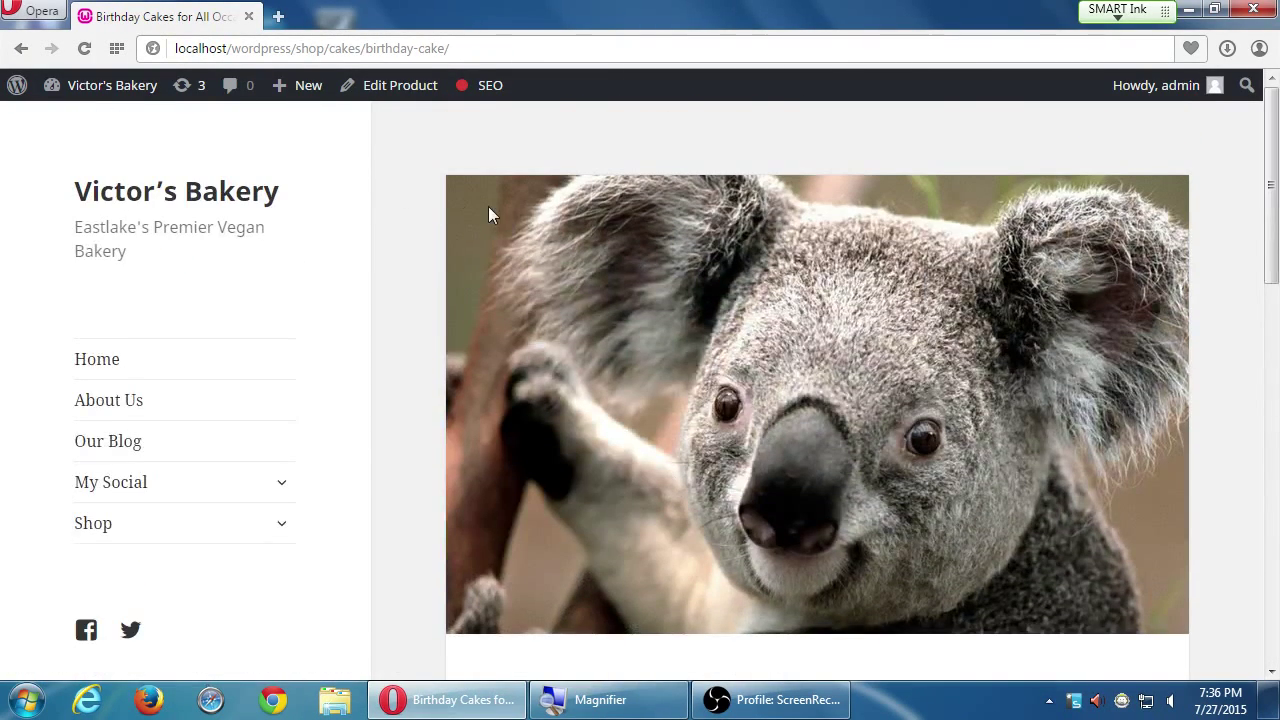
Step: Return to the dashboard's Permalink Settings and save them again with the Post name structure
mouse_move(120, 86)
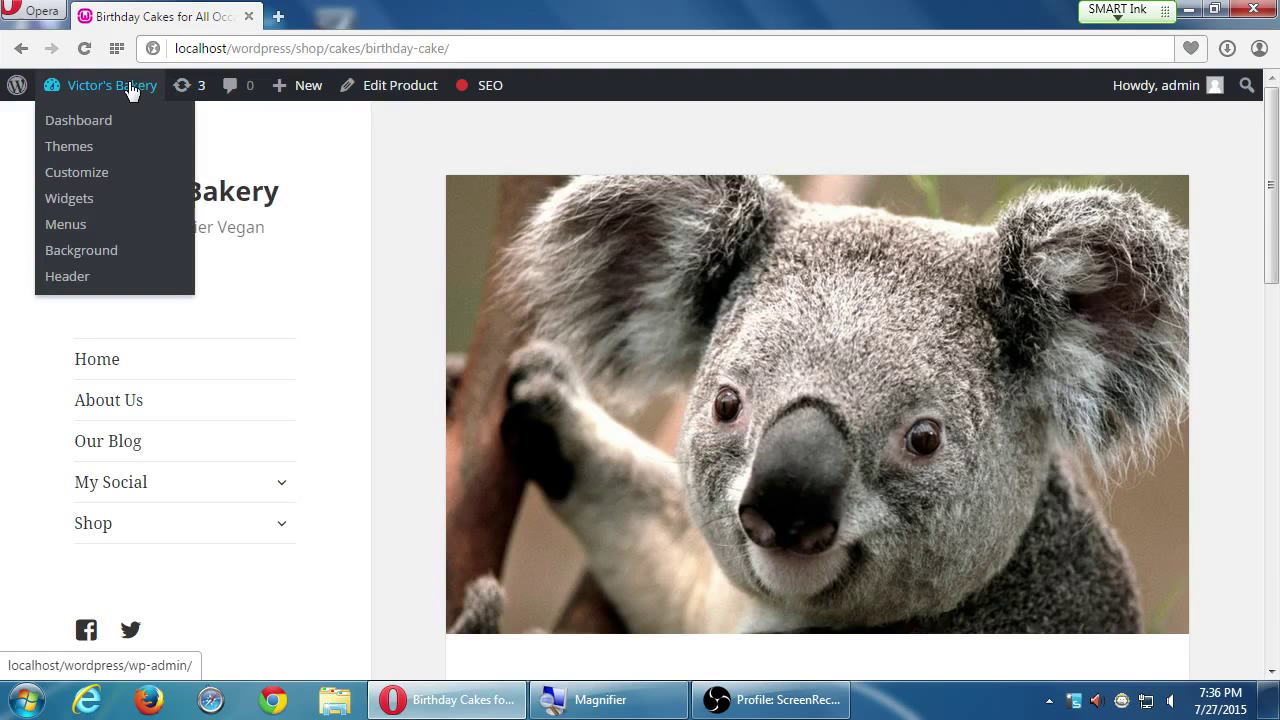
click(59, 121)
scroll(114, 409, down, 8)
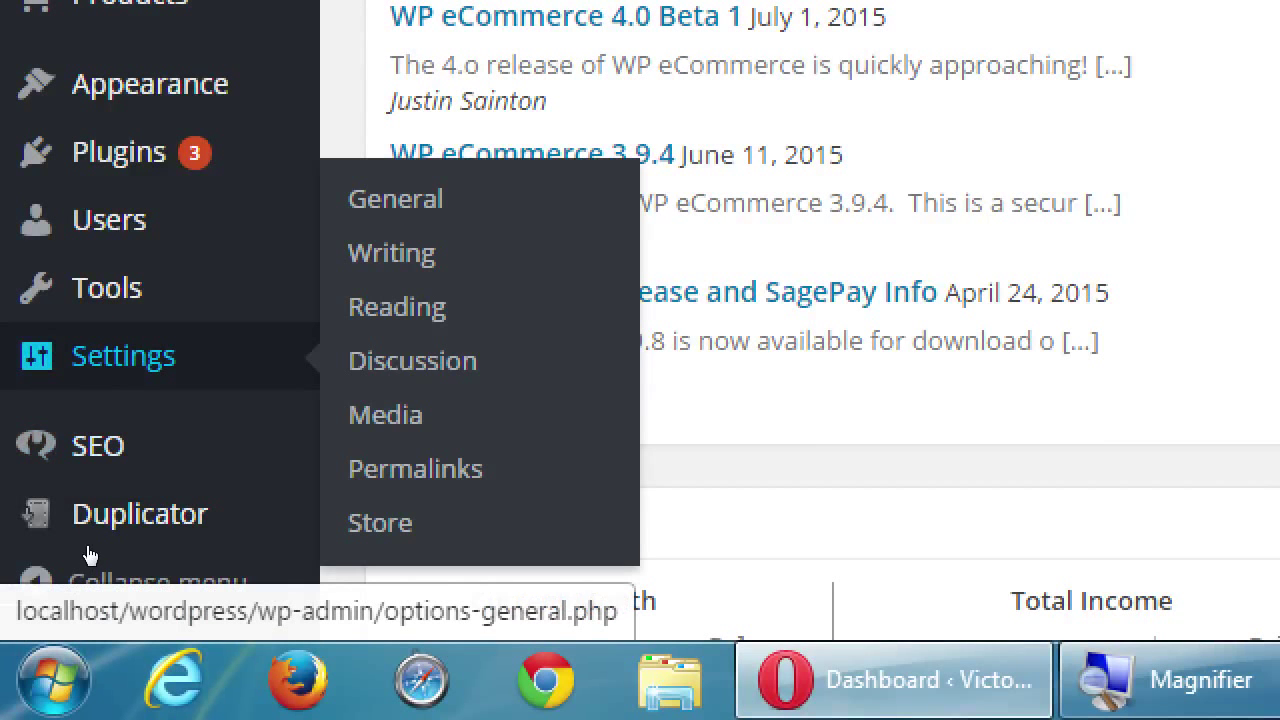
key(Tab)
key(Tab)
key(Tab)
key(Tab)
key(Tab)
key(Tab)
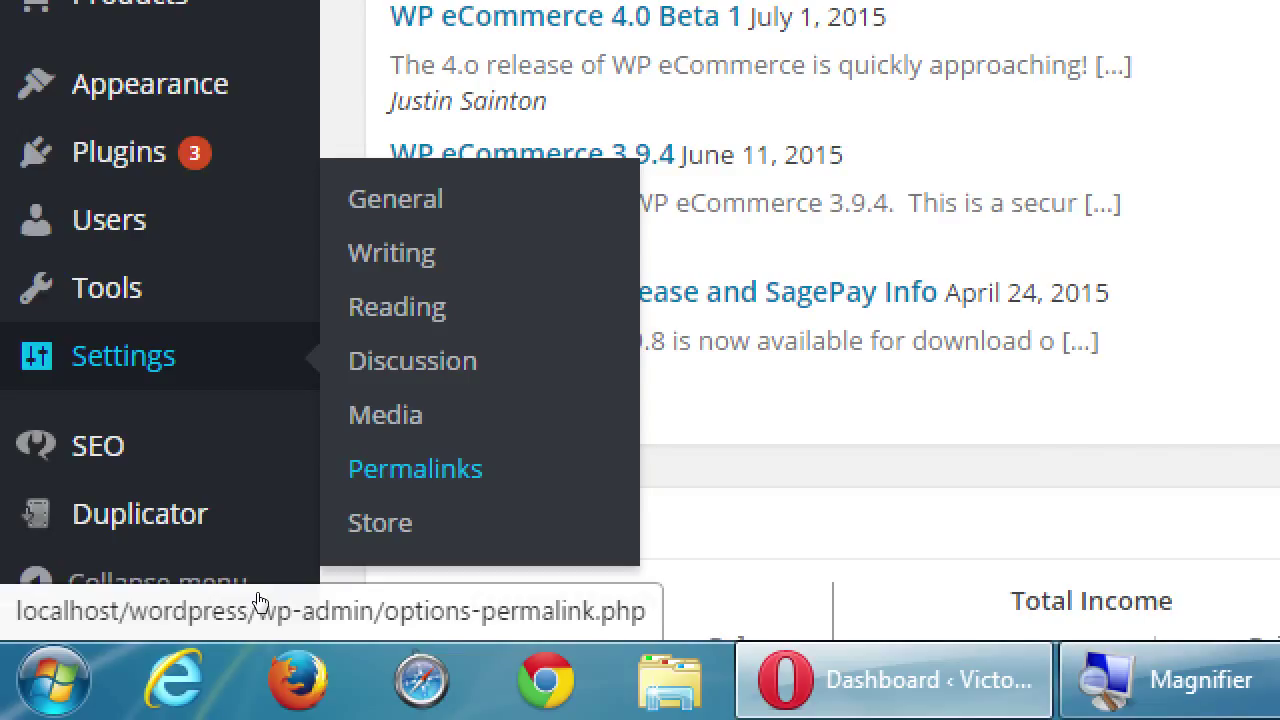
click(415, 469)
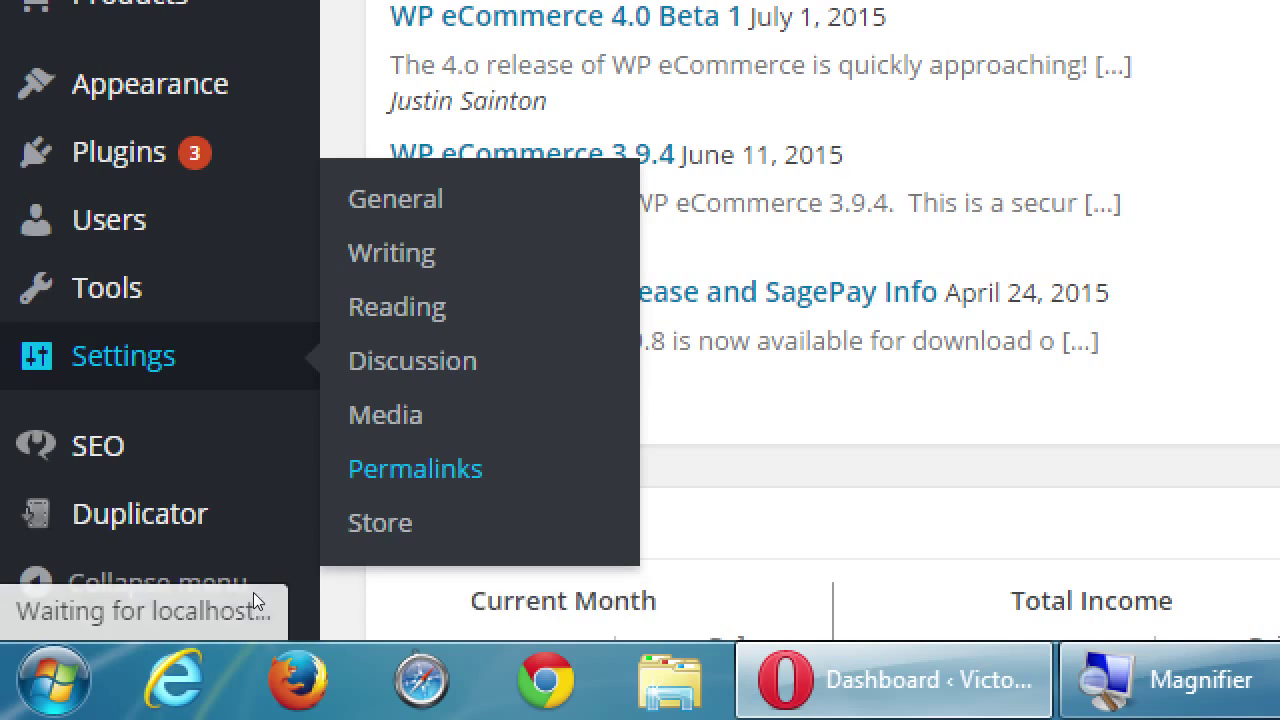
scroll(240, 600, down, 4)
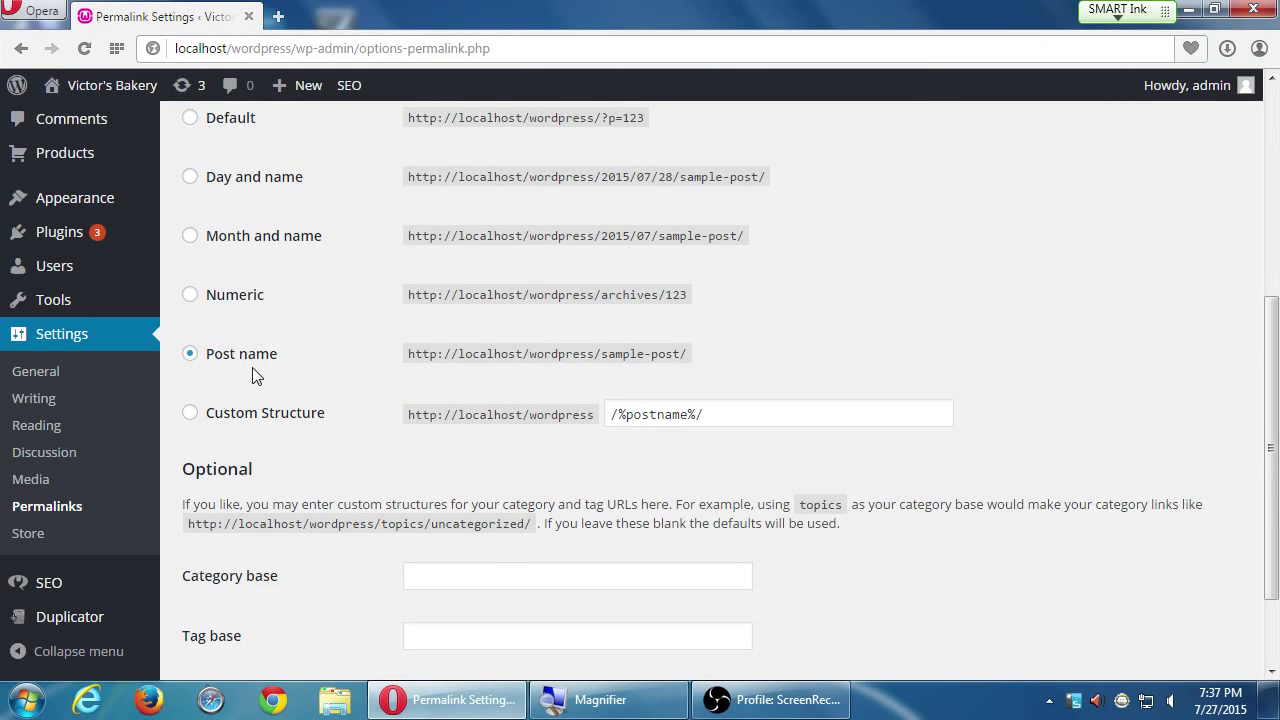
scroll(251, 371, down, 3)
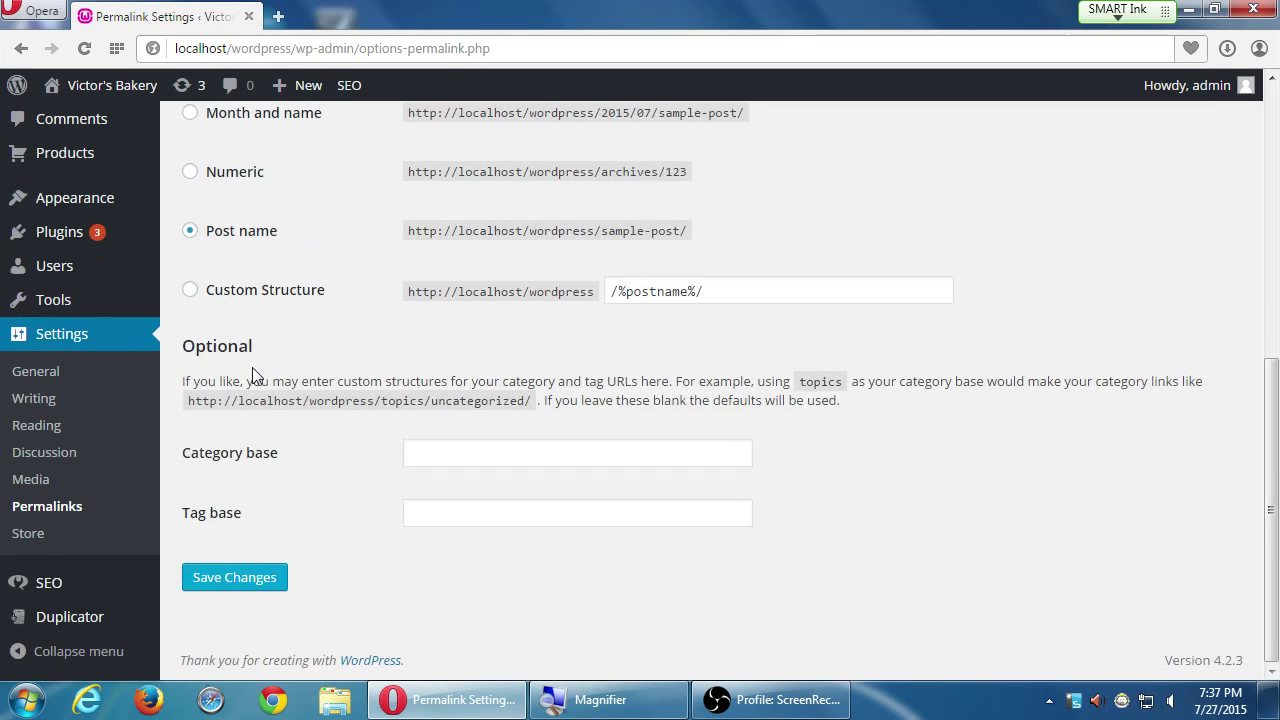
click(278, 582)
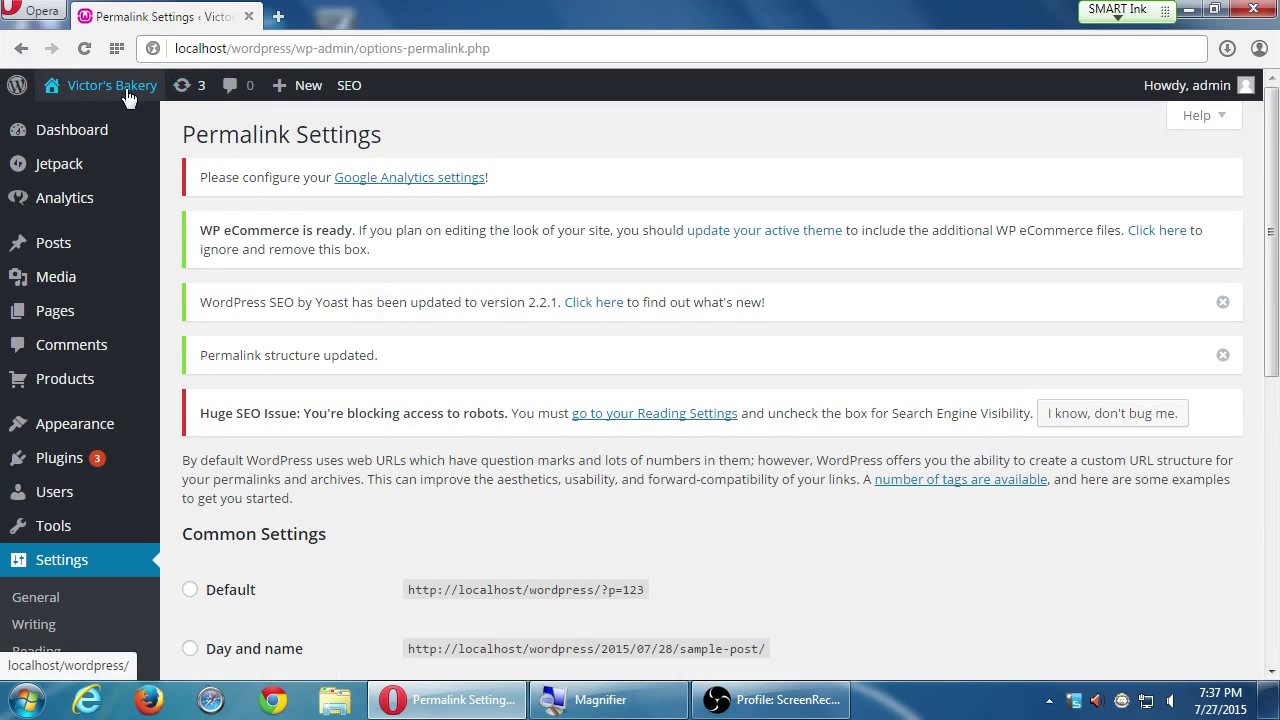
Step: Visit the site's Shop page, follow the Birthday Cake link, and examine its personalization, file upload, quantity and price fields
click(110, 88)
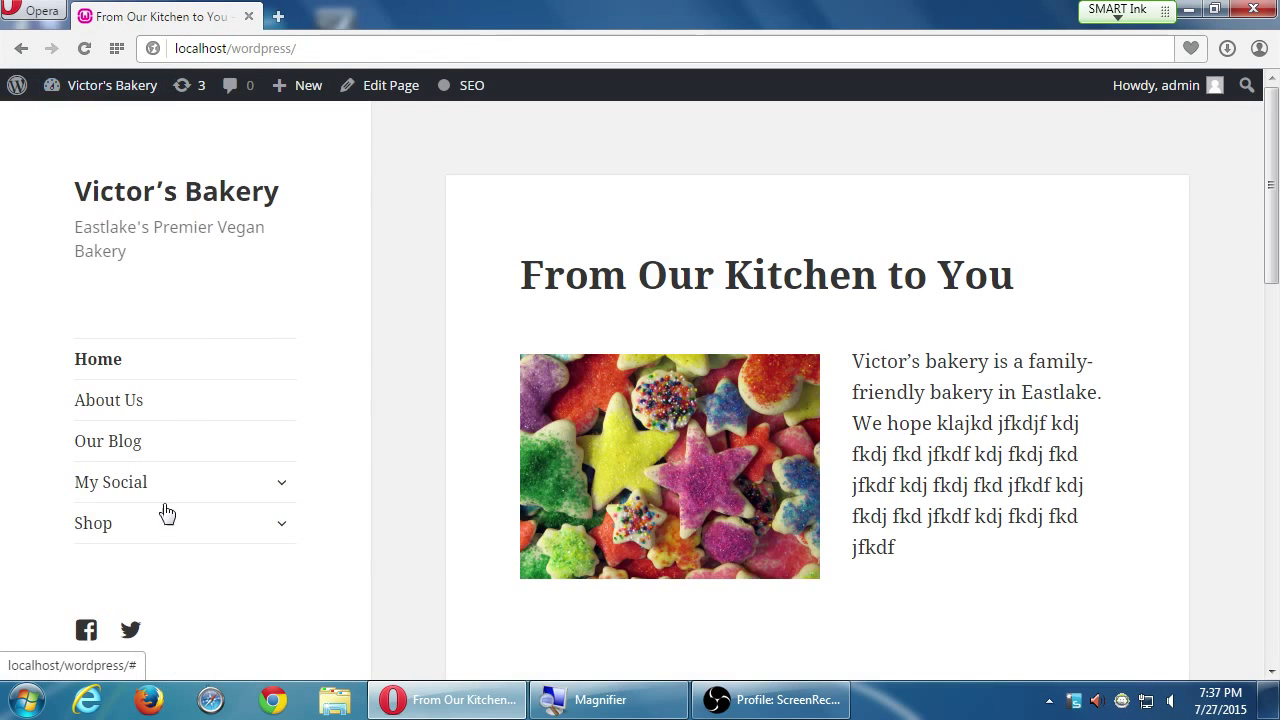
click(124, 530)
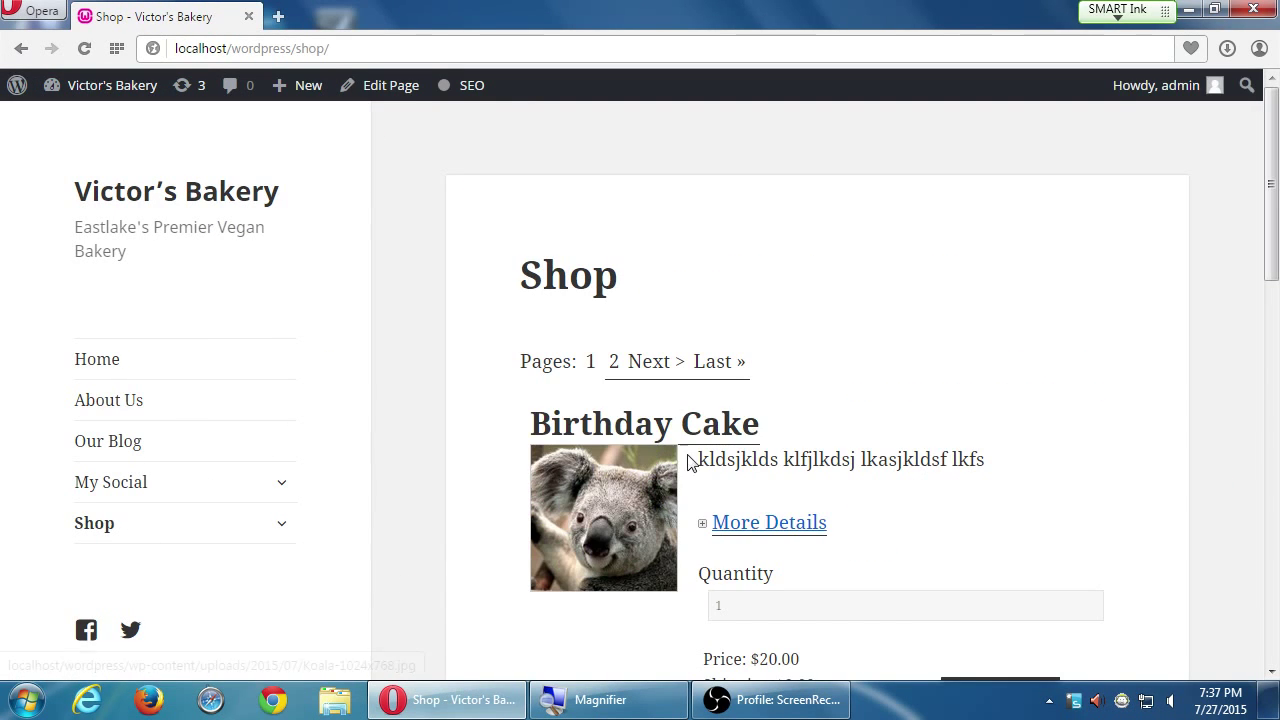
click(725, 425)
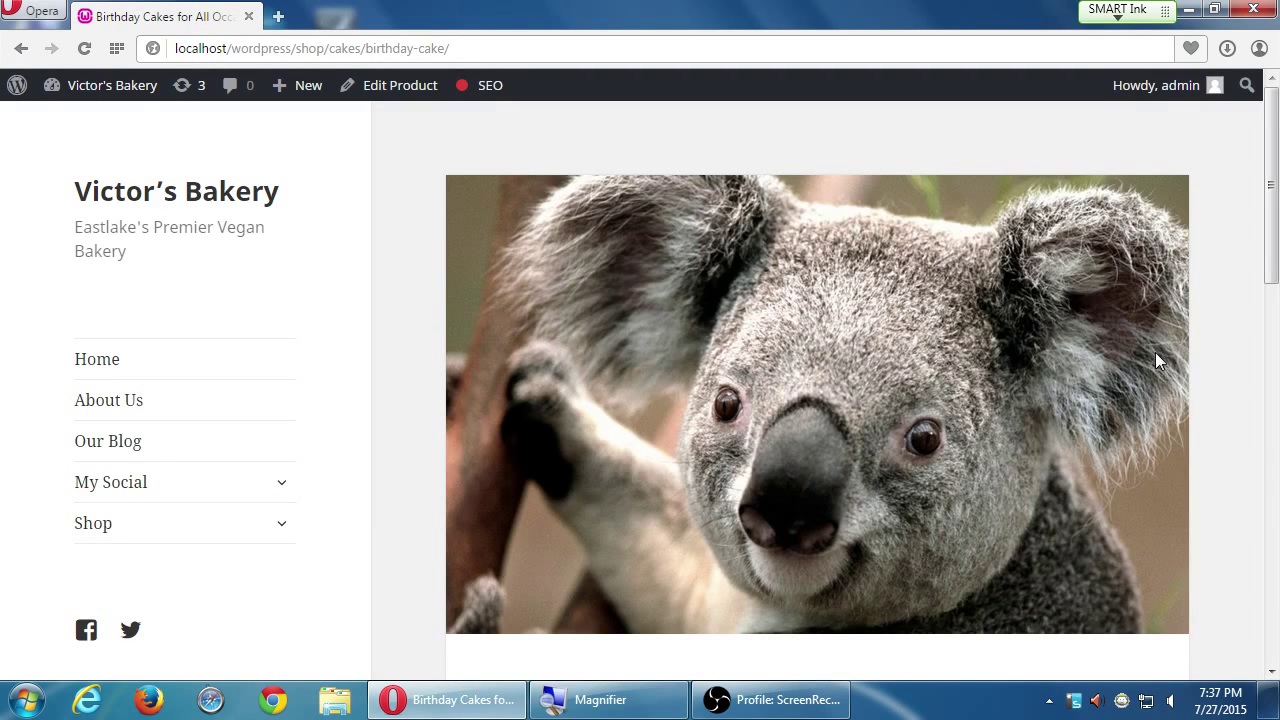
scroll(907, 383, down, 4)
scroll(907, 383, down, 7)
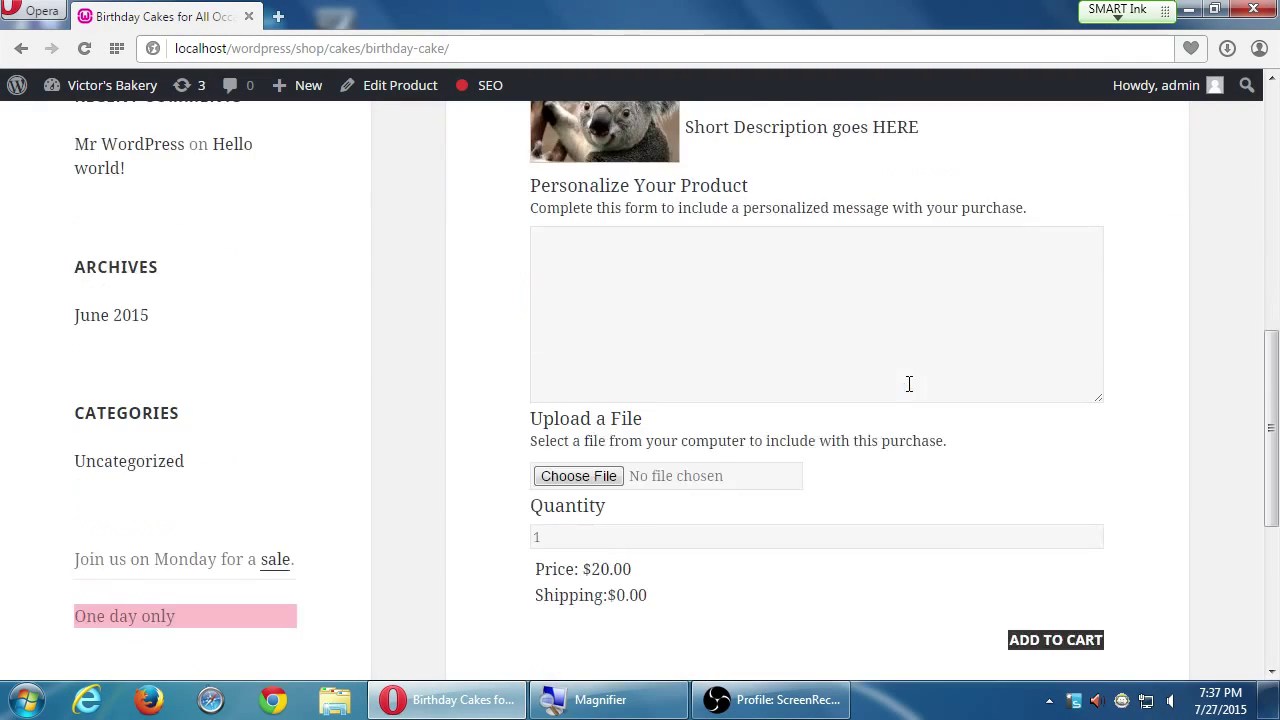
scroll(1119, 475, up, 3)
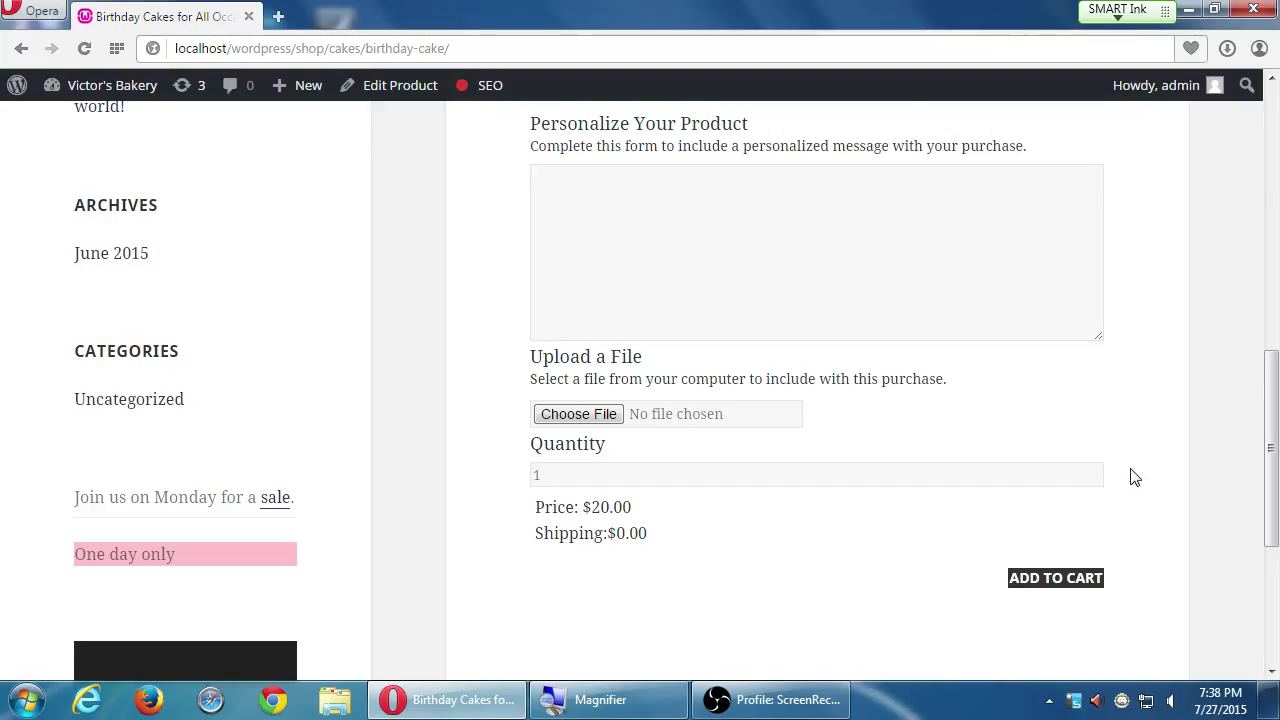
scroll(1064, 482, up, 1)
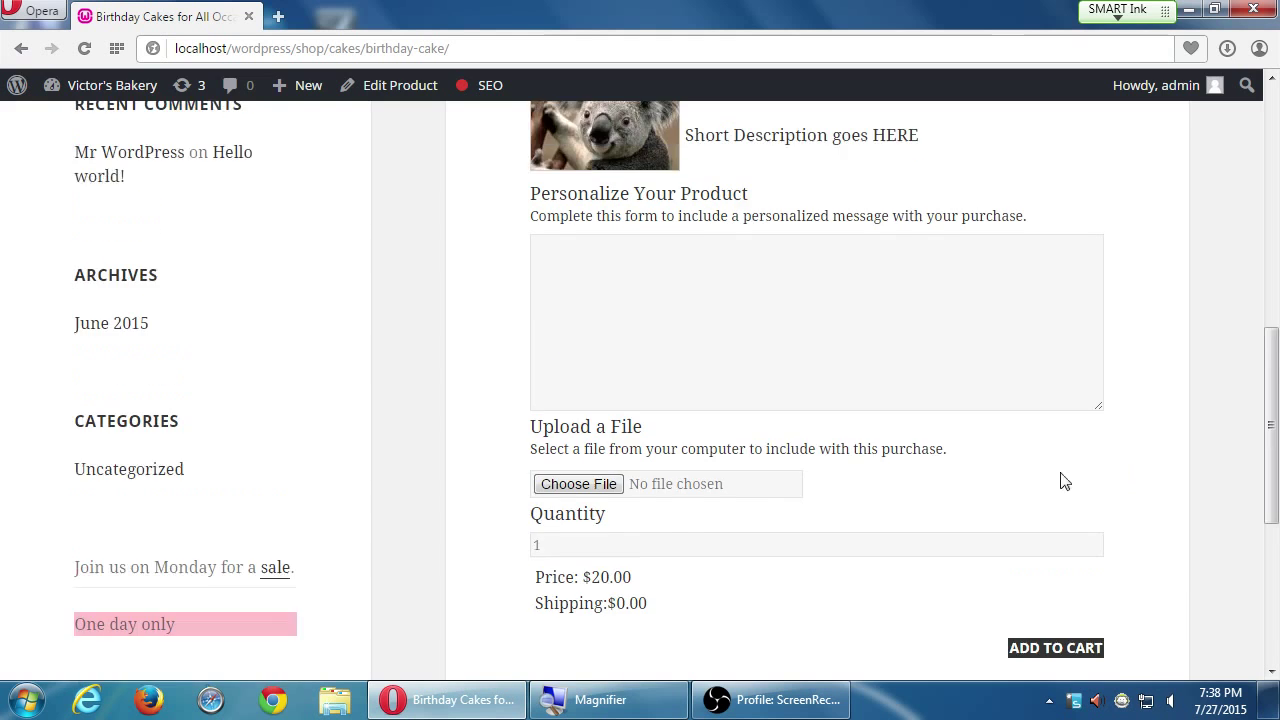
scroll(1064, 482, up, 5)
scroll(606, 349, up, 3)
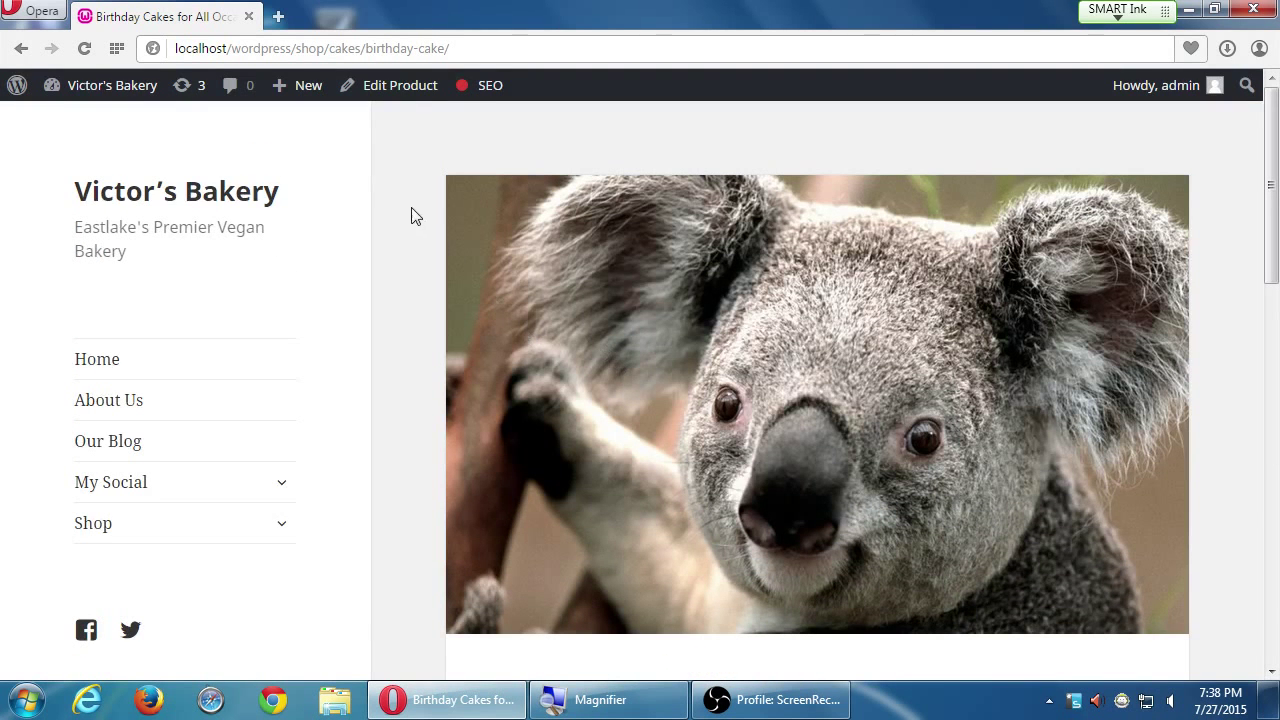
Step: Go back through the home page to the Shop page and review its product listings and the Shop submenu entries
click(230, 196)
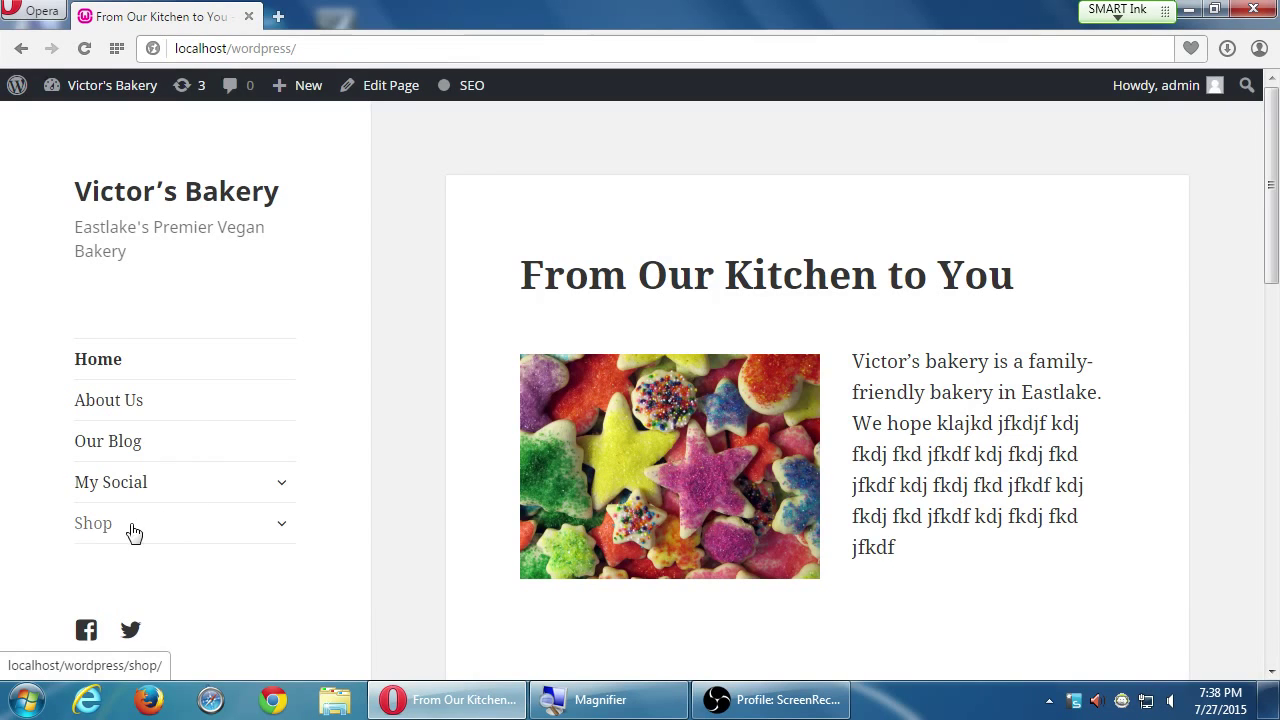
click(129, 528)
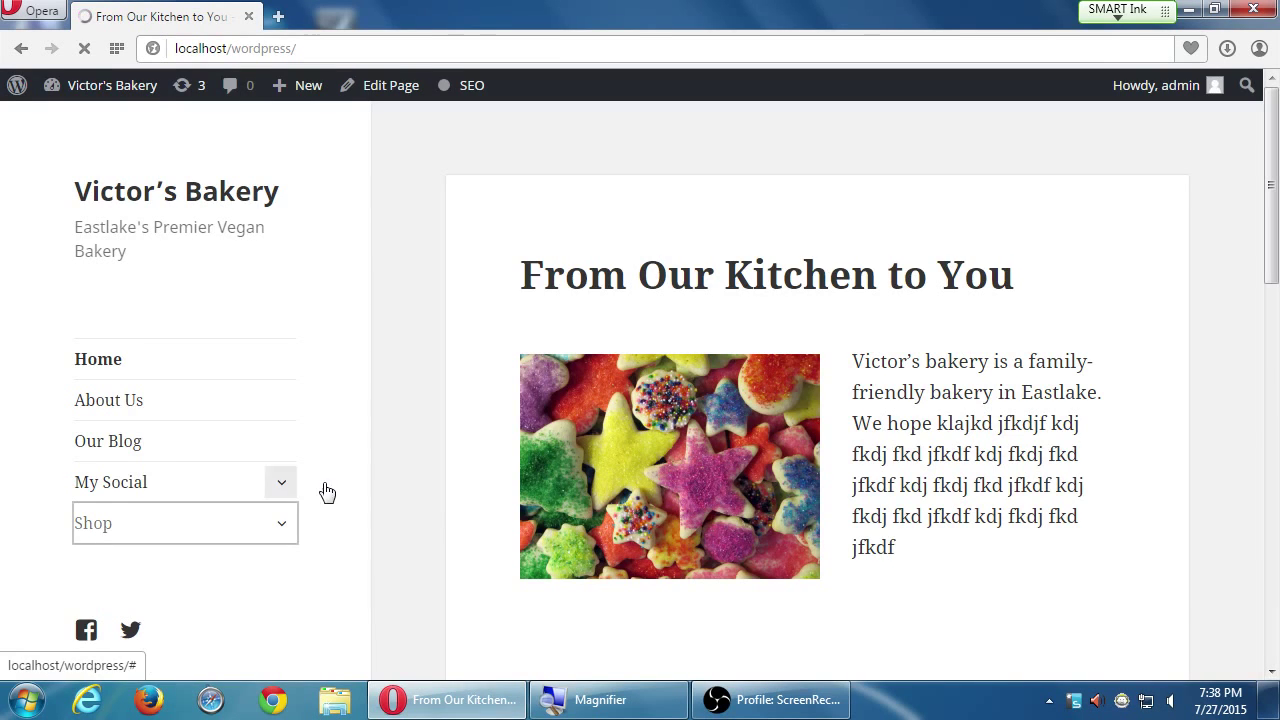
scroll(428, 537, down, 5)
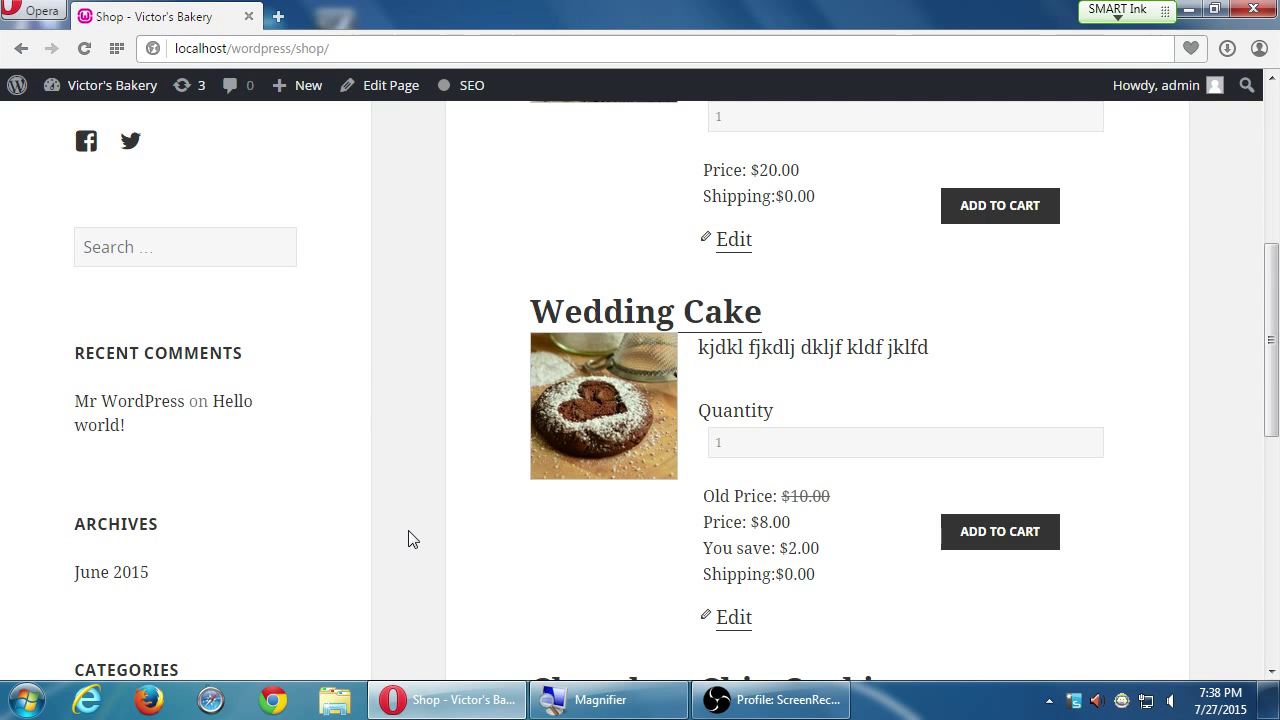
scroll(417, 537, up, 1)
scroll(417, 537, down, 5)
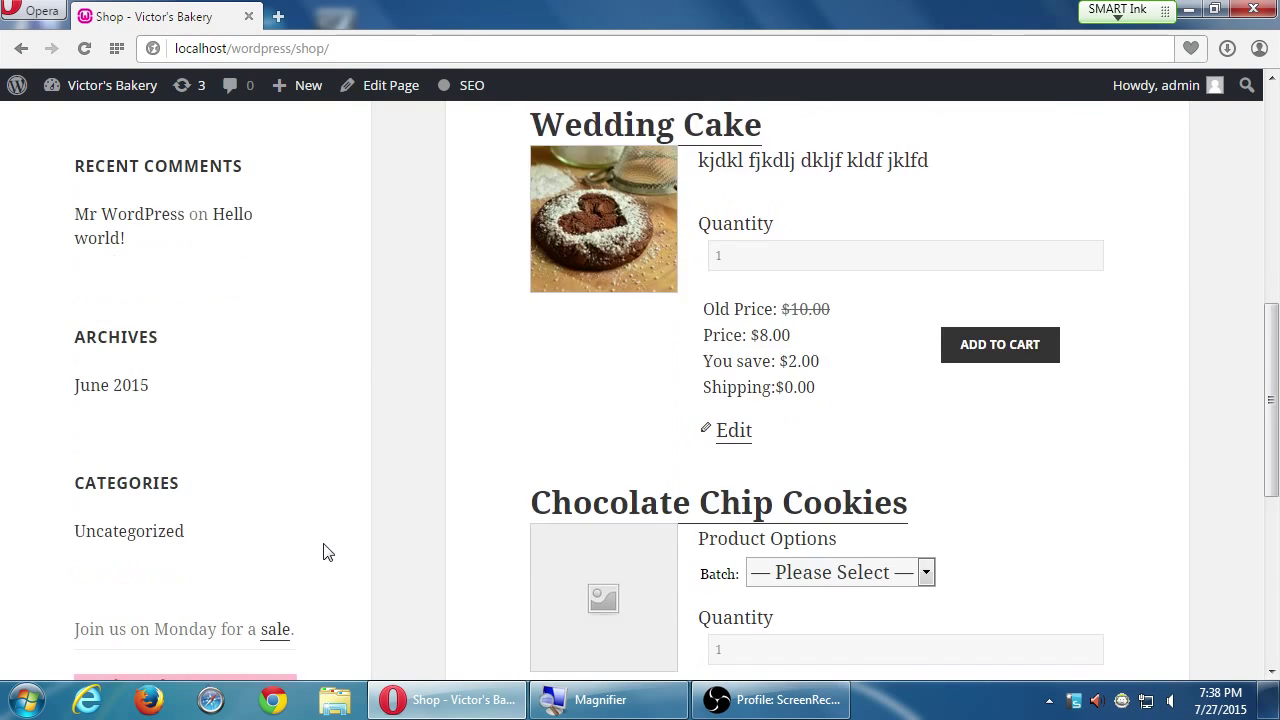
scroll(62, 585, up, 8)
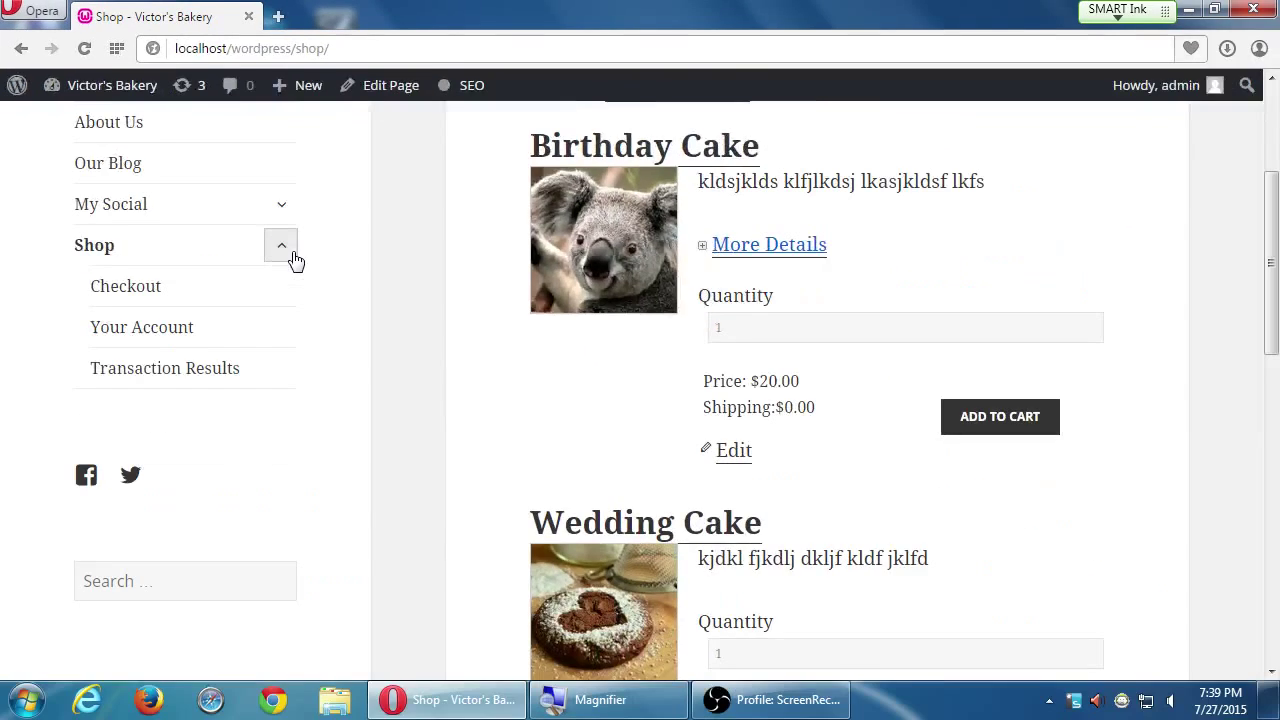
scroll(271, 263, up, 3)
Step: Create a new page titled Cookies
mouse_move(312, 95)
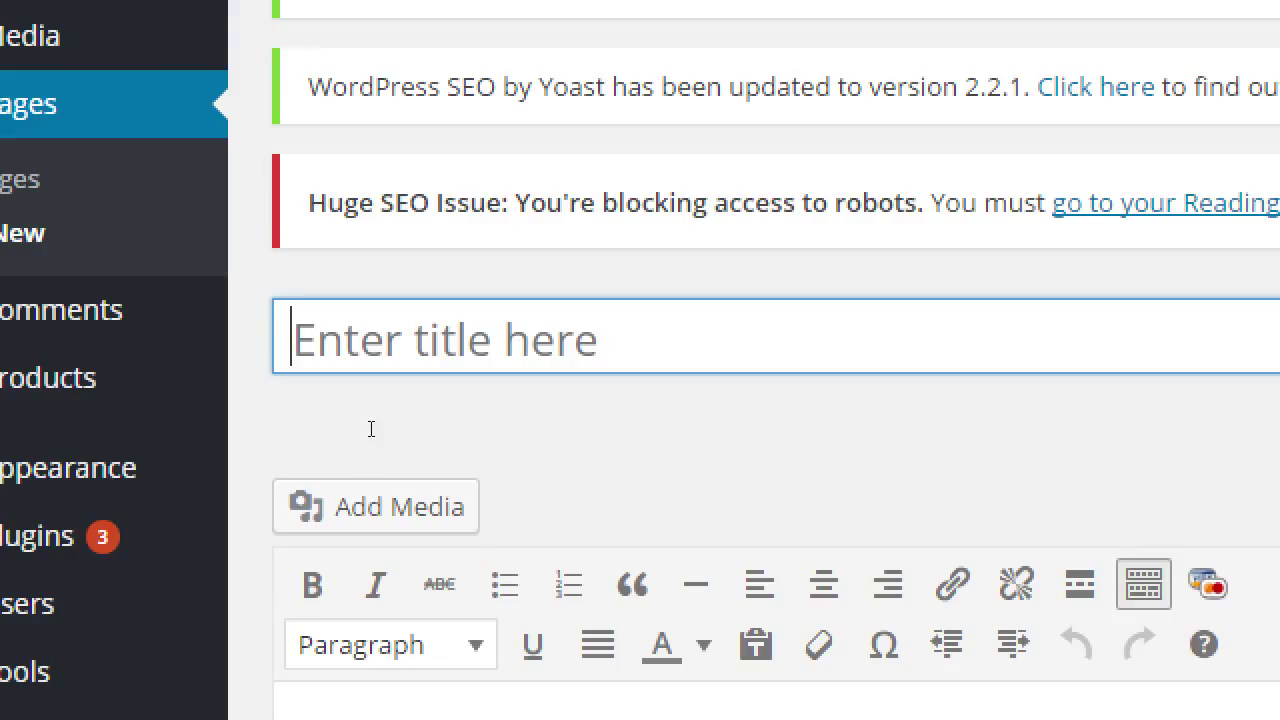
text(Cookies)
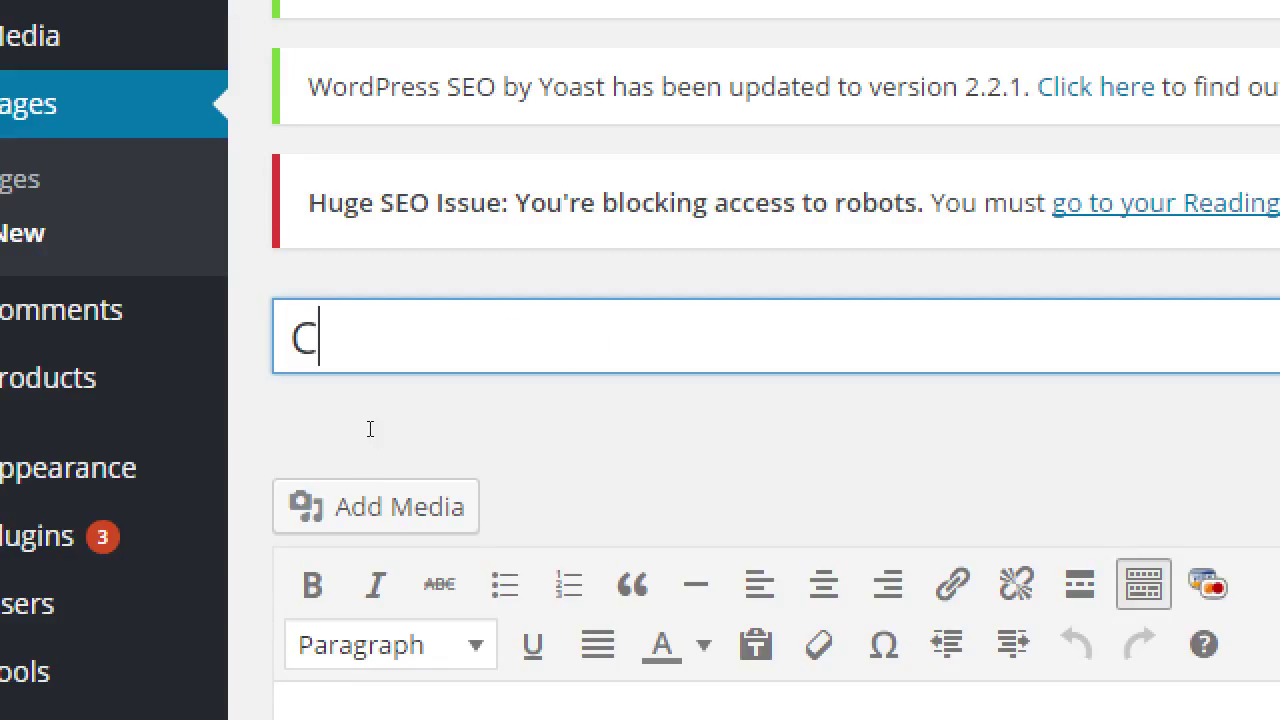
click(370, 429)
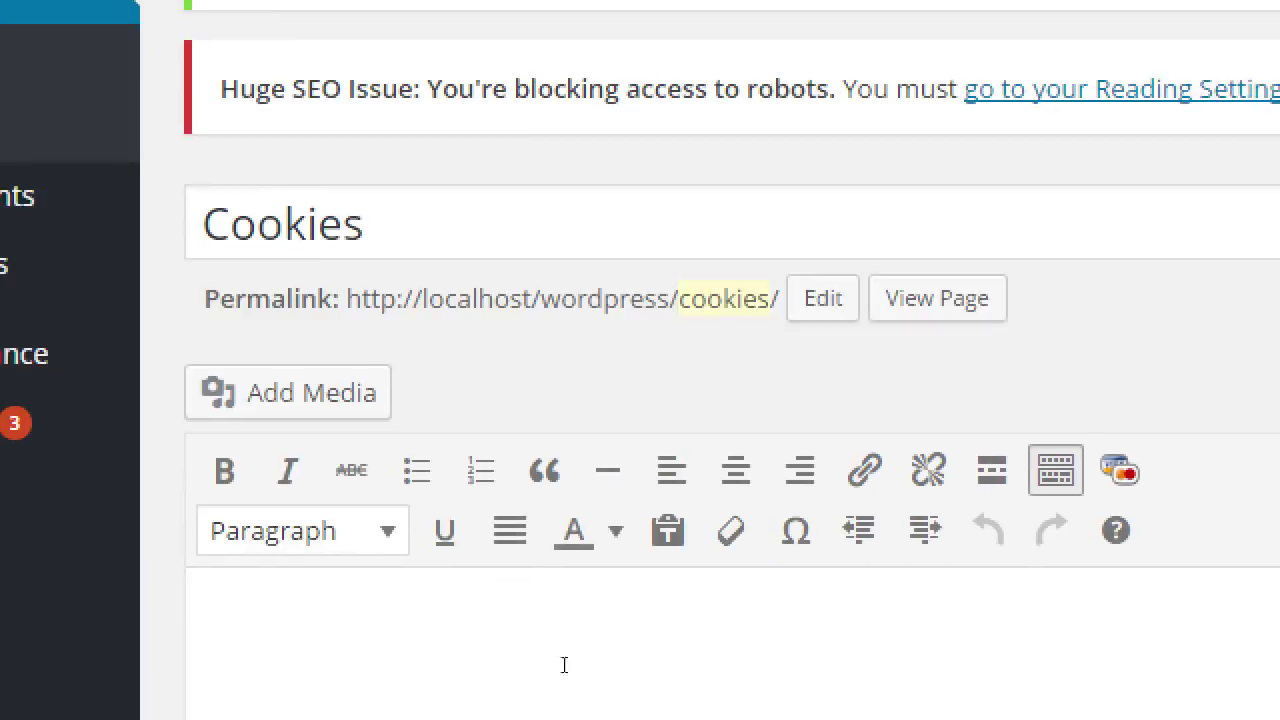
Step: Start a WP eCommerce shortcode in the Cookies page body and select the Cookies category for it
click(514, 654)
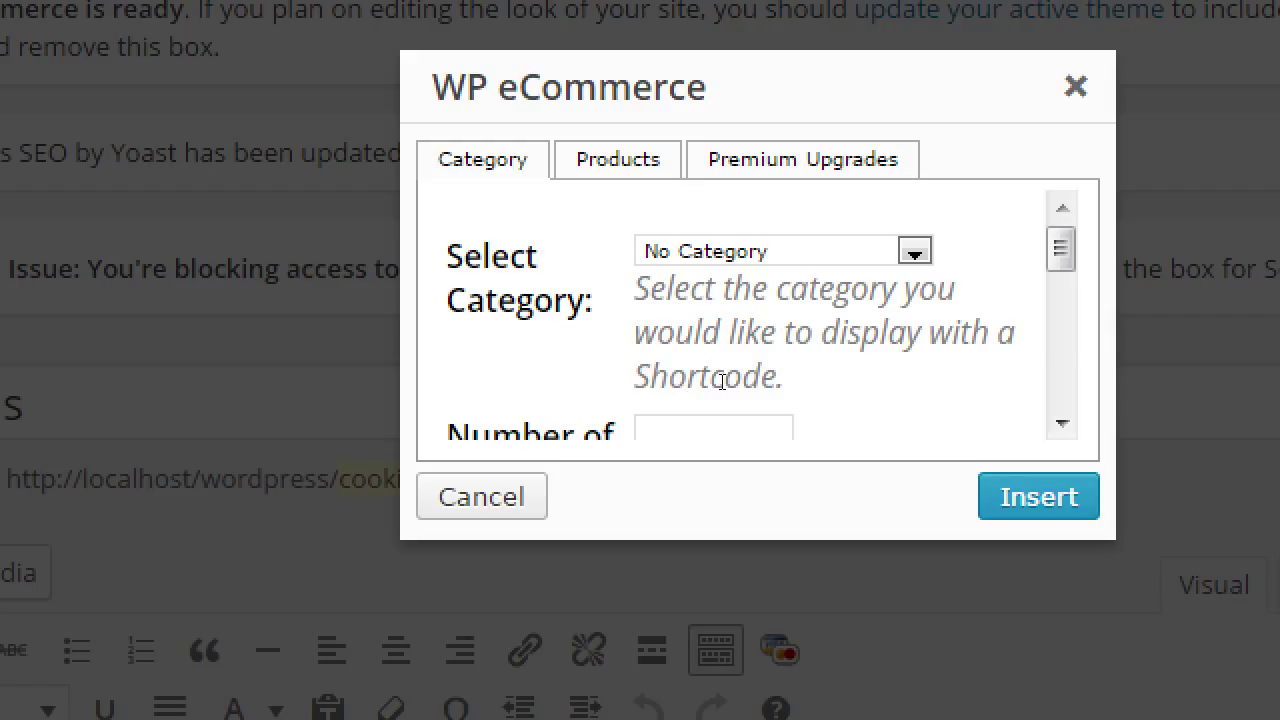
key(alt+Down)
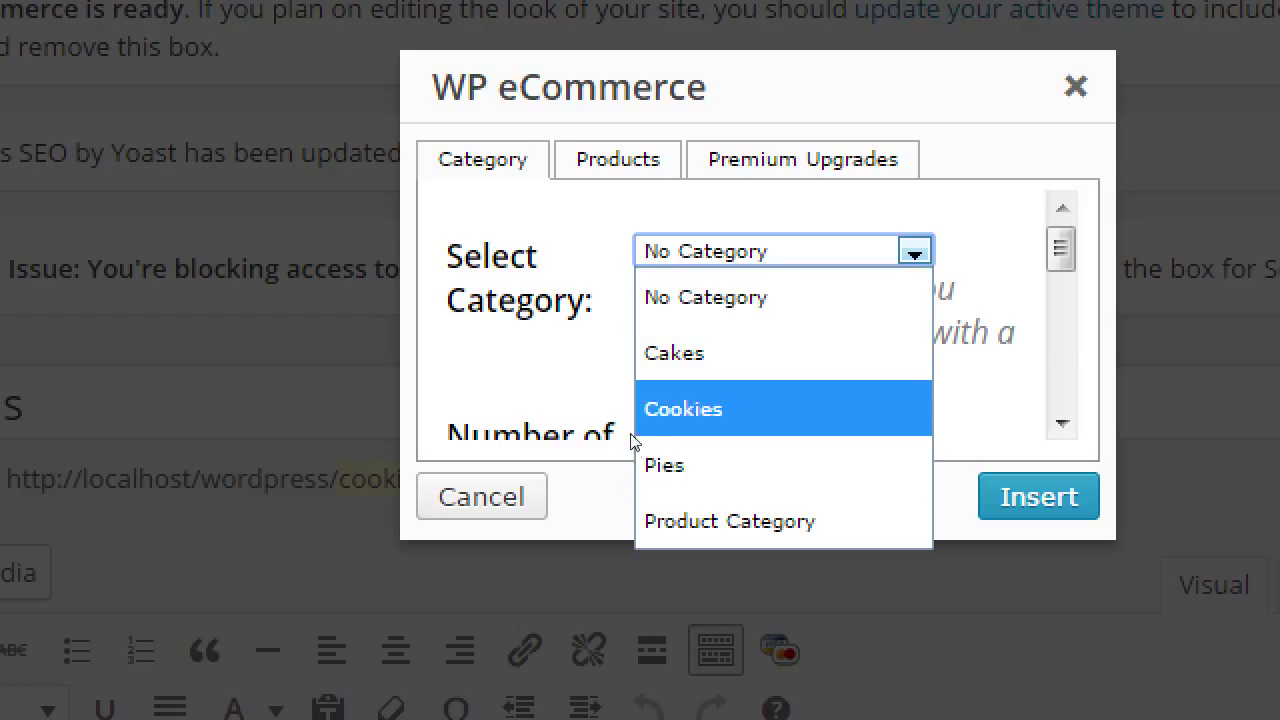
key(Return)
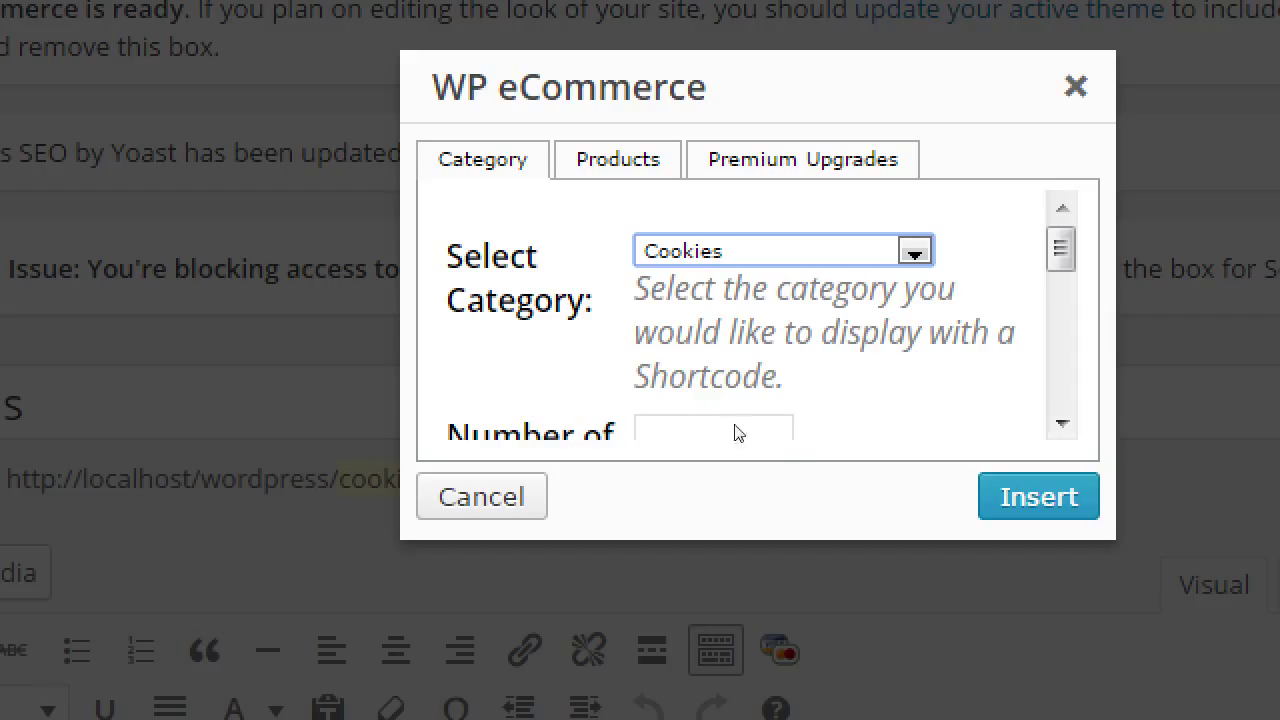
Step: Examine the remaining category shortcode options, including the number of products per page and the two sale product choices
scroll(788, 444, down, 2)
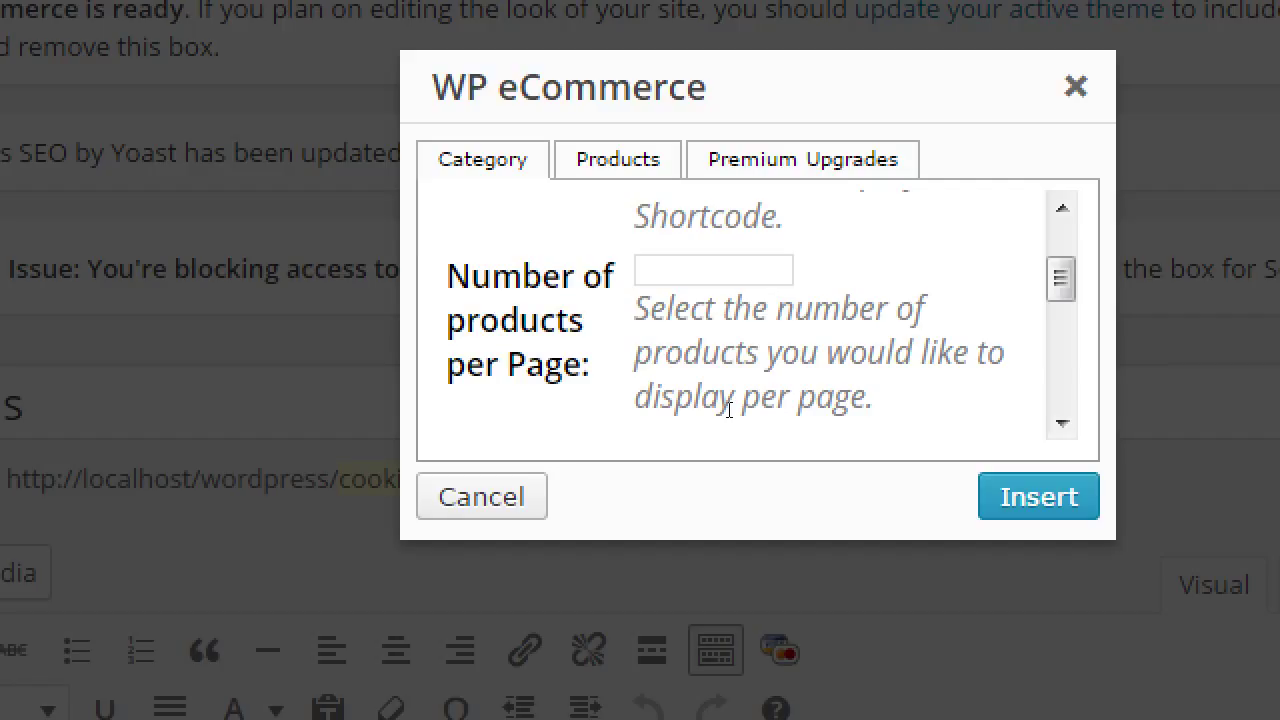
scroll(785, 440, down, 3)
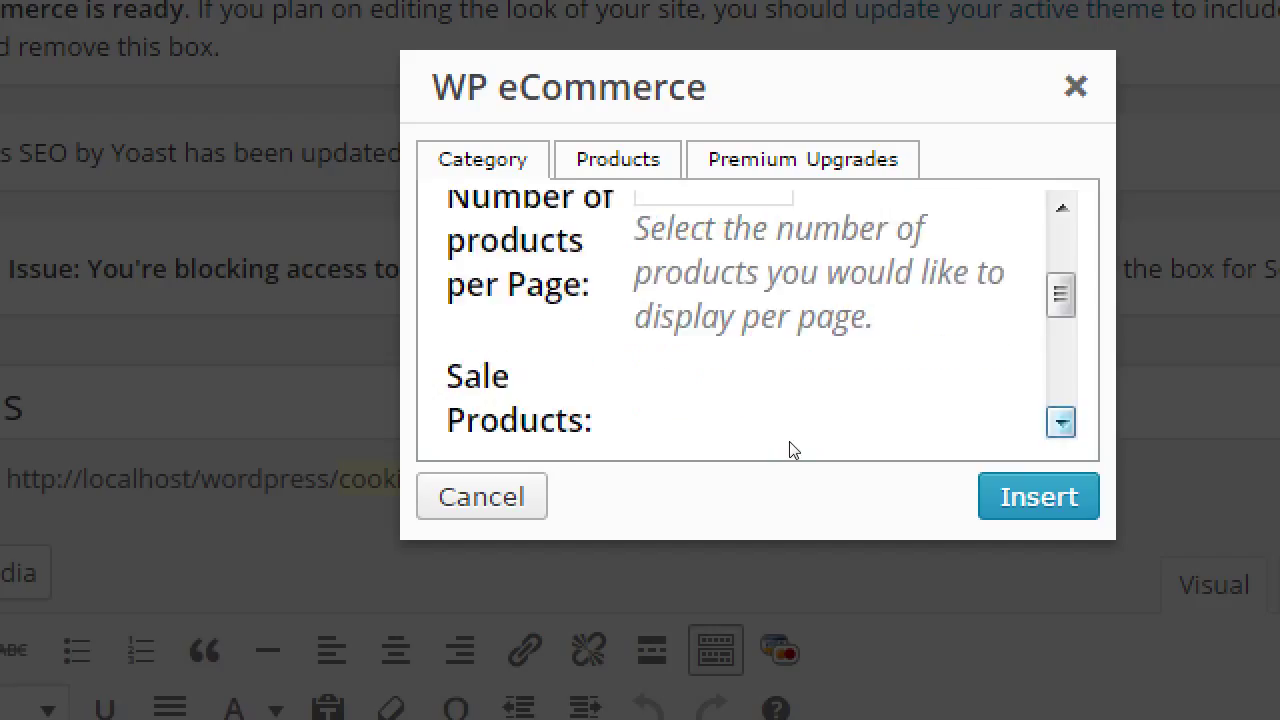
scroll(789, 441, down, 3)
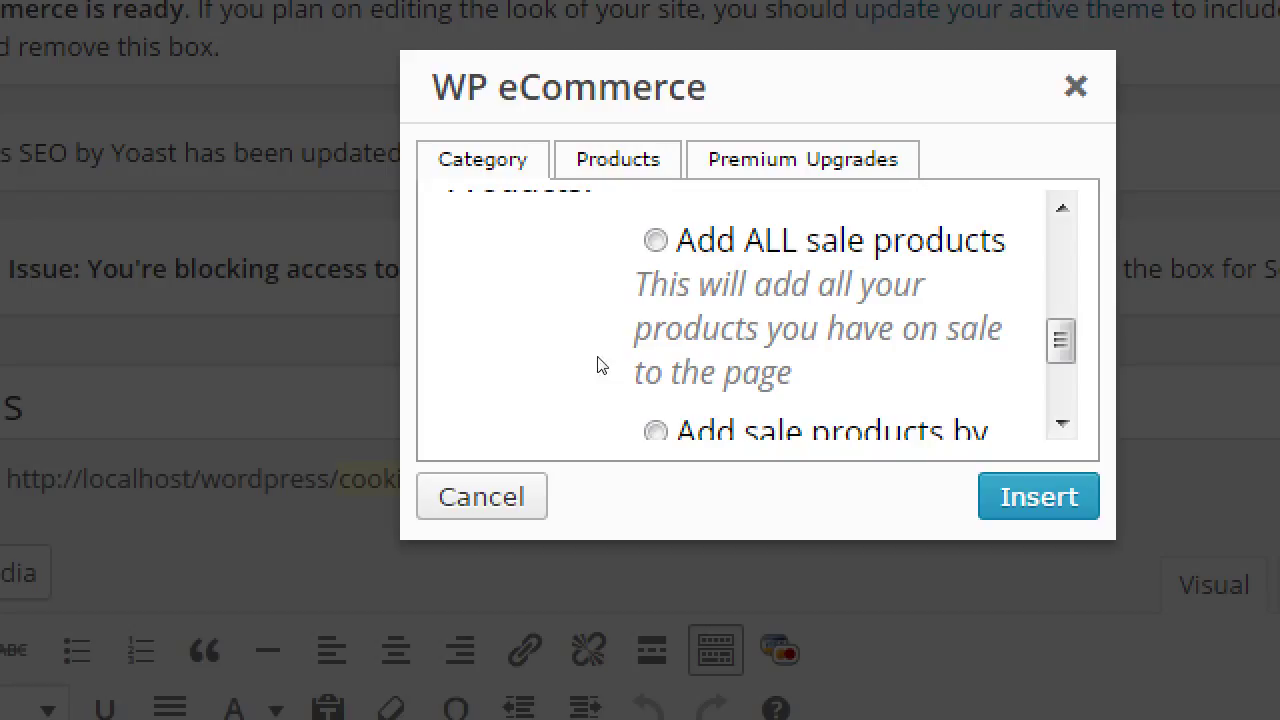
scroll(787, 443, down, 2)
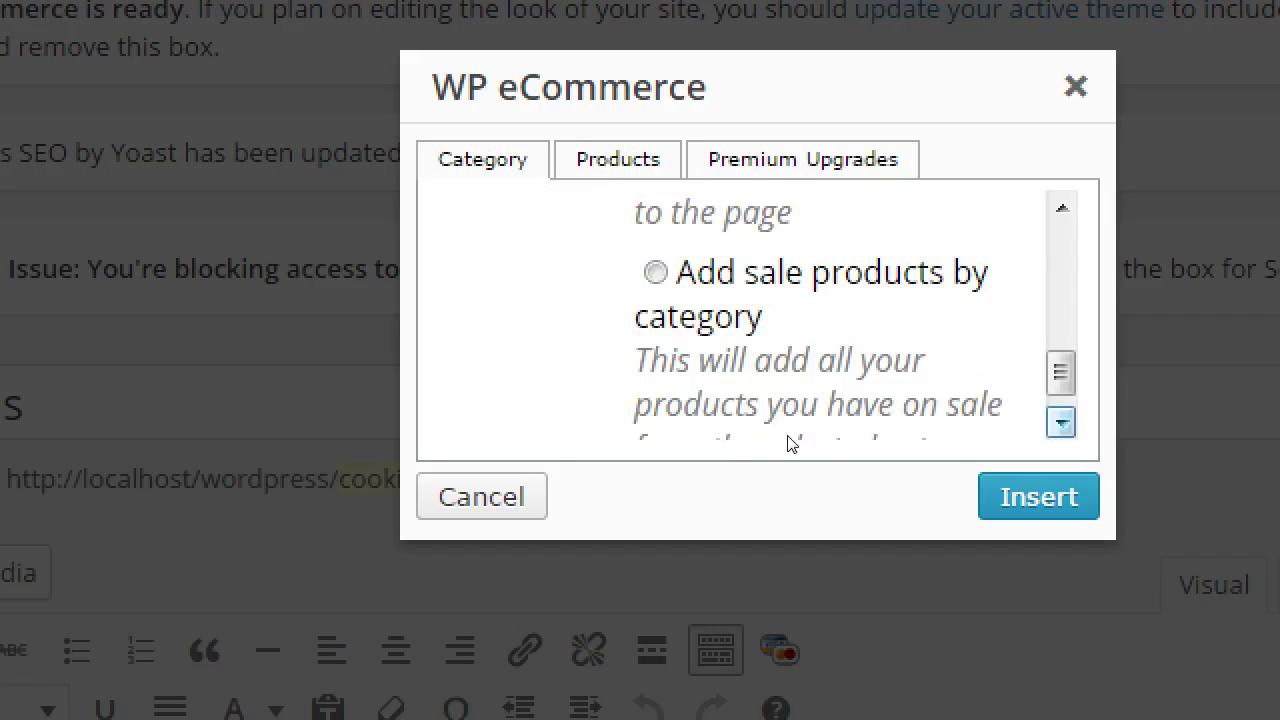
scroll(790, 443, down, 1)
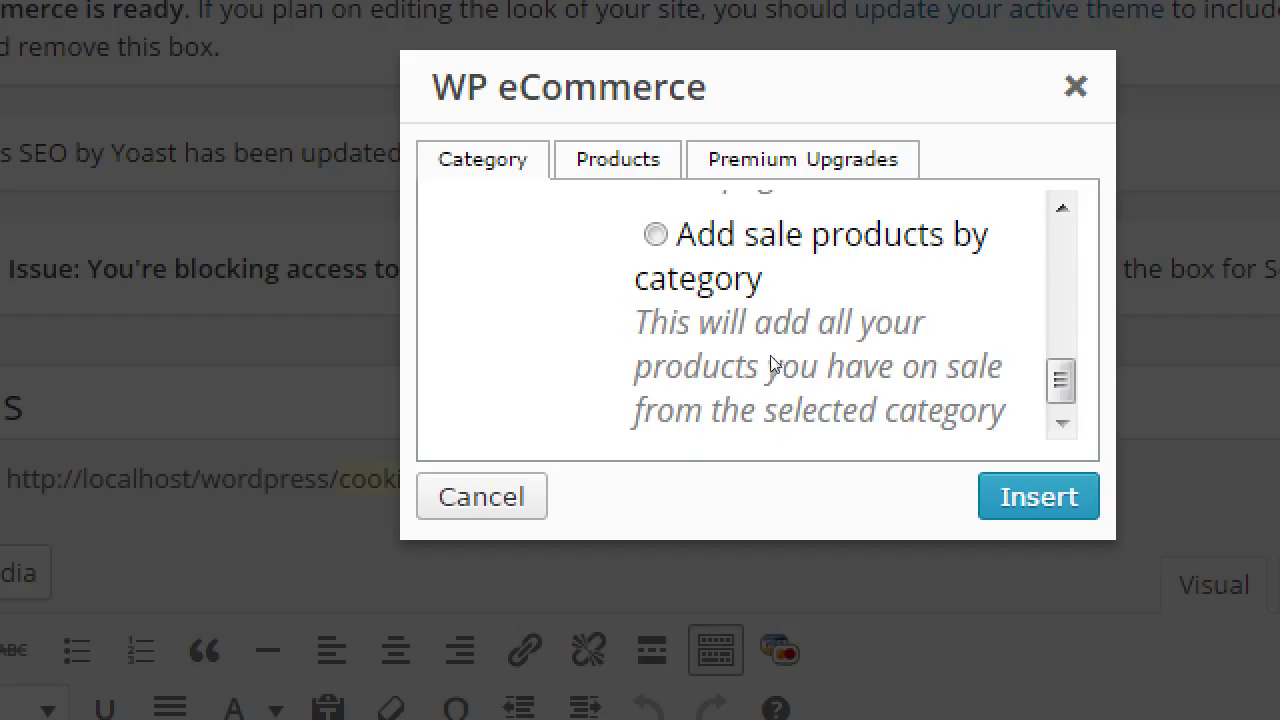
scroll(790, 340, up, 3)
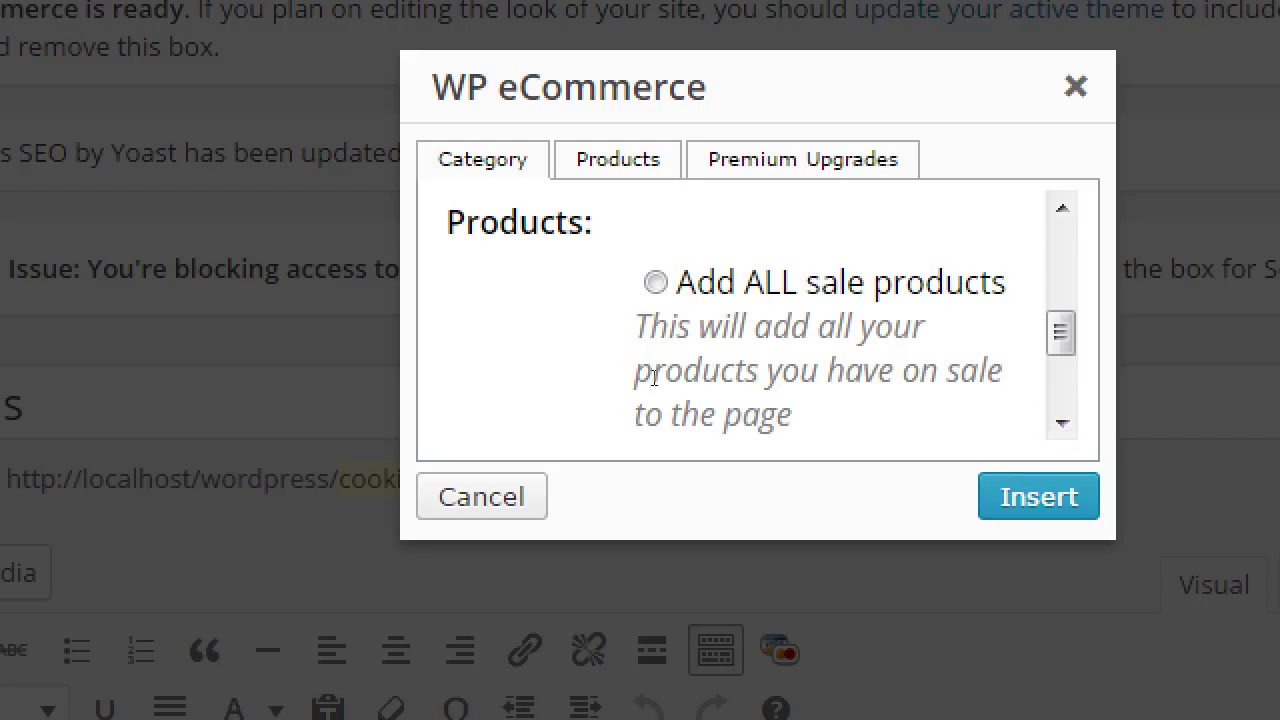
drag(632, 368, 711, 377)
click(724, 374)
scroll(794, 437, down, 3)
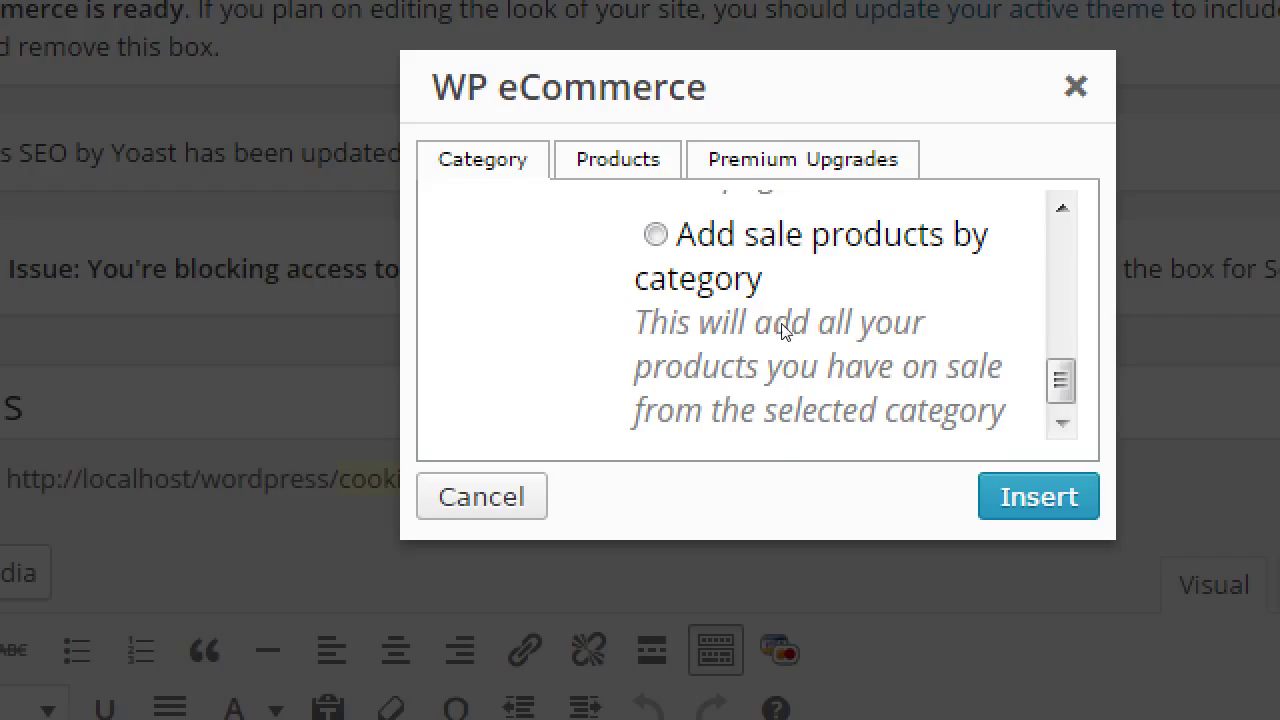
scroll(783, 326, up, 5)
scroll(790, 332, up, 2)
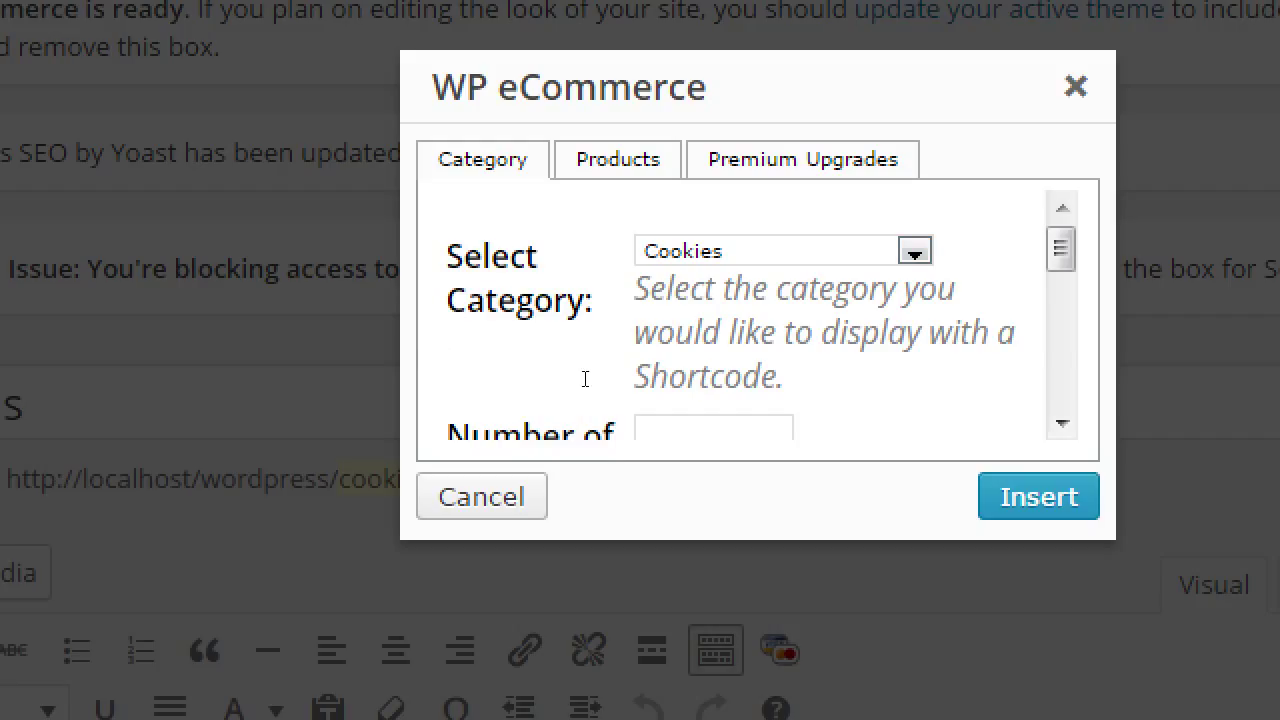
Step: Examine the shortcode options for single products and the list of selectable products, and return to the category options
key(Right)
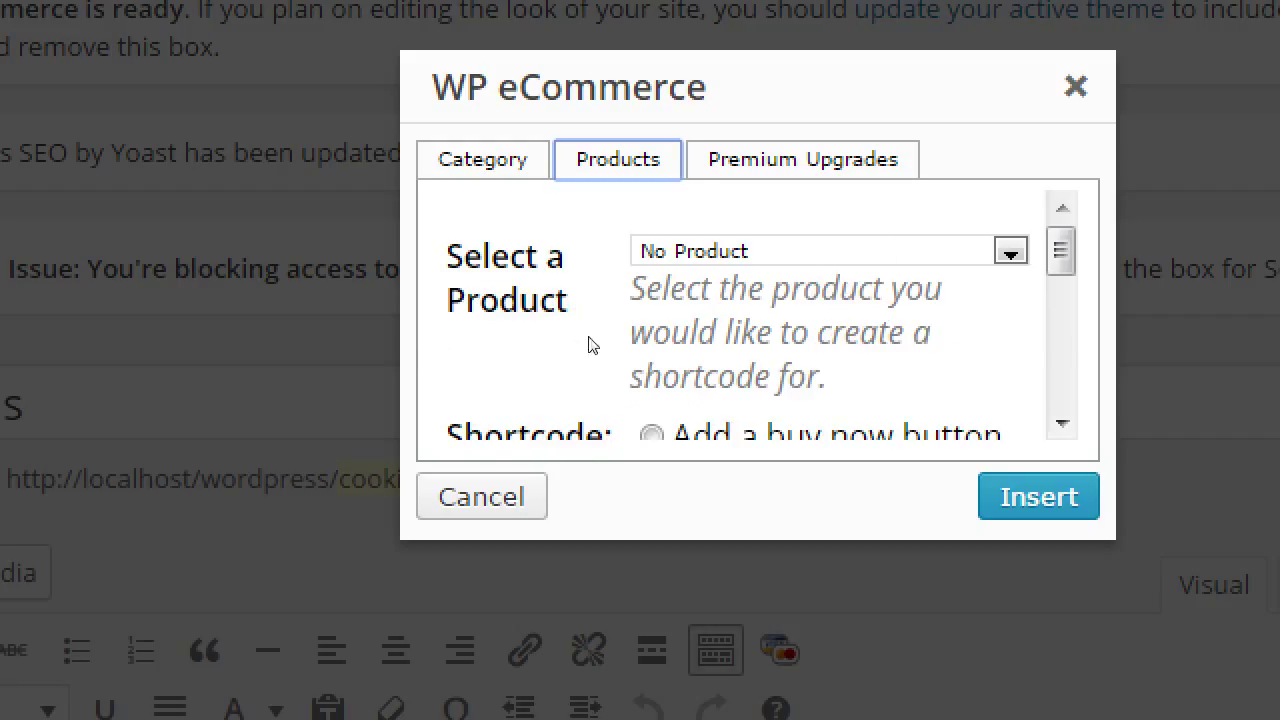
key(Tab)
key(alt+Down)
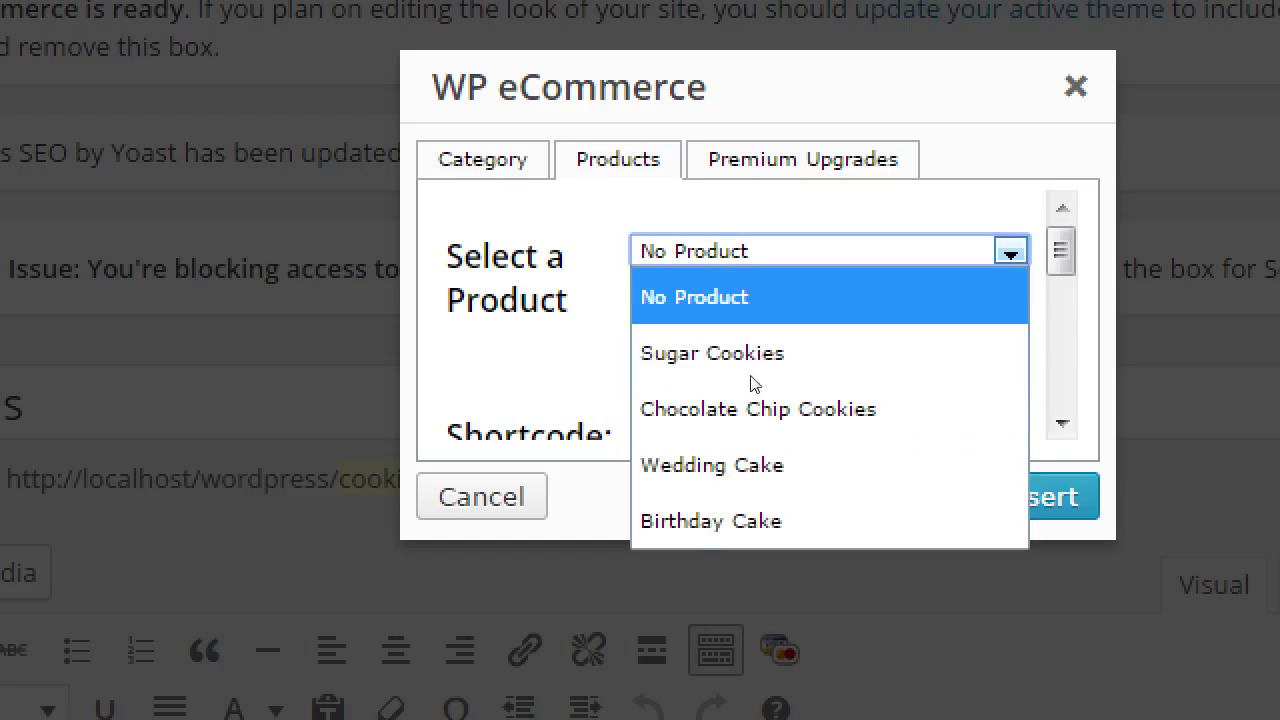
key(Escape)
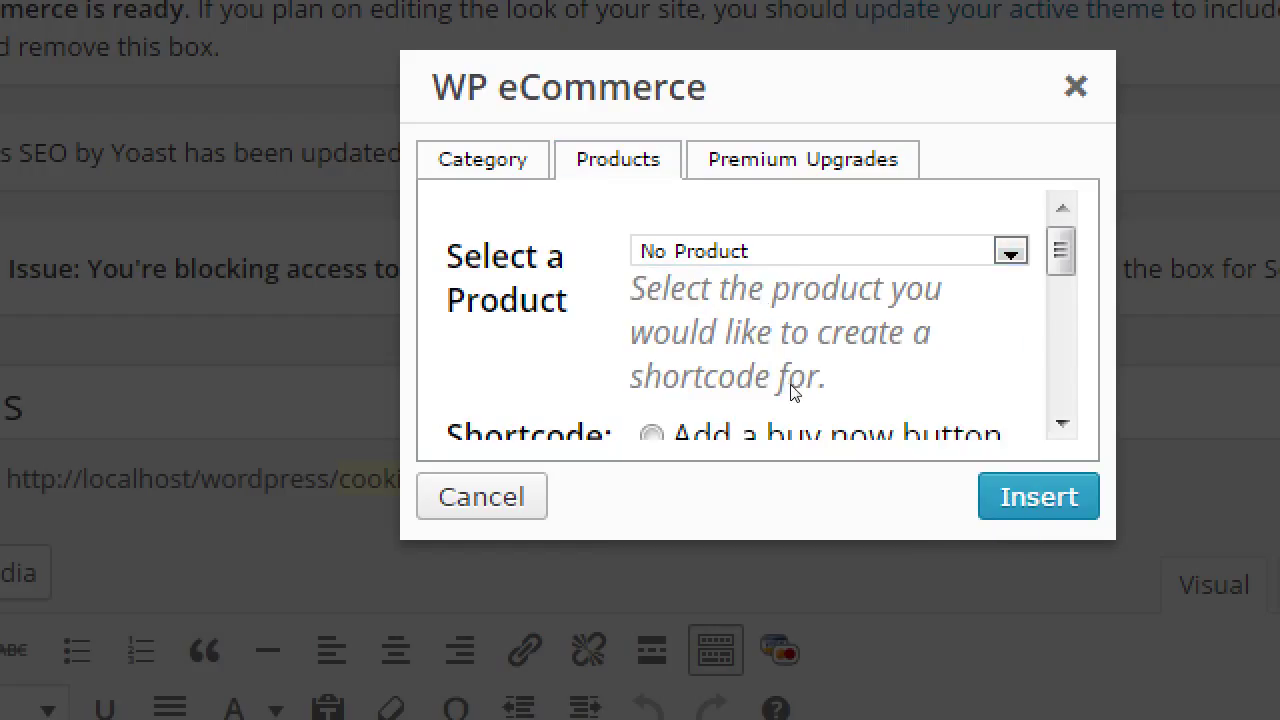
scroll(795, 388, down, 2)
key(shift+Tab)
key(Left)
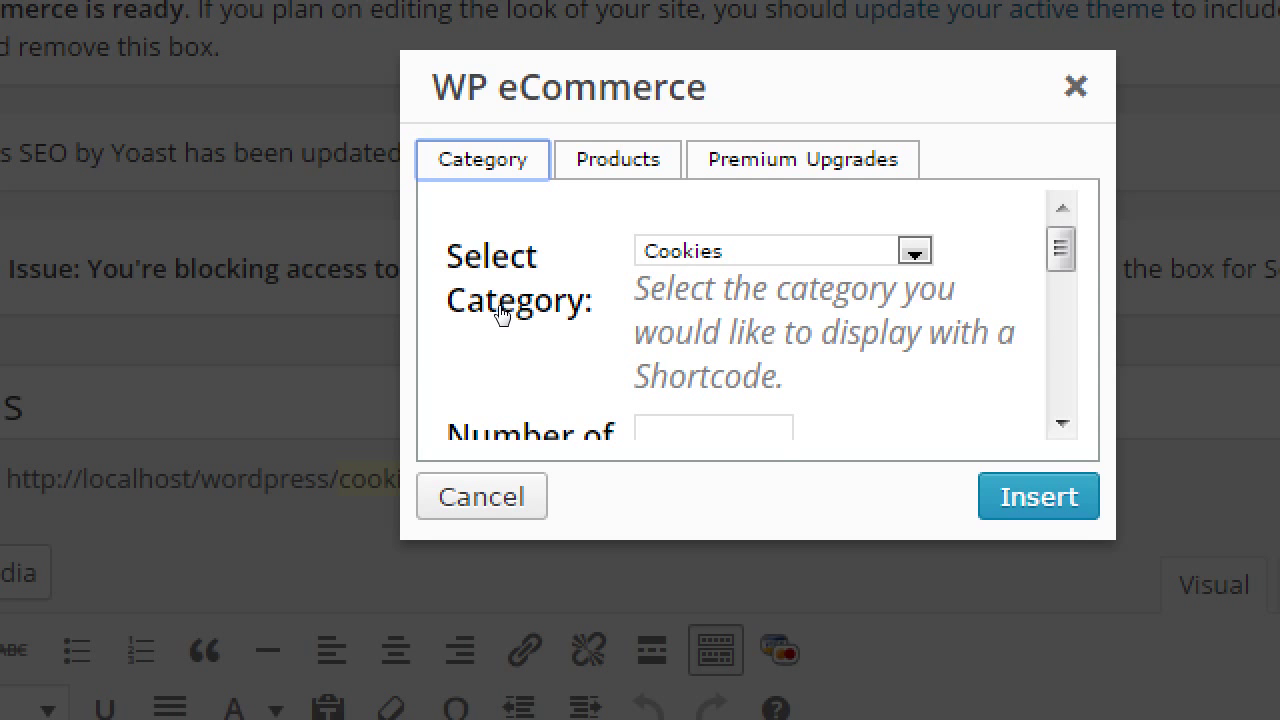
Step: Insert the Cookies category shortcode into the page body and publish the Cookies page
key(Tab)
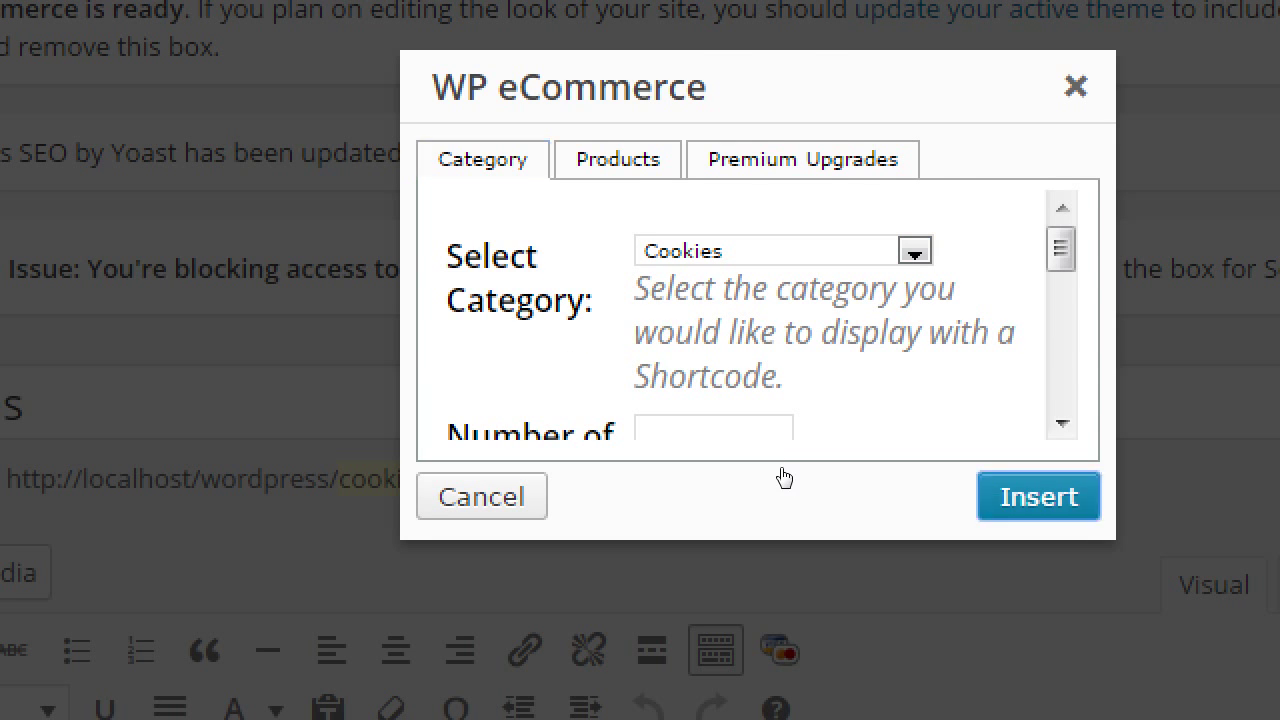
key(Return)
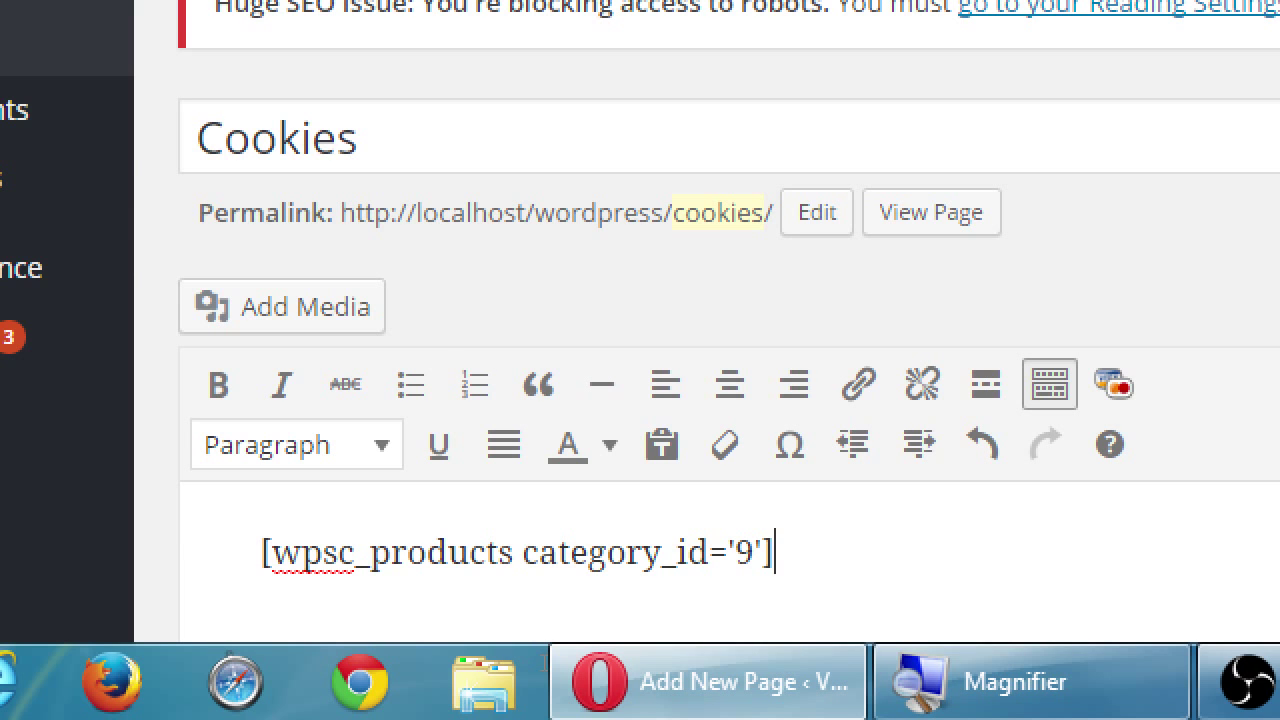
scroll(561, 557, down, 2)
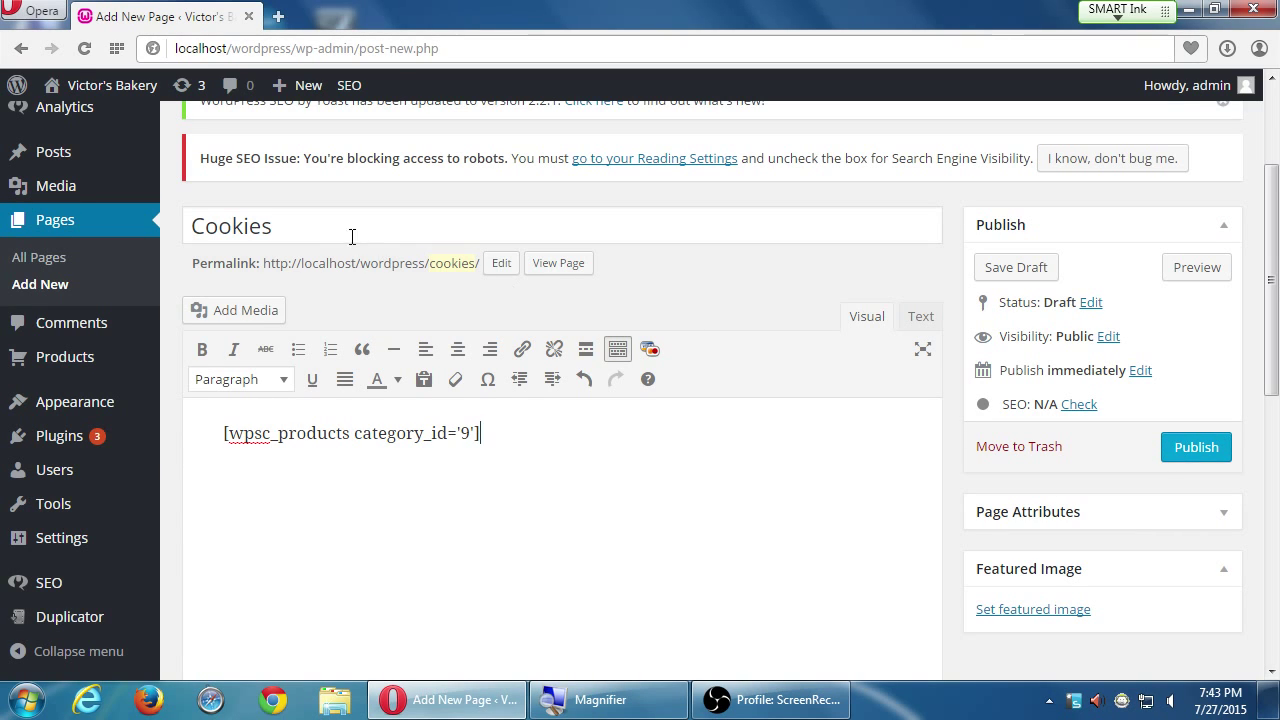
click(311, 218)
drag(530, 462, 137, 437)
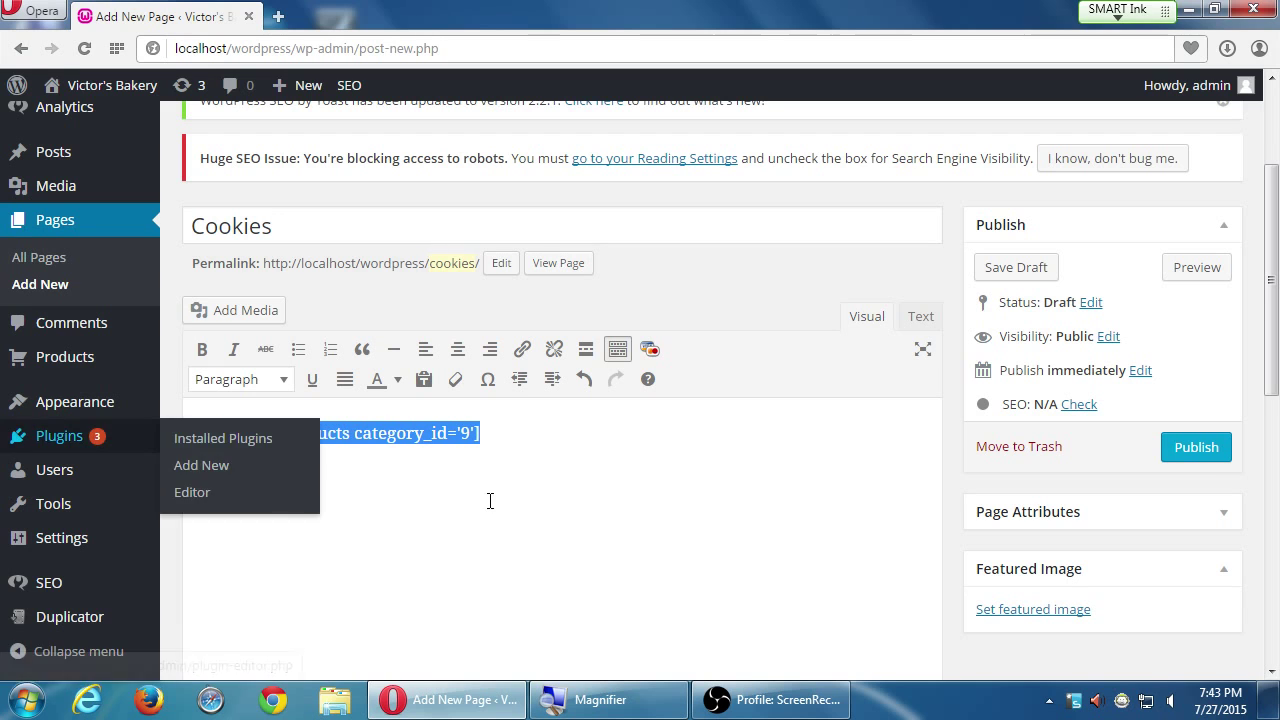
click(1205, 457)
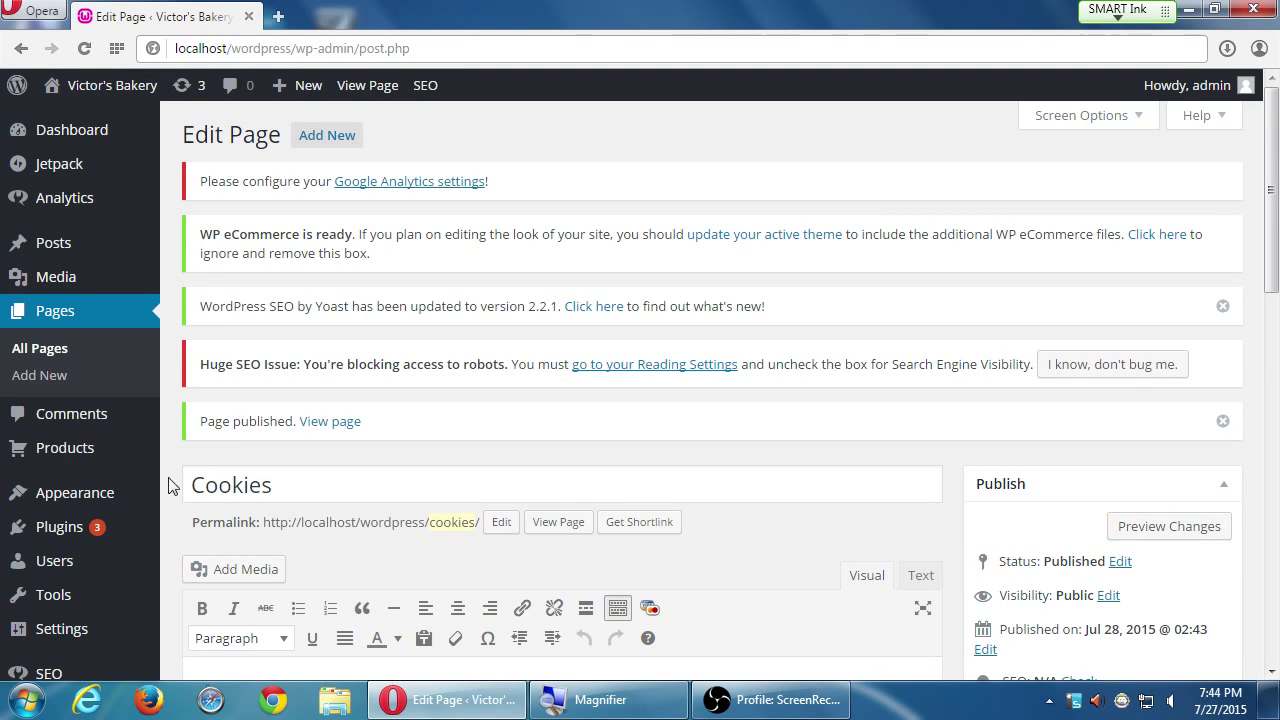
Step: Go to the site's menu editor and add the Cookies page to the Main Menu
mouse_move(130, 492)
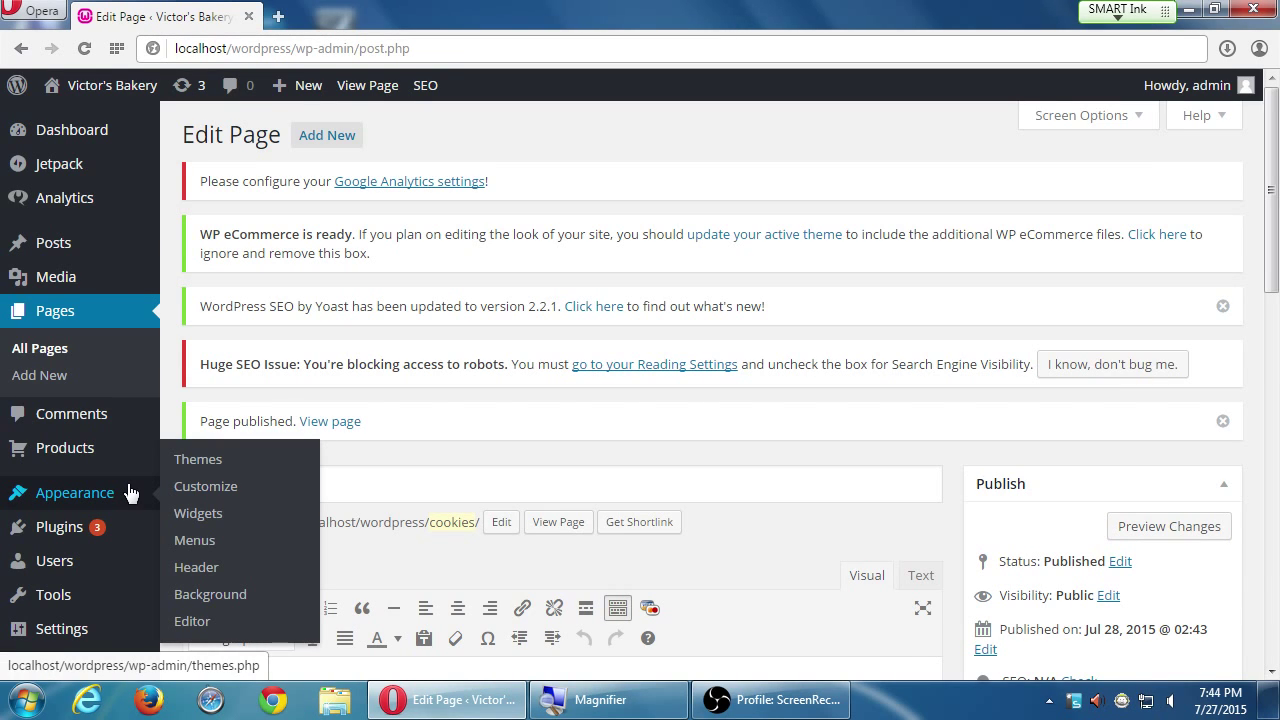
click(205, 547)
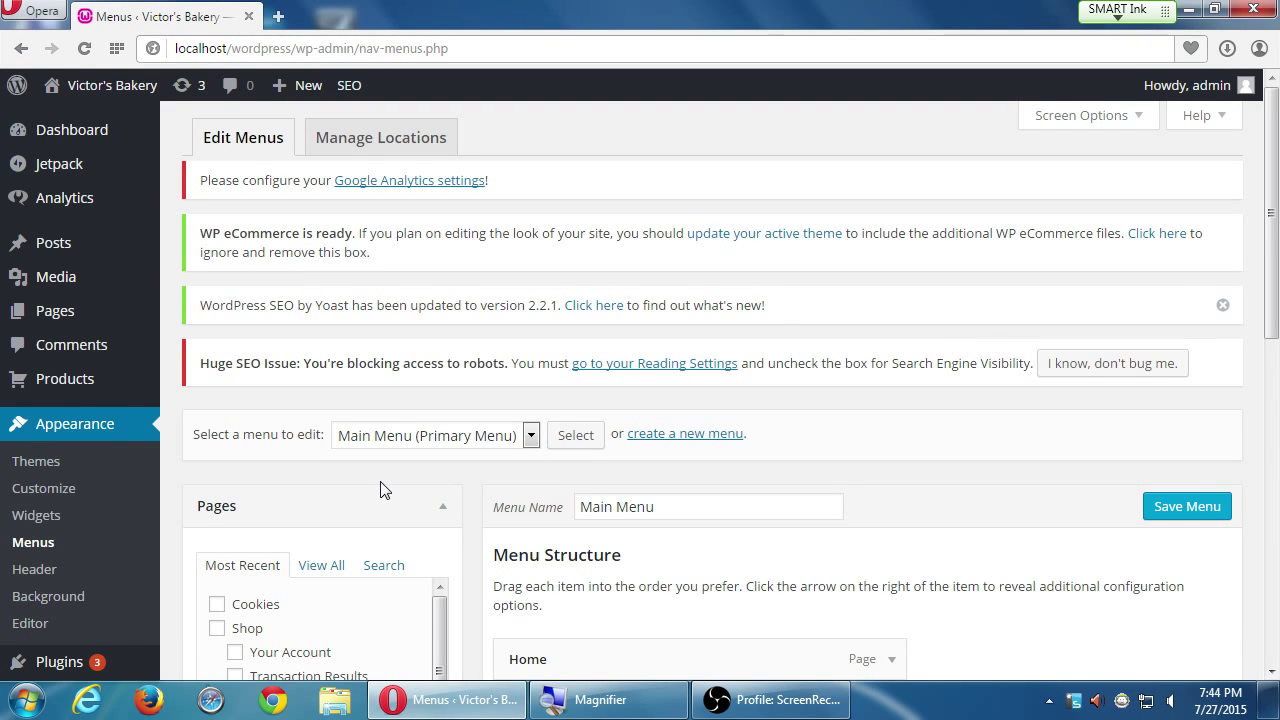
scroll(451, 492, down, 5)
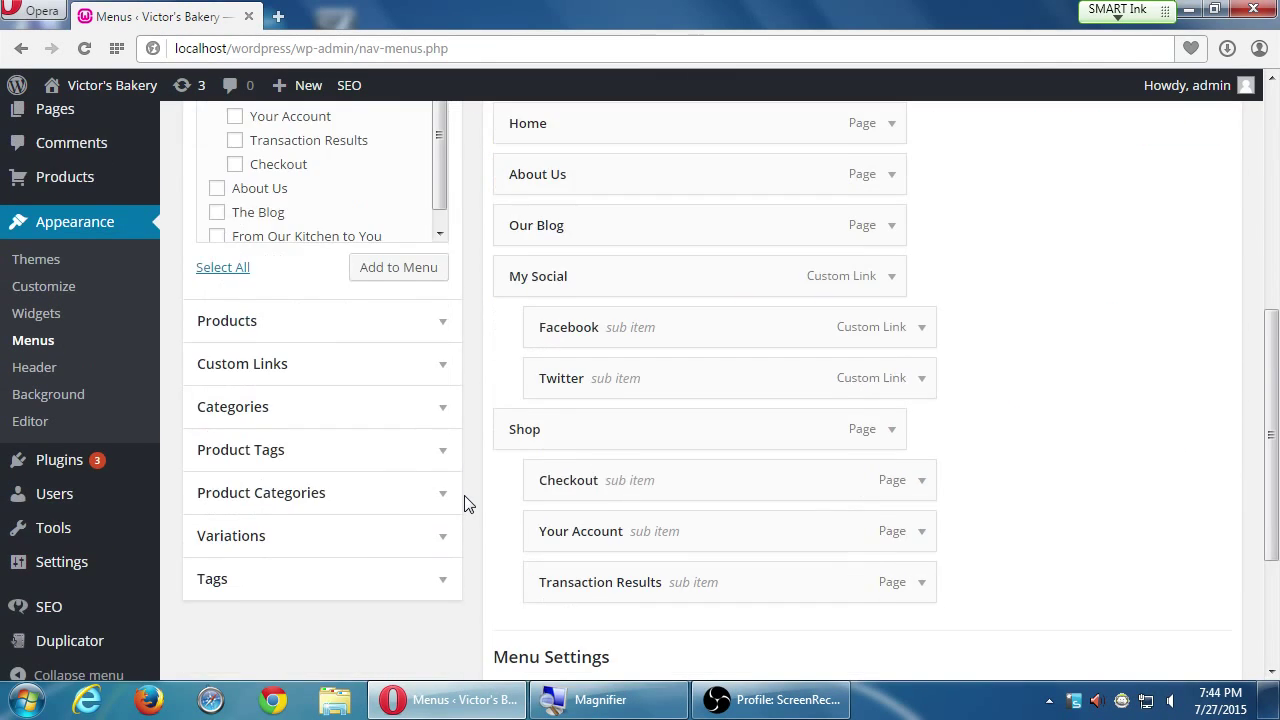
scroll(464, 495, up, 1)
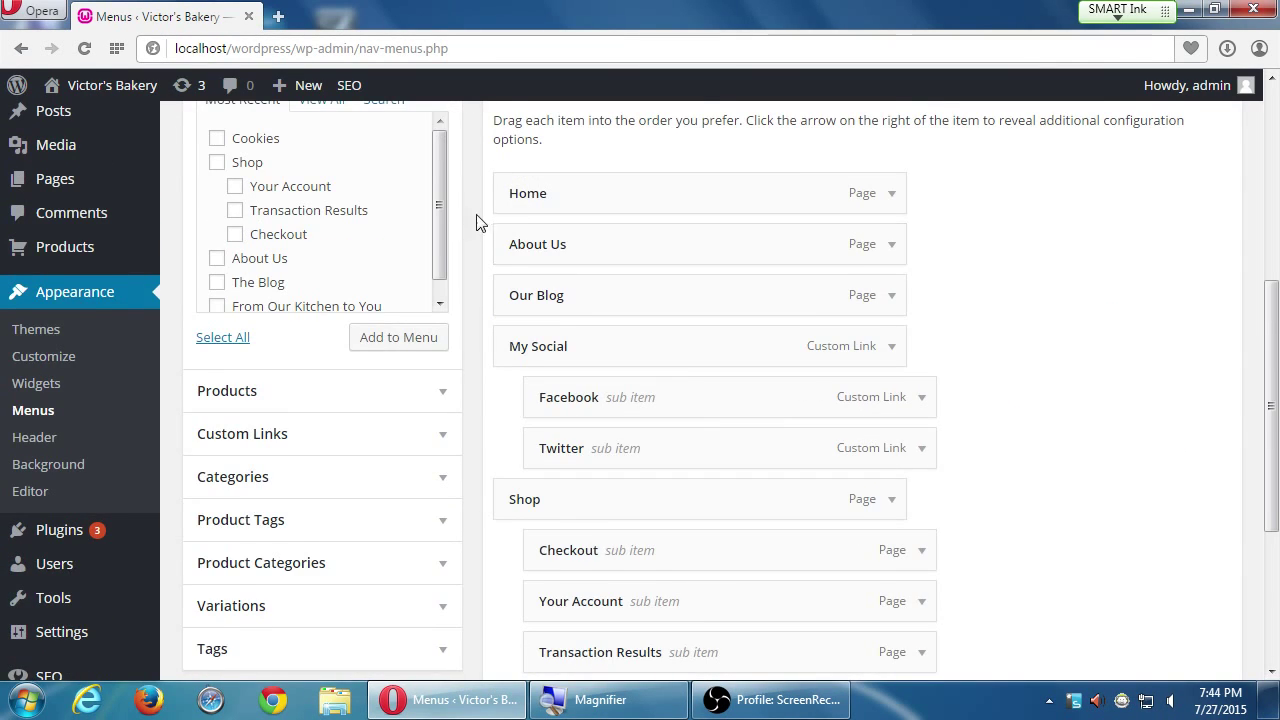
scroll(471, 209, down, 1)
scroll(449, 206, up, 3)
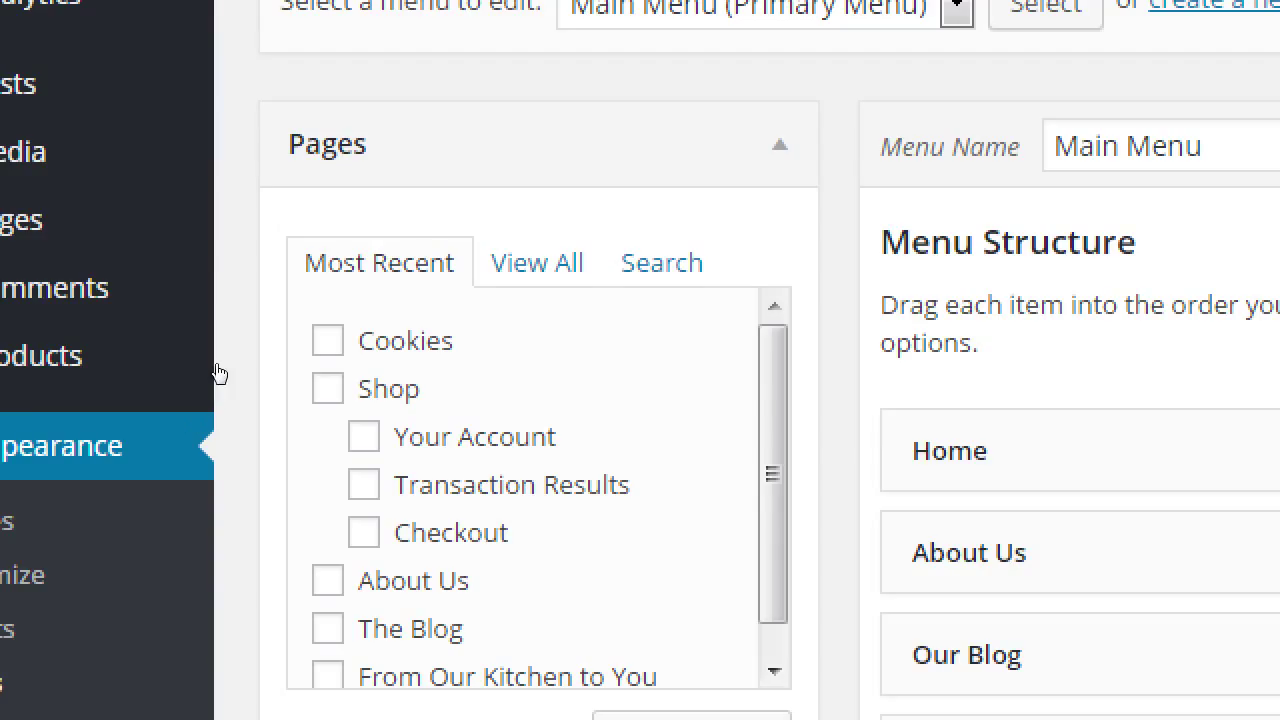
click(370, 342)
scroll(445, 442, down, 1)
scroll(445, 442, down, 3)
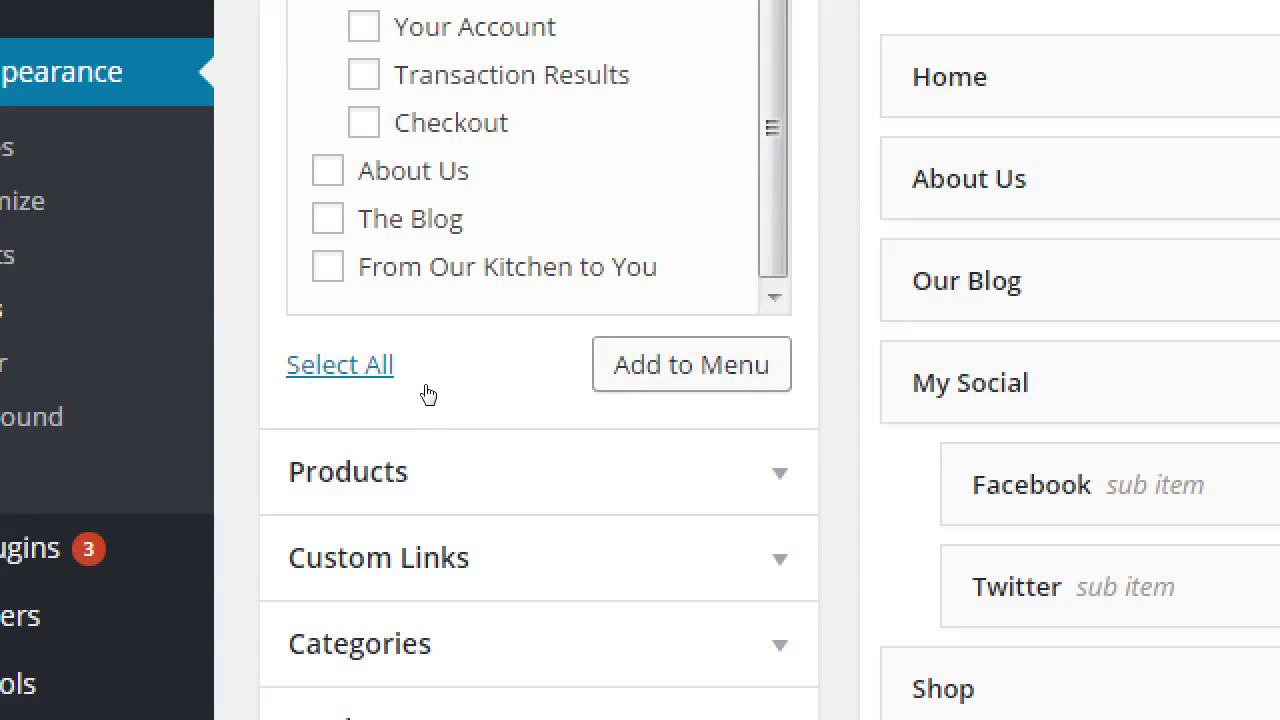
key(Return)
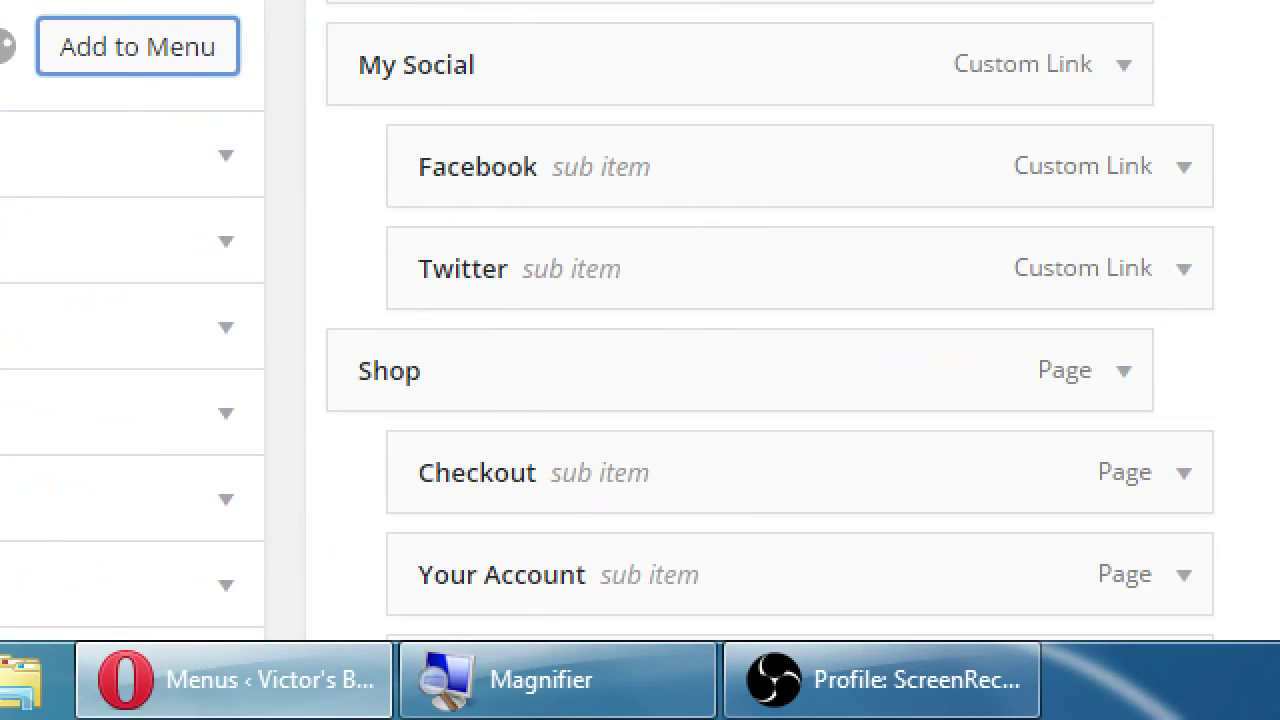
Step: Move the Cookies item under Shop as its first sub item, above Checkout, and save the Main Menu
scroll(754, 546, down, 2)
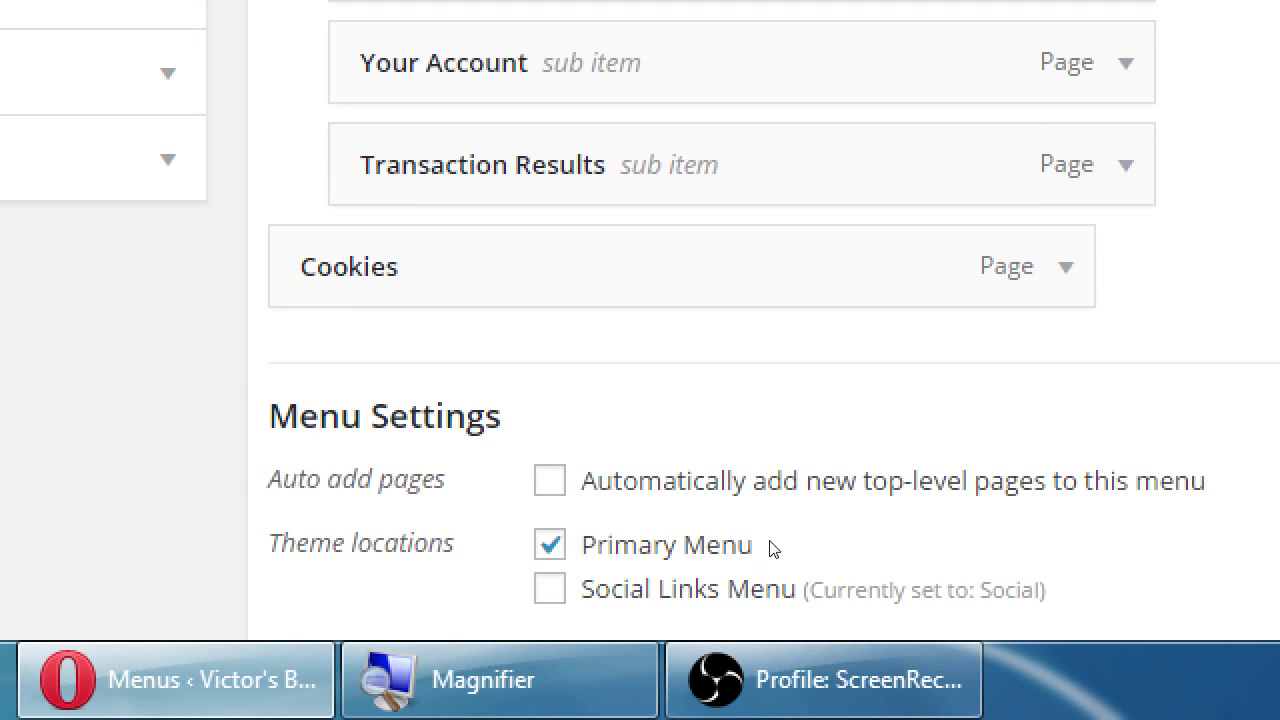
scroll(771, 549, up, 2)
scroll(895, 551, up, 1)
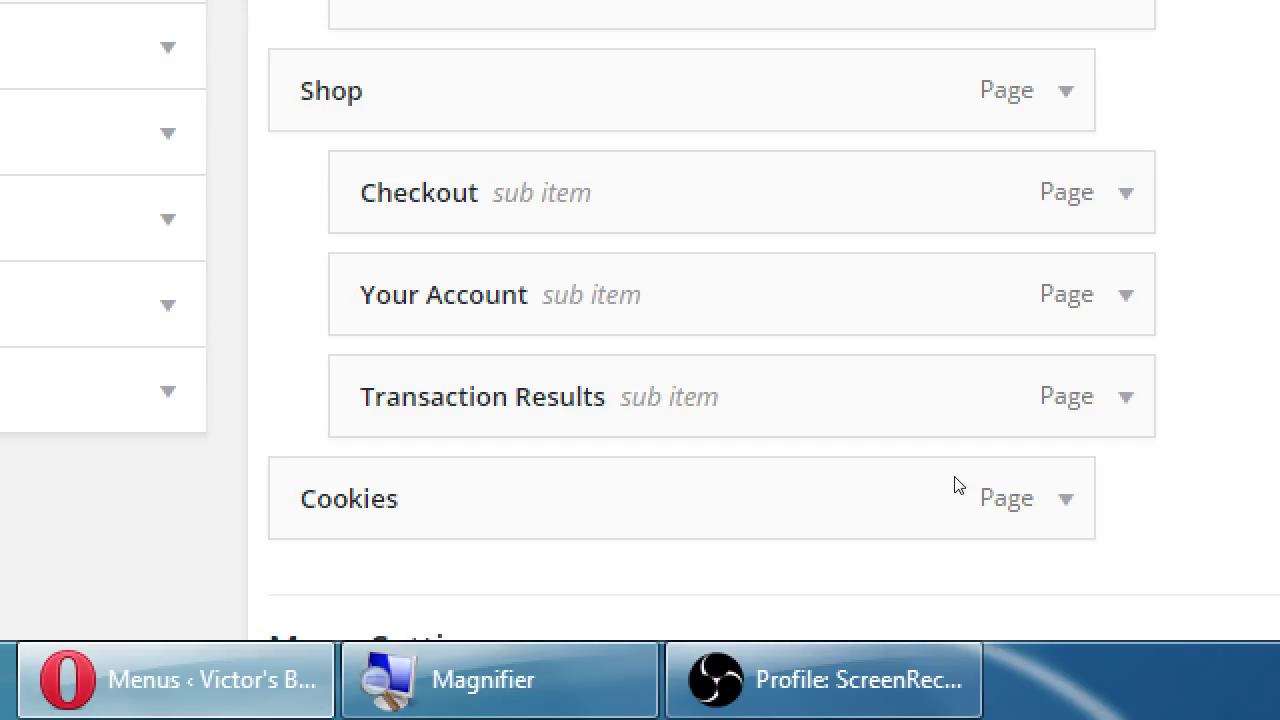
drag(943, 486, 569, 458)
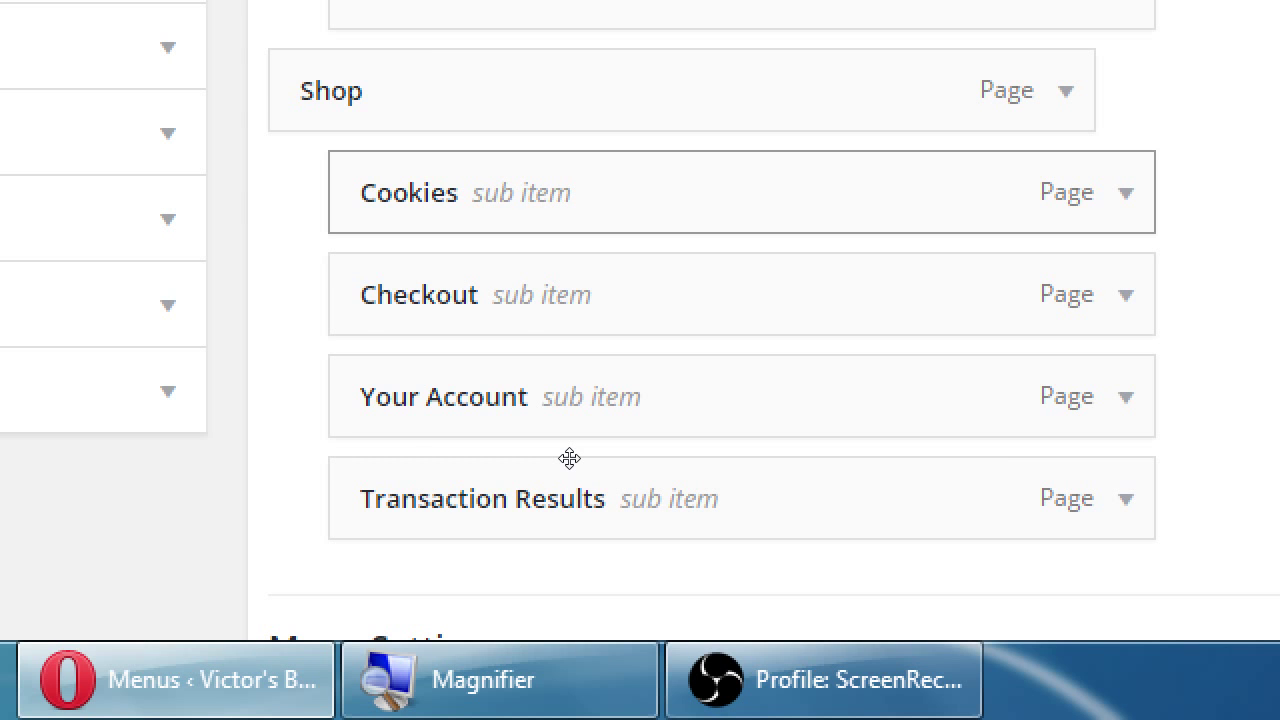
scroll(1137, 303, up, 5)
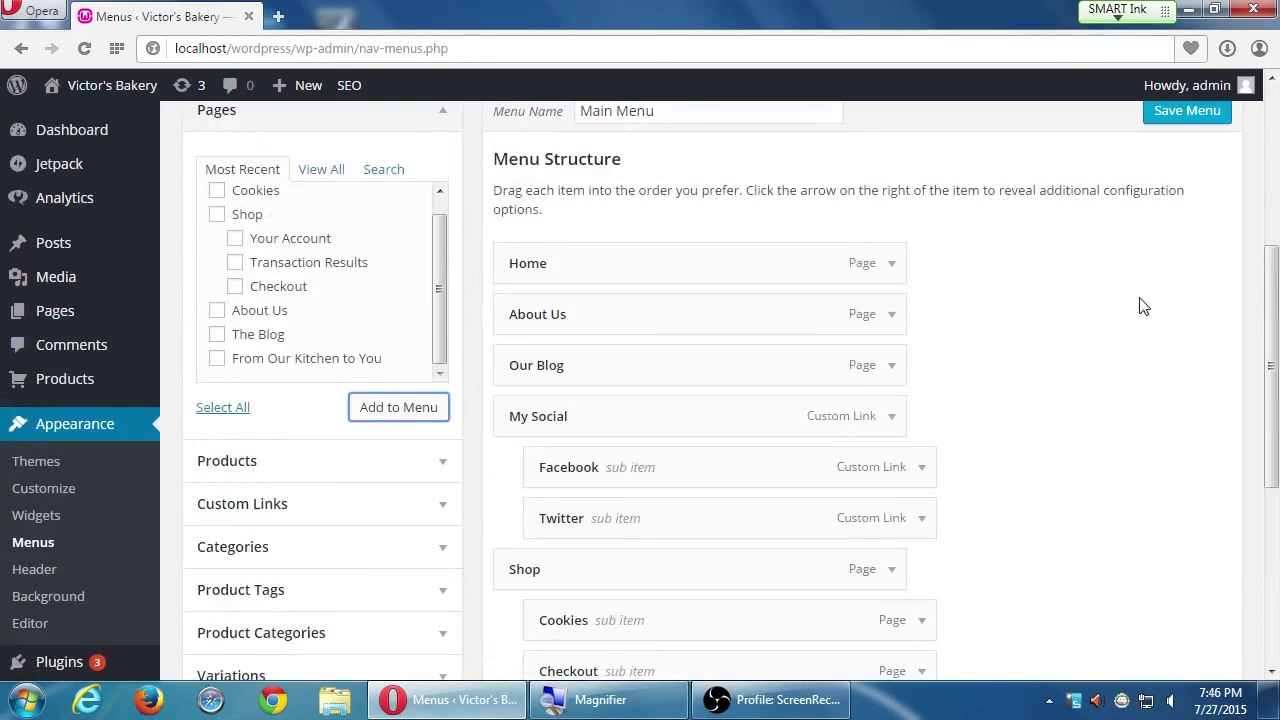
click(1222, 224)
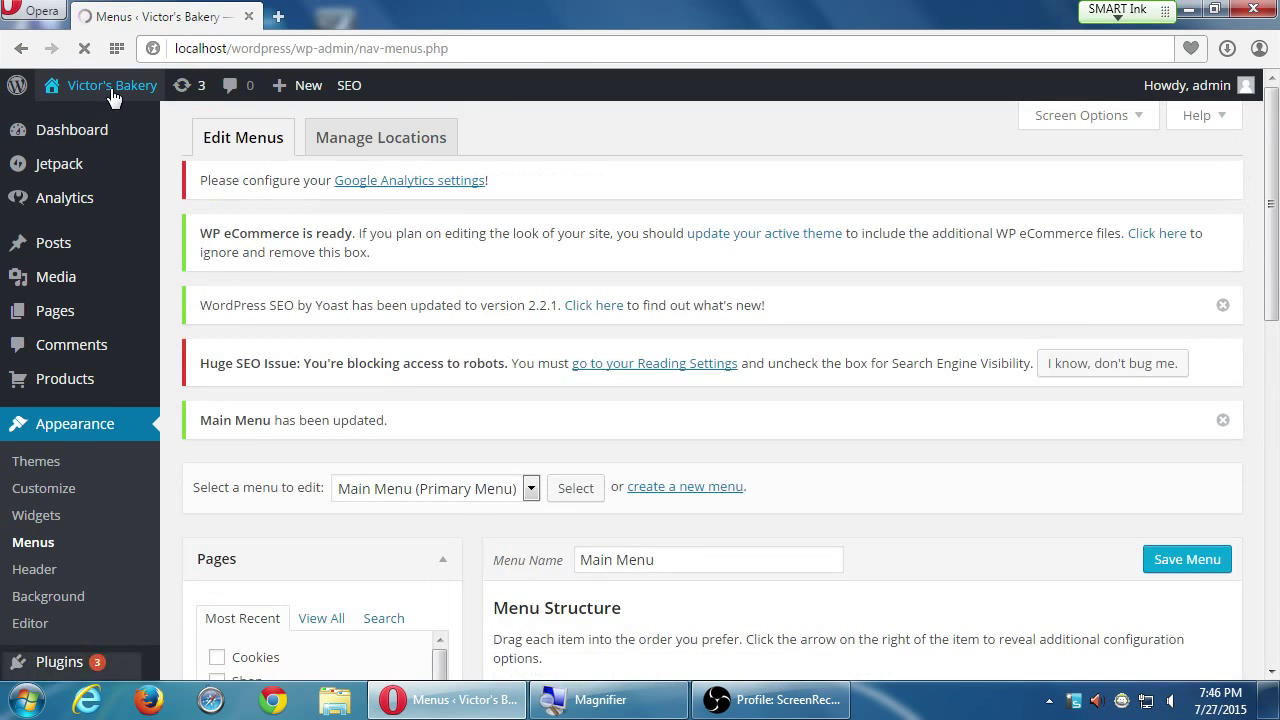
Step: Visit the live site, expand the Shop submenu and follow its Cookies entry to view the new page
click(111, 88)
scroll(220, 503, down, 1)
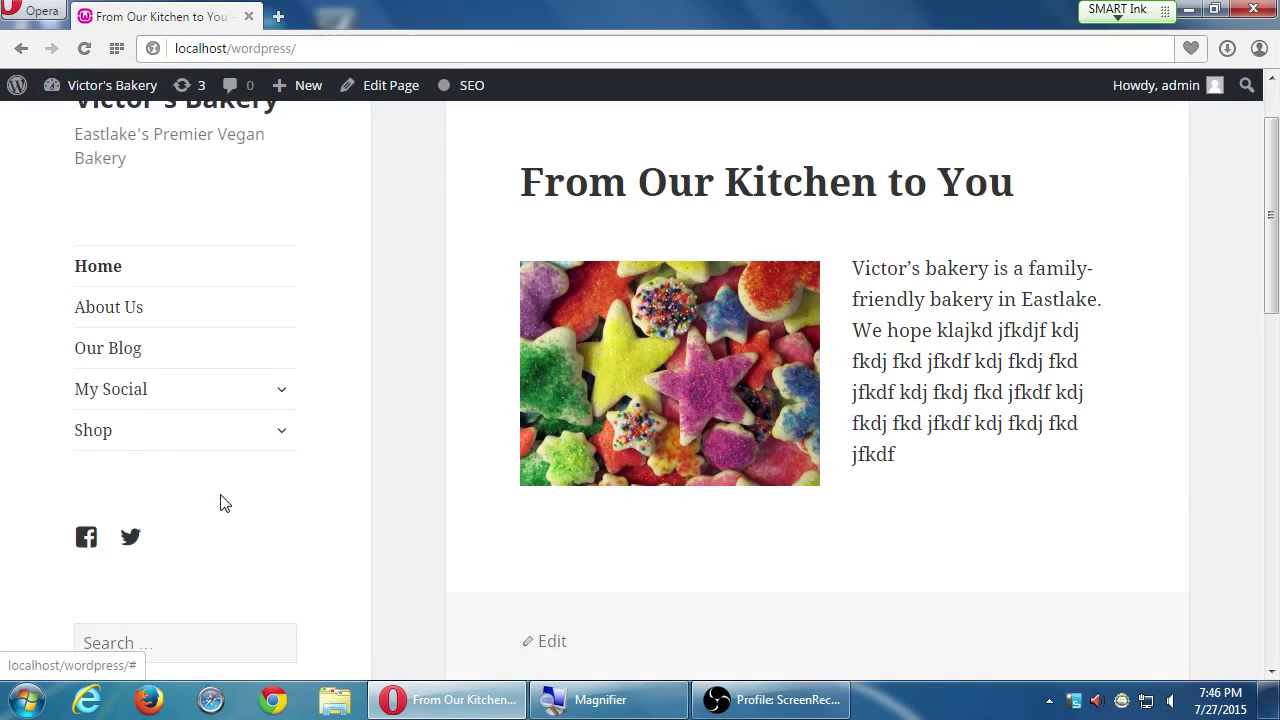
click(282, 431)
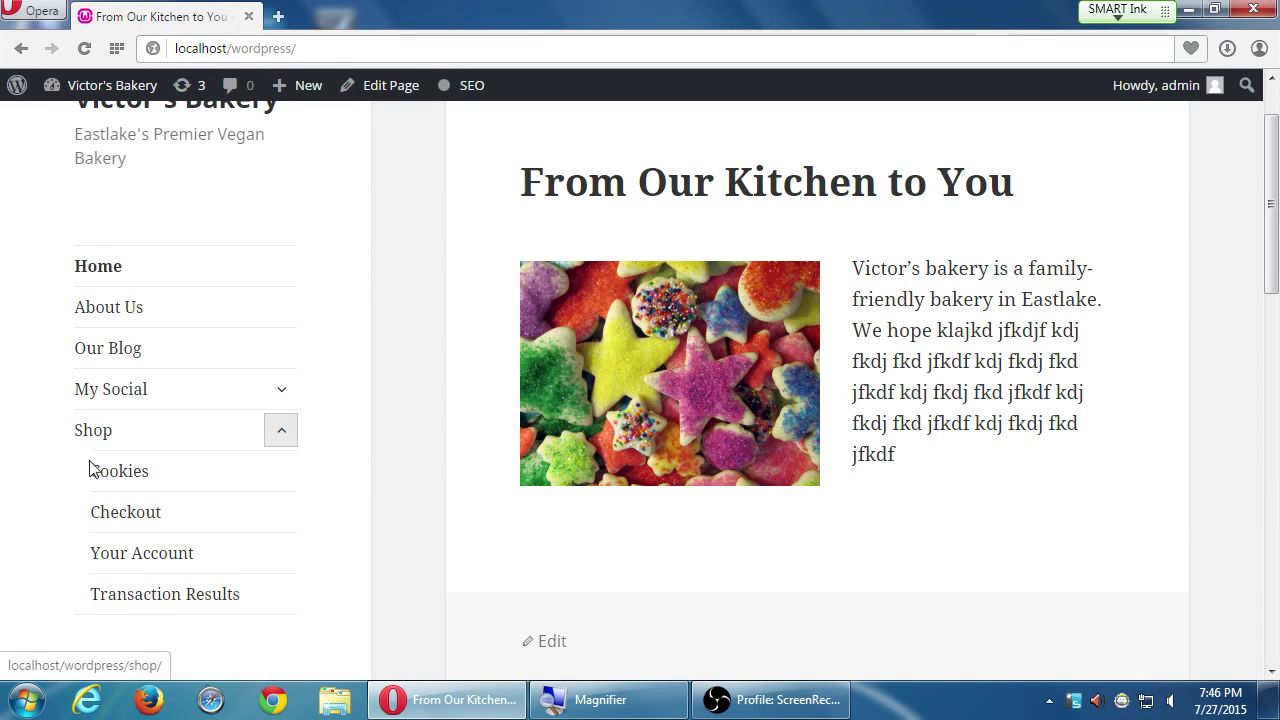
click(110, 482)
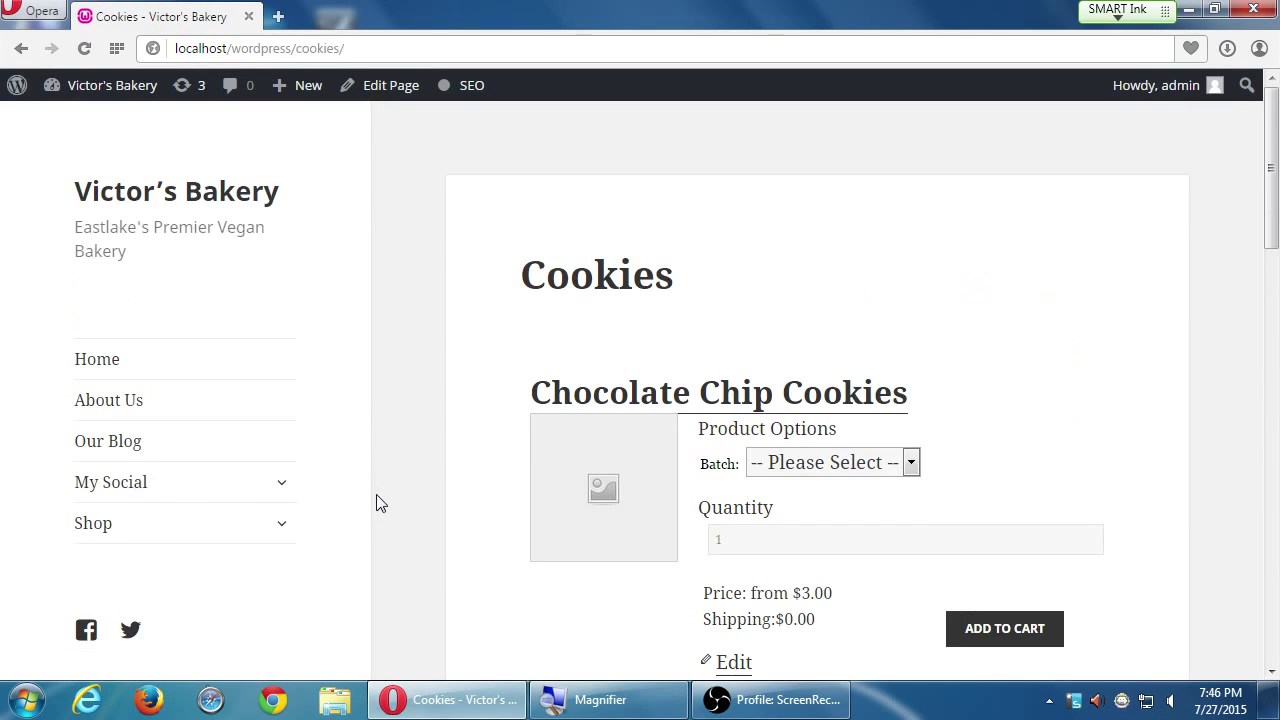
Step: Examine the live Cookies page from its product listings down to the Leave a Reply comment form
scroll(385, 503, down, 1)
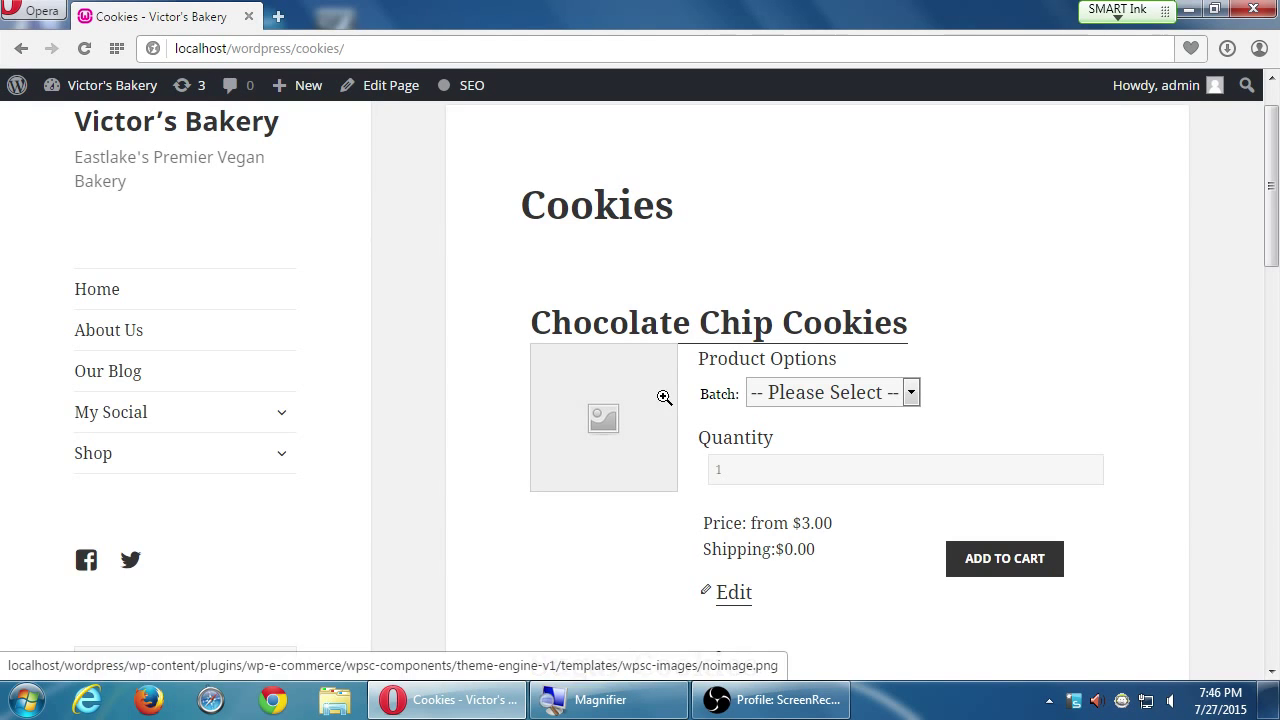
scroll(375, 268, down, 6)
scroll(381, 275, down, 2)
scroll(385, 274, up, 5)
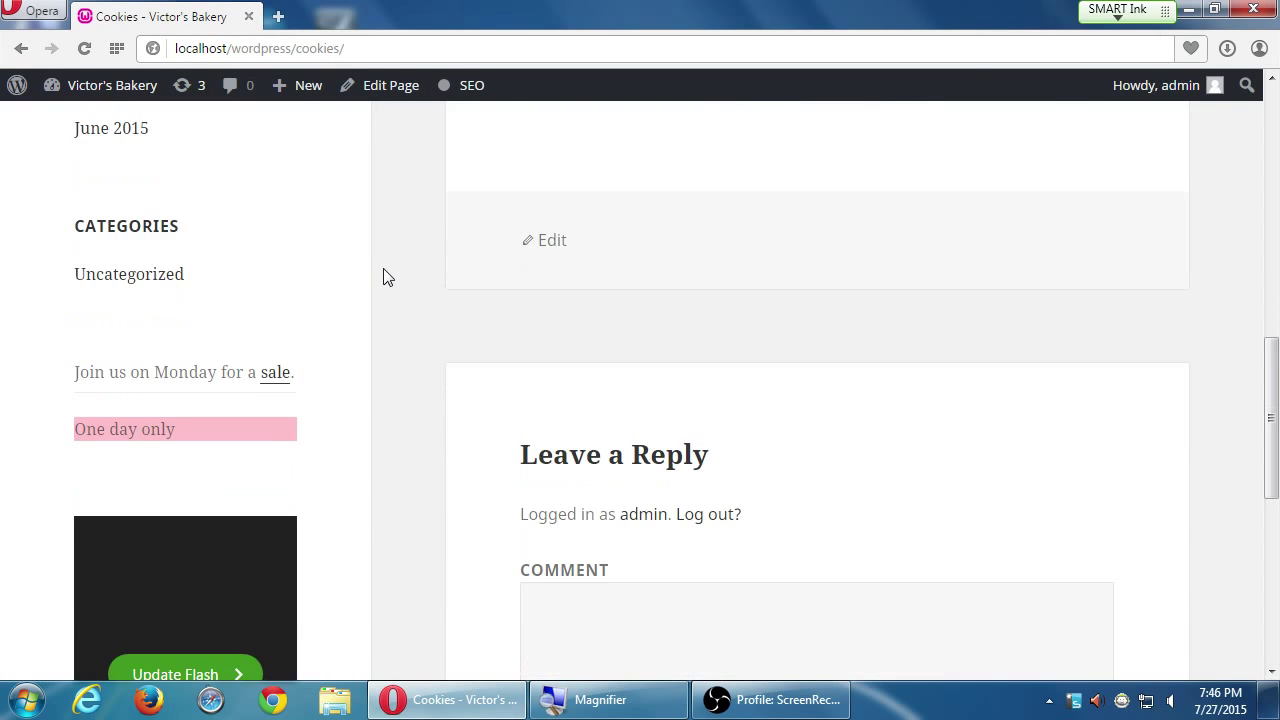
scroll(393, 276, down, 8)
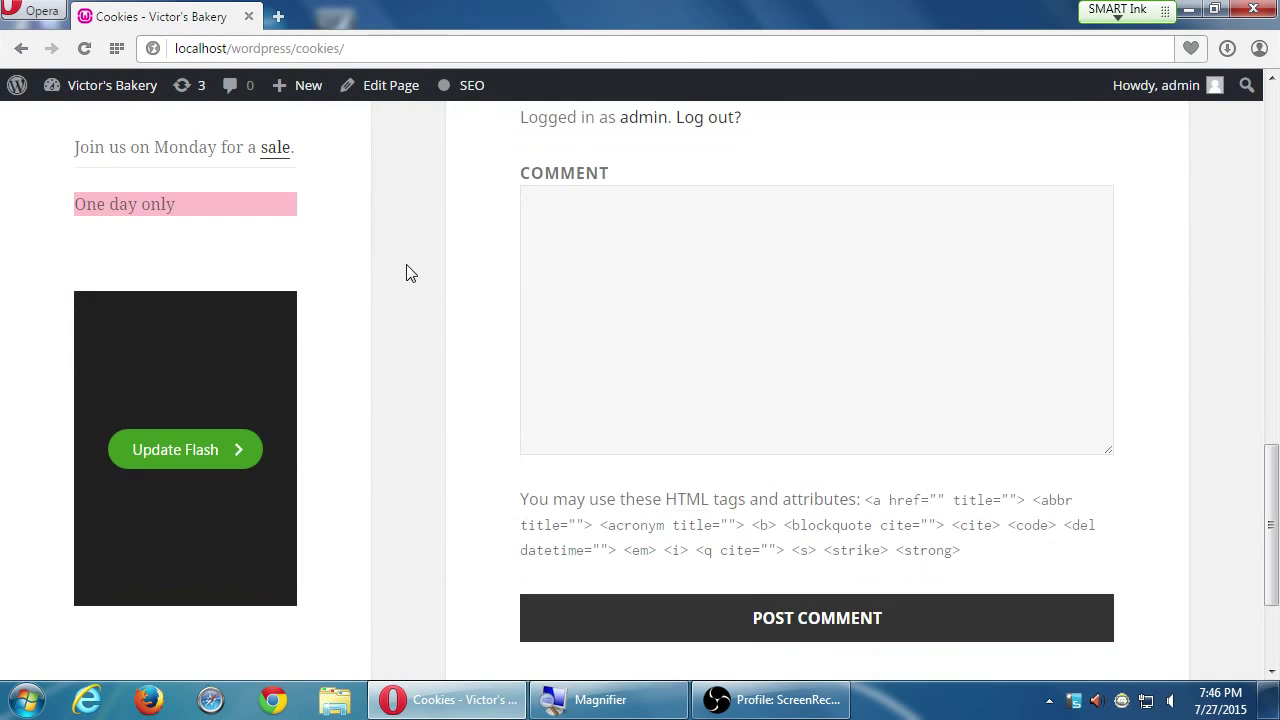
scroll(406, 271, up, 12)
scroll(415, 273, up, 2)
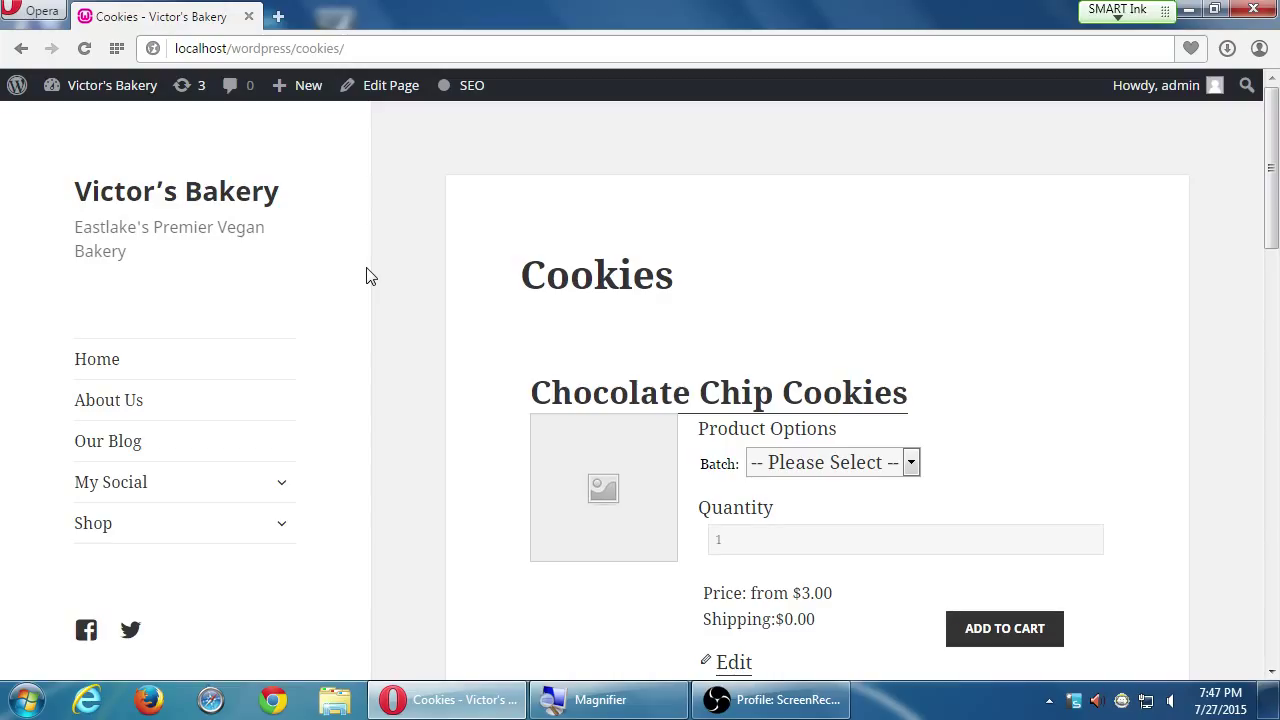
scroll(492, 280, down, 1)
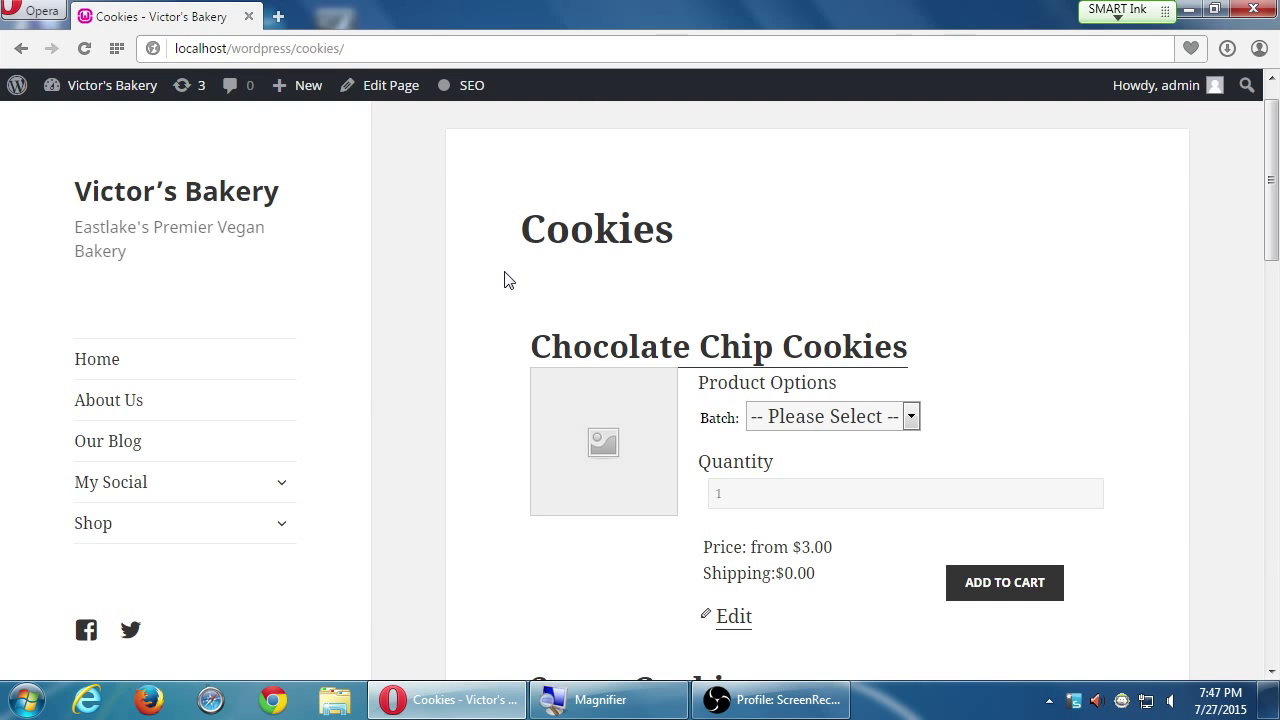
scroll(505, 280, down, 5)
scroll(505, 280, down, 6)
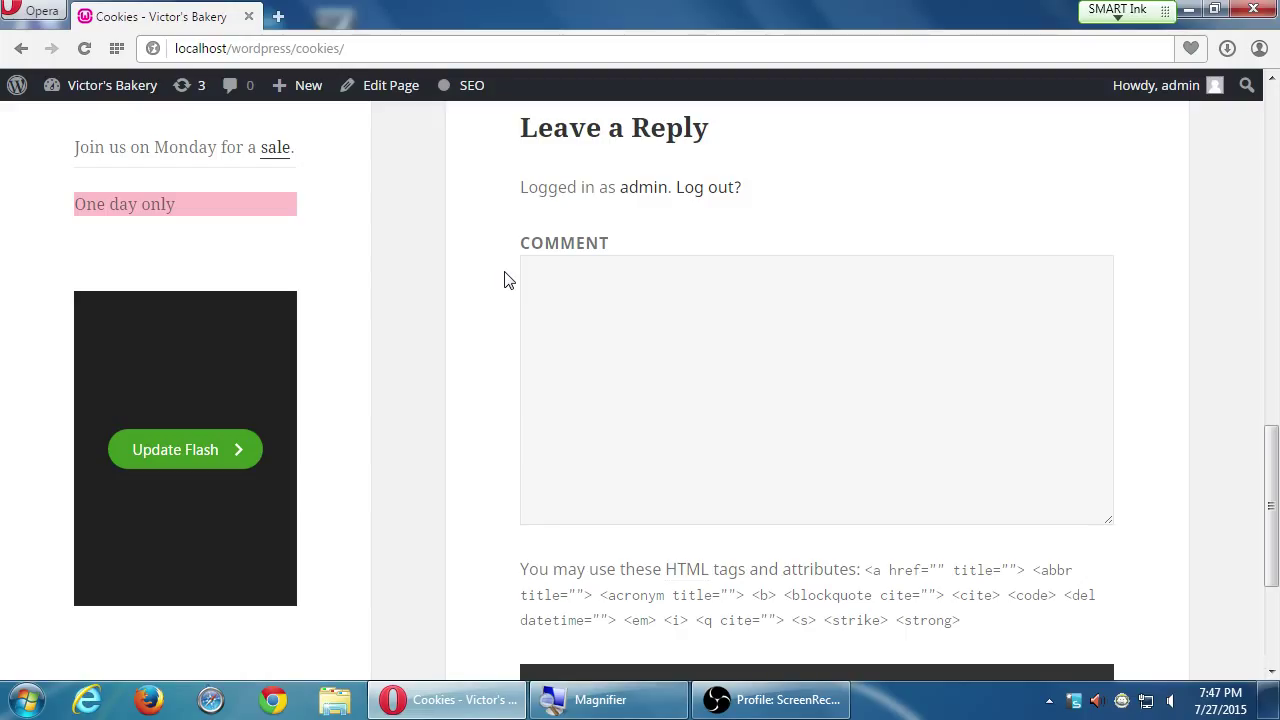
scroll(505, 280, up, 6)
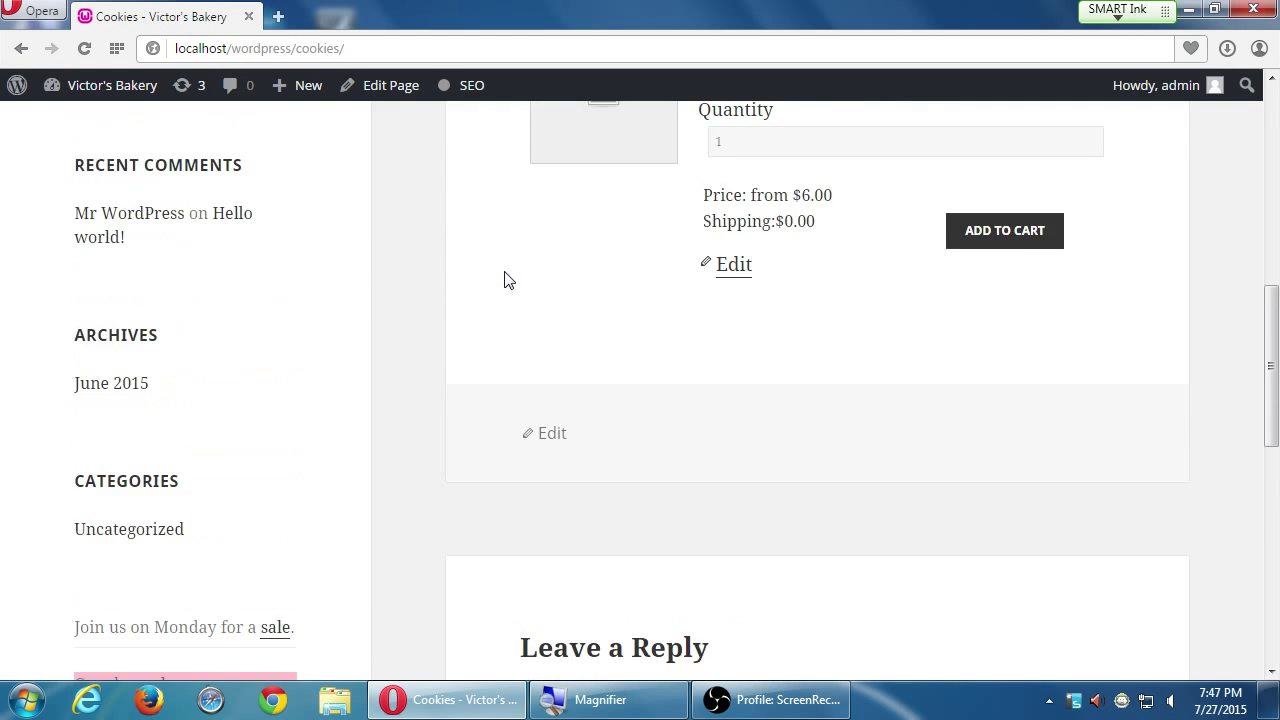
scroll(505, 280, up, 7)
scroll(505, 280, down, 1)
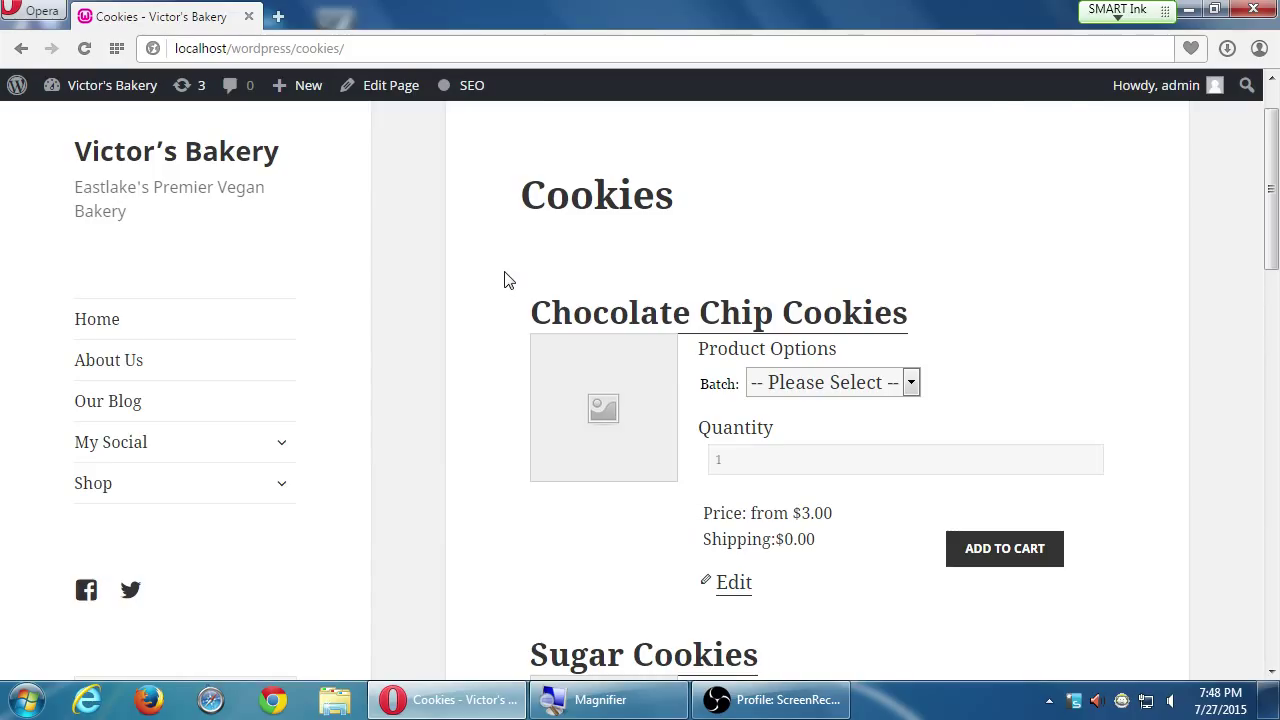
scroll(504, 279, down, 10)
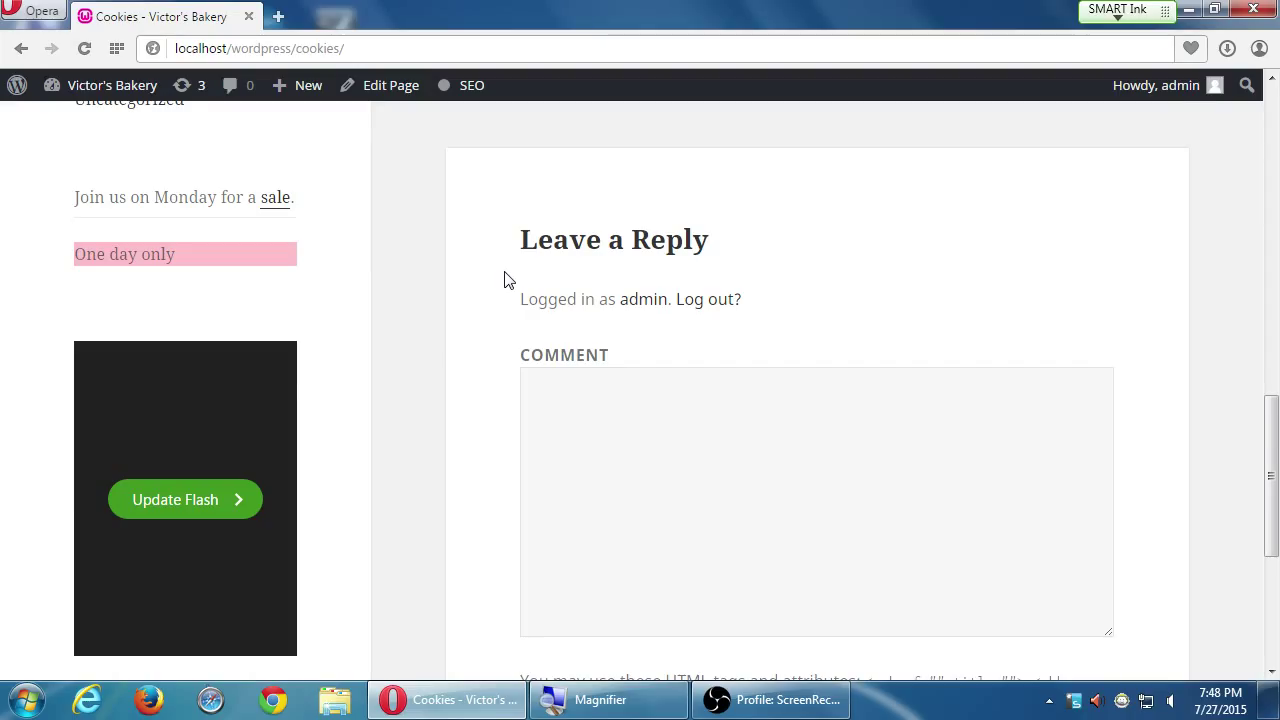
scroll(504, 279, up, 1)
scroll(504, 279, up, 3)
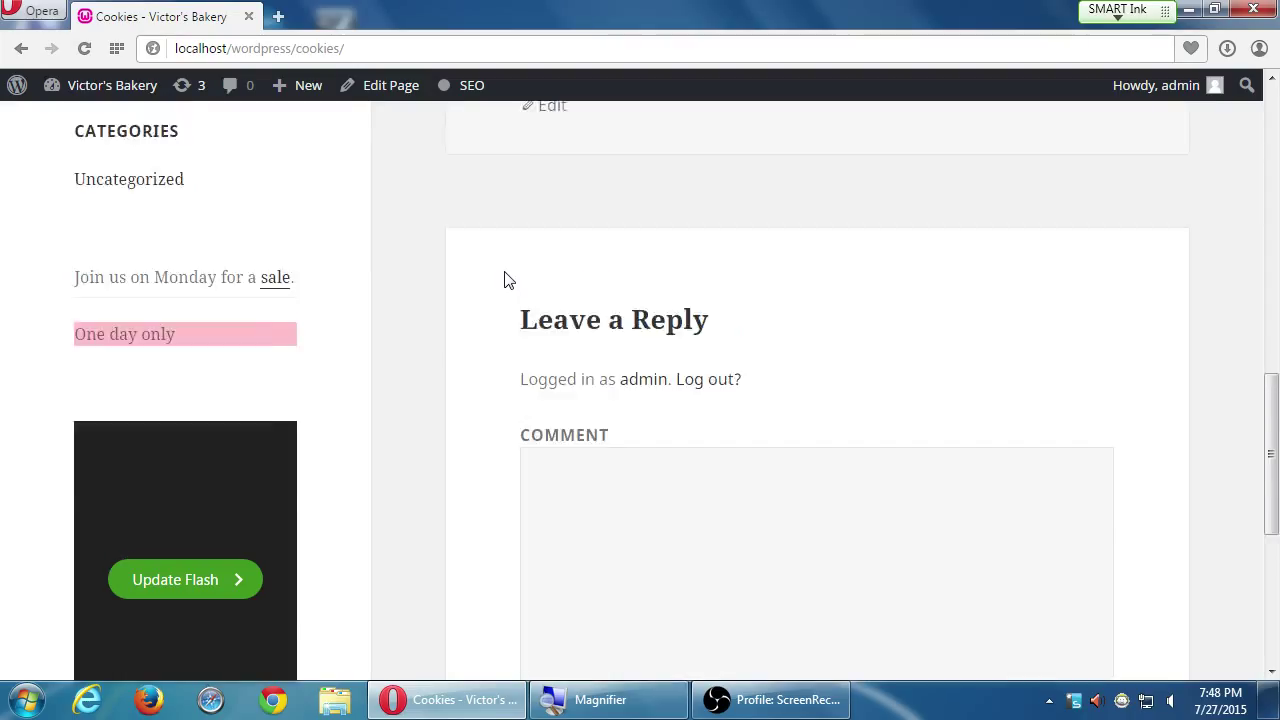
scroll(504, 279, down, 2)
scroll(504, 279, down, 3)
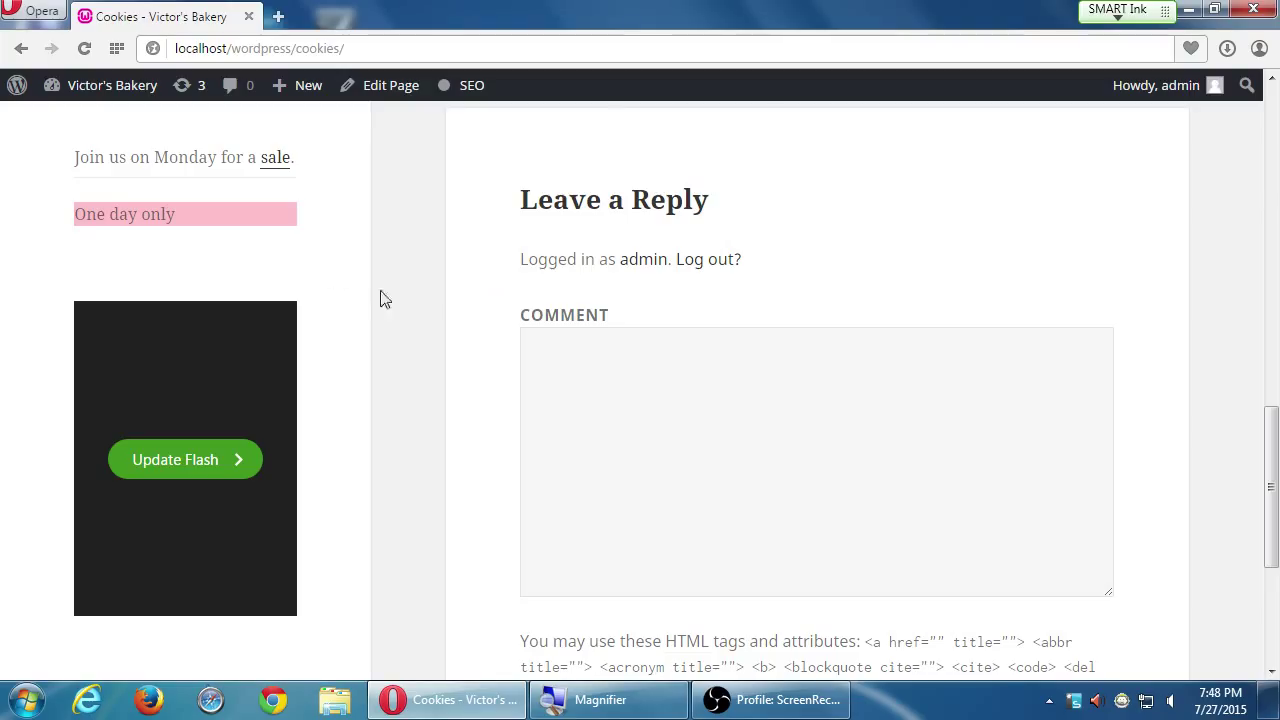
Step: Return to the site's dashboard and list all pages to find the Cookies page
mouse_move(140, 106)
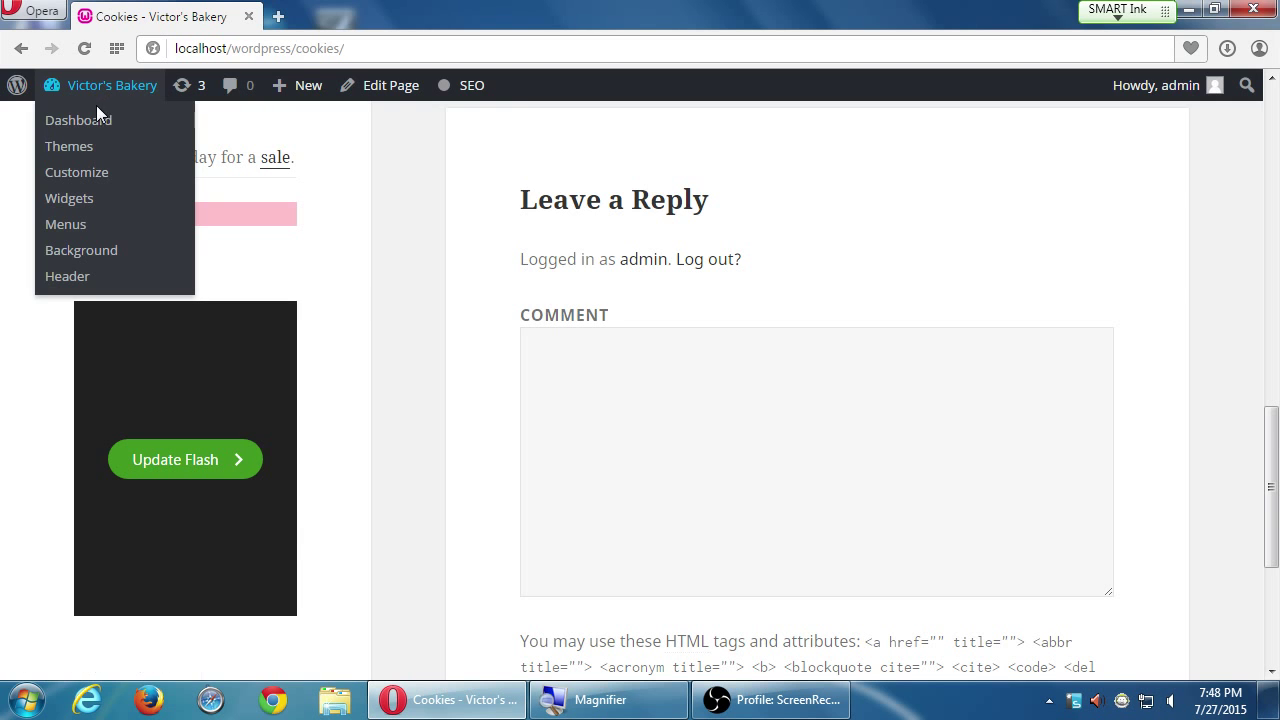
click(95, 120)
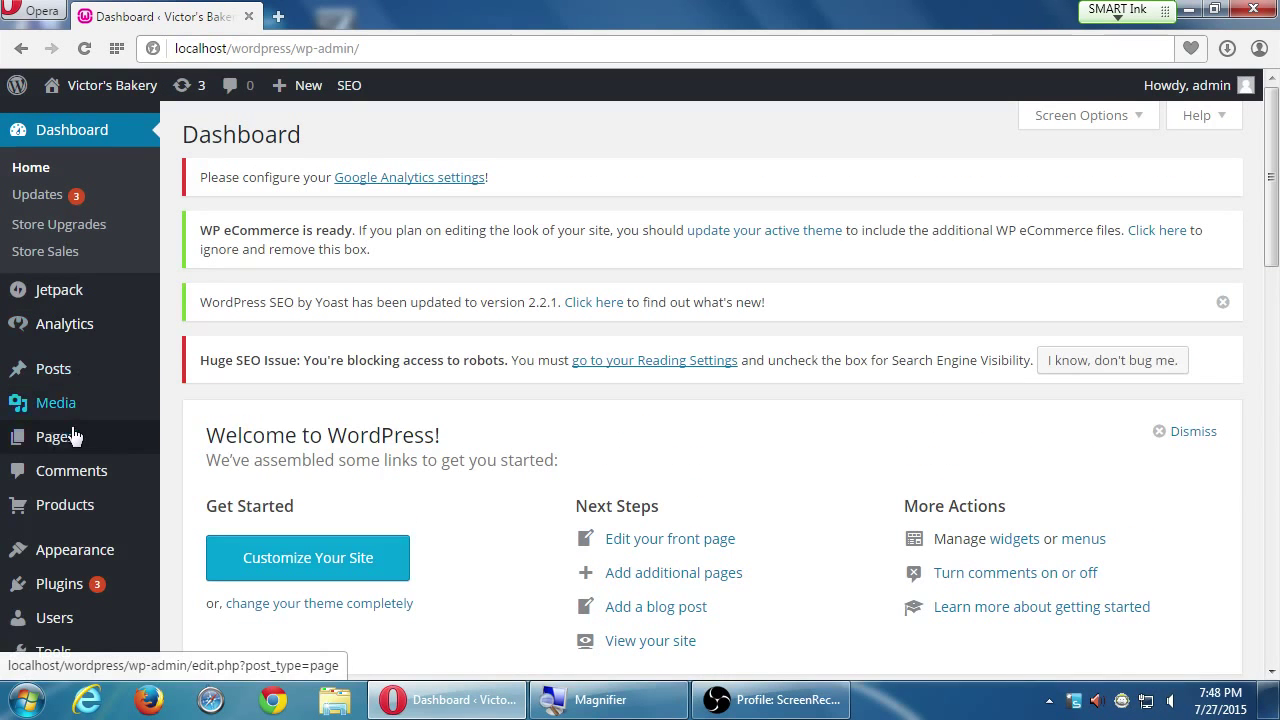
mouse_move(66, 438)
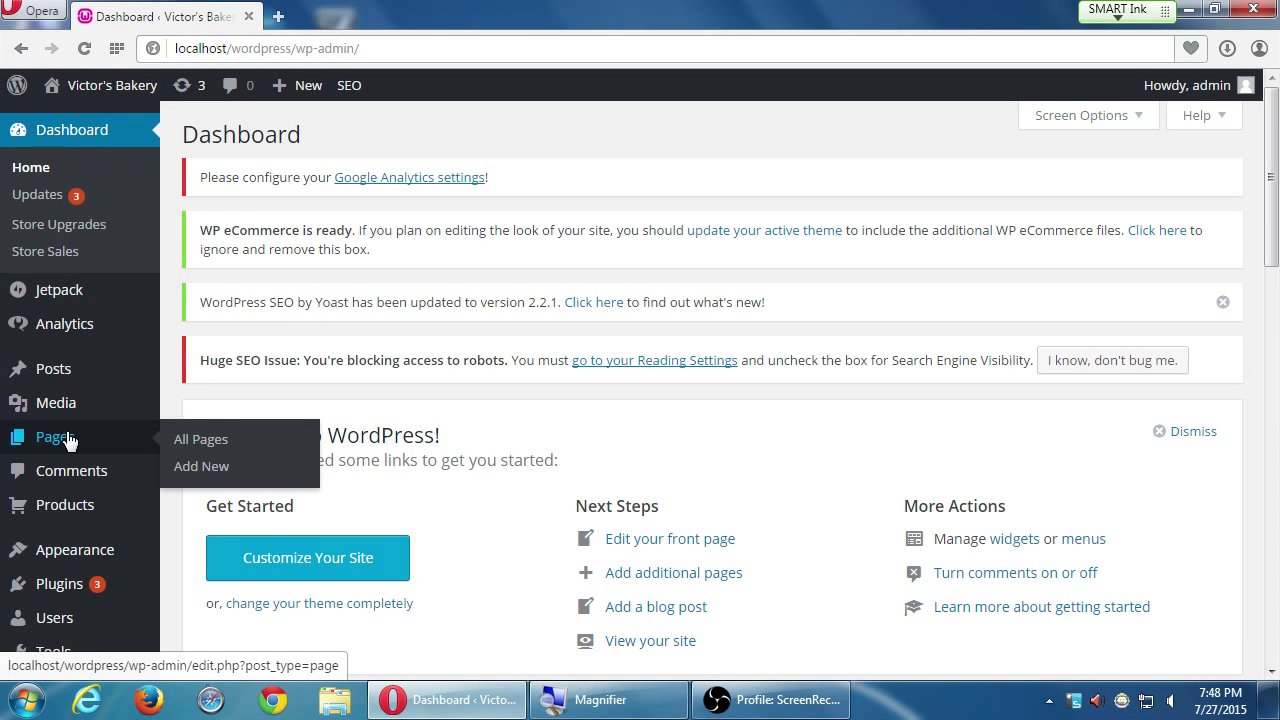
click(66, 438)
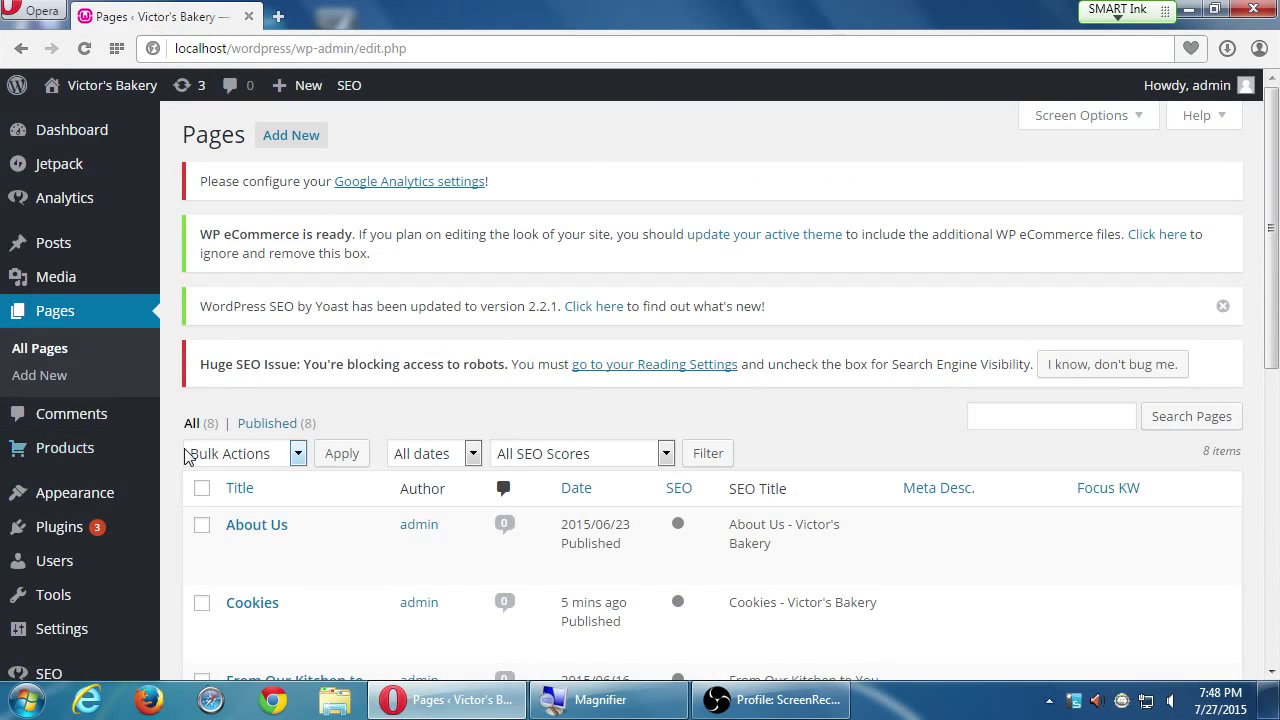
scroll(184, 455, down, 3)
scroll(195, 457, up, 1)
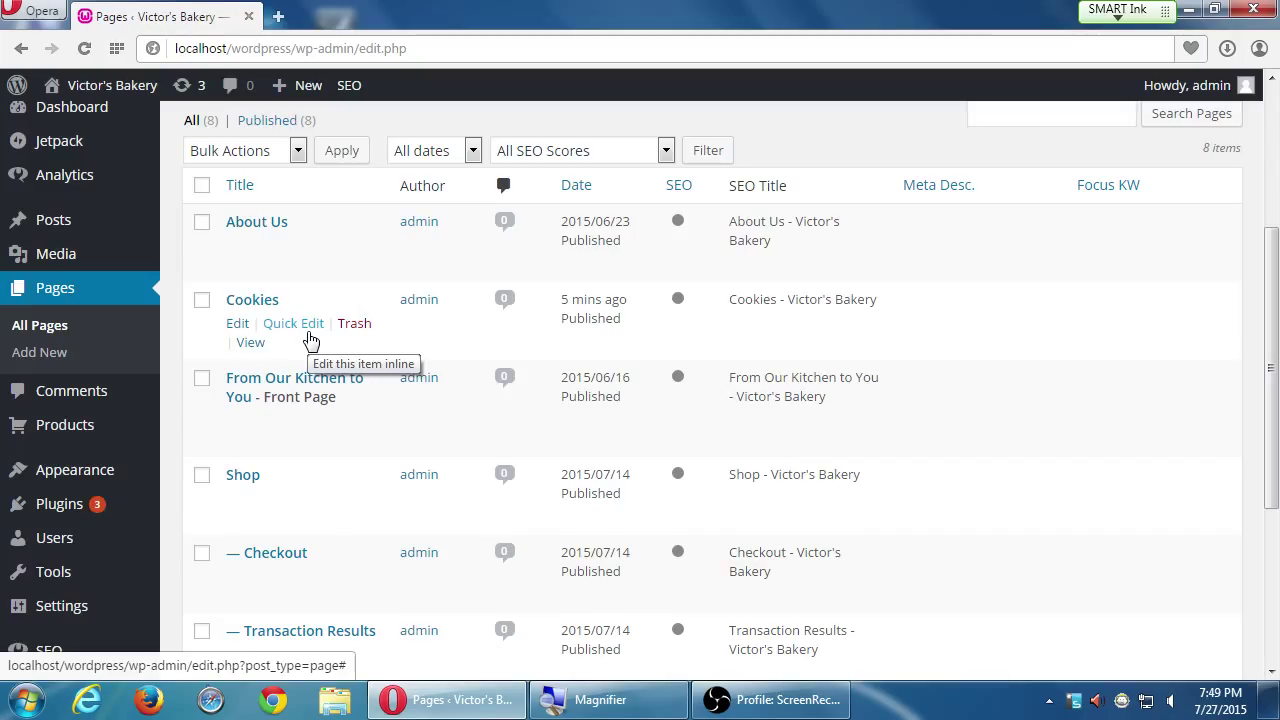
Step: Turn off Allow Comments for the Cookies page with Quick Edit, update it, and recheck the setting
click(307, 330)
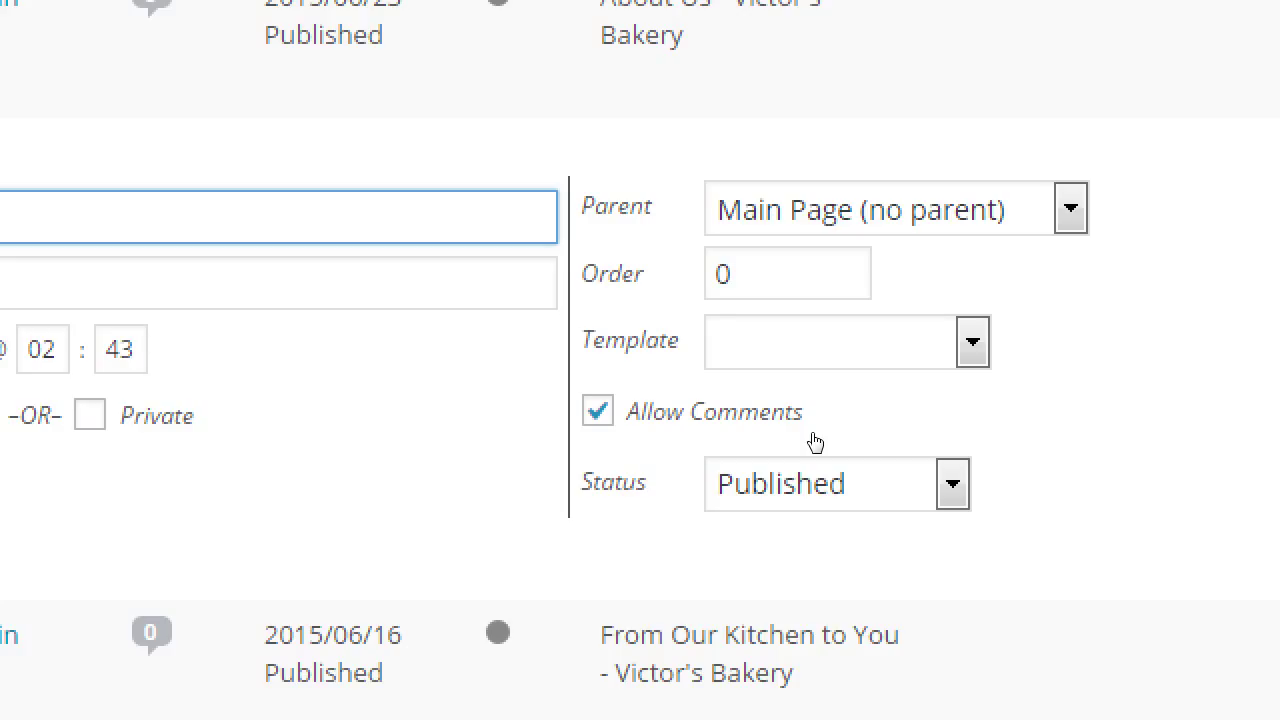
click(808, 442)
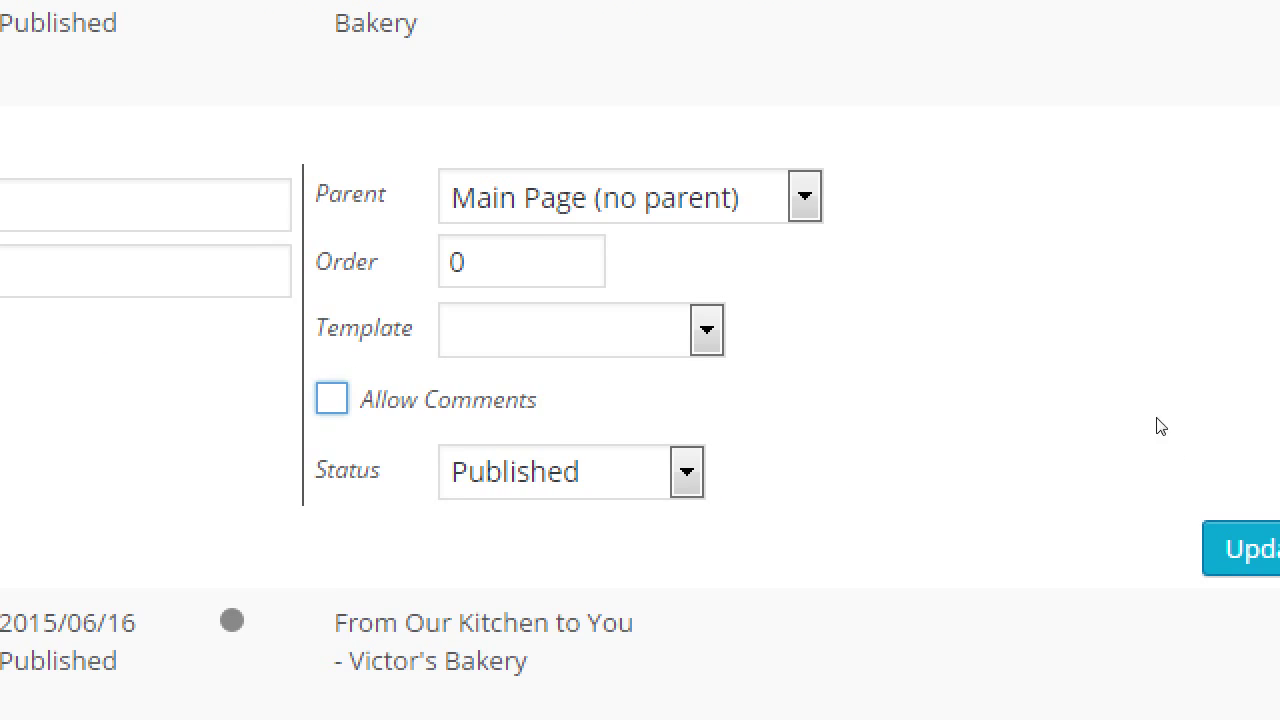
click(1217, 492)
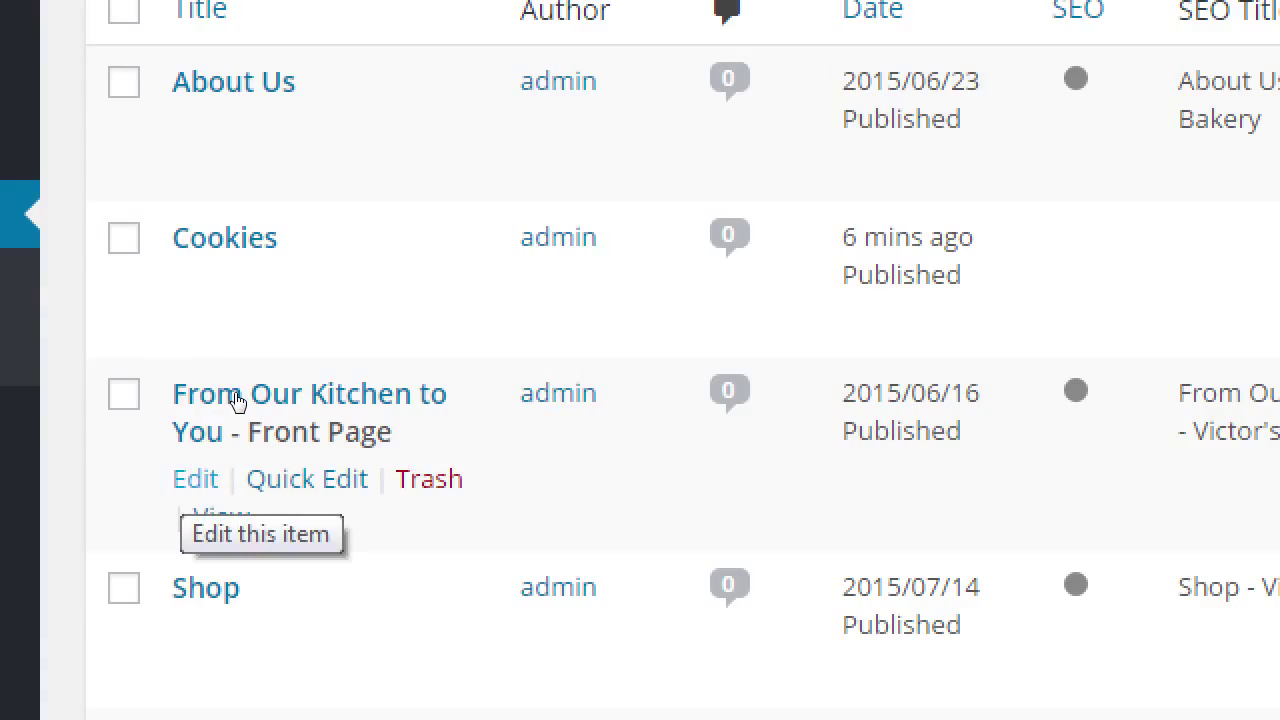
click(286, 286)
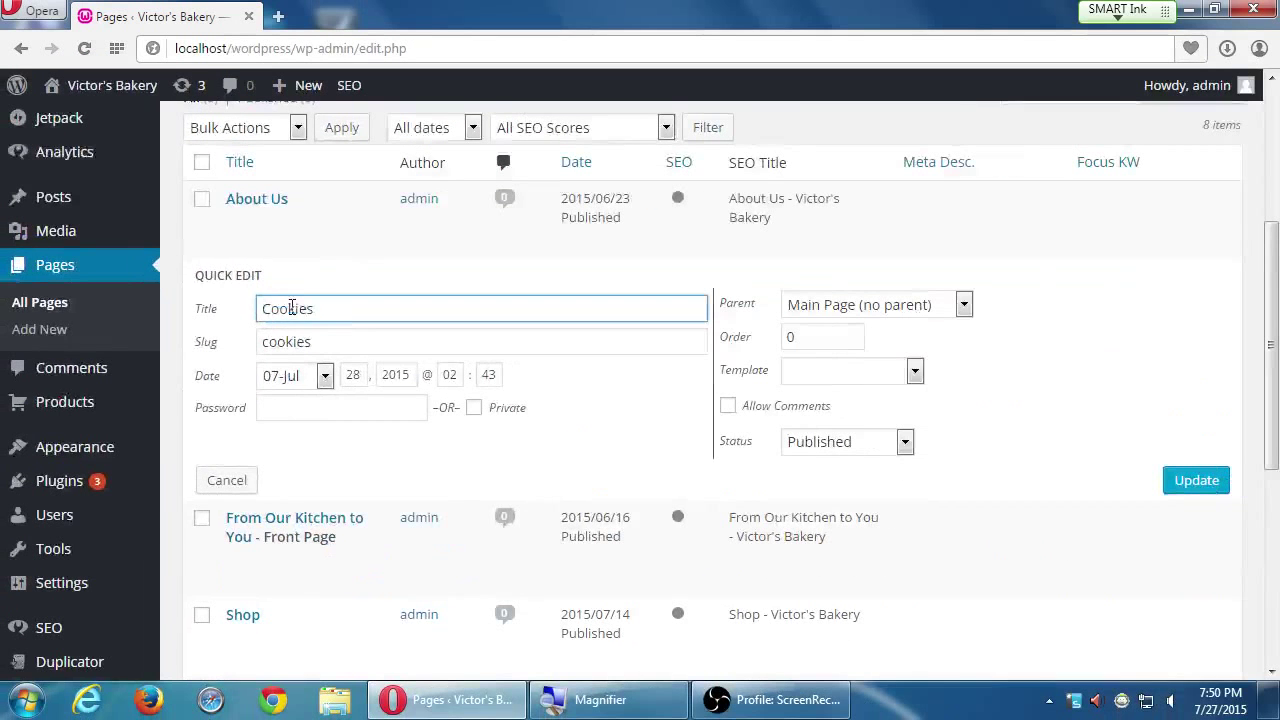
click(174, 644)
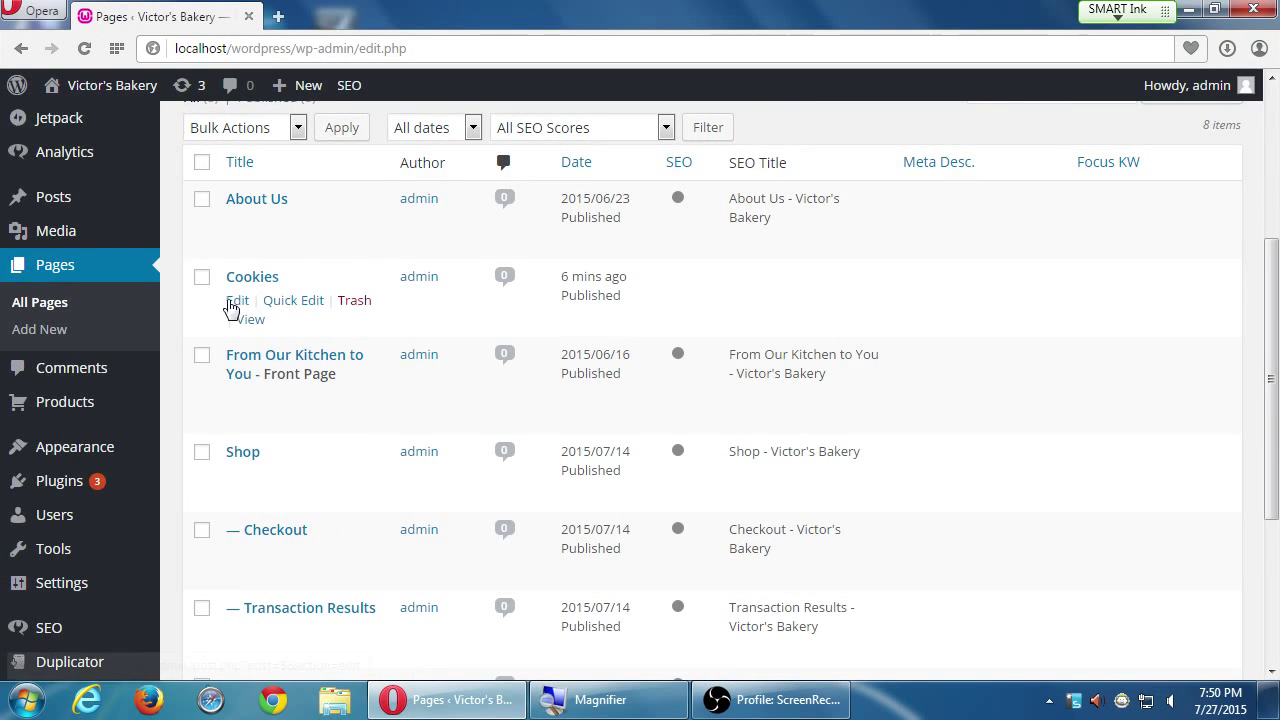
click(202, 163)
click(212, 130)
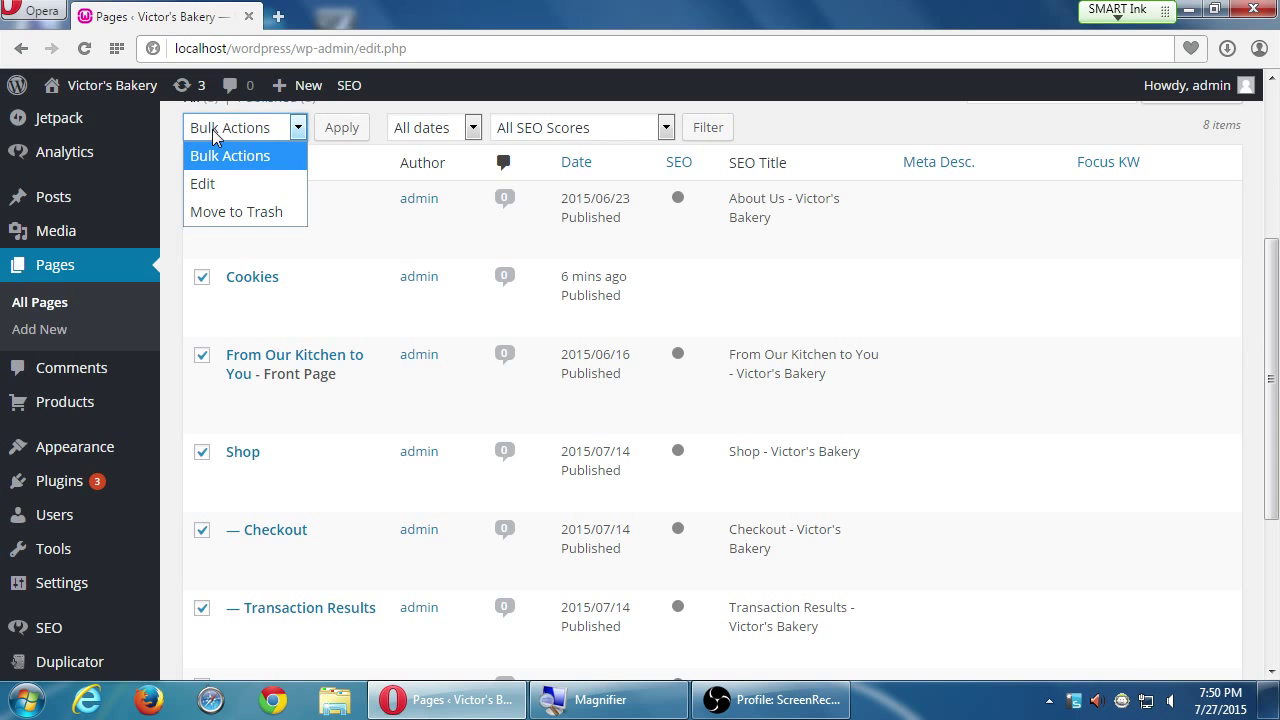
click(226, 183)
click(336, 137)
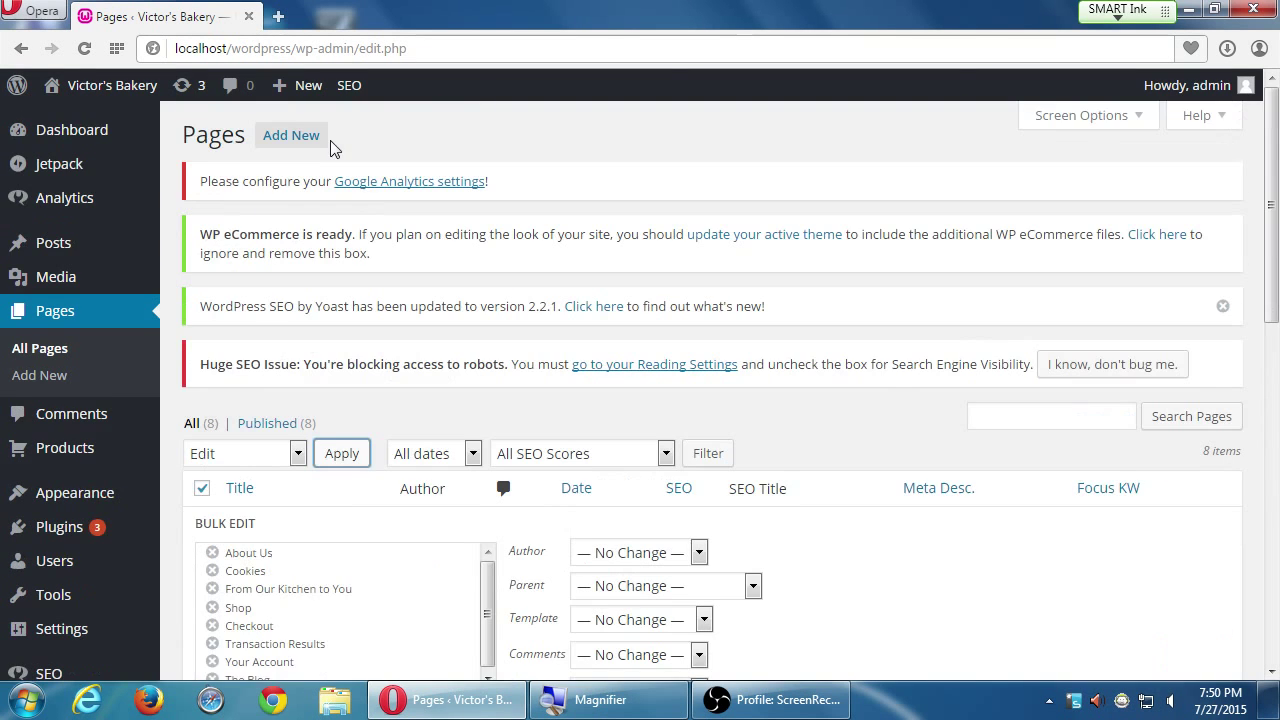
scroll(337, 500, down, 3)
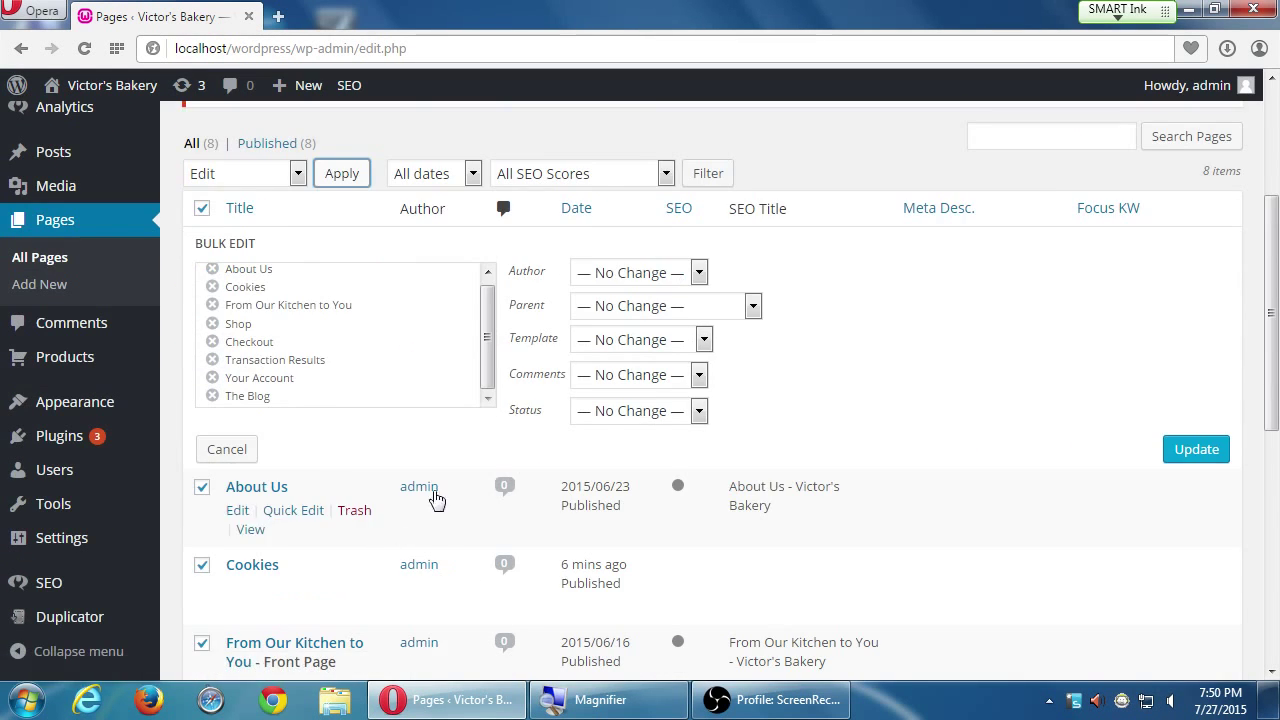
click(245, 455)
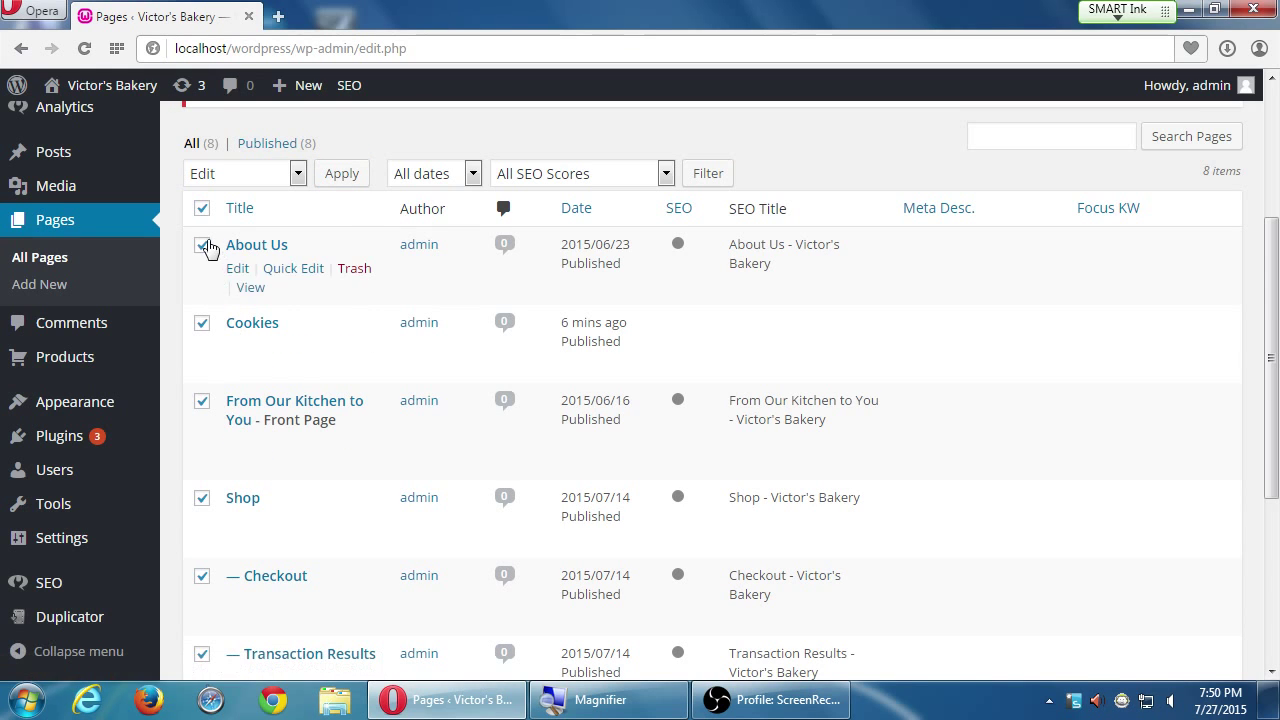
click(202, 208)
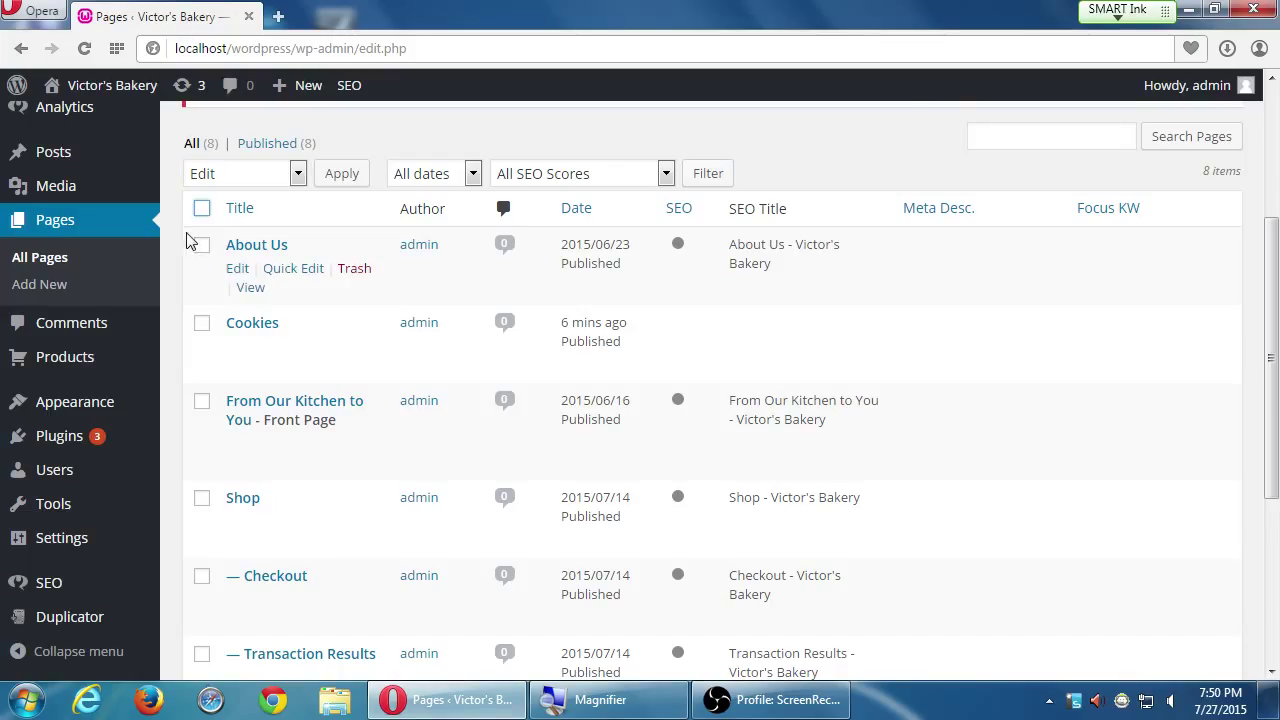
Step: Select the About Us, Shop and Checkout pages and open them together for bulk editing
click(202, 247)
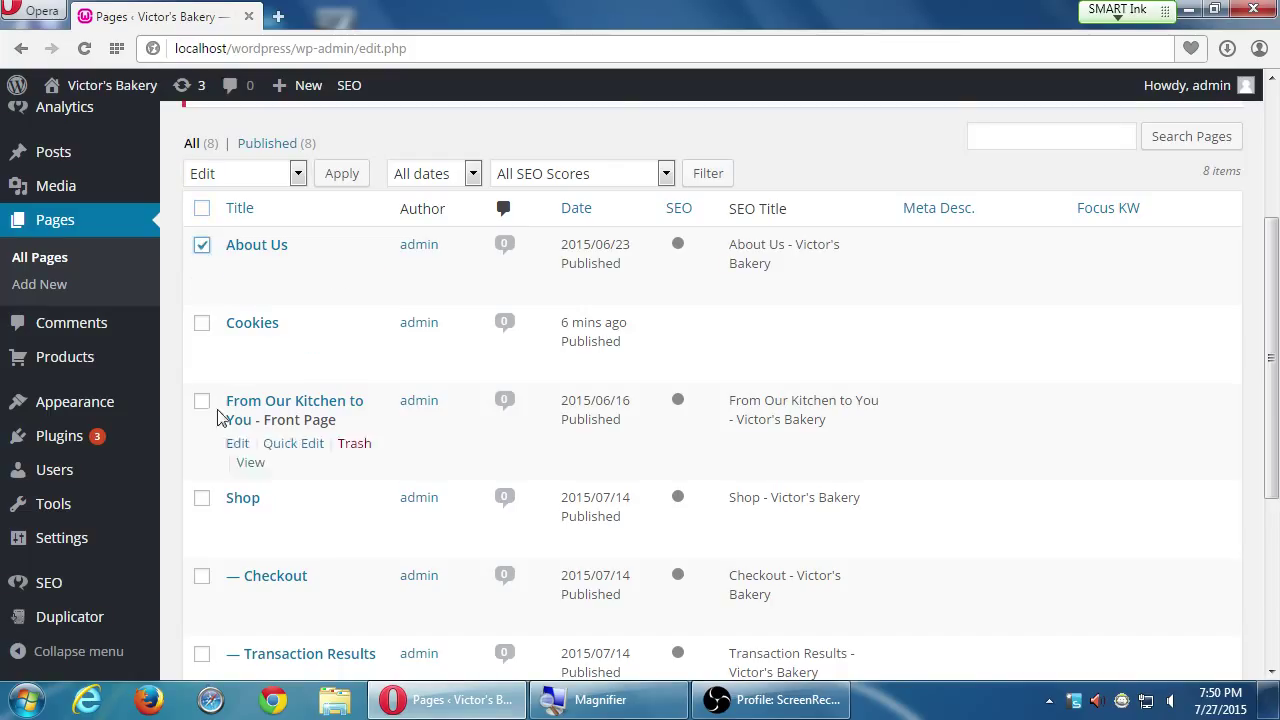
click(202, 499)
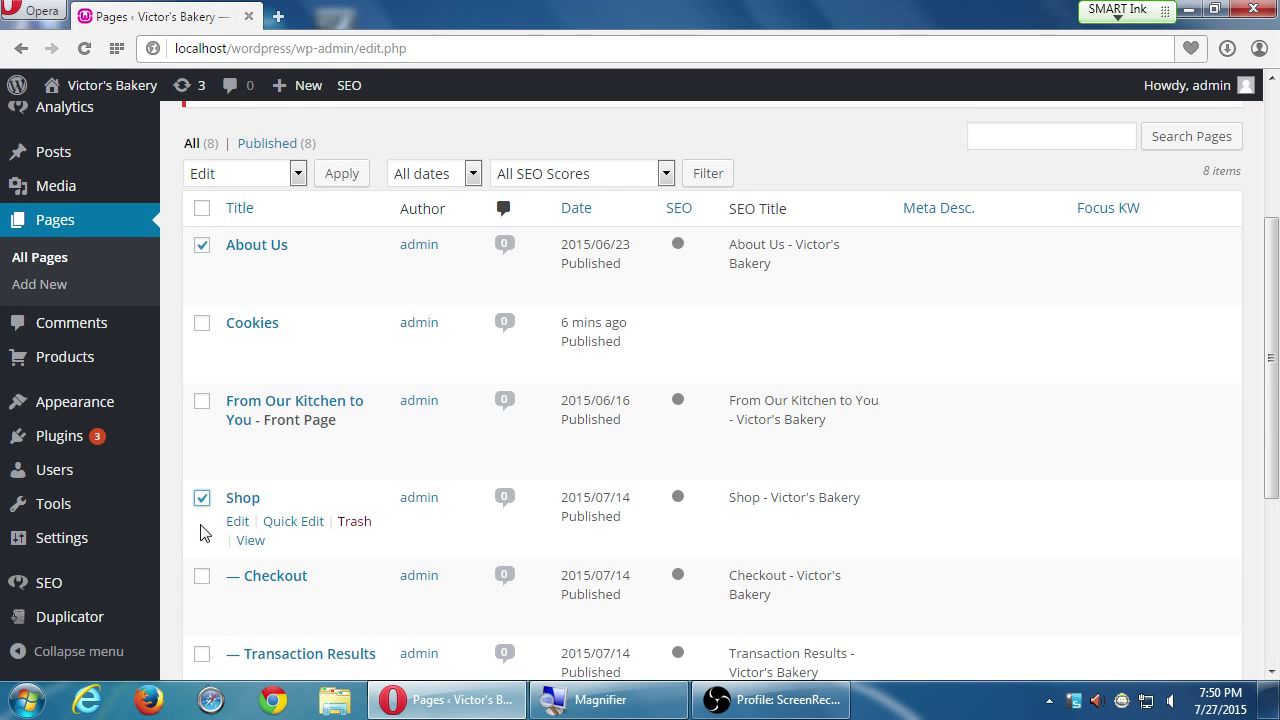
click(202, 577)
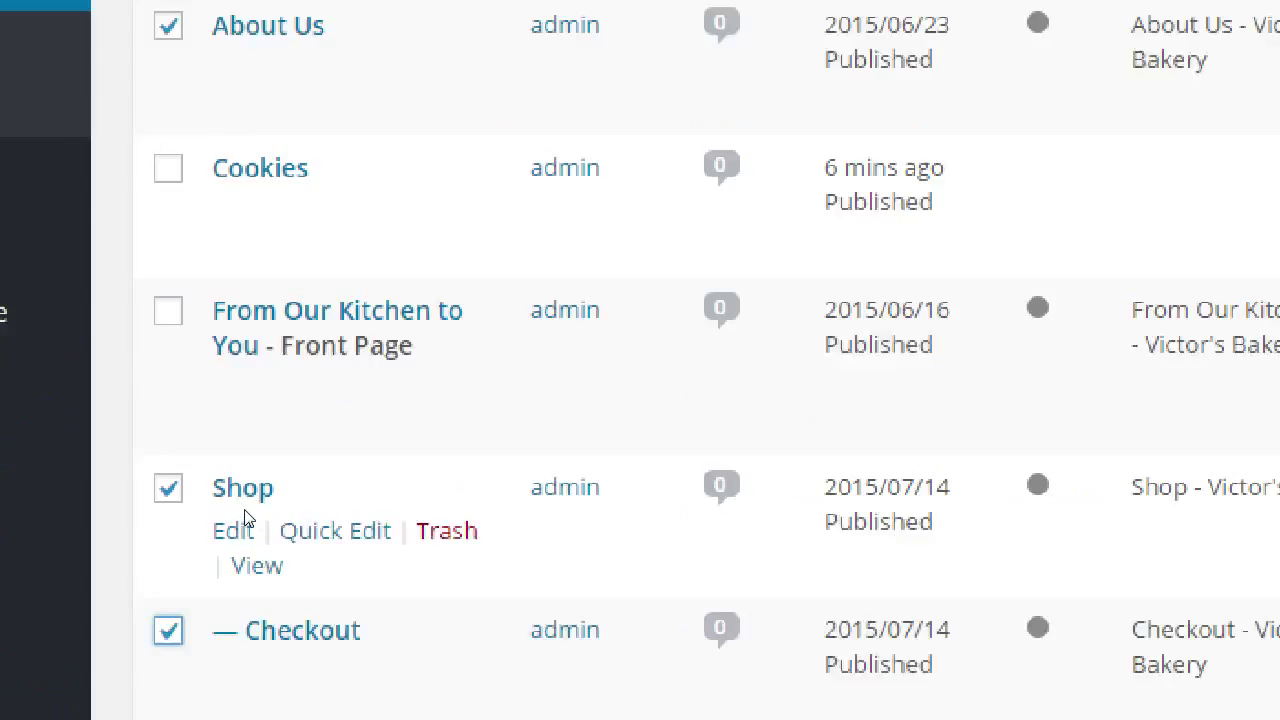
mouse_move(100, 582)
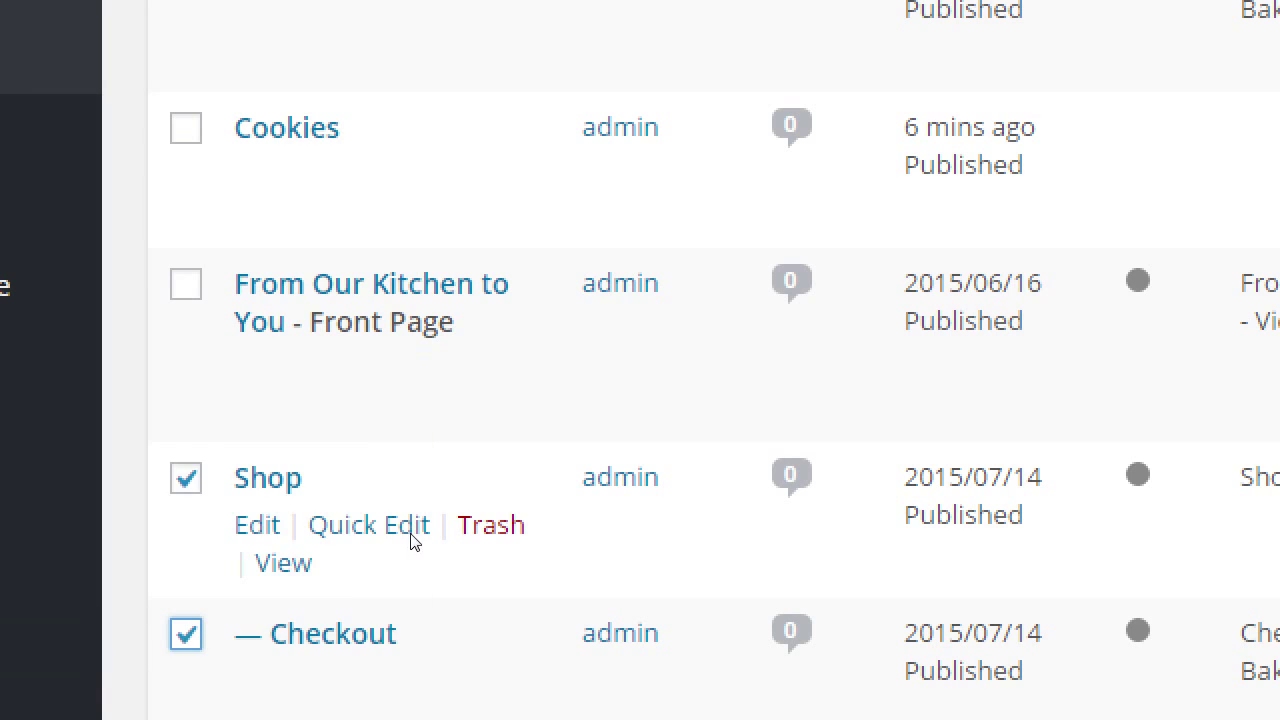
key(alt+Down)
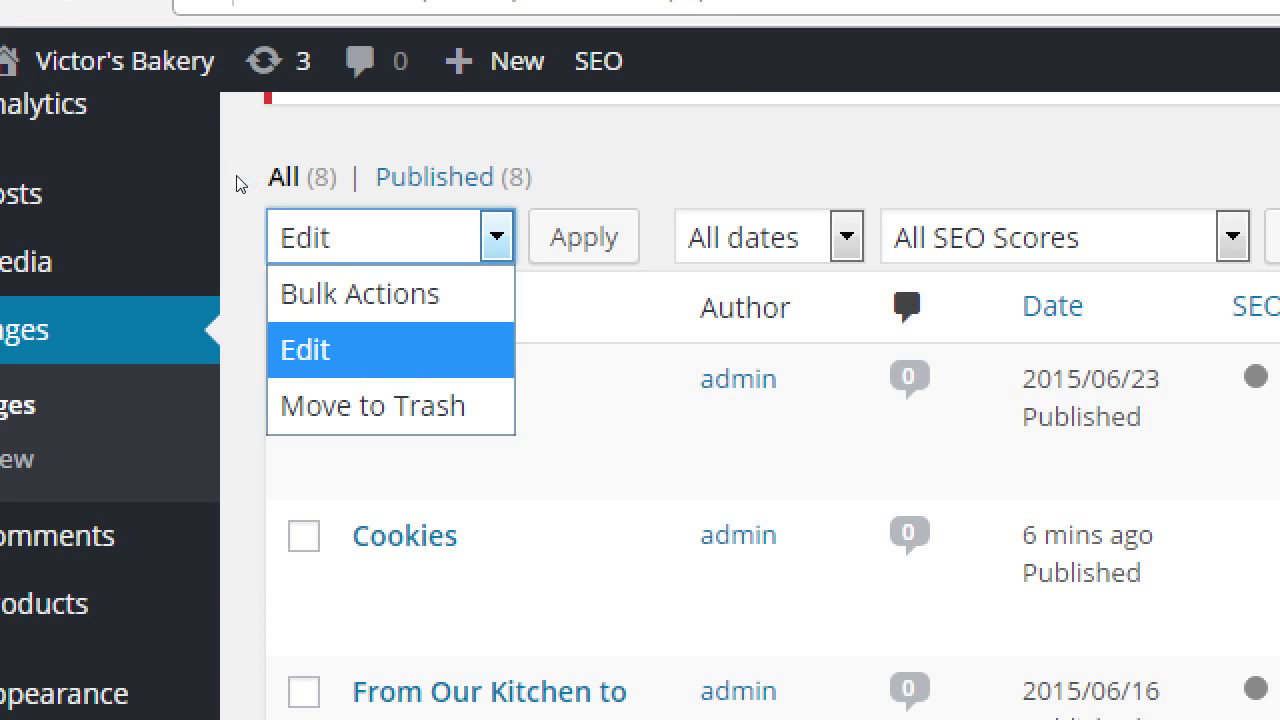
key(Up)
key(Return)
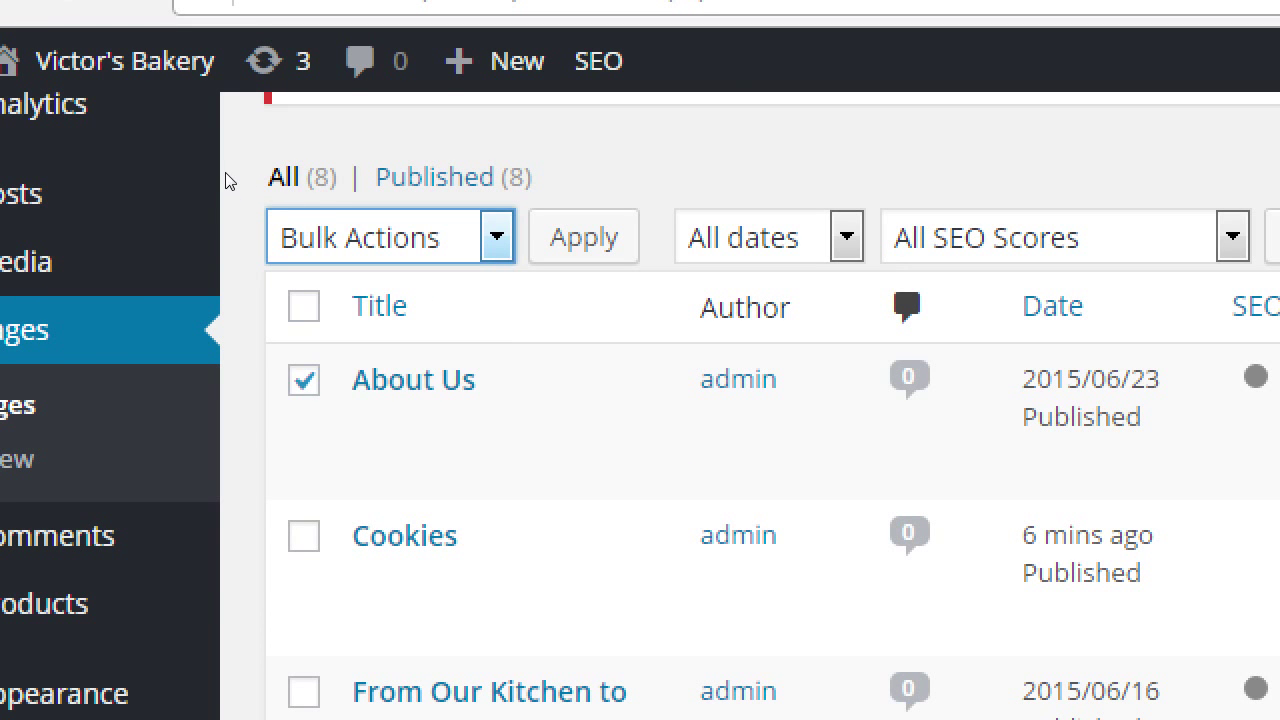
key(alt+Down)
key(Down)
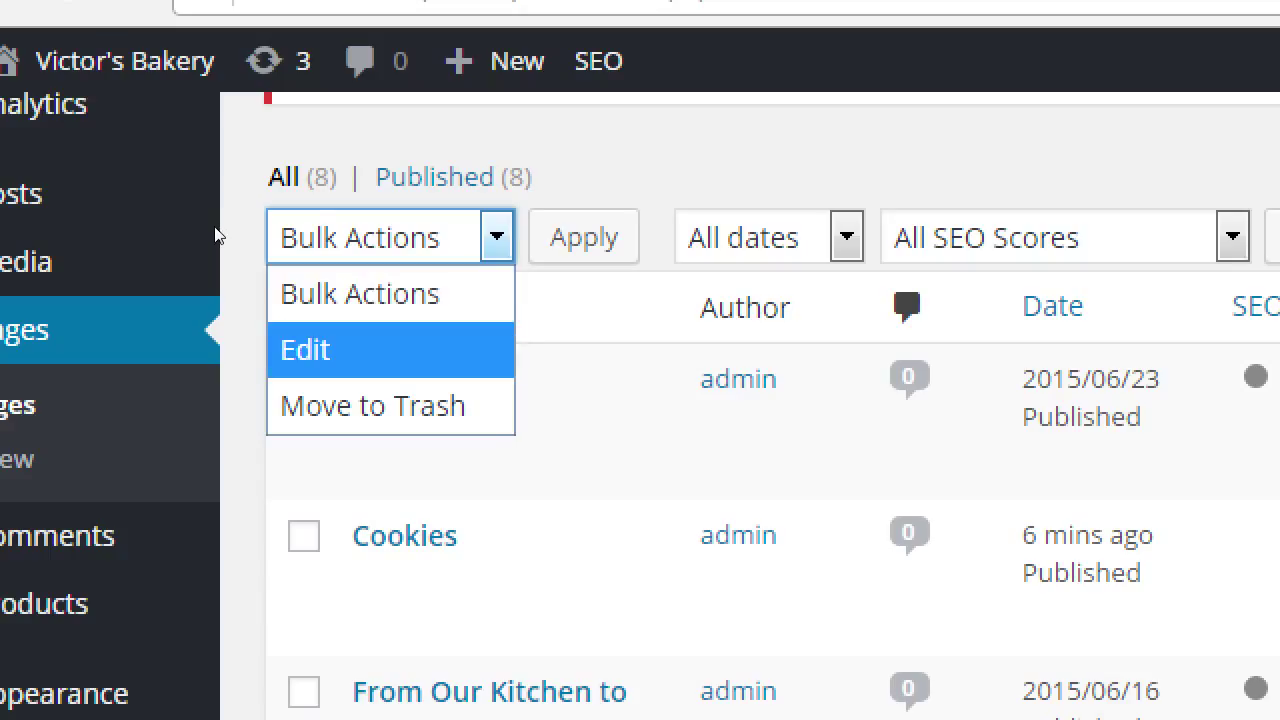
key(Return)
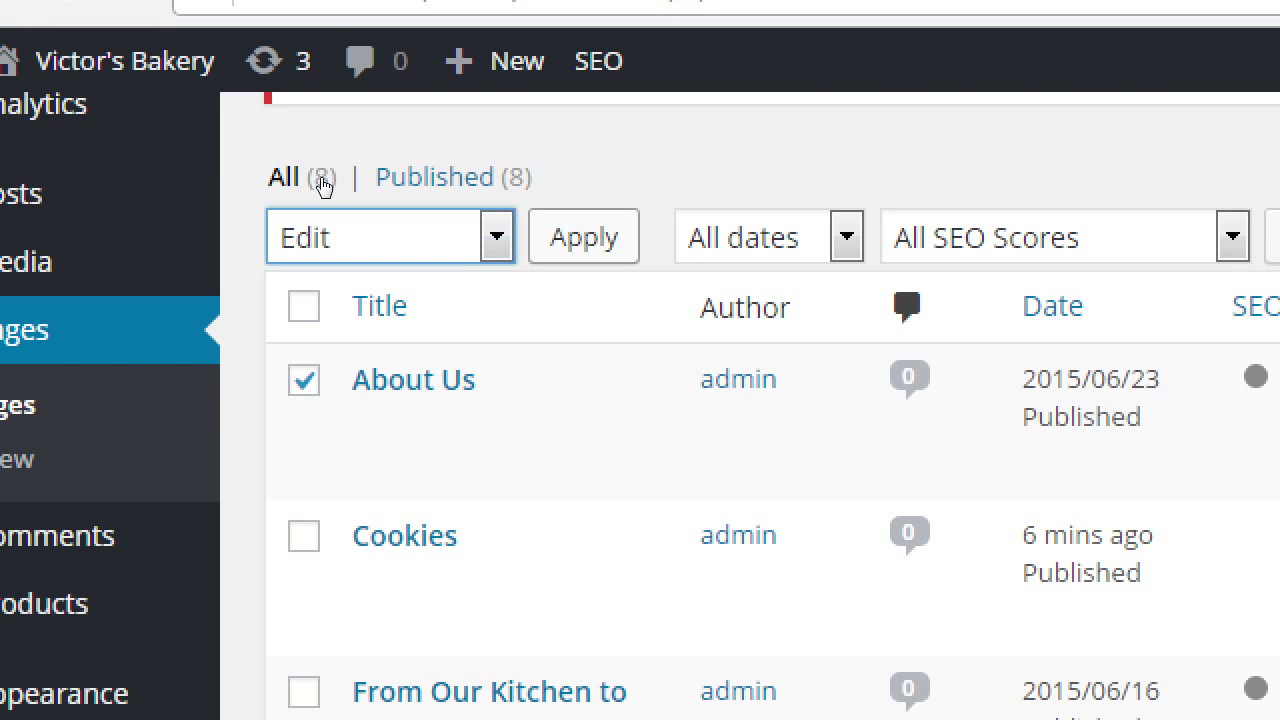
click(323, 178)
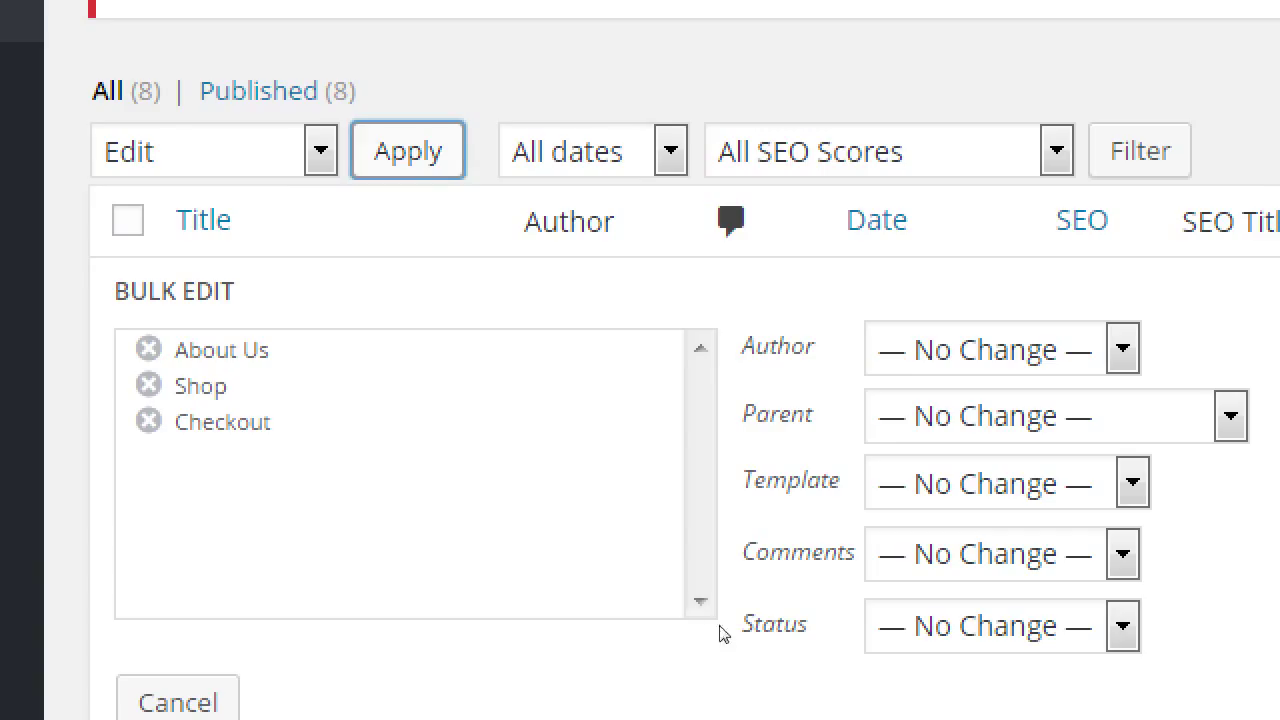
Step: Set Comments to Do not allow for the About Us, Shop and Checkout pages and update them
click(1122, 553)
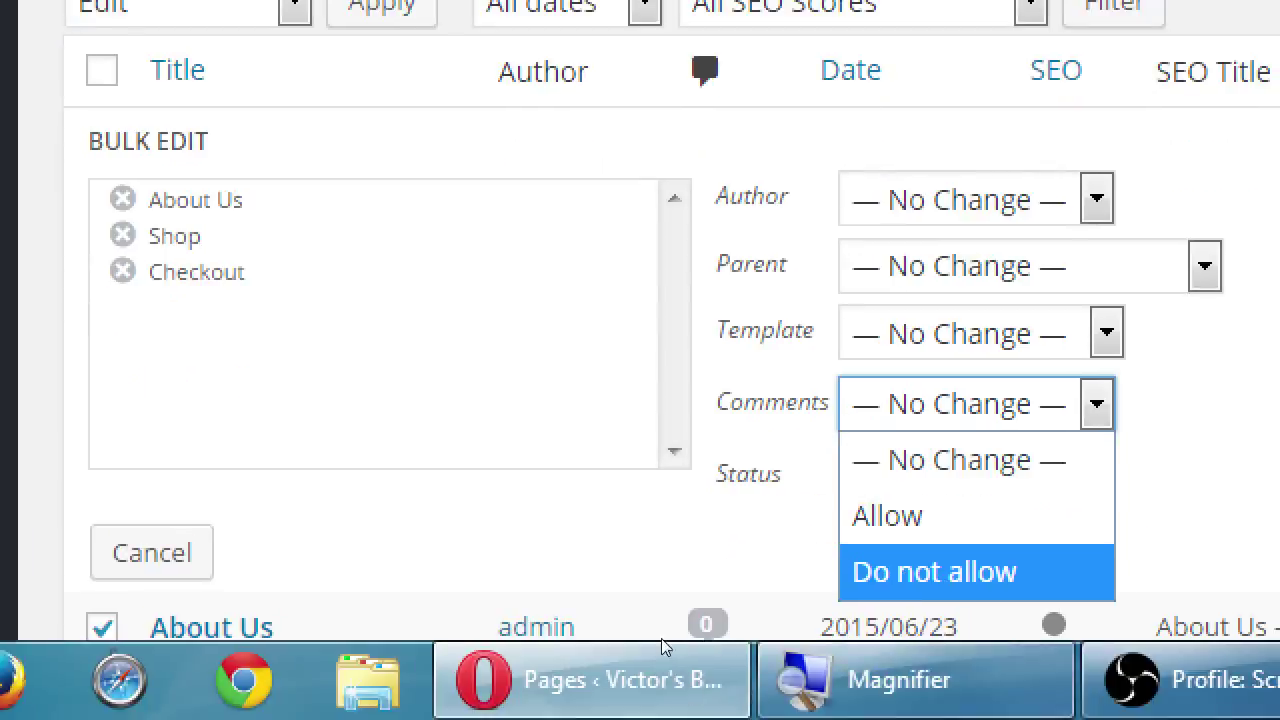
key(Return)
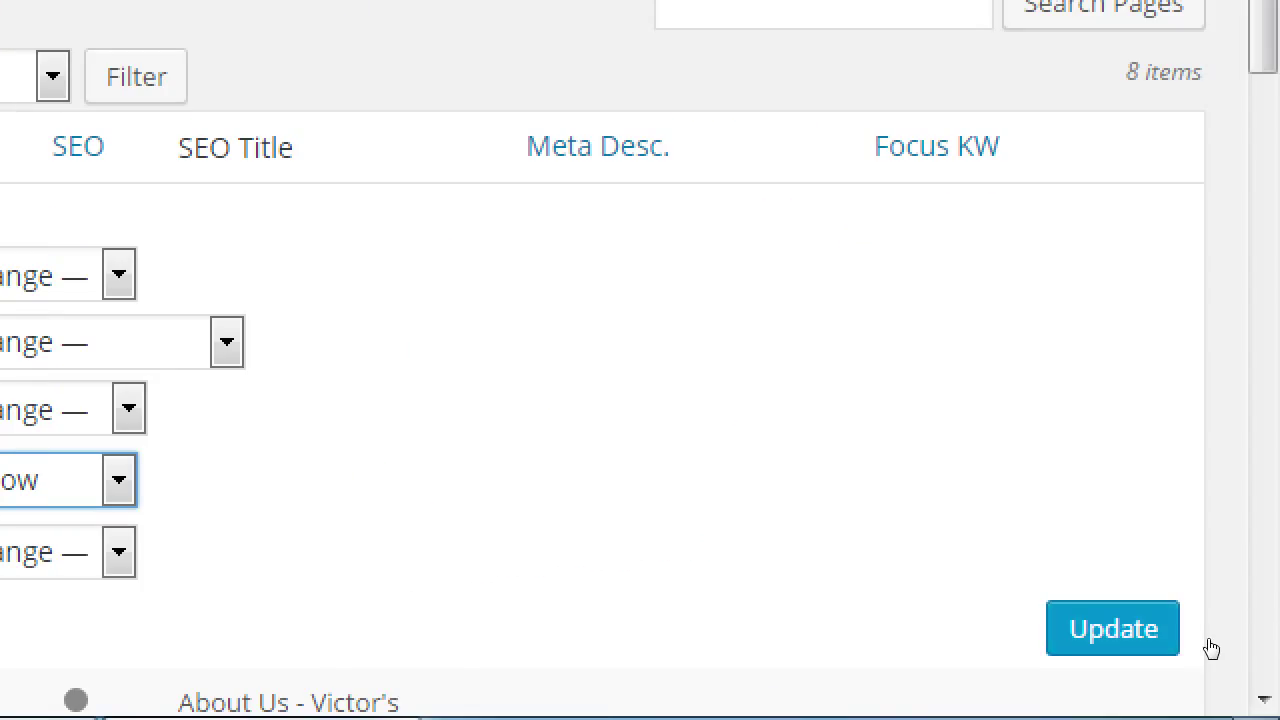
click(1178, 645)
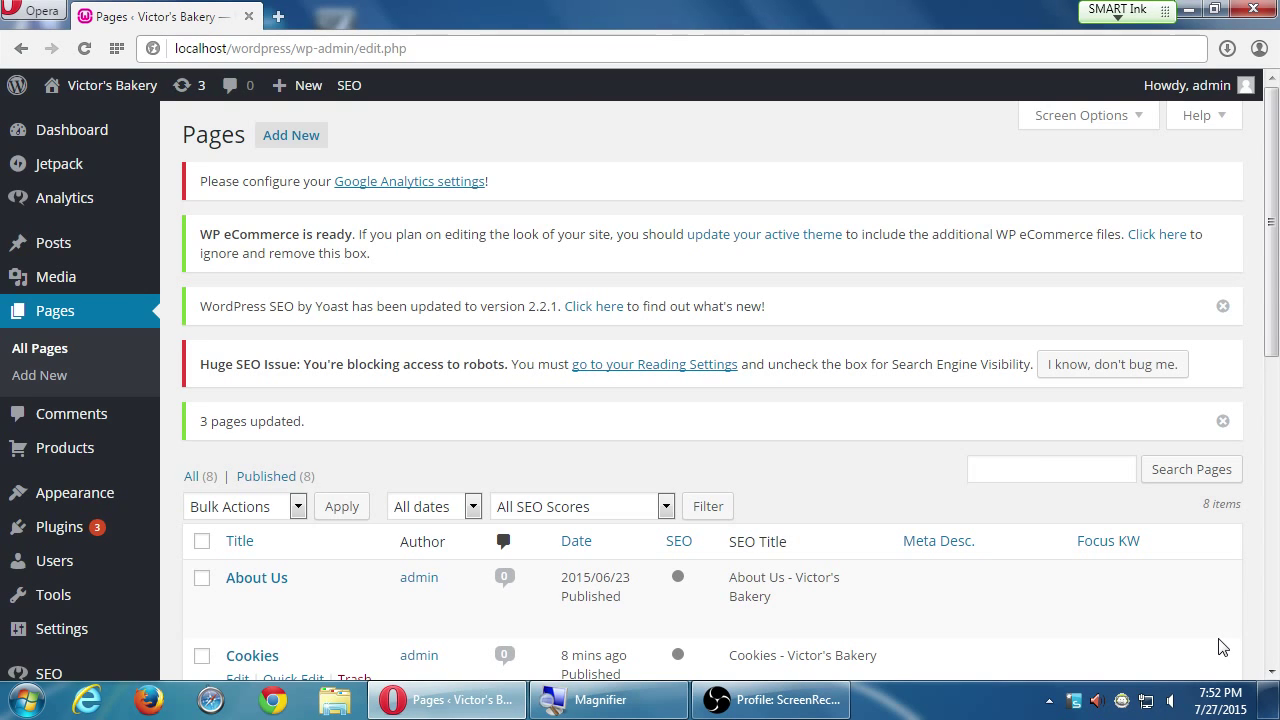
Step: Visit the live site's home page and expand the Shop submenu to examine its entries
click(86, 97)
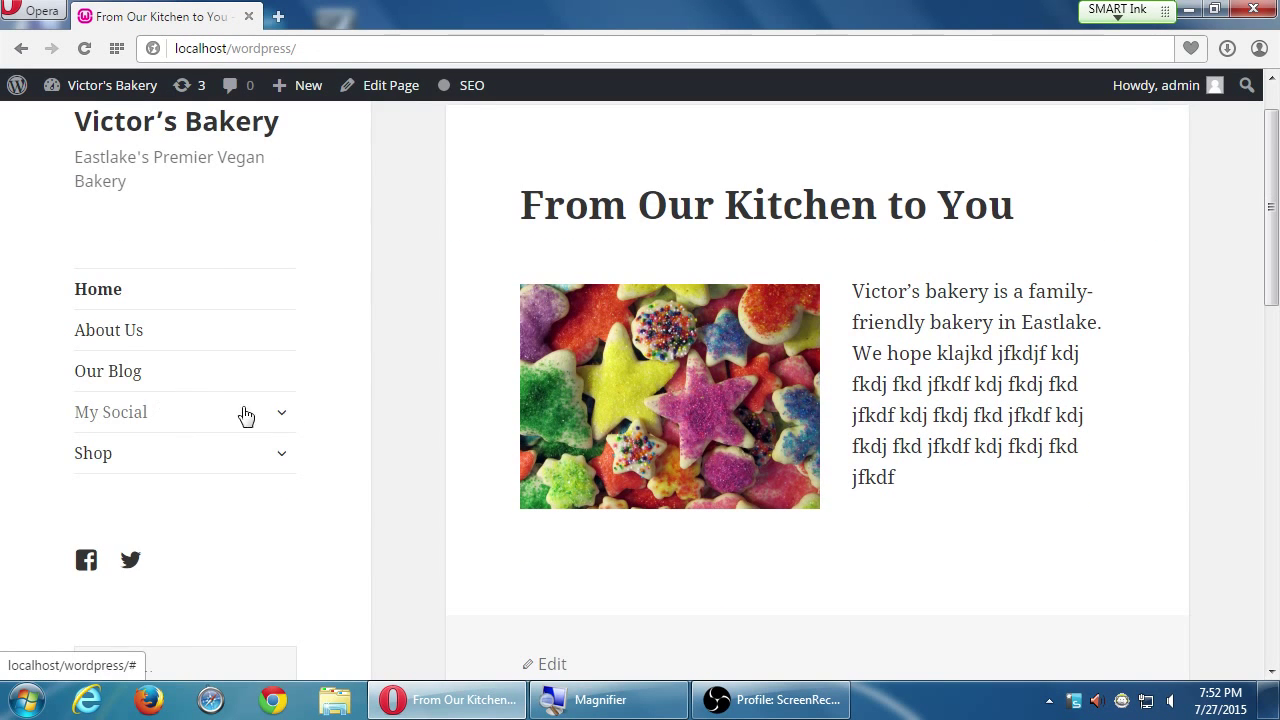
click(283, 455)
scroll(285, 455, down, 1)
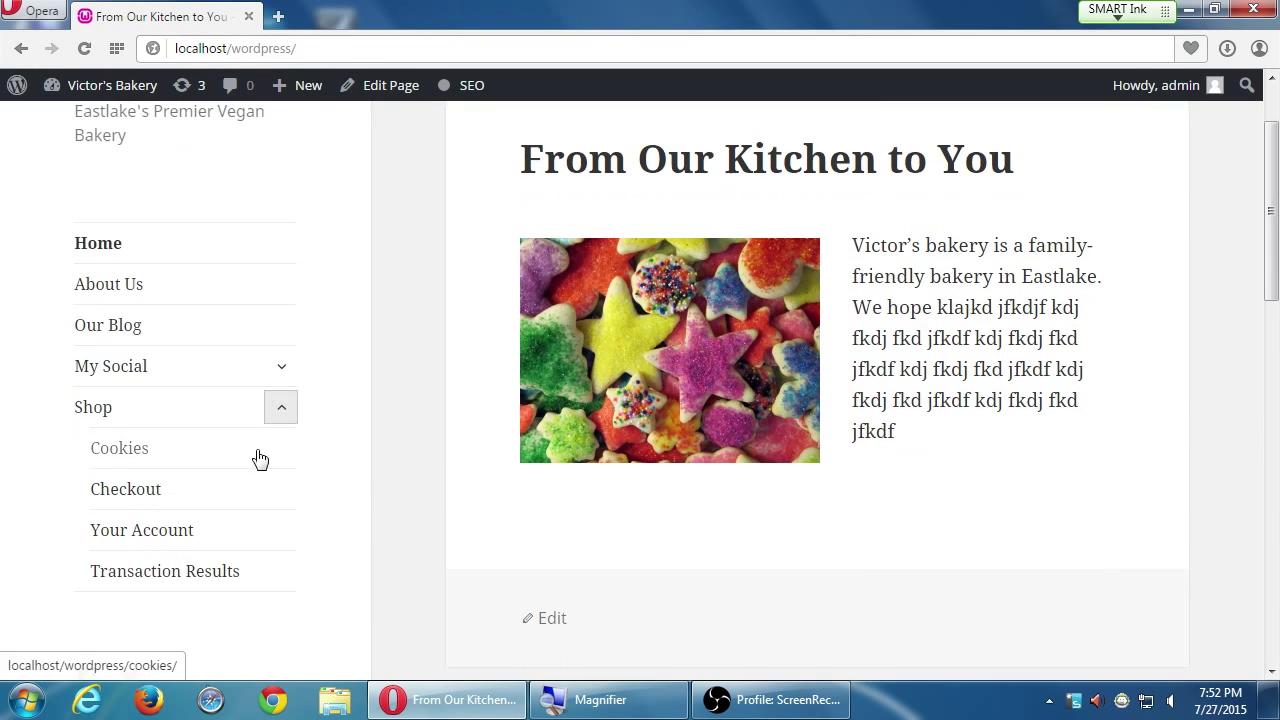
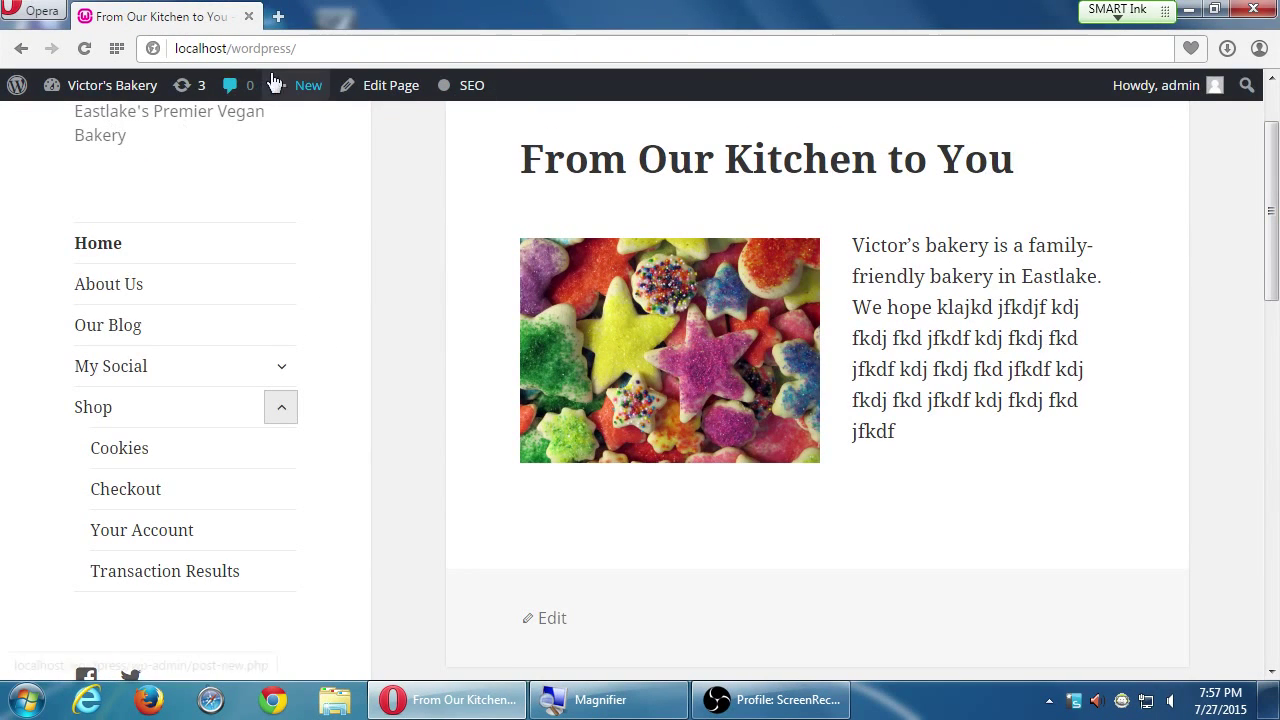
Step: Create a new page from the live site and title it Pies
mouse_move(276, 88)
click(299, 172)
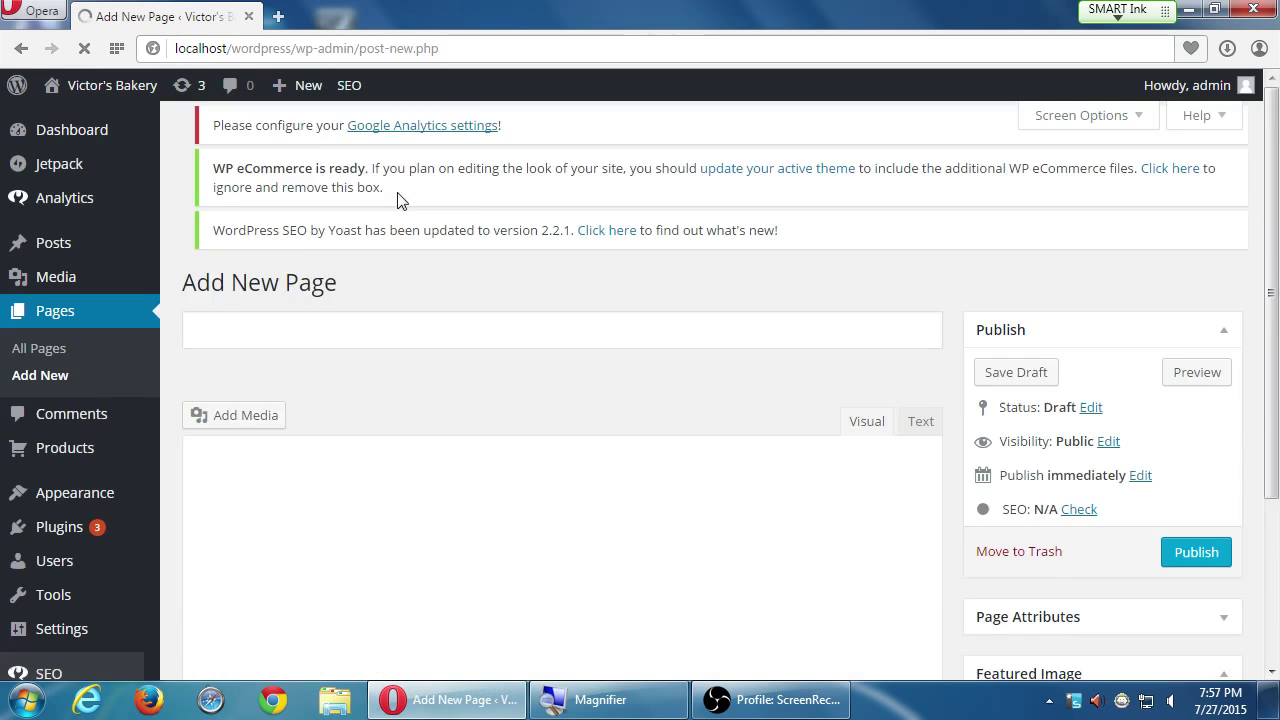
text(Pies)
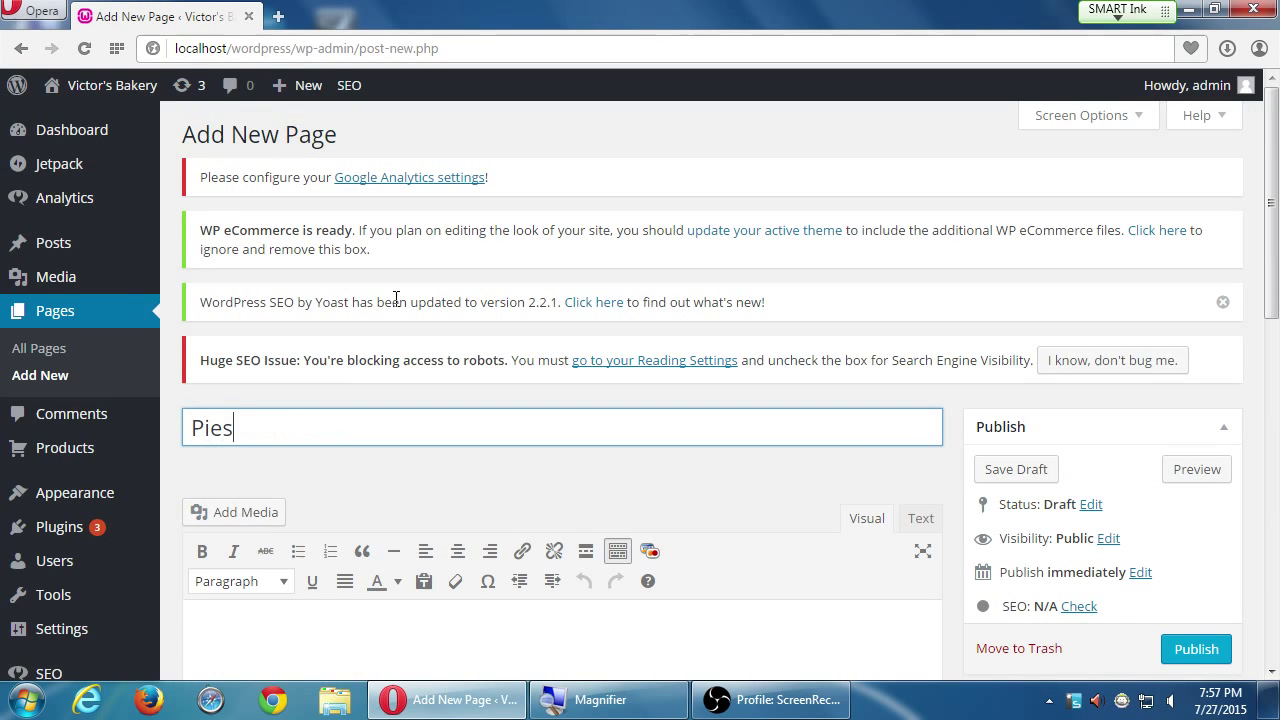
scroll(414, 449, down, 2)
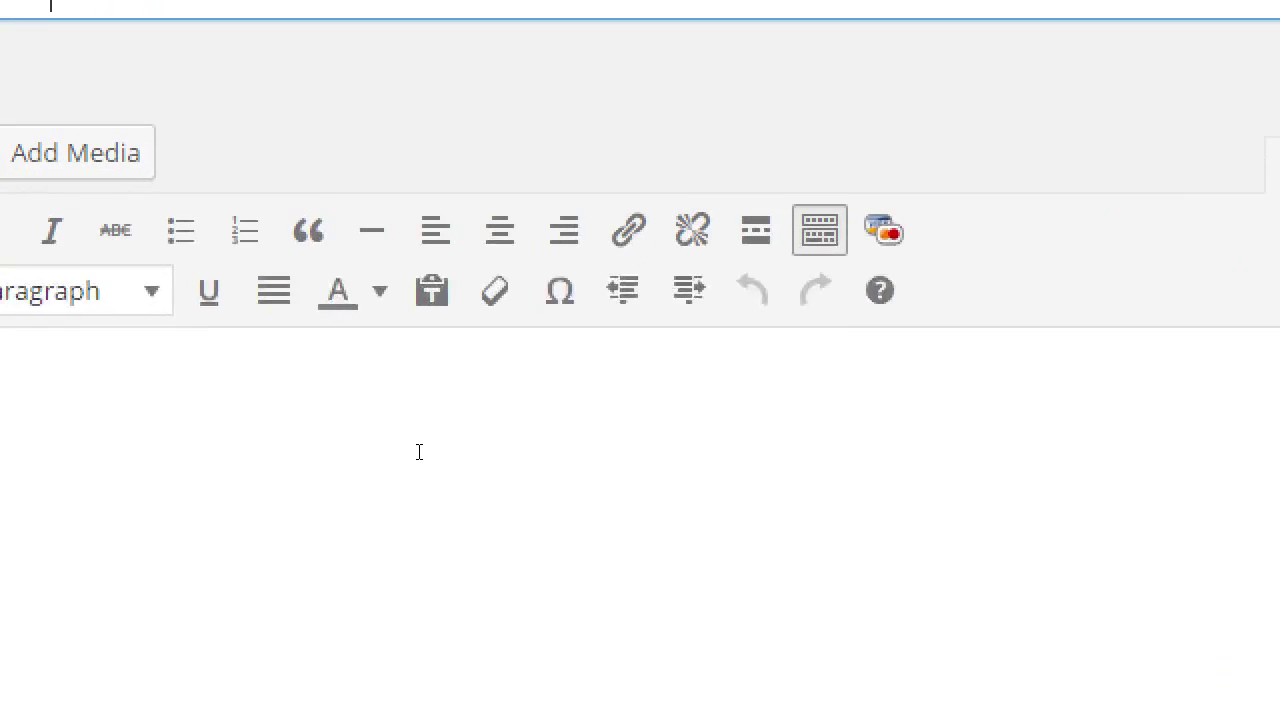
Step: Insert the WP eCommerce shortcode for the Pies category into the page content and publish the page
click(419, 453)
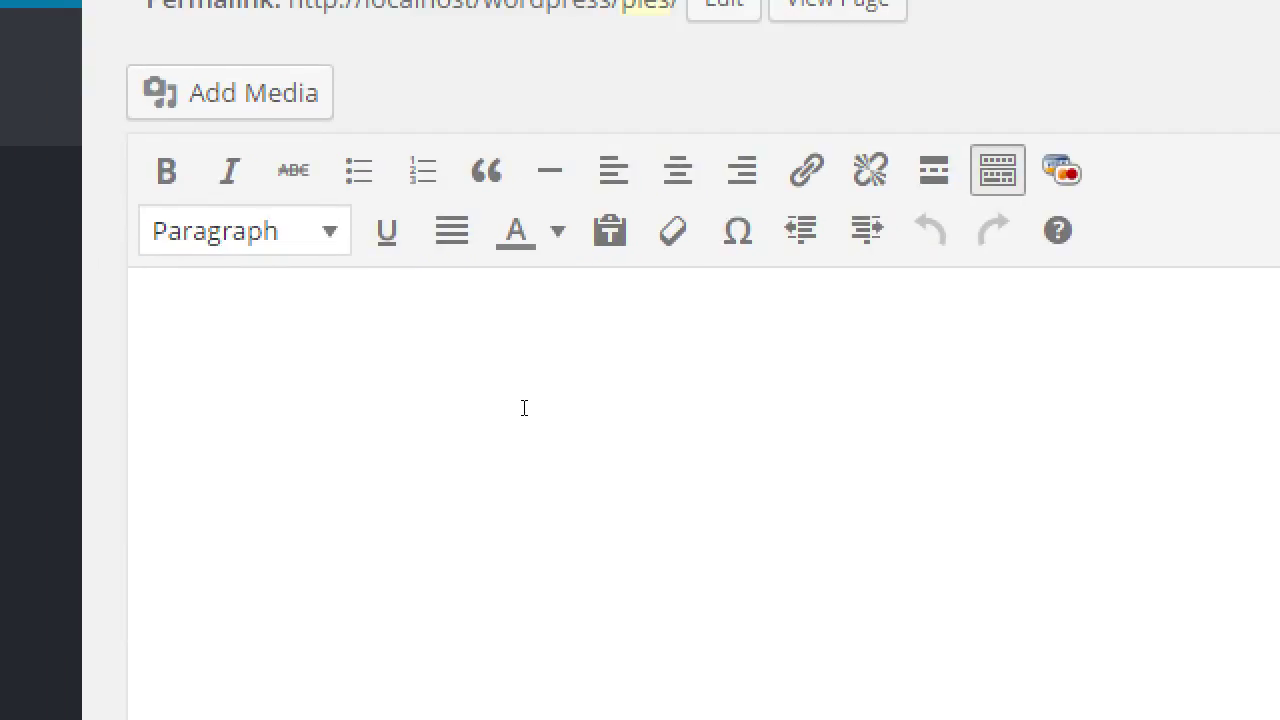
click(658, 328)
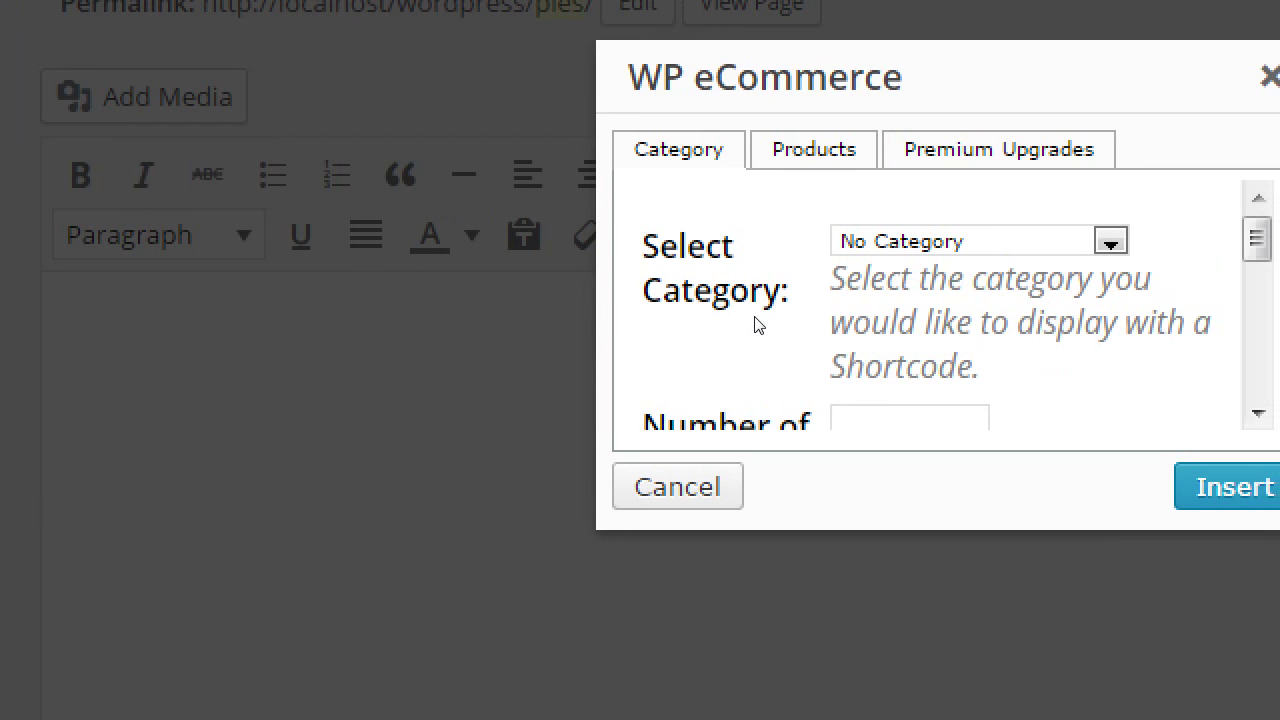
key(alt+Down)
key(Down)
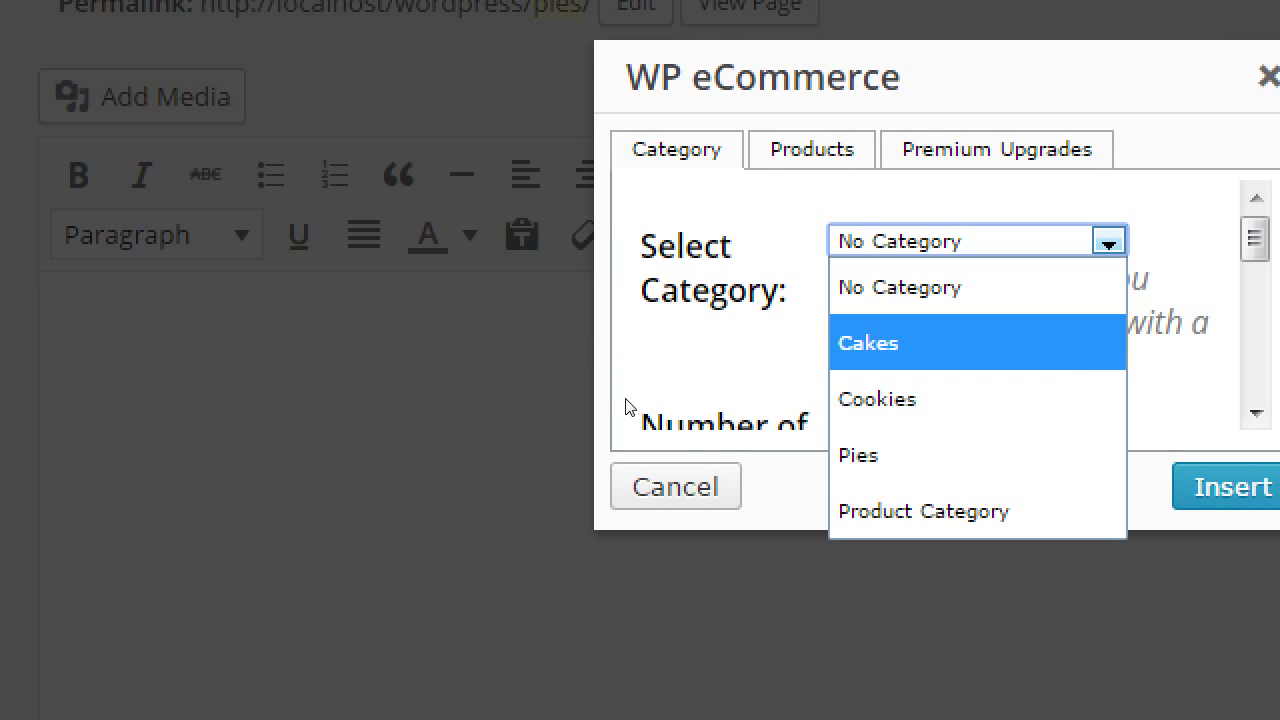
key(Down)
key(Down)
key(Up)
key(Down)
key(Return)
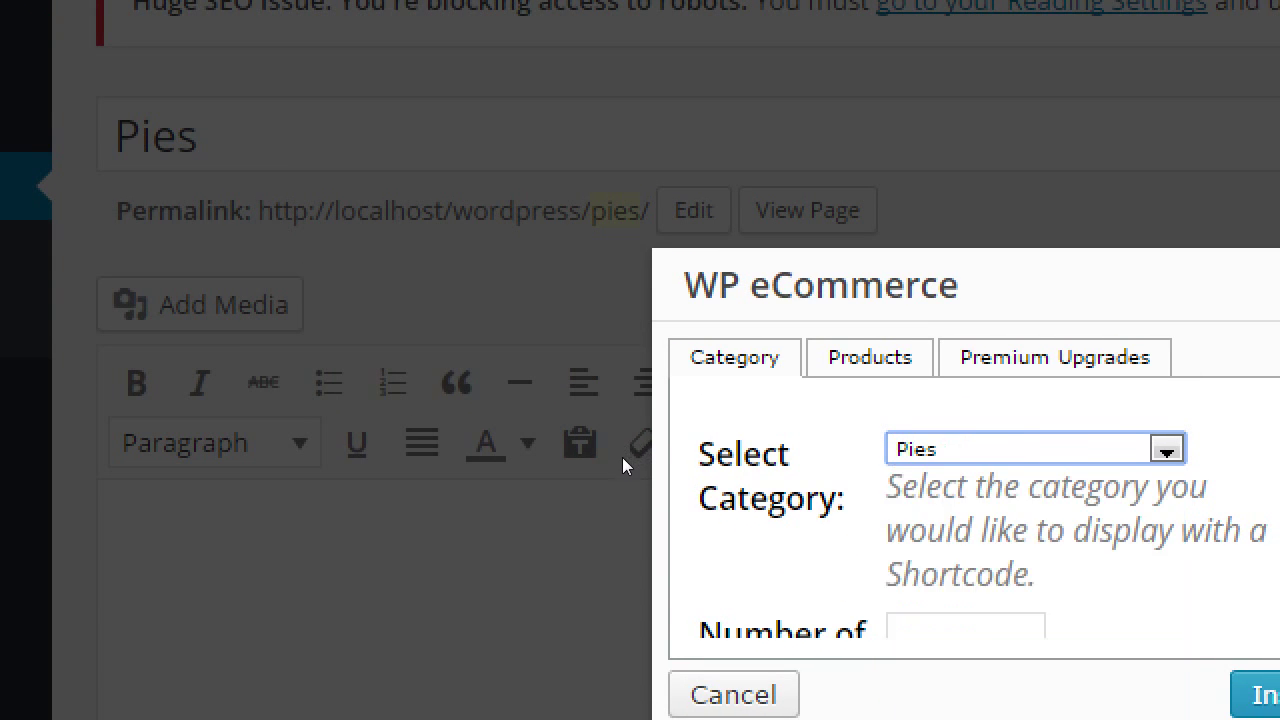
key(Return)
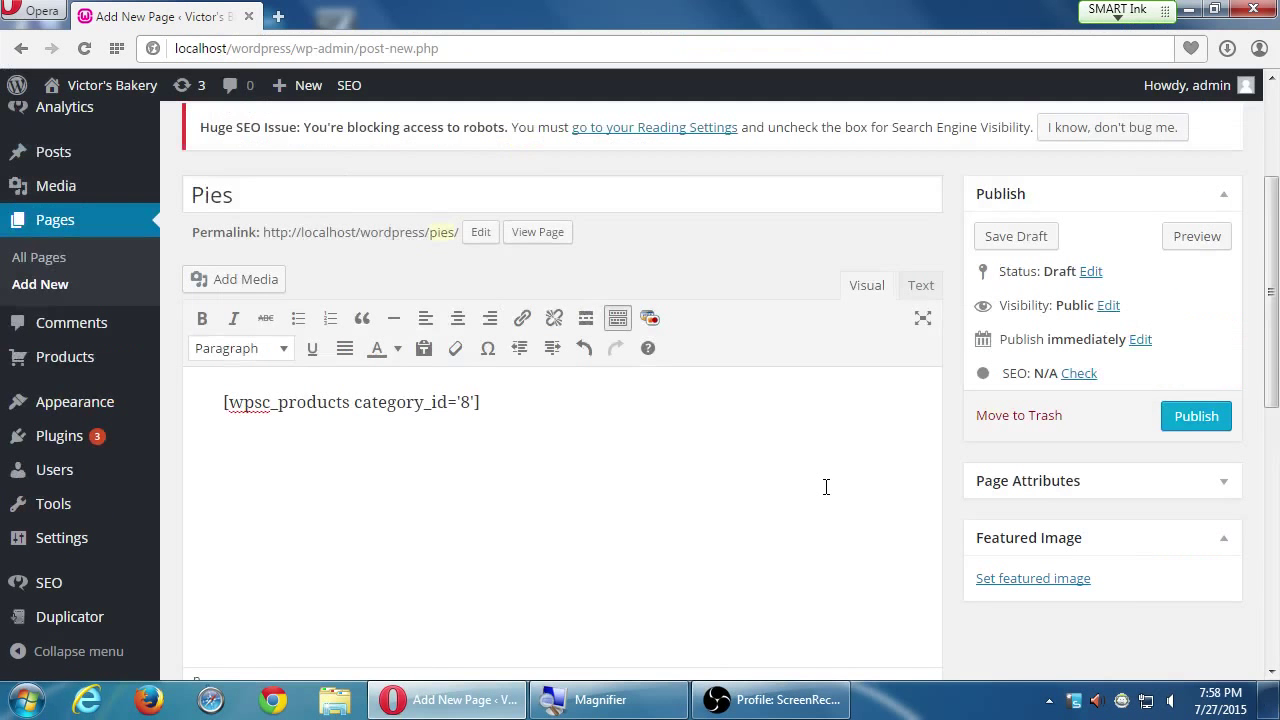
click(1181, 420)
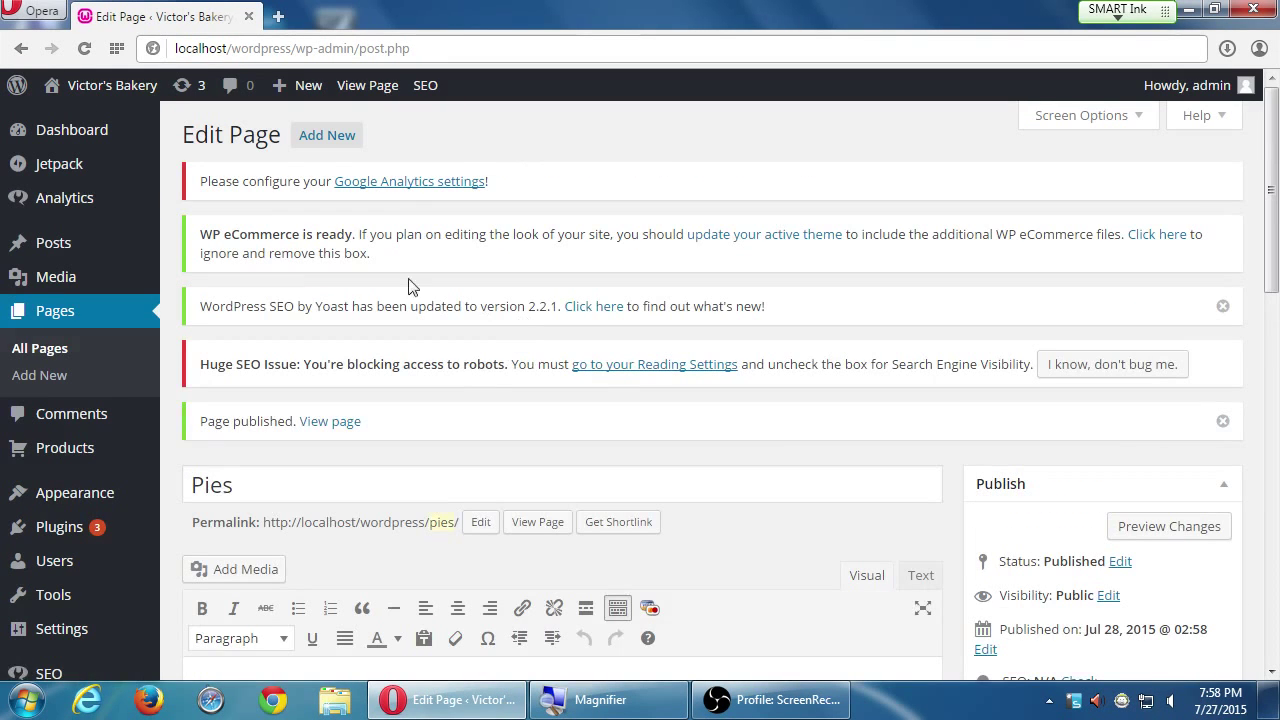
Step: Start another new page and title it Cakes
click(340, 140)
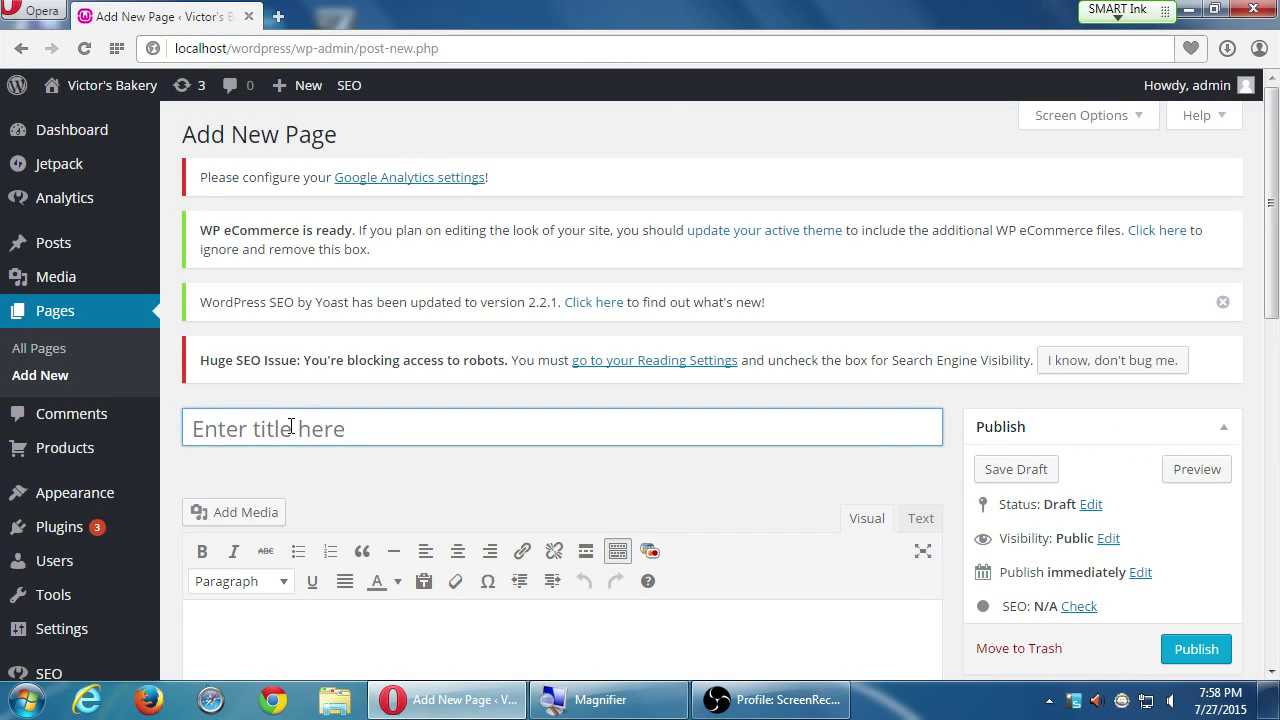
click(289, 427)
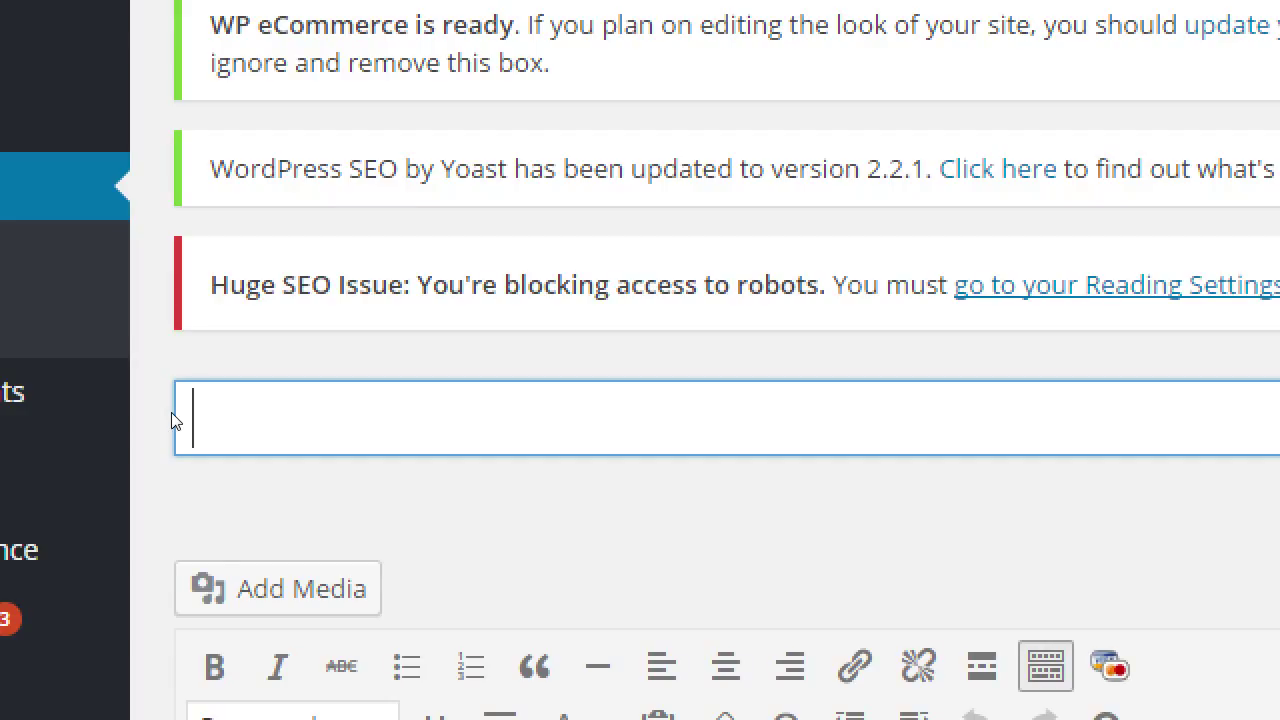
text(CAkes)
key(BackSpace)
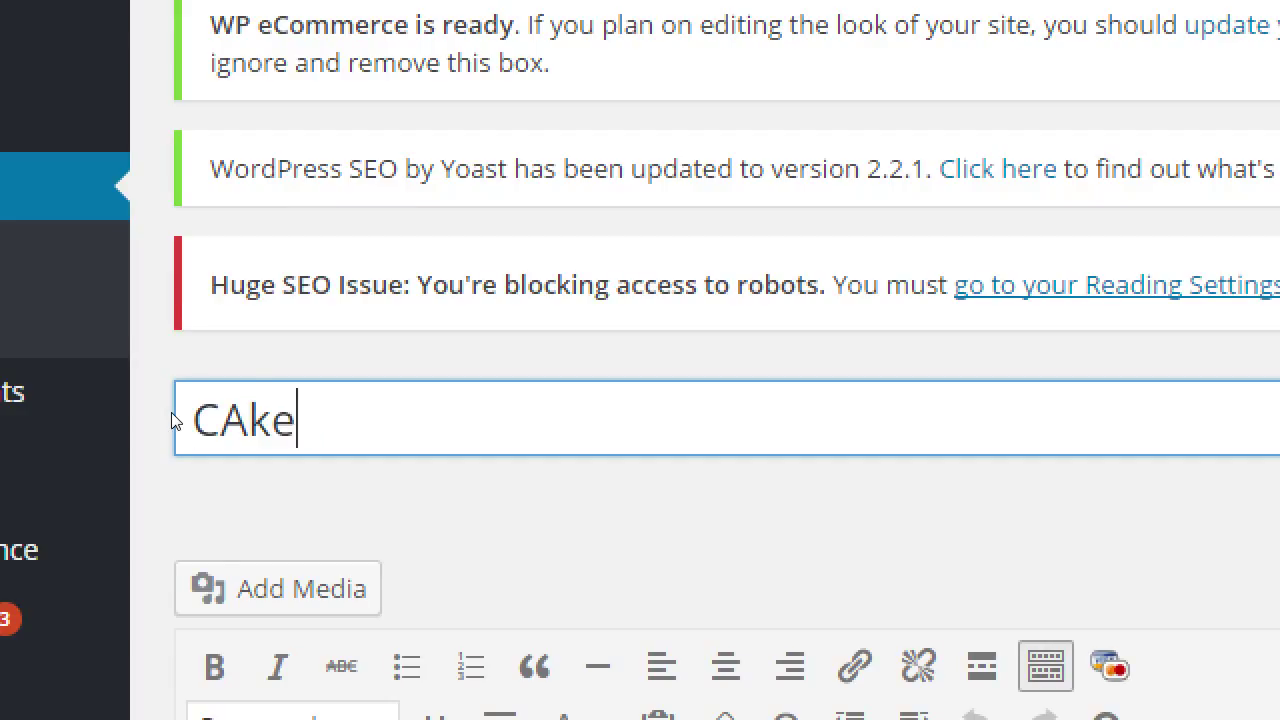
key(BackSpace)
key(BackSpace)
key(BackSpace)
text(akes)
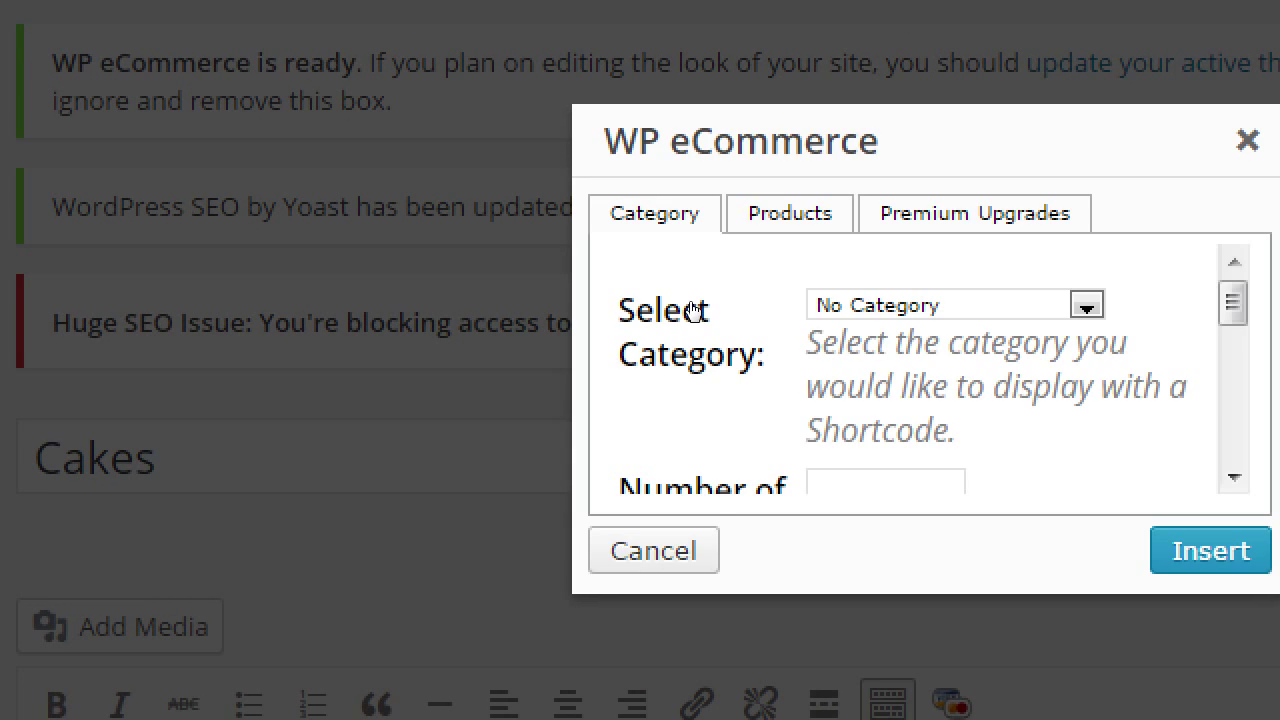
Step: Insert the WP eCommerce shortcode for the Cakes category and publish the Cakes page
key(alt+Down)
key(Down)
key(Return)
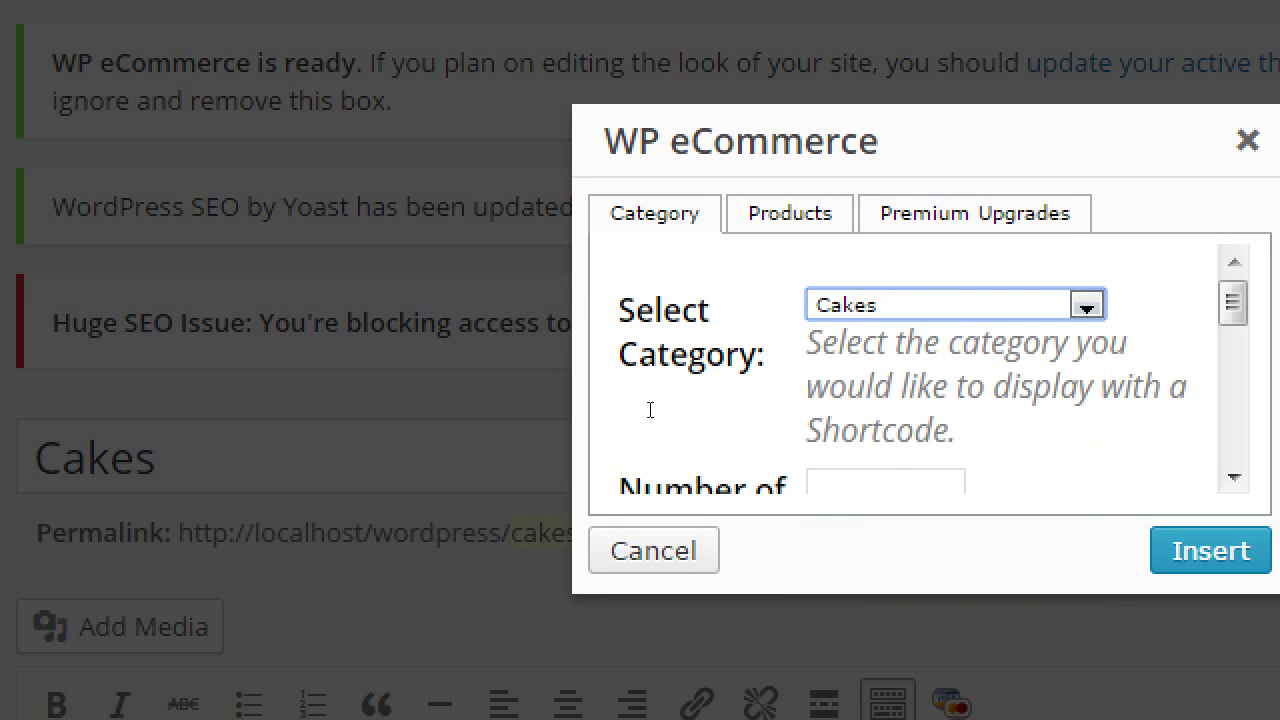
click(1210, 551)
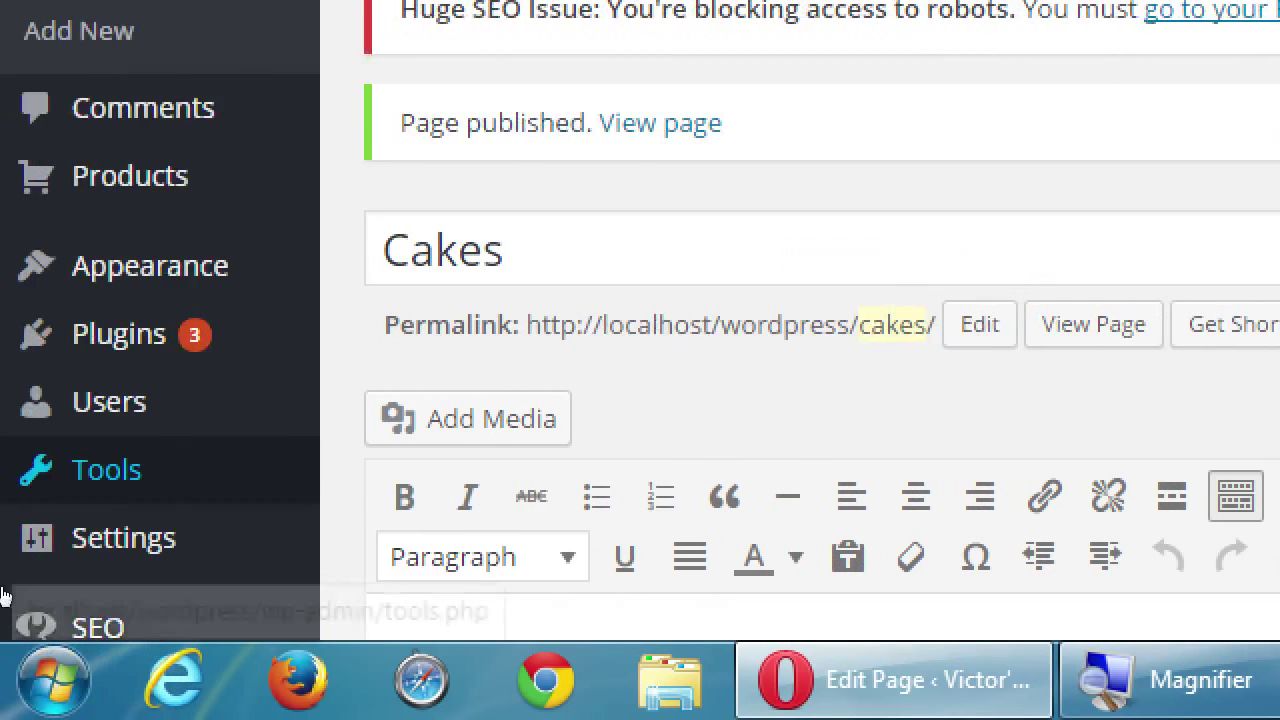
Step: Open the Menus editor of the site's appearance settings
scroll(25, 605, down, 5)
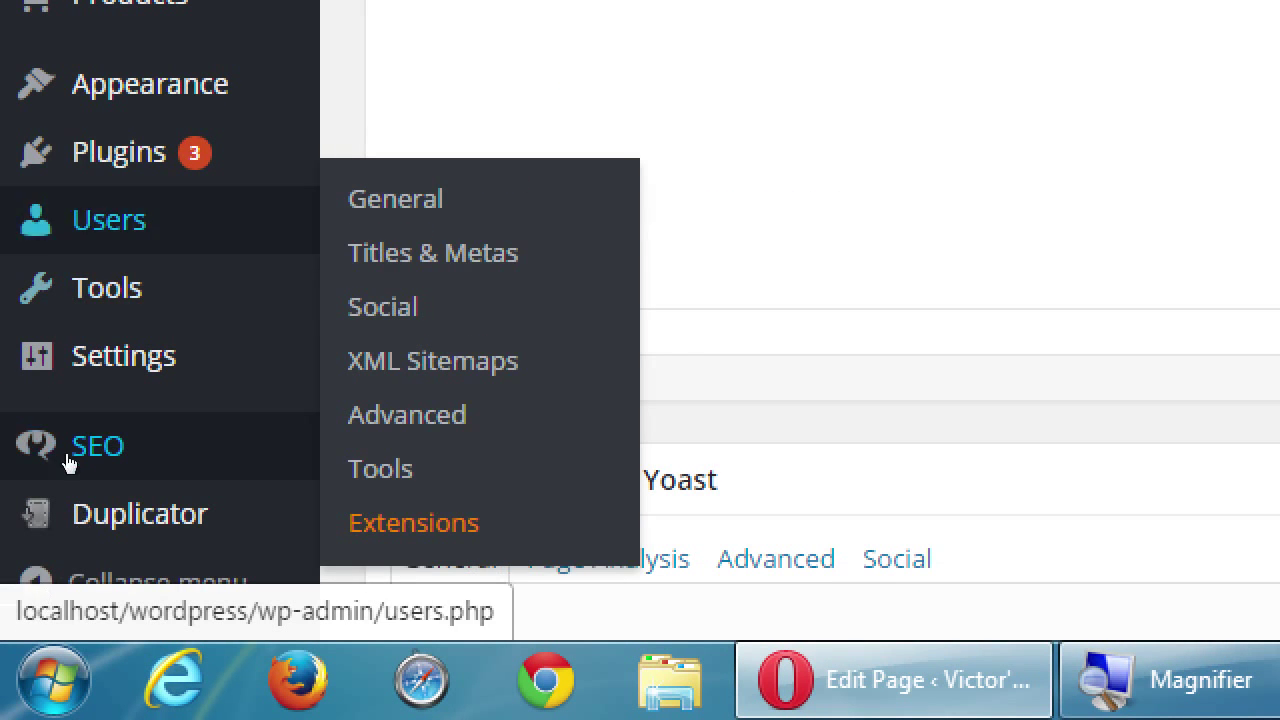
key(shift+Tab)
key(Tab)
key(Tab)
key(Tab)
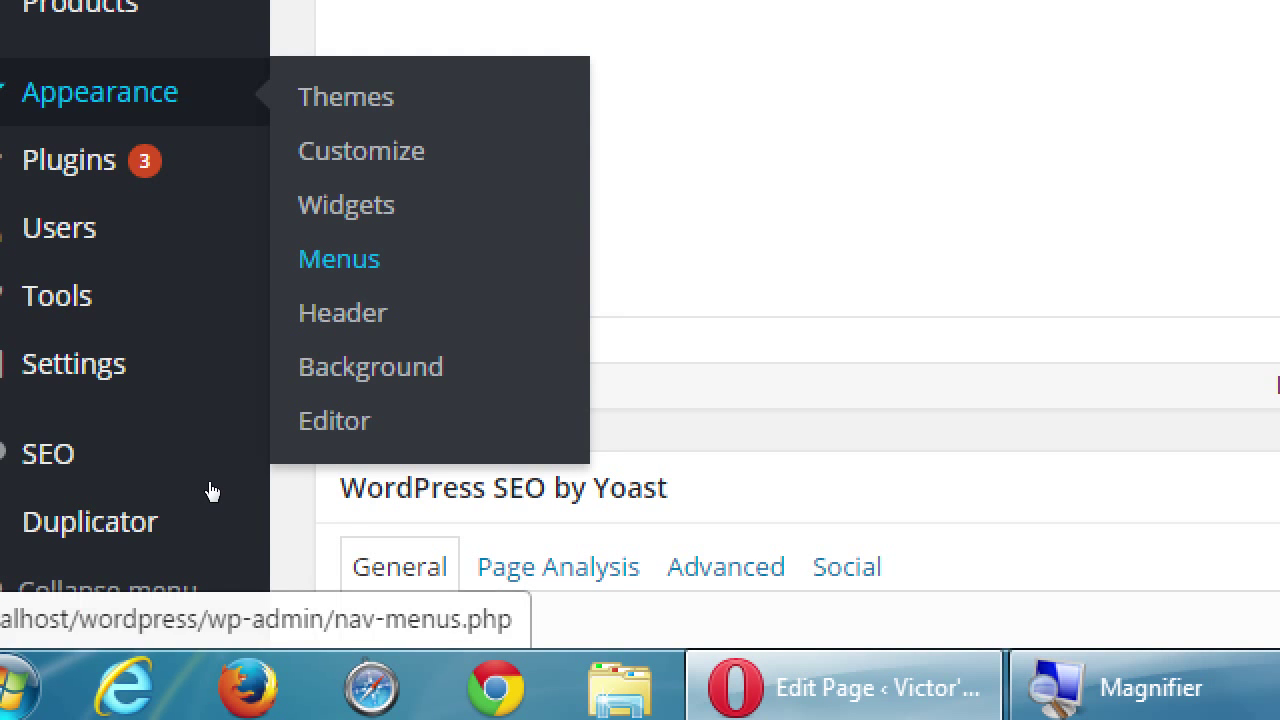
key(Return)
Step: Select the Cakes and Pies pages and add them to the Main Menu
key(space)
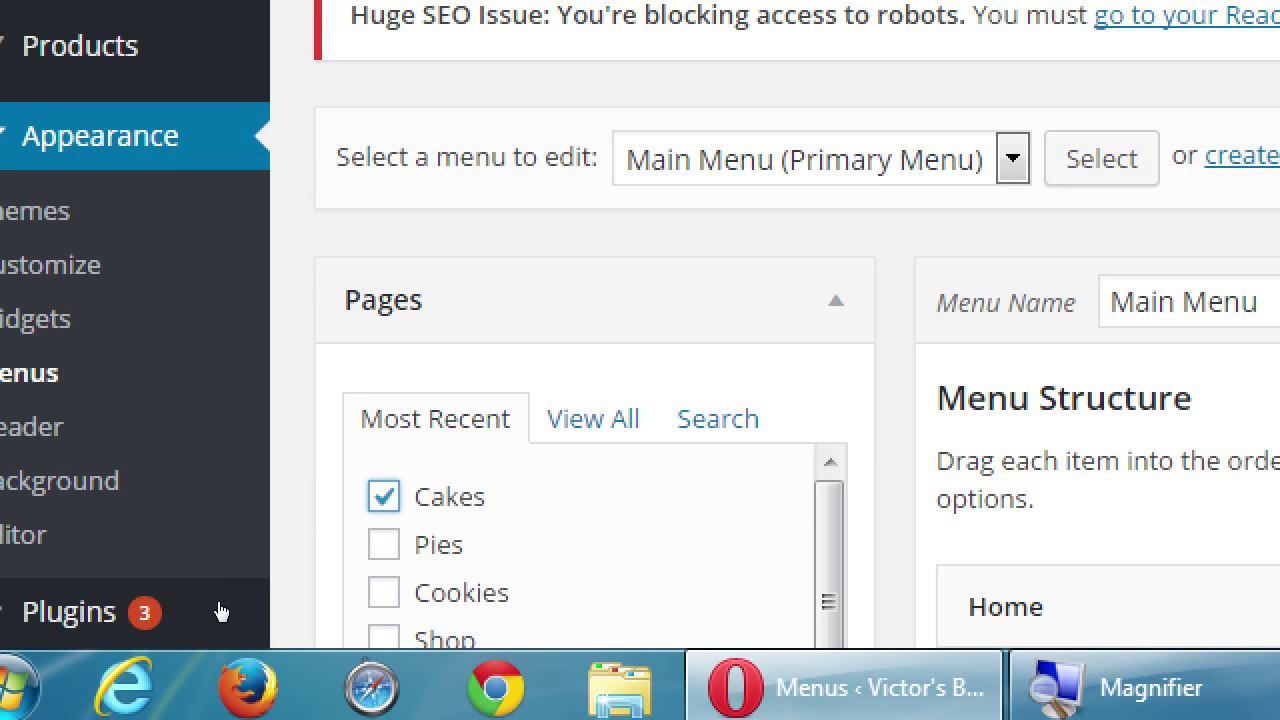
key(Tab)
key(space)
scroll(362, 604, down, 3)
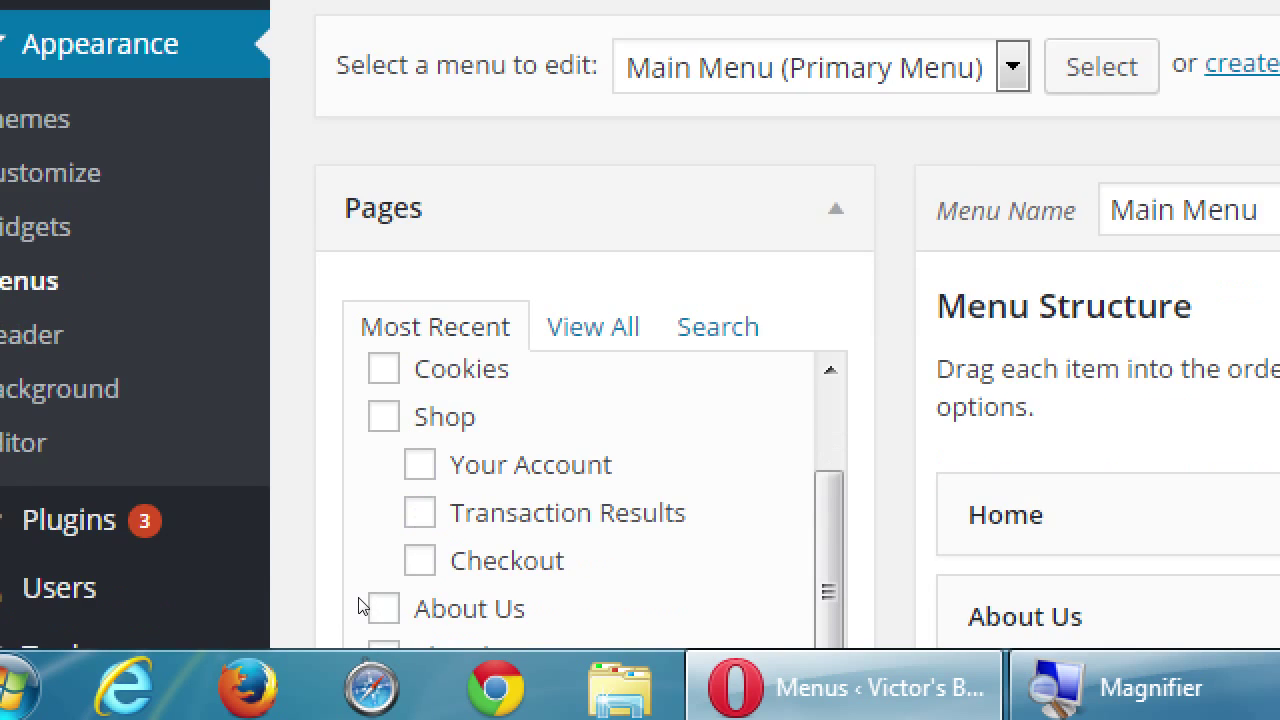
scroll(362, 607, down, 3)
scroll(437, 440, up, 3)
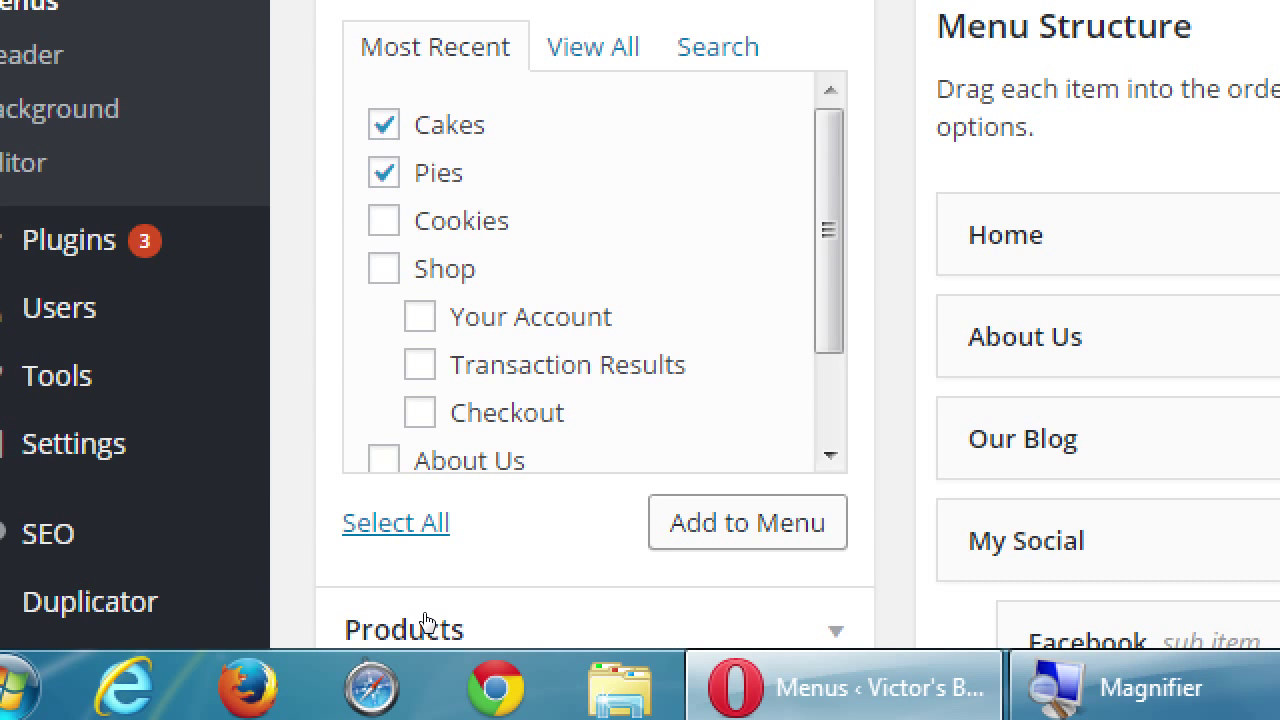
key(Return)
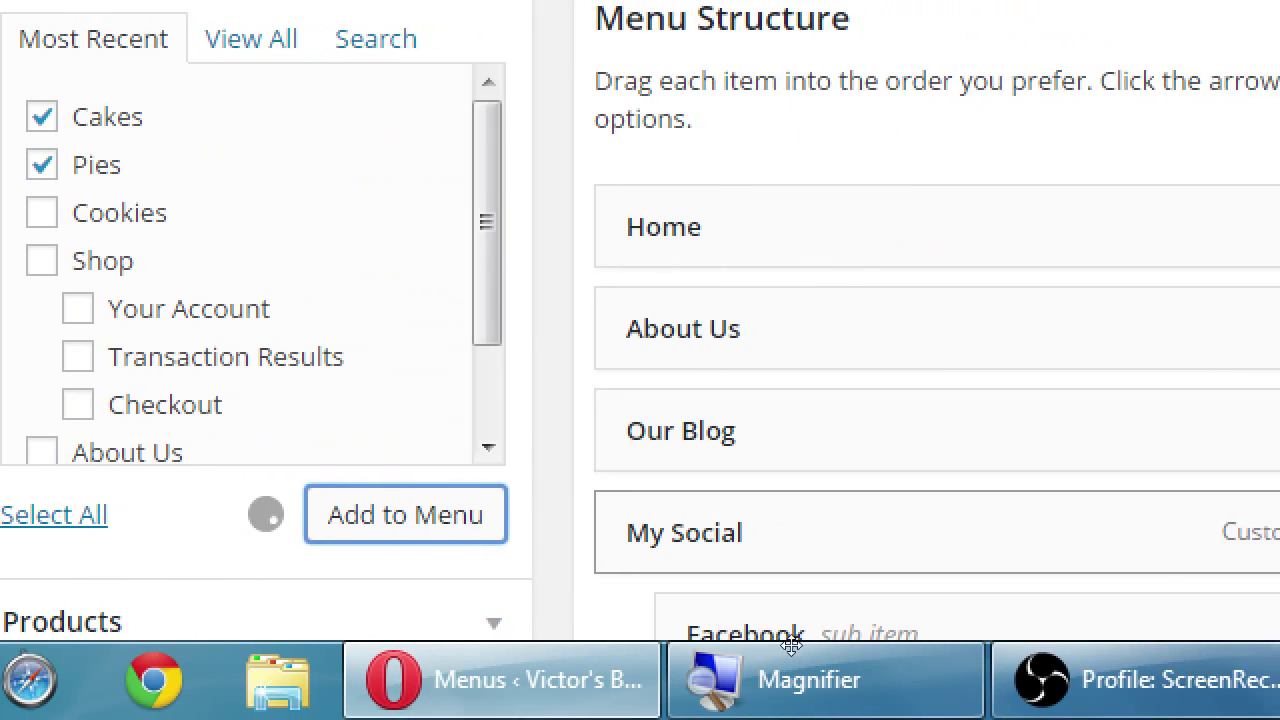
Step: Nest Cakes and Pies as Shop sub items between Cookies and Checkout, save the menu, and recheck its order
scroll(813, 633, down, 10)
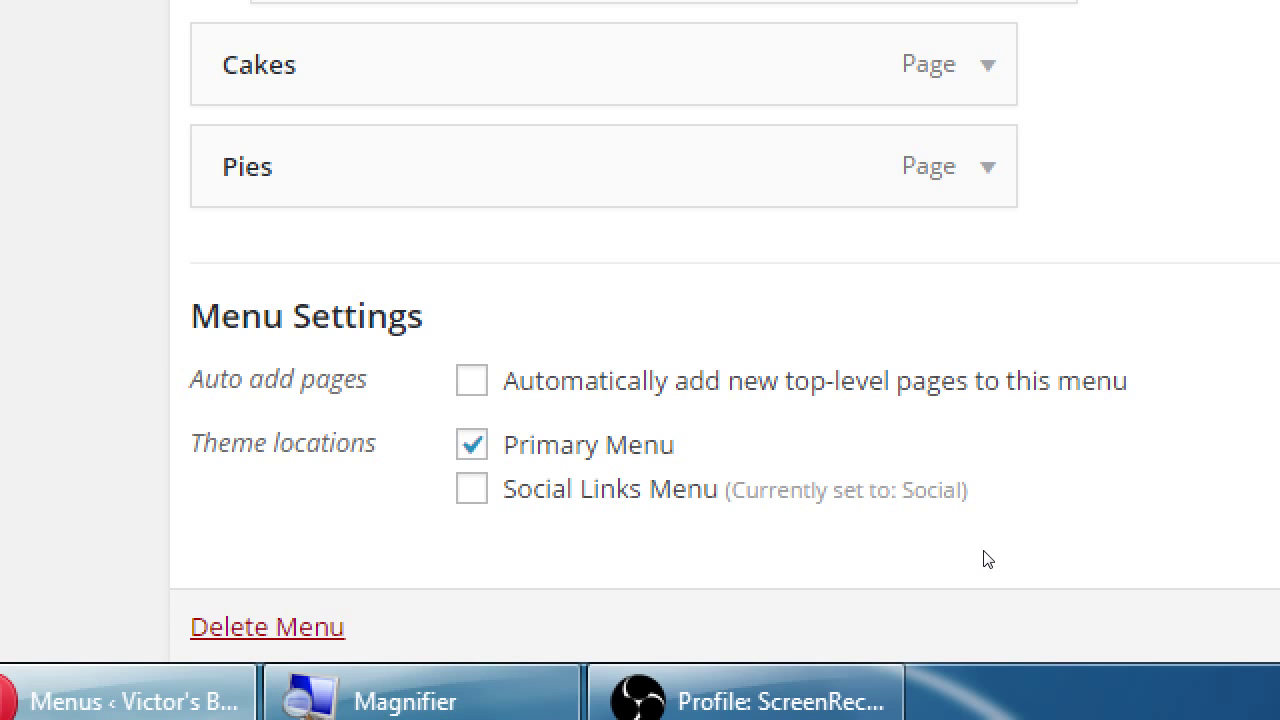
key(super+minus)
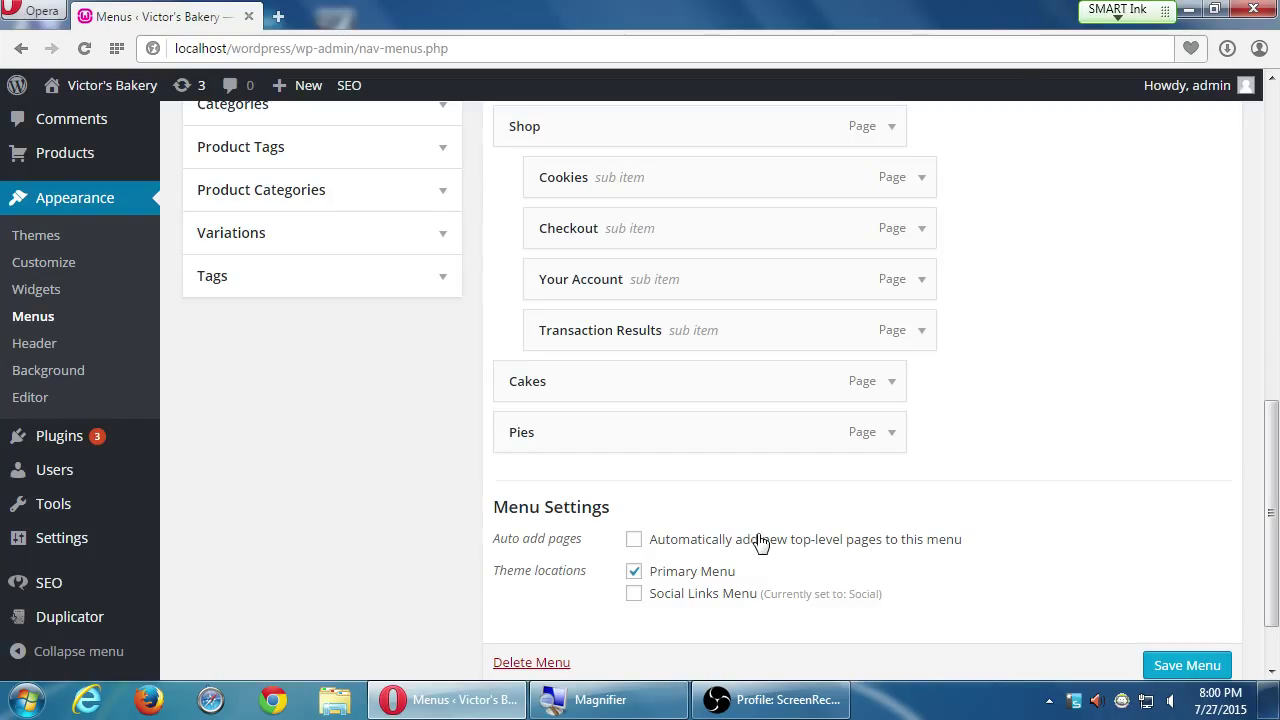
drag(546, 389, 551, 270)
drag(554, 434, 570, 305)
click(1160, 665)
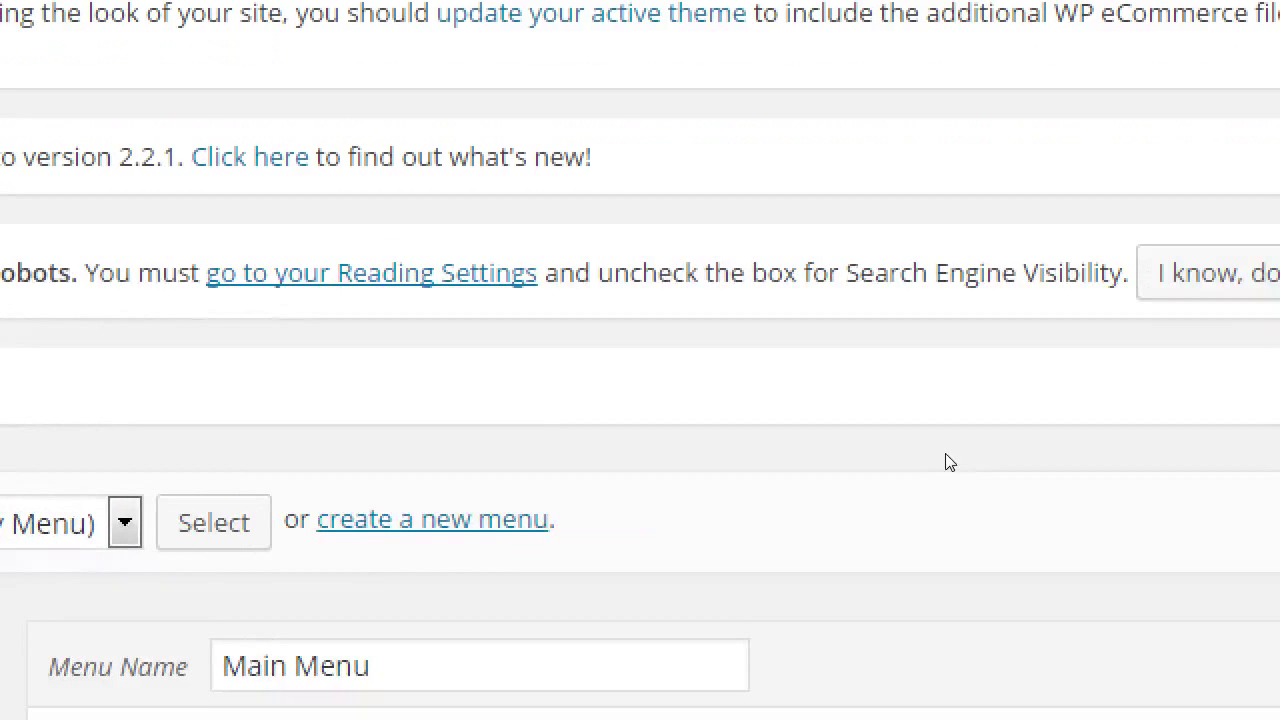
scroll(894, 537, down, 5)
scroll(500, 555, down, 5)
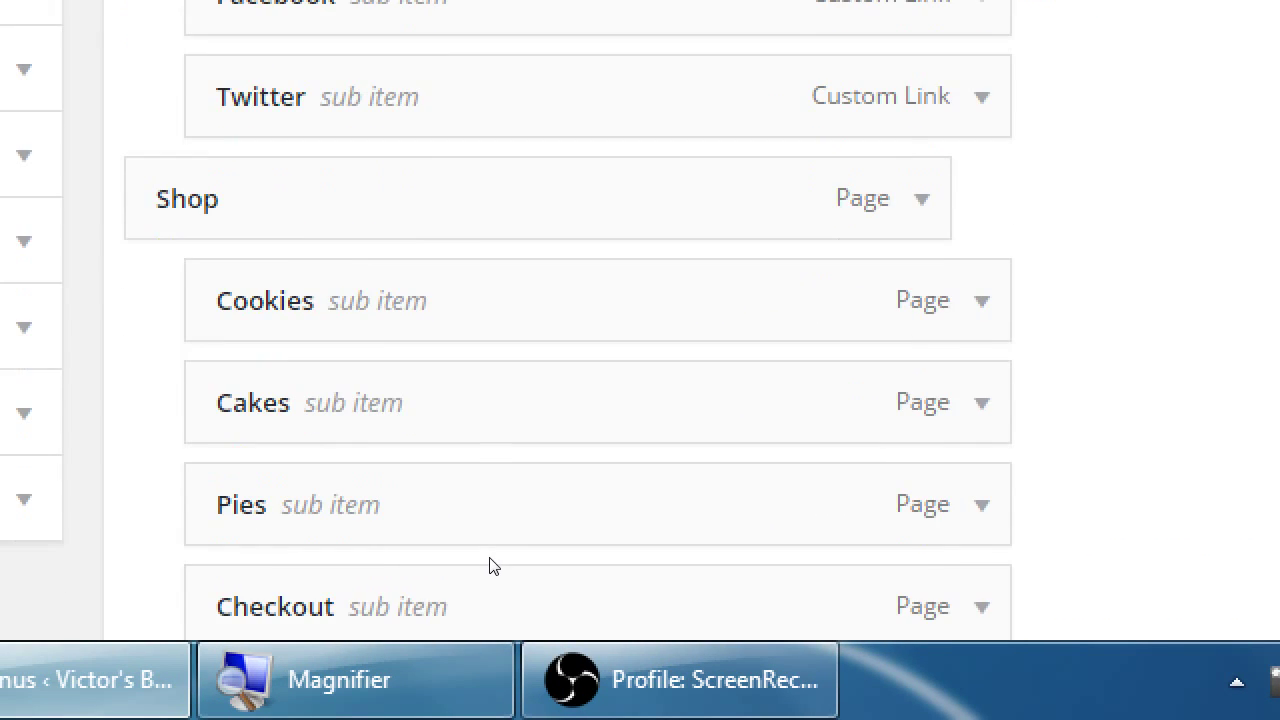
scroll(490, 564, down, 5)
Step: Collapse the Pages section among the sources of menu items
scroll(488, 566, up, 4)
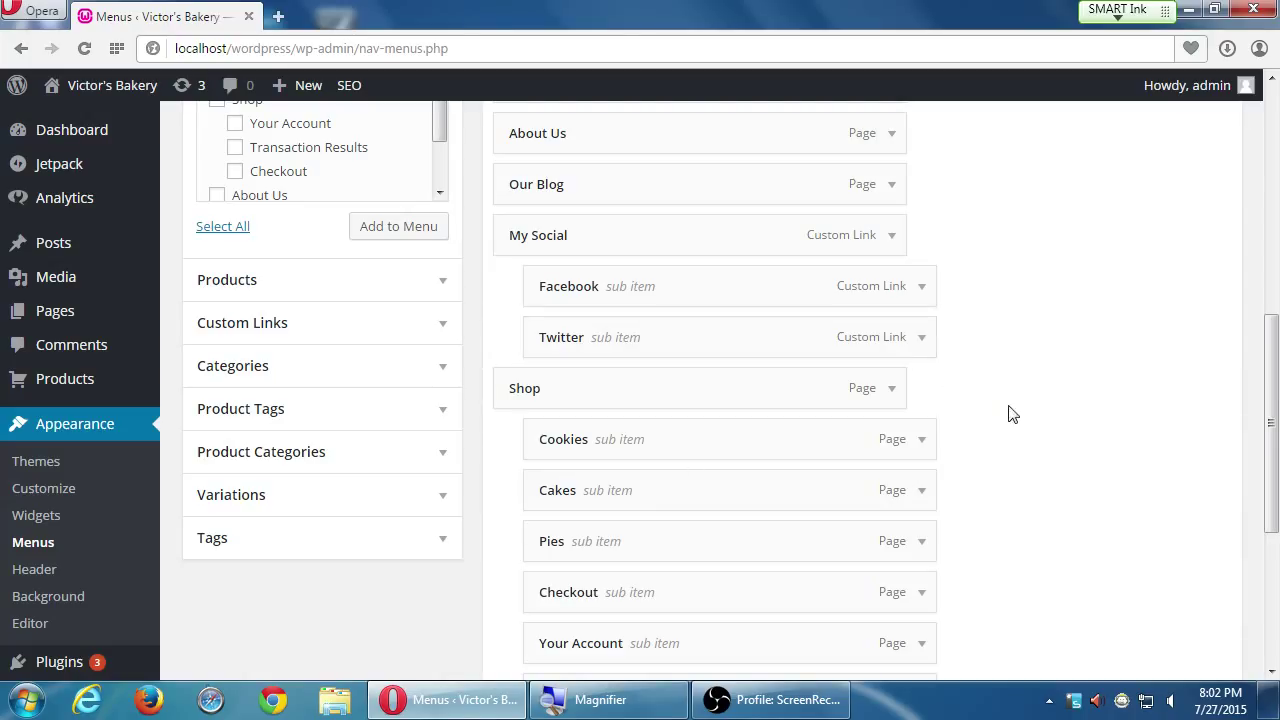
scroll(1012, 410, up, 7)
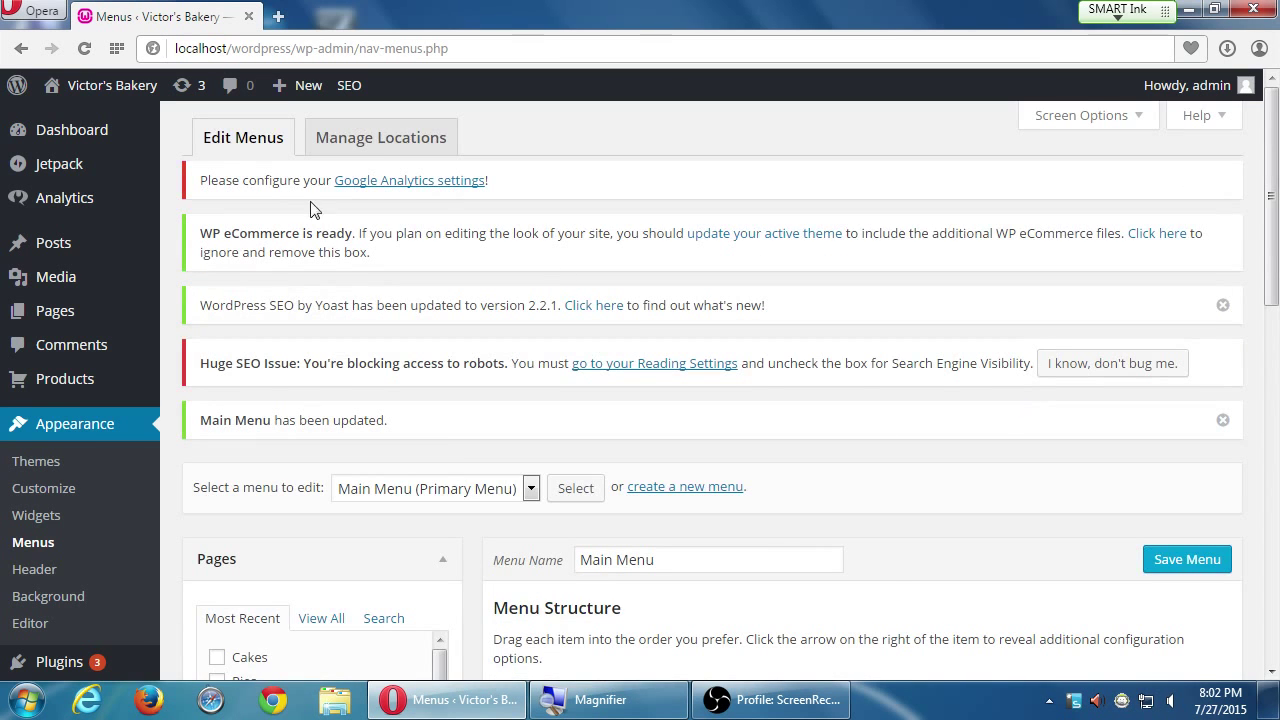
scroll(423, 354, down, 3)
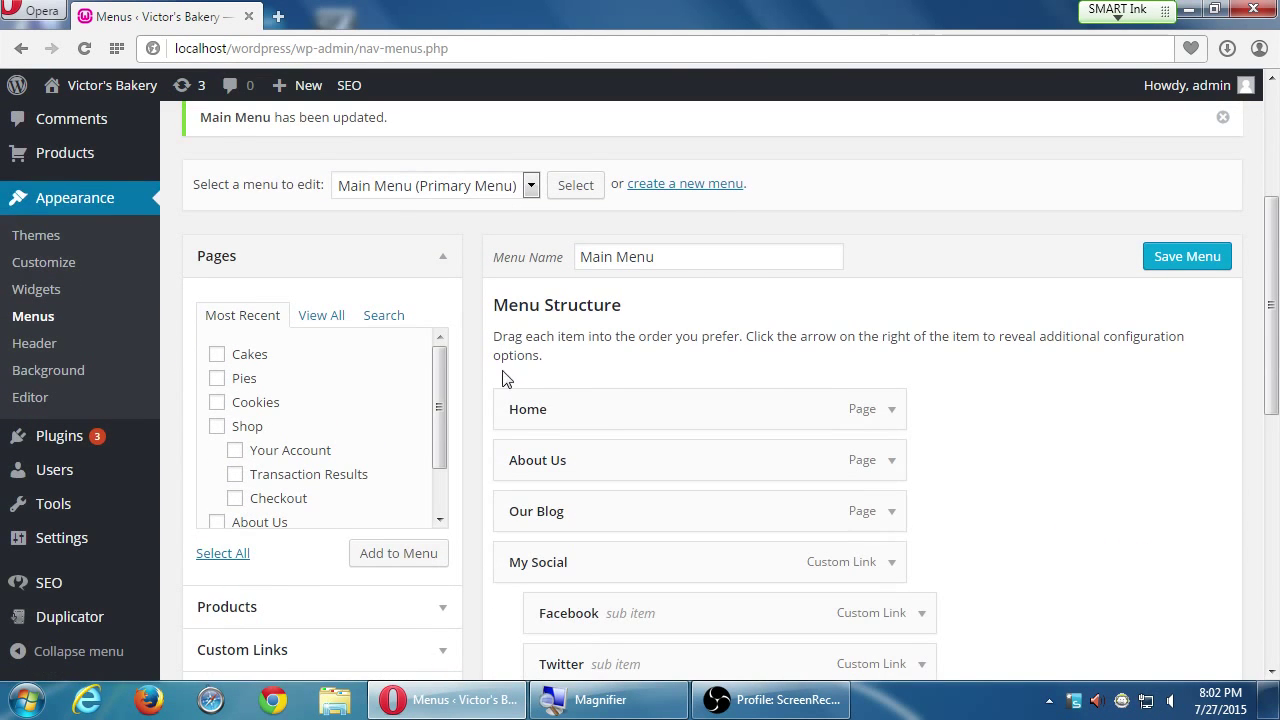
click(252, 260)
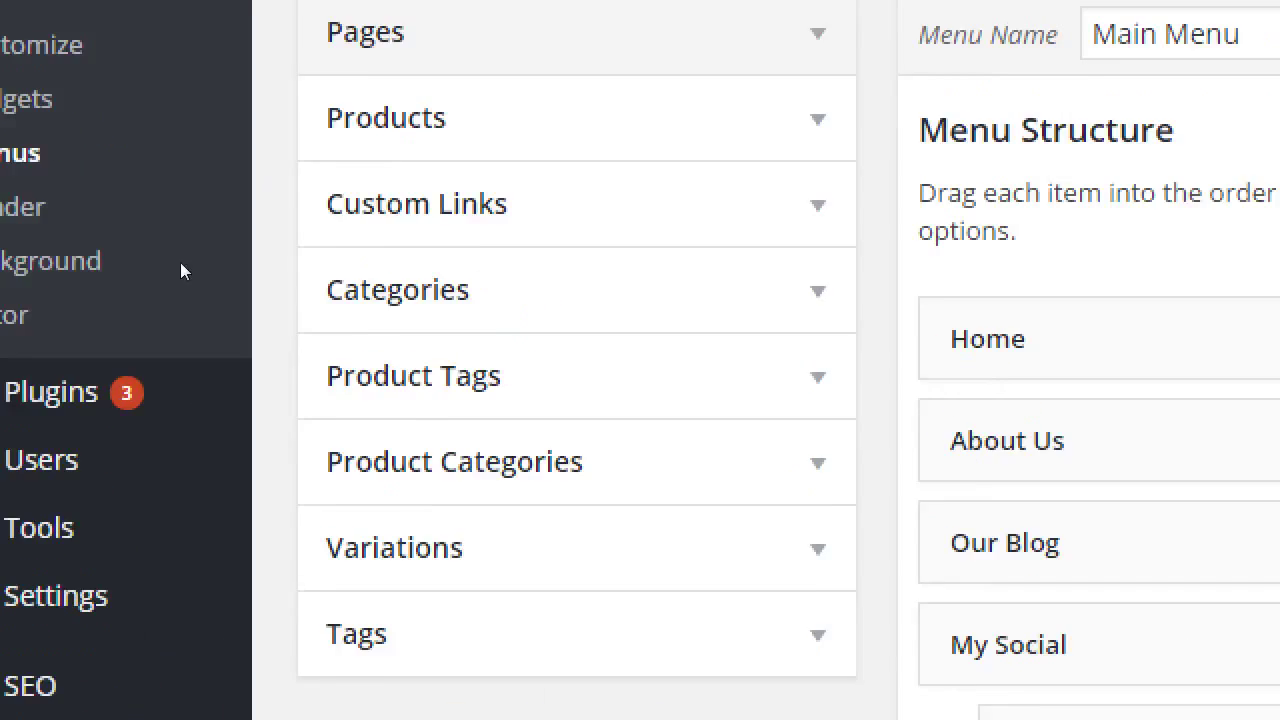
Step: Examine the URL and Link Text fields for adding custom links to the menu, and collapse the Custom Links section
click(243, 232)
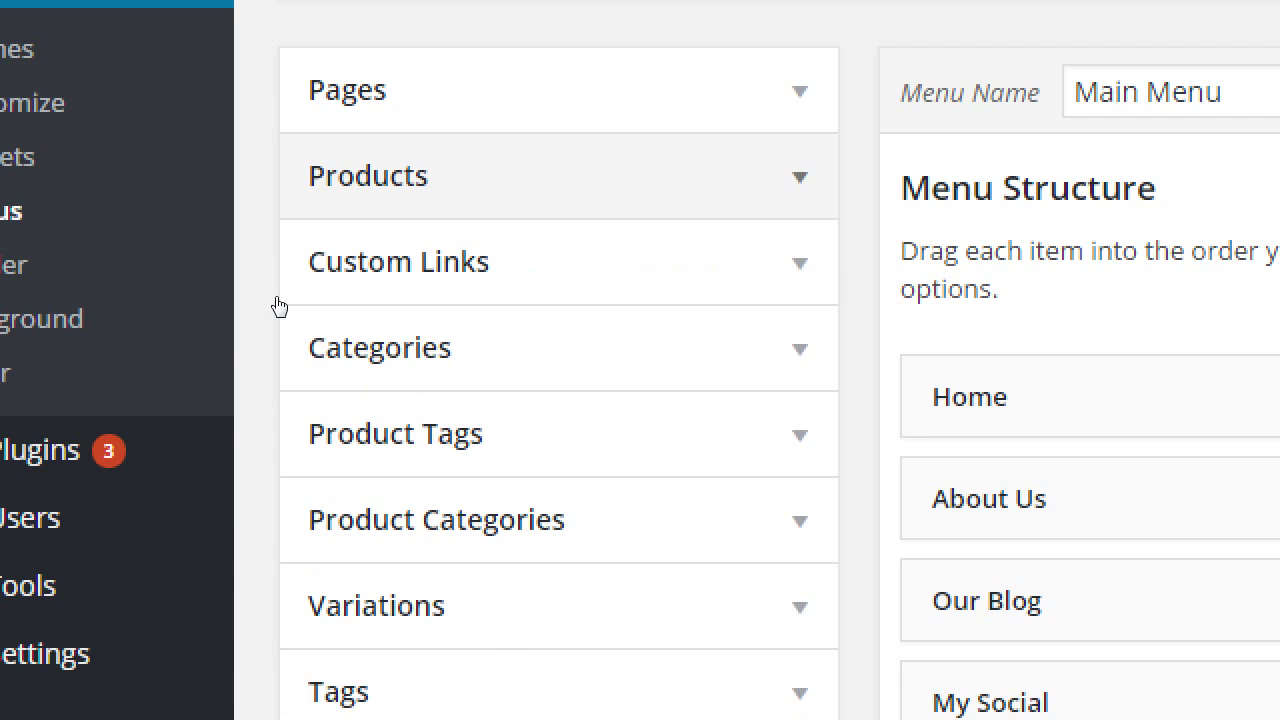
click(284, 299)
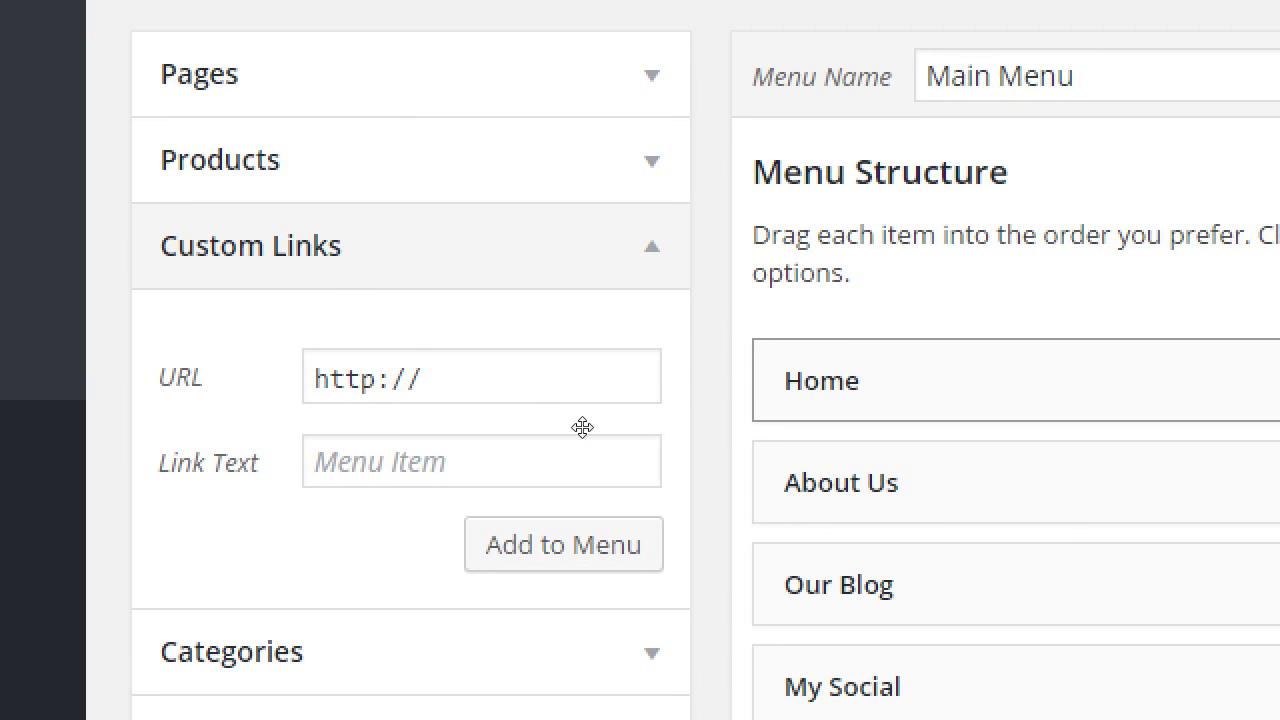
click(380, 401)
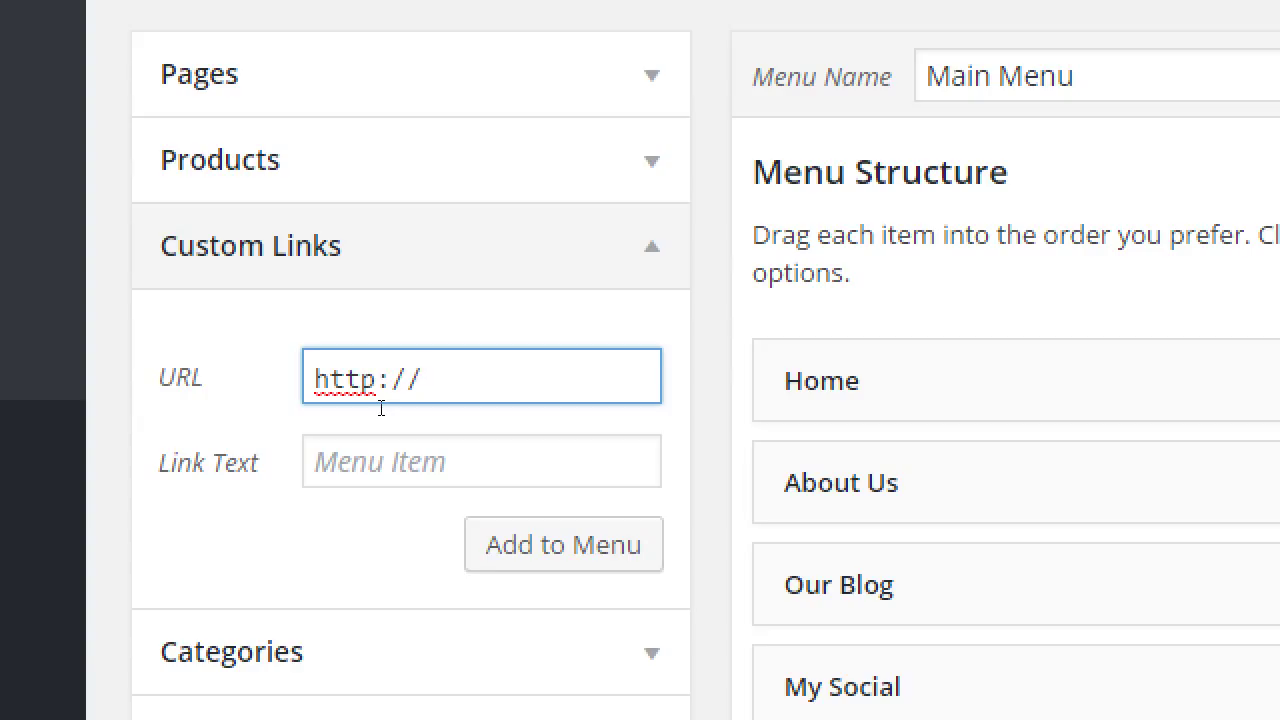
click(329, 354)
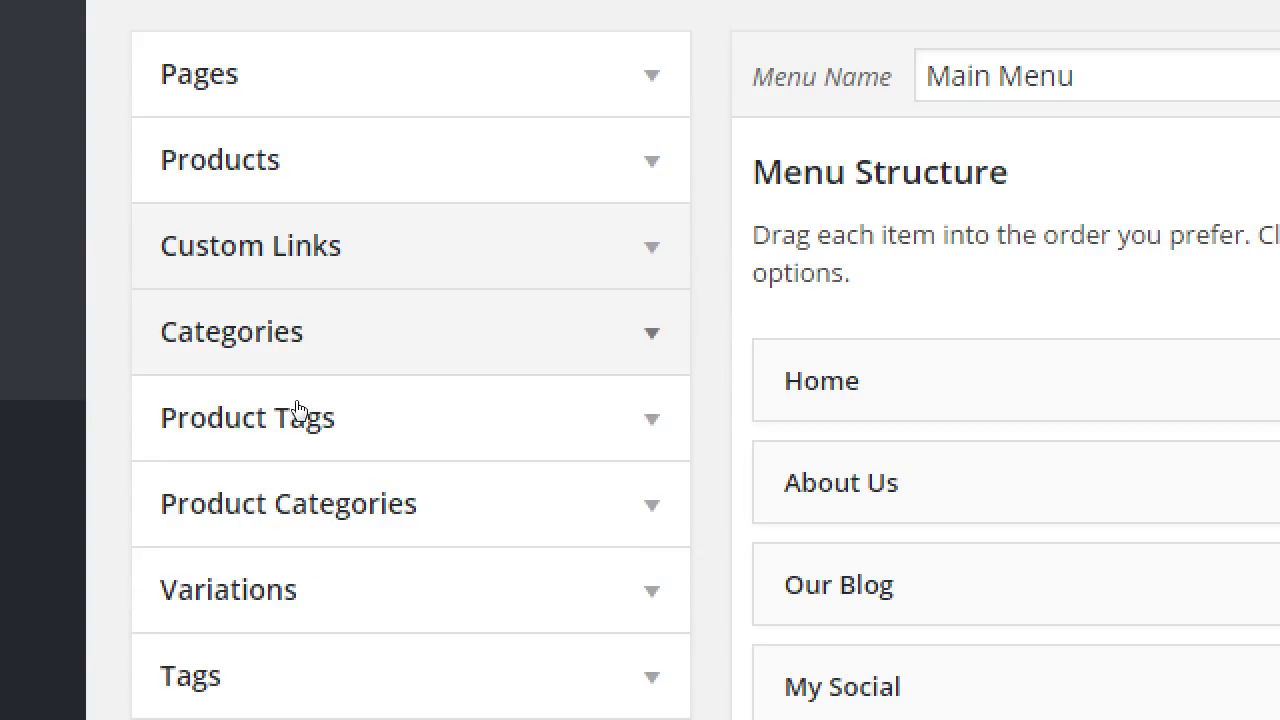
Step: Look over the remaining menu item sources, from Categories and Product Tags to Product Categories, Variations and Tags
click(300, 404)
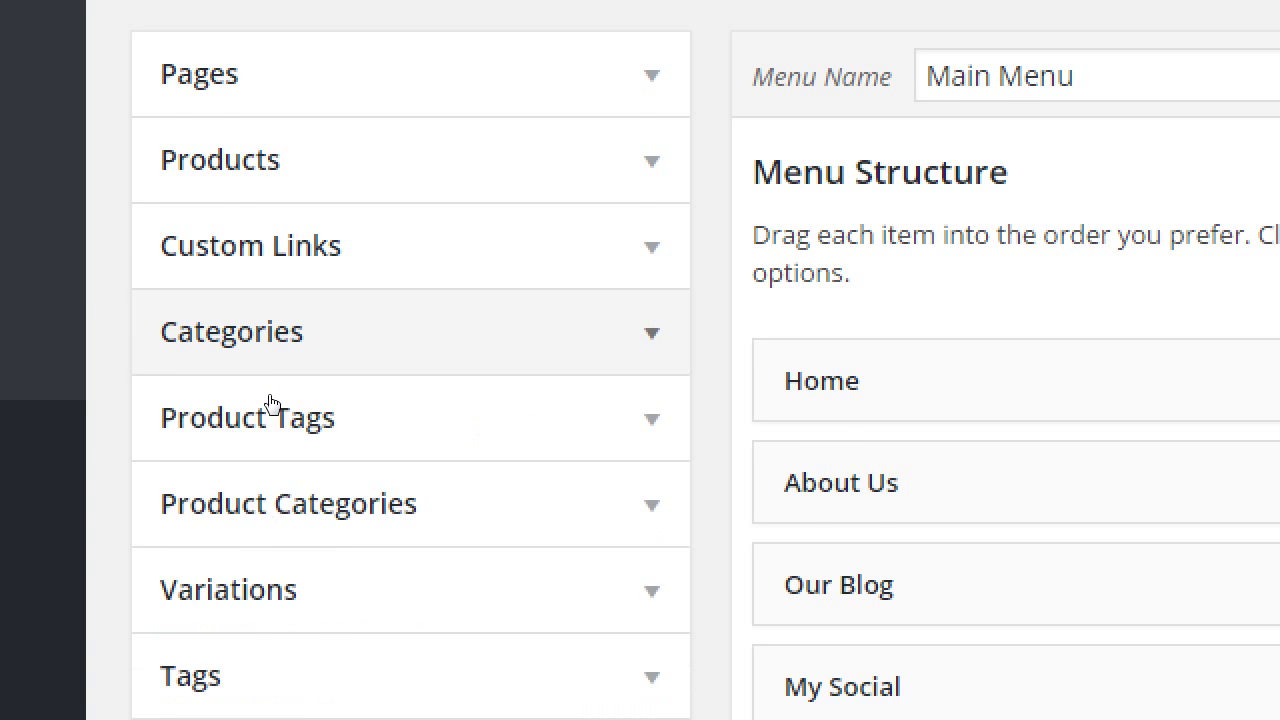
scroll(271, 406, up, 1)
scroll(231, 581, down, 2)
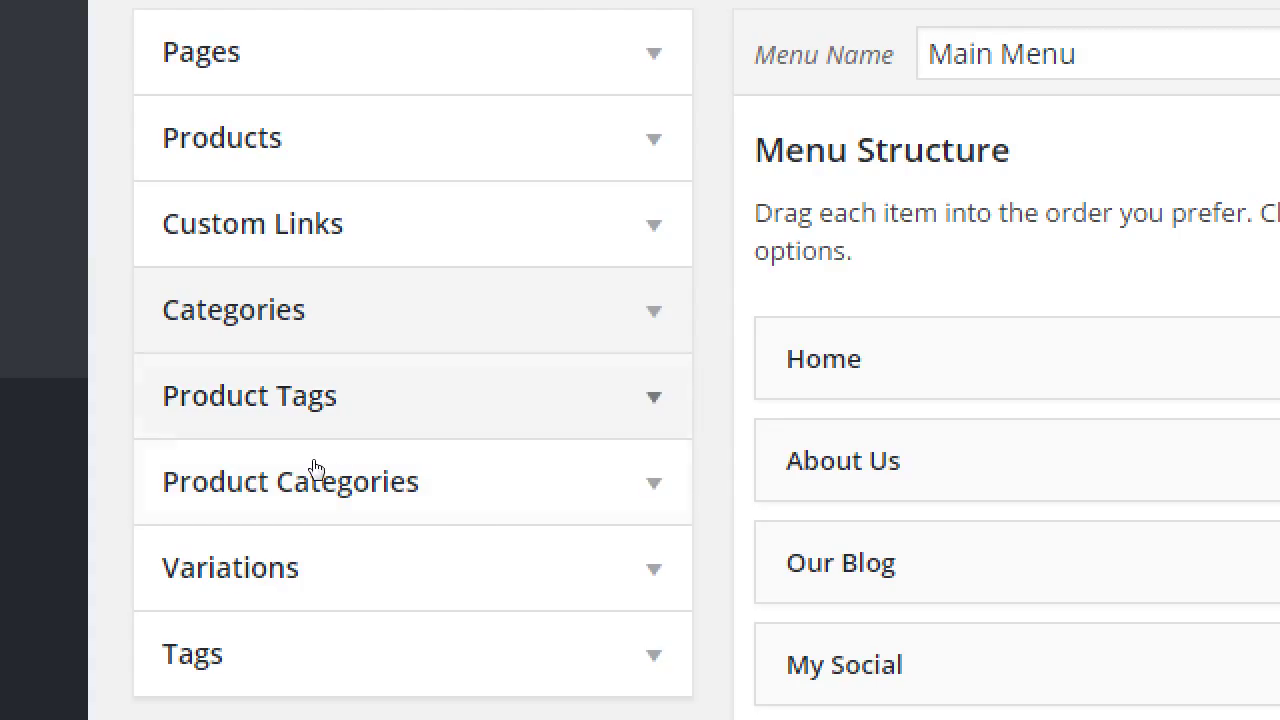
scroll(294, 566, down, 1)
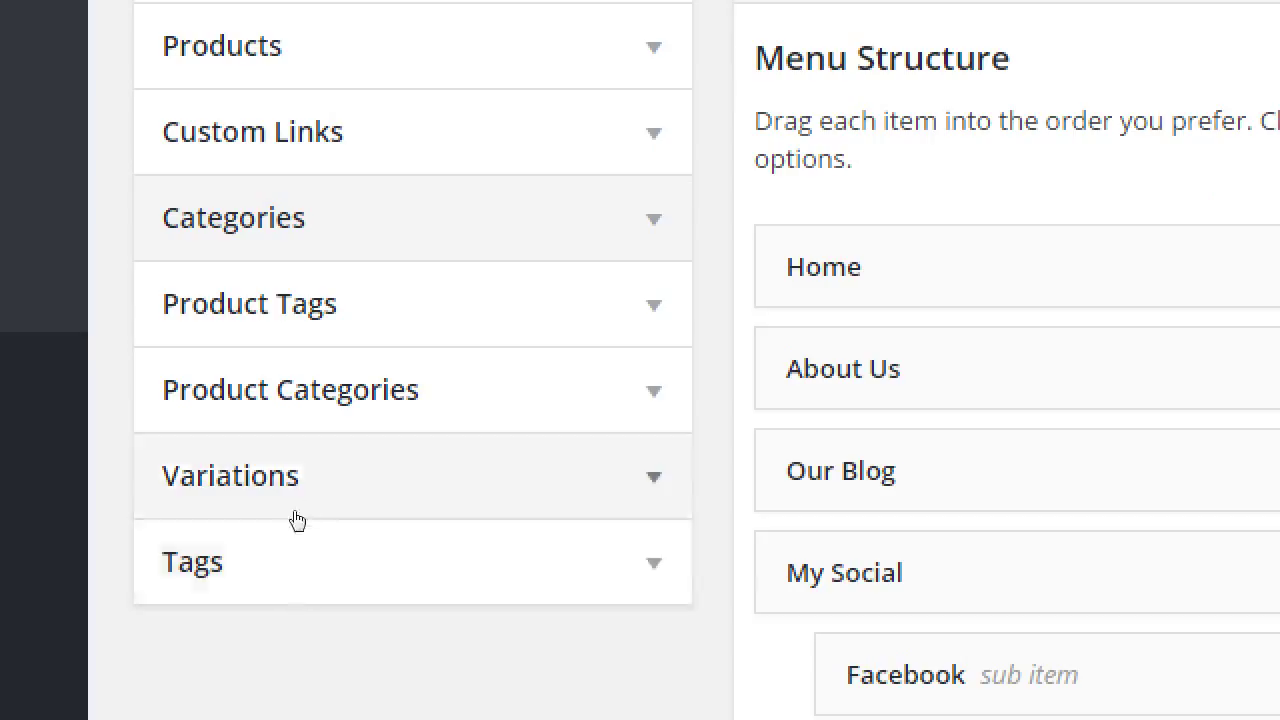
click(326, 500)
scroll(596, 540, down, 3)
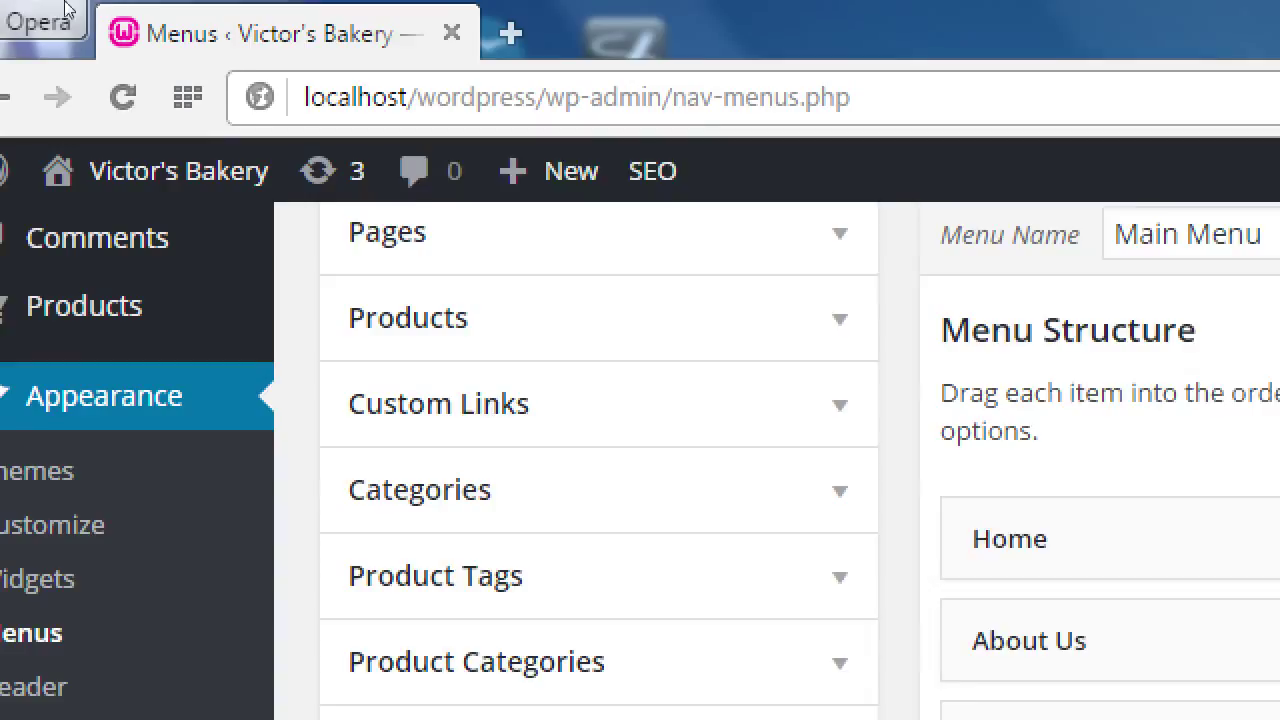
scroll(5, 288, up, 2)
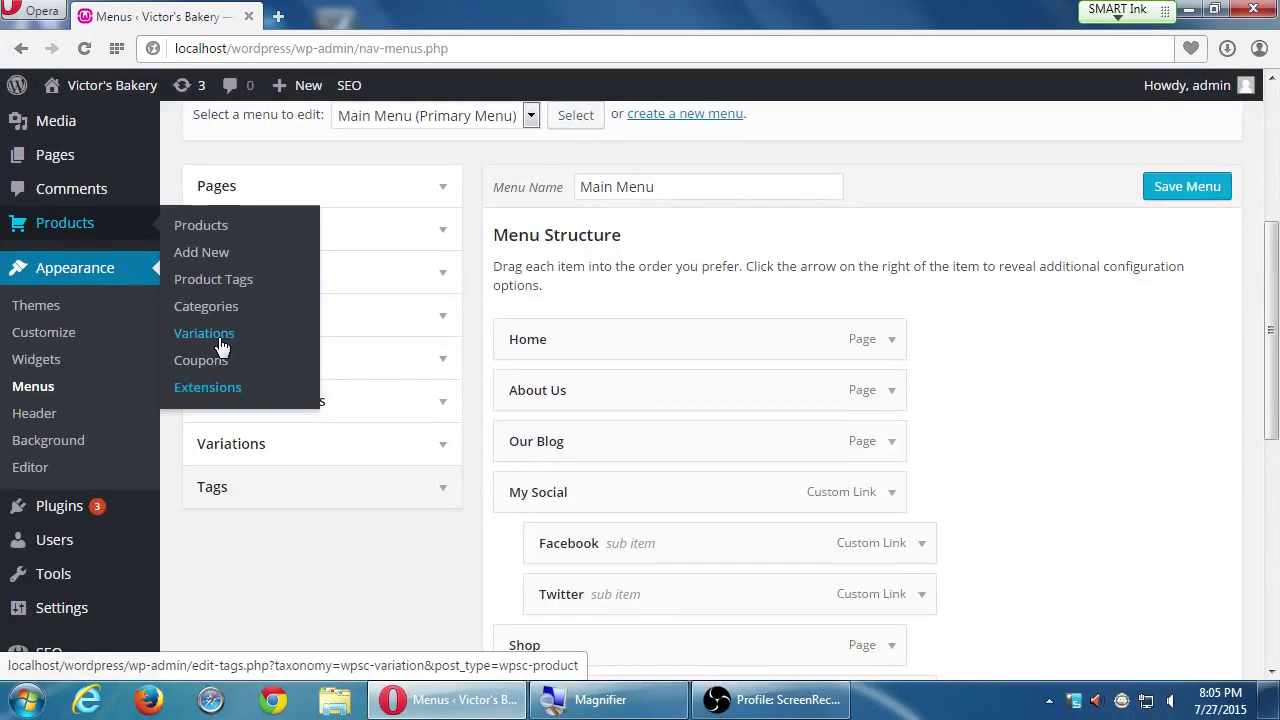
click(757, 704)
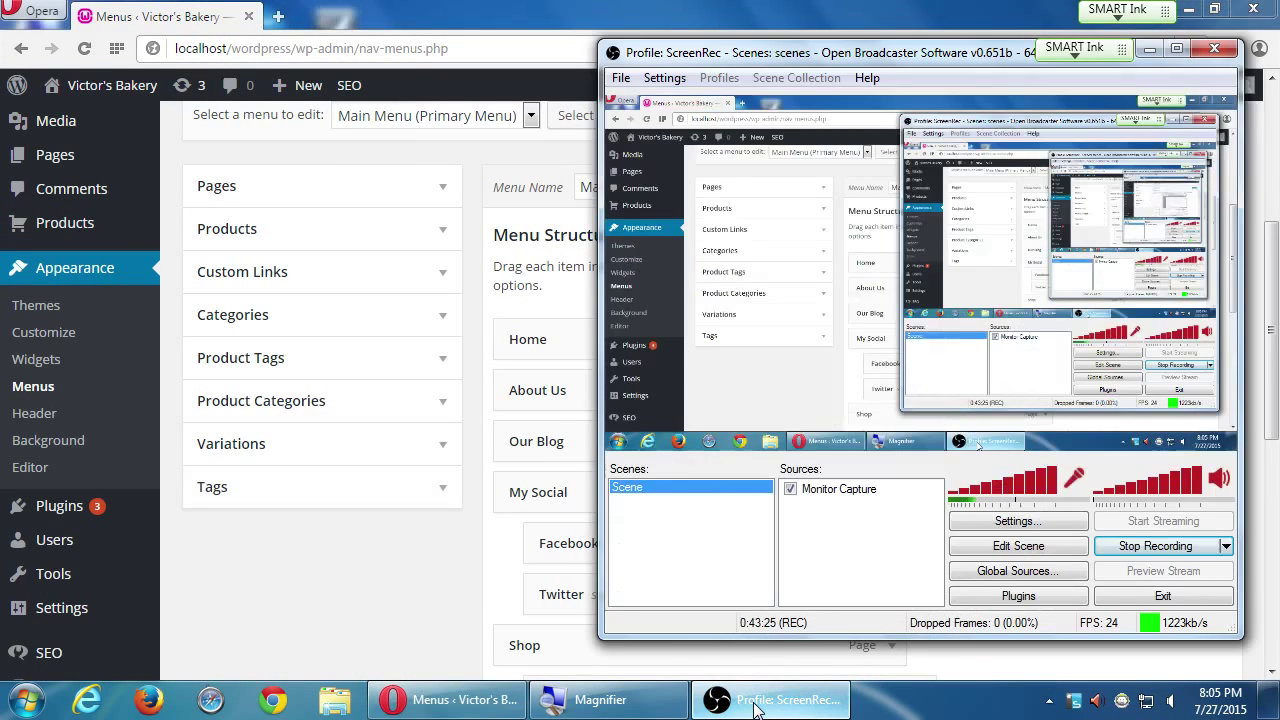
click(757, 706)
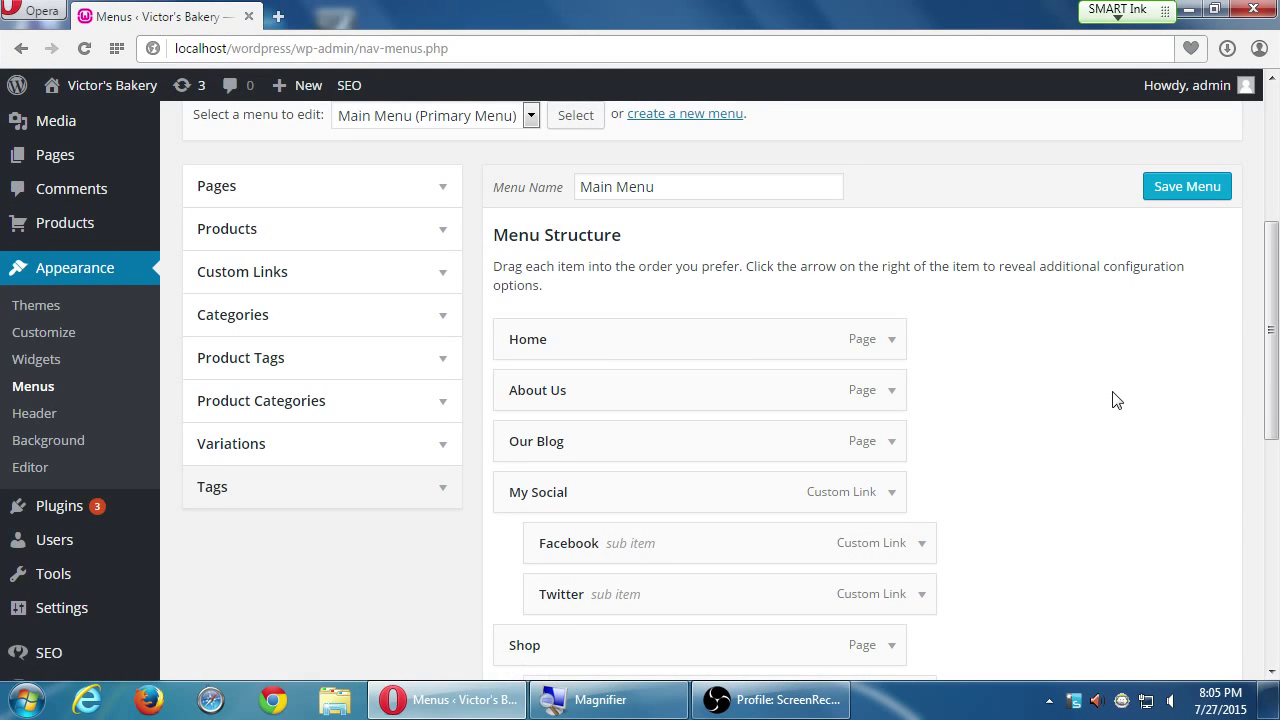